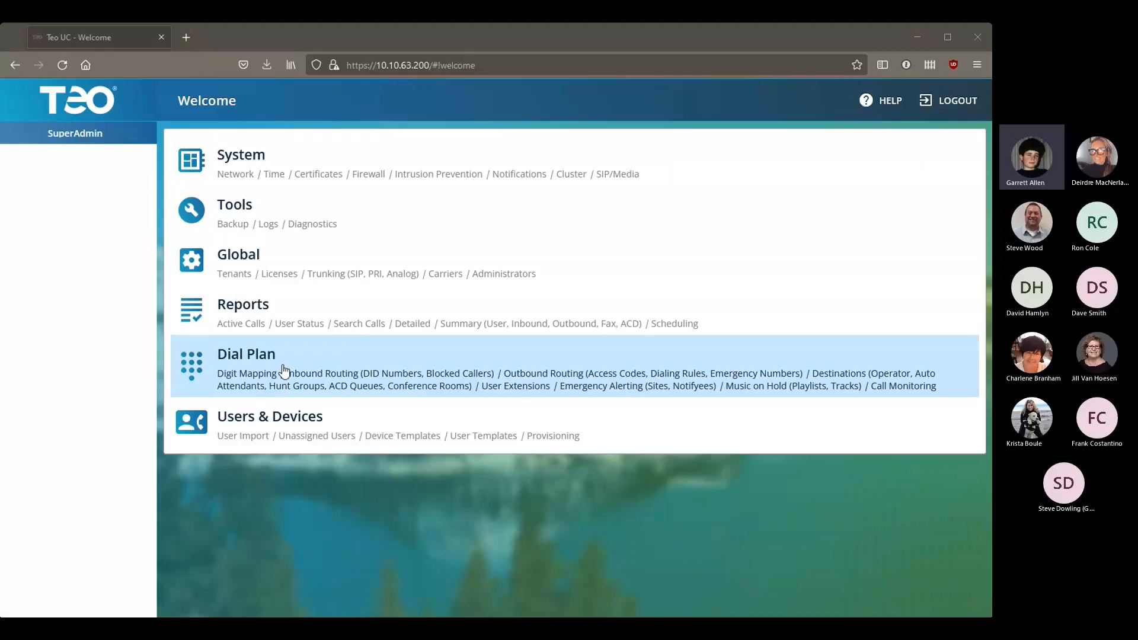
Step: Open the Dial Plan section from the Welcome page and go to its Digit Mapping list
click(308, 370)
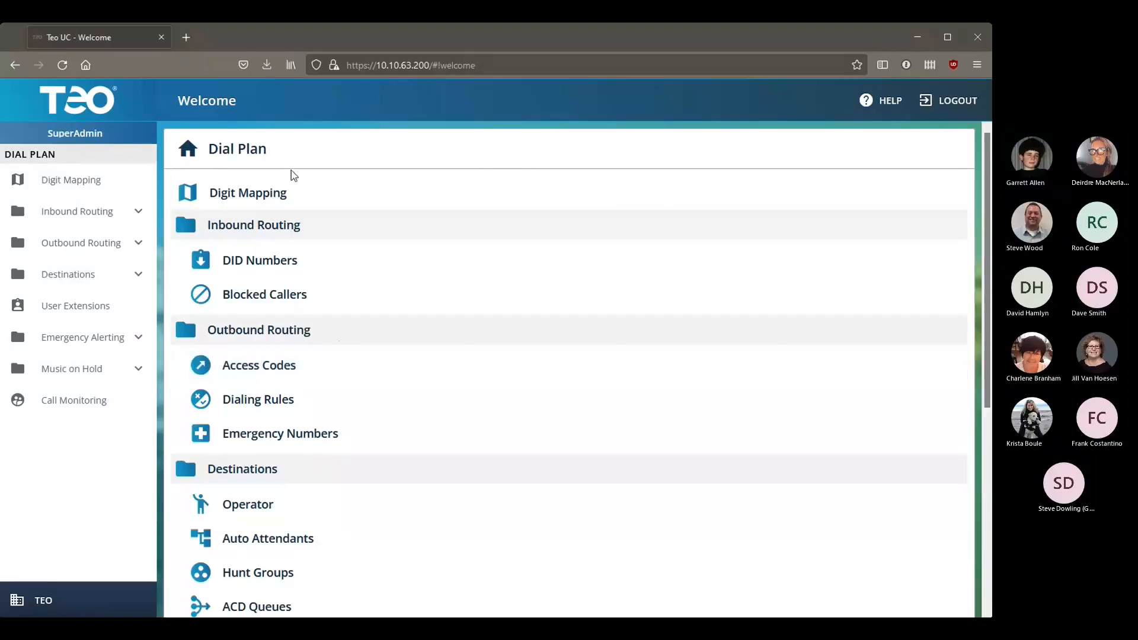
click(290, 187)
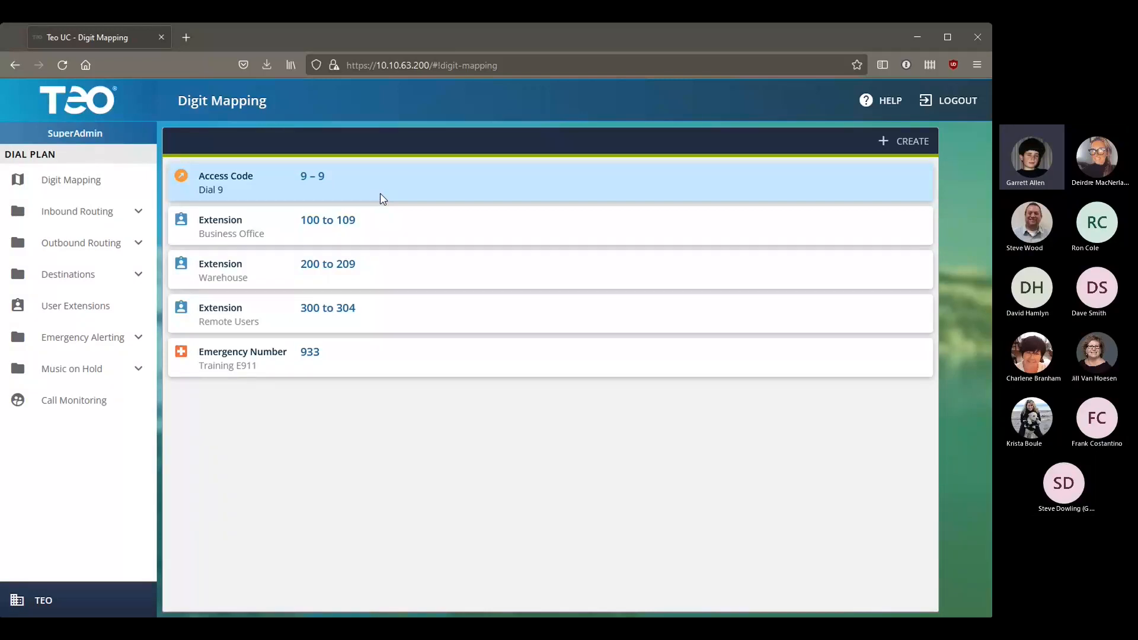
Step: Start a new Auto Attendant digit mapping labelled 'Main Number'
click(884, 141)
click(614, 332)
click(542, 307)
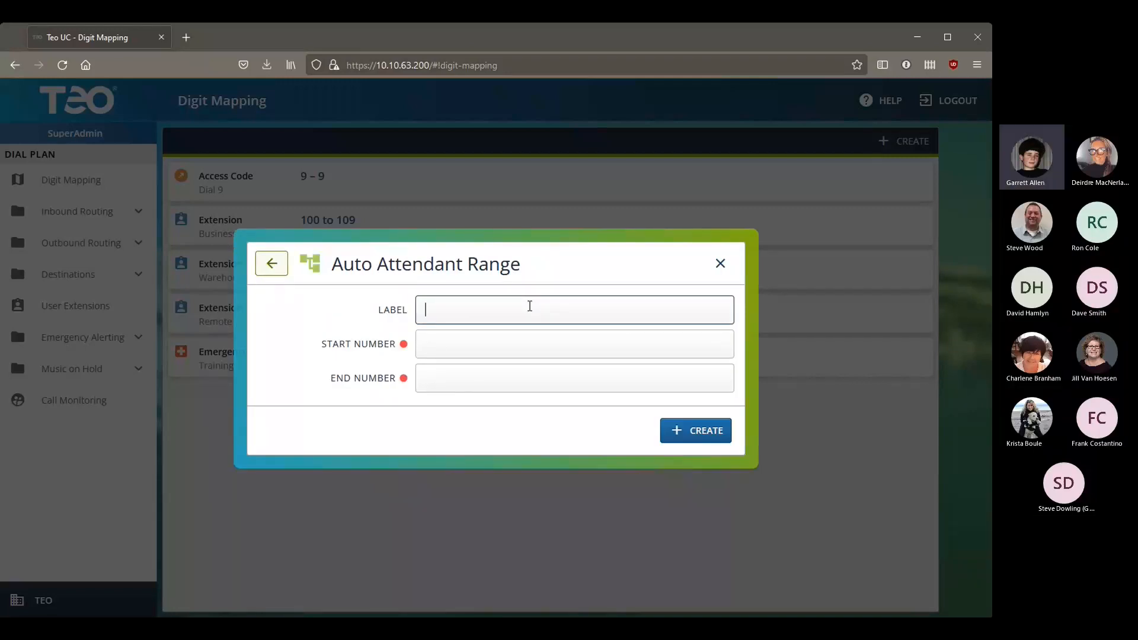
text(Main Number)
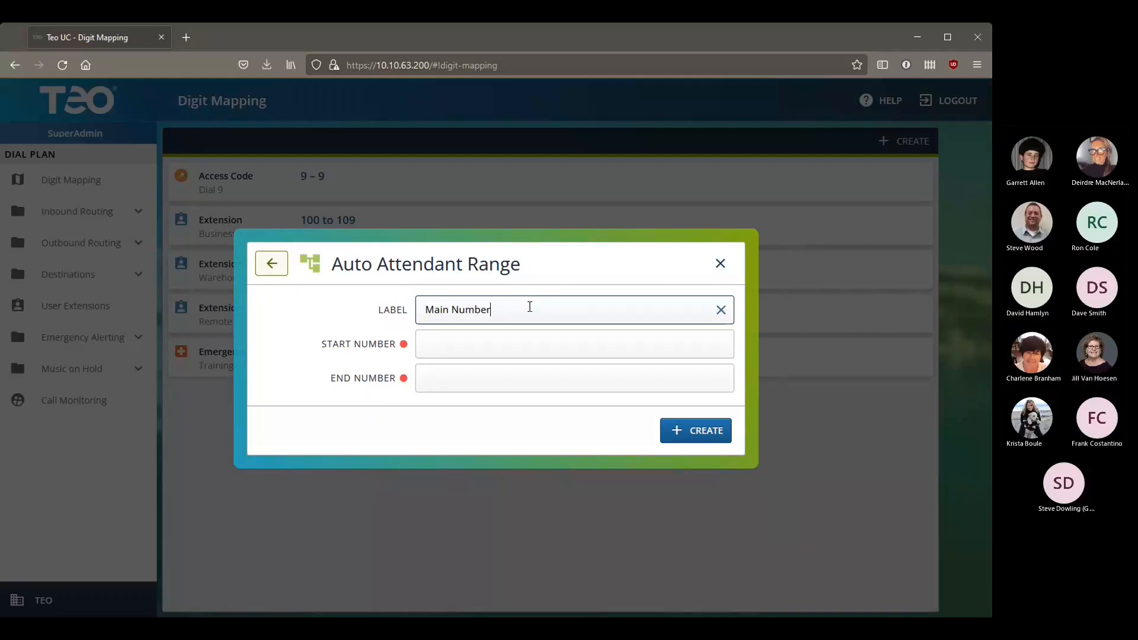
Step: Set the Main Number range to 1000 through 1009 and create it
click(432, 333)
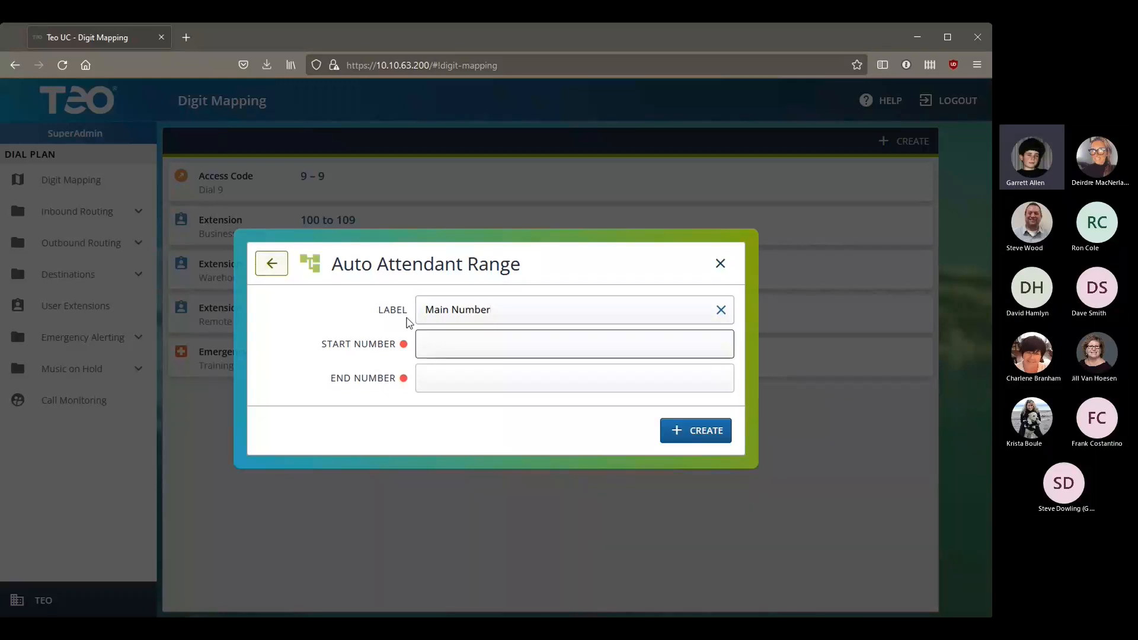
text(1000)
key(Tab)
text(1009)
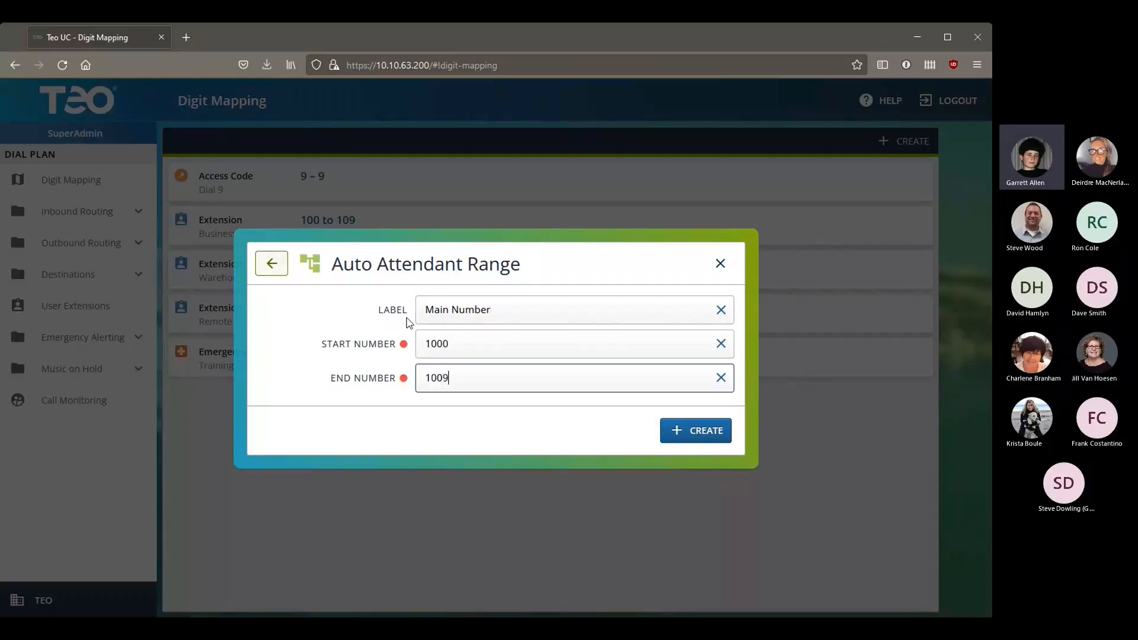
click(680, 428)
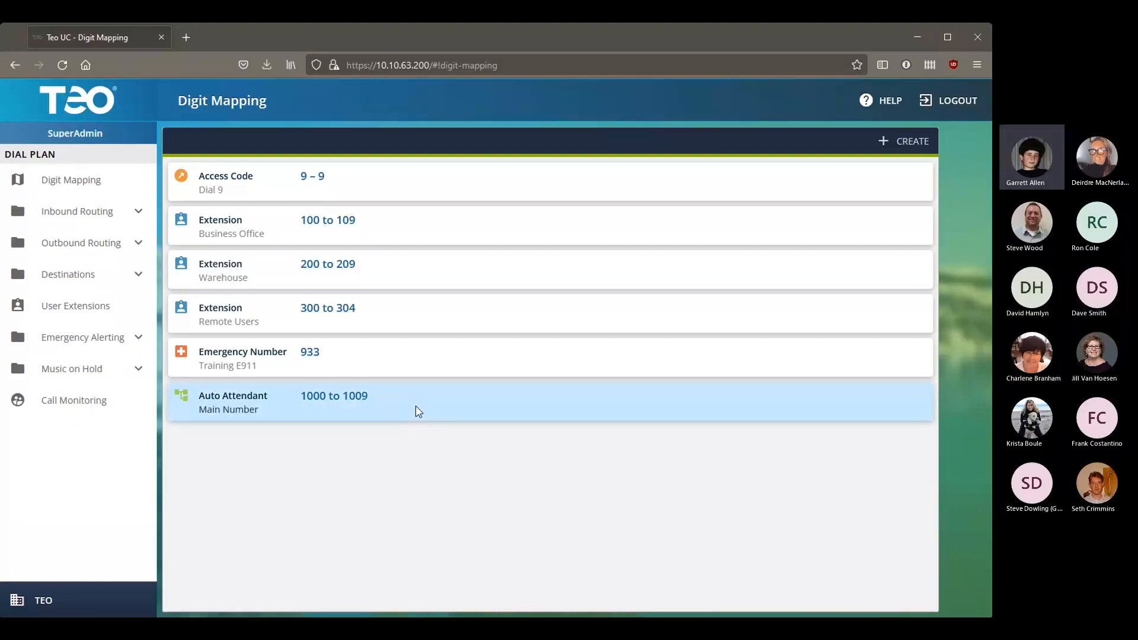
Step: Add a Hunt Group digit mapping labelled 'Main Group' spanning 1010 to 1019
click(83, 276)
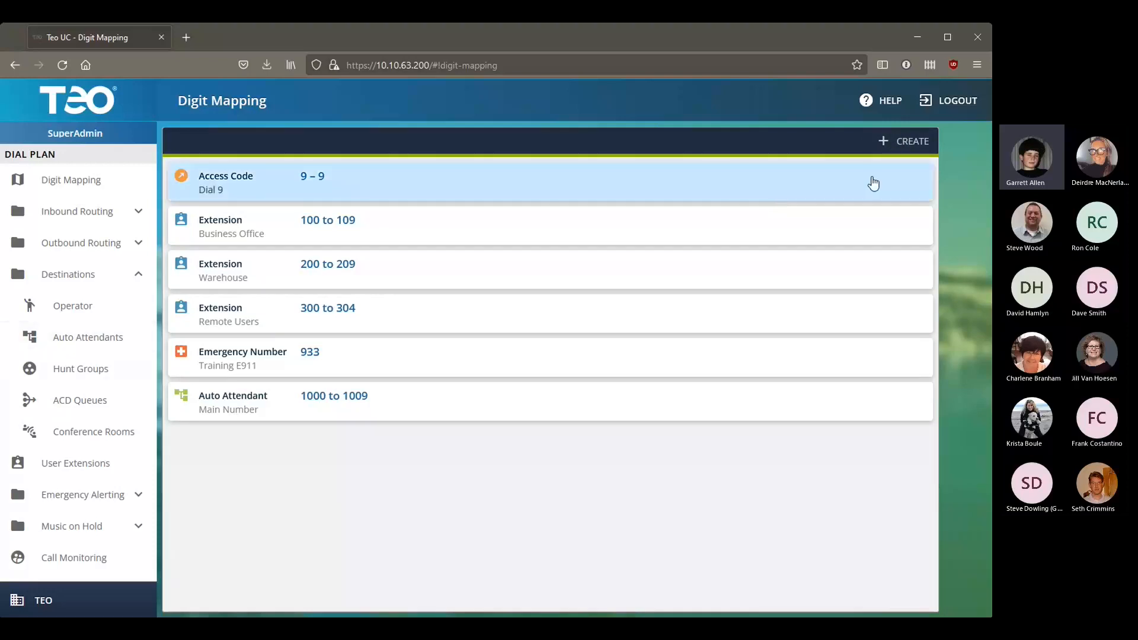
click(919, 145)
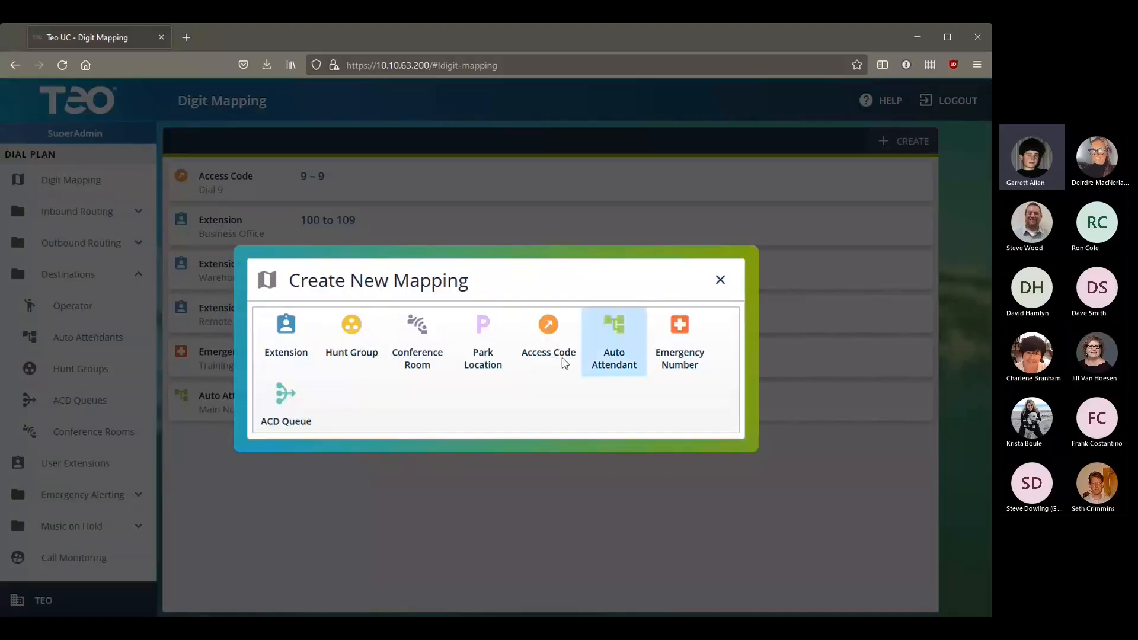
click(358, 350)
click(501, 306)
text(Main Group)
key(Tab)
text(100)
text(10)
key(Tab)
text(1019)
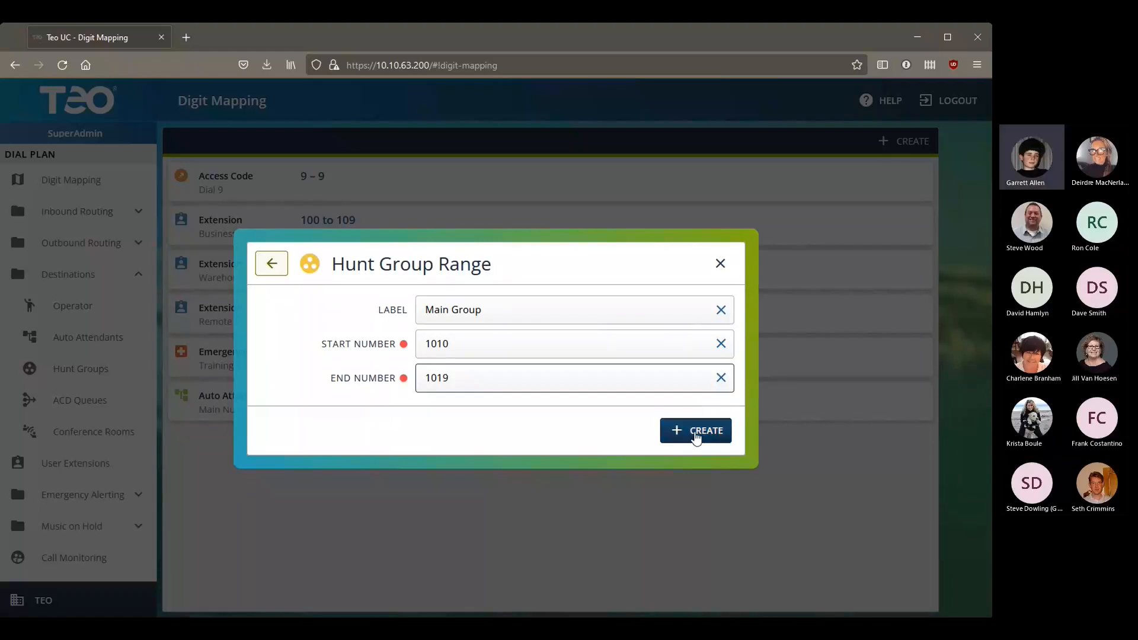
click(667, 431)
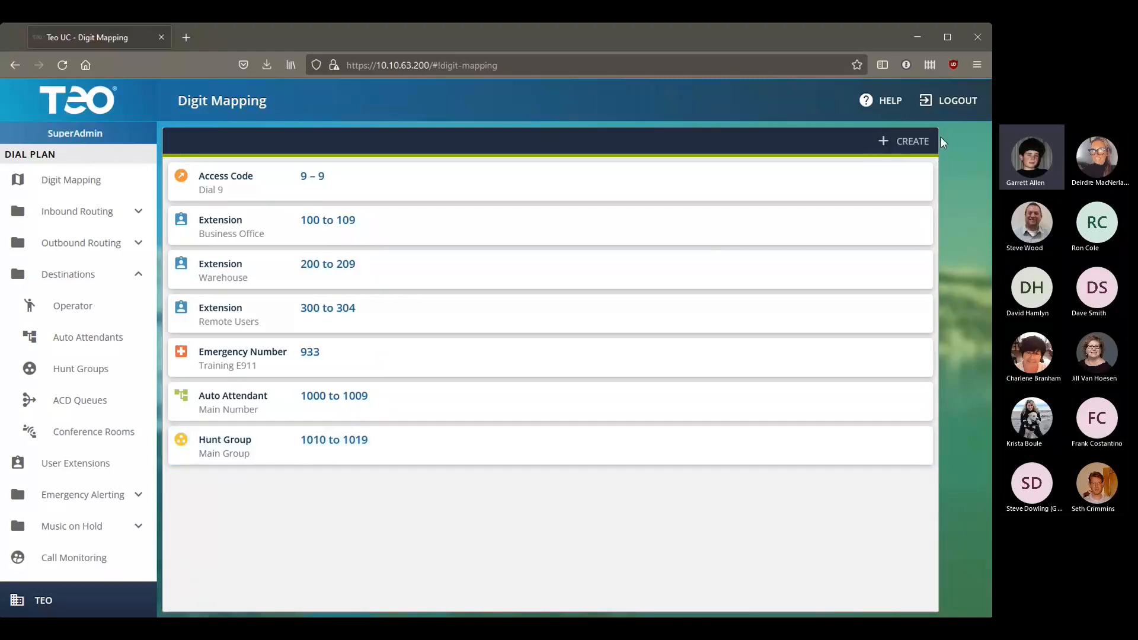
Step: Create an ACD Queue digit mapping labelled 'Sales' covering 1020 to 1029
click(907, 141)
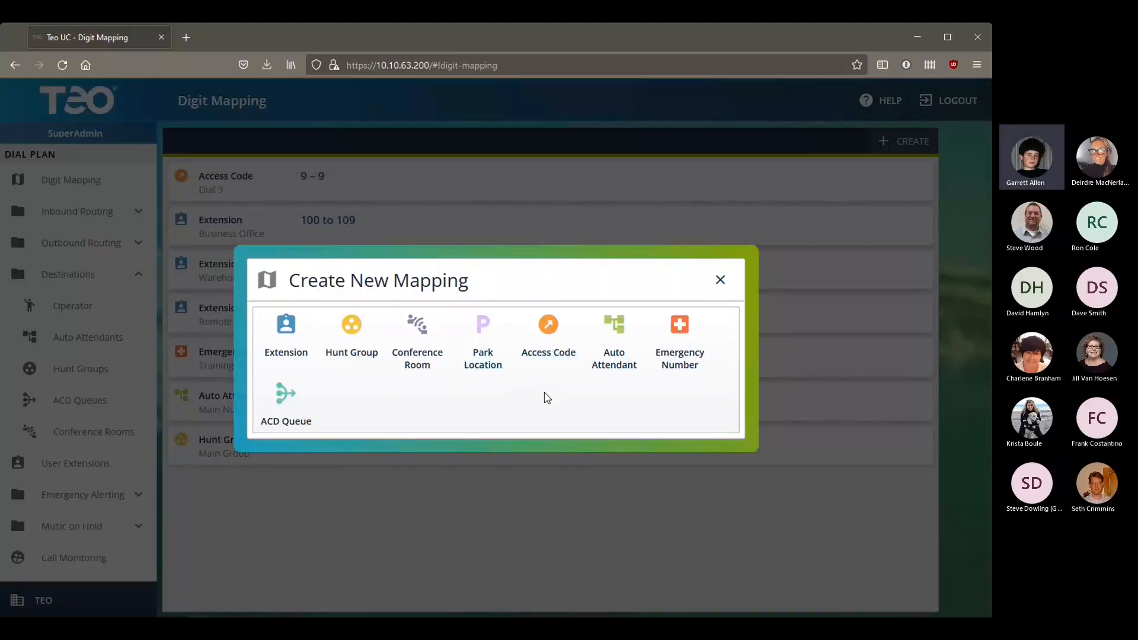
click(294, 411)
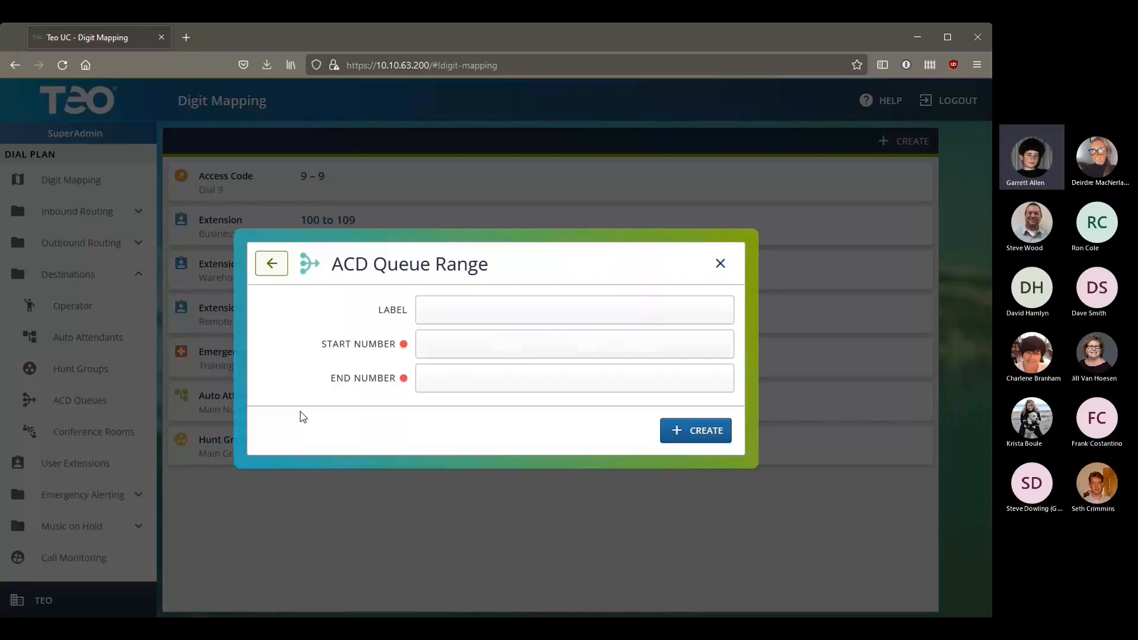
click(525, 310)
text(Sales)
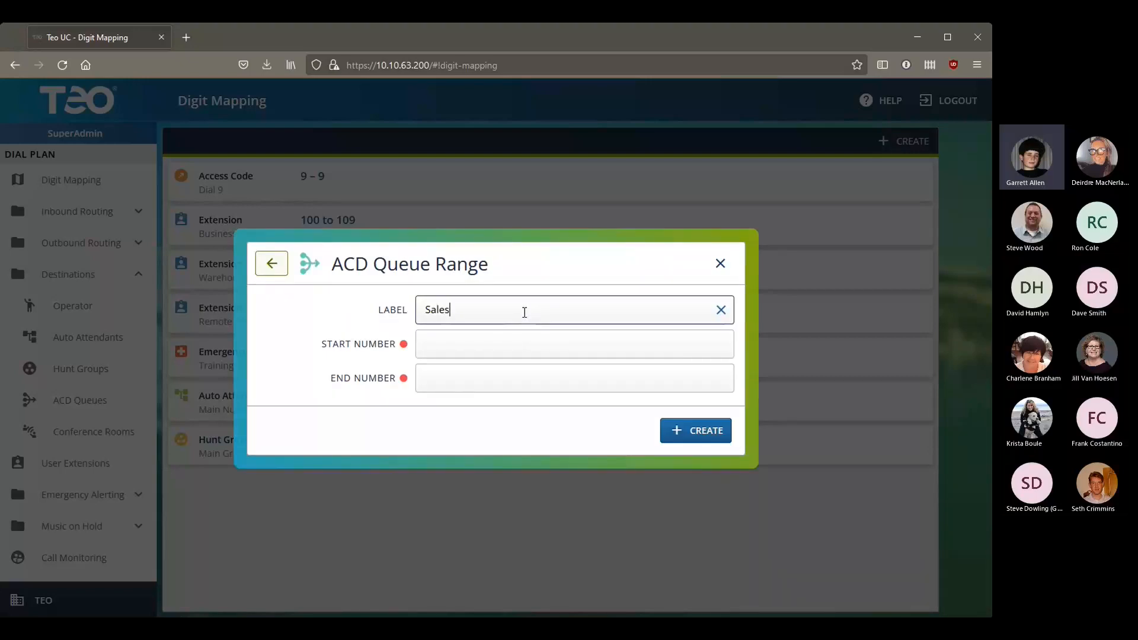
key(Tab)
text(1020)
key(Tab)
text(1029)
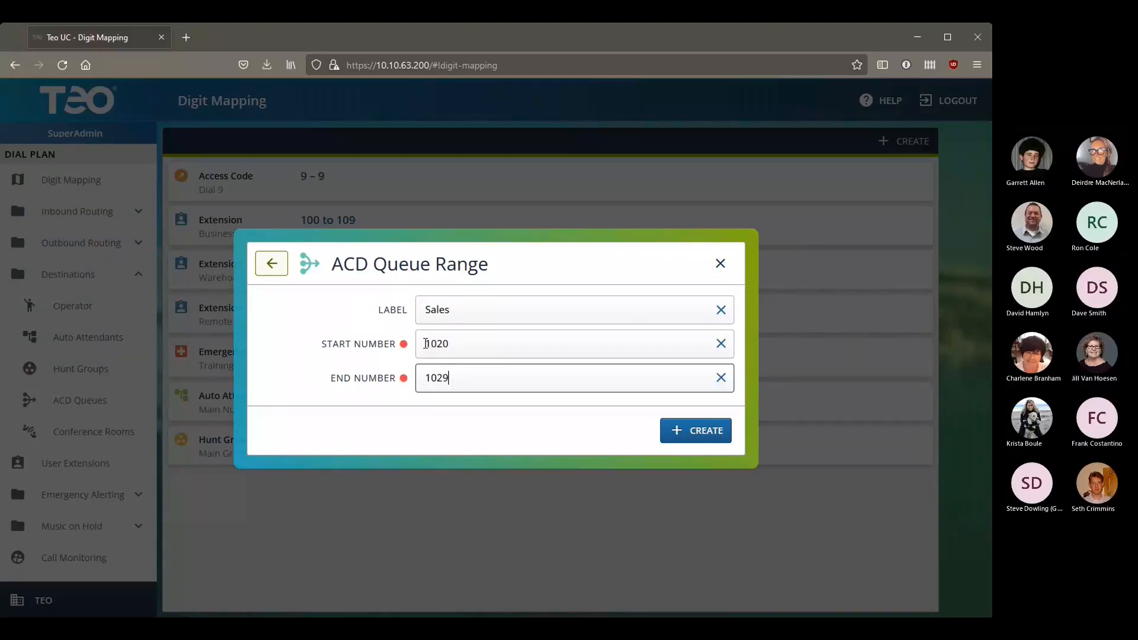
click(714, 432)
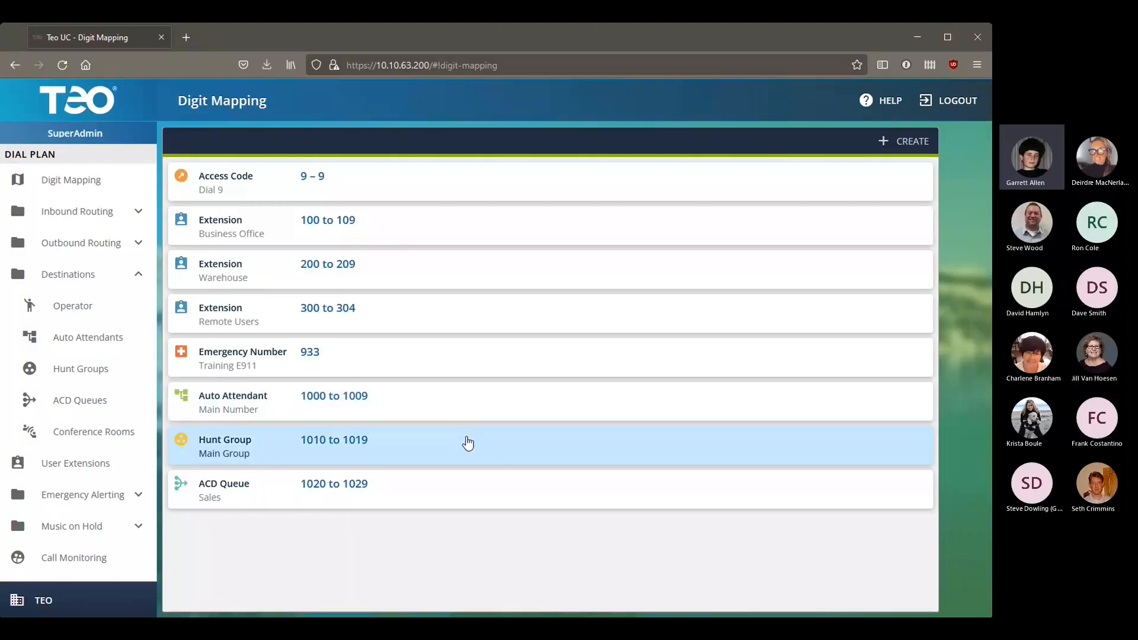
Step: Begin another new digit mapping from the Digit Mapping page
click(909, 145)
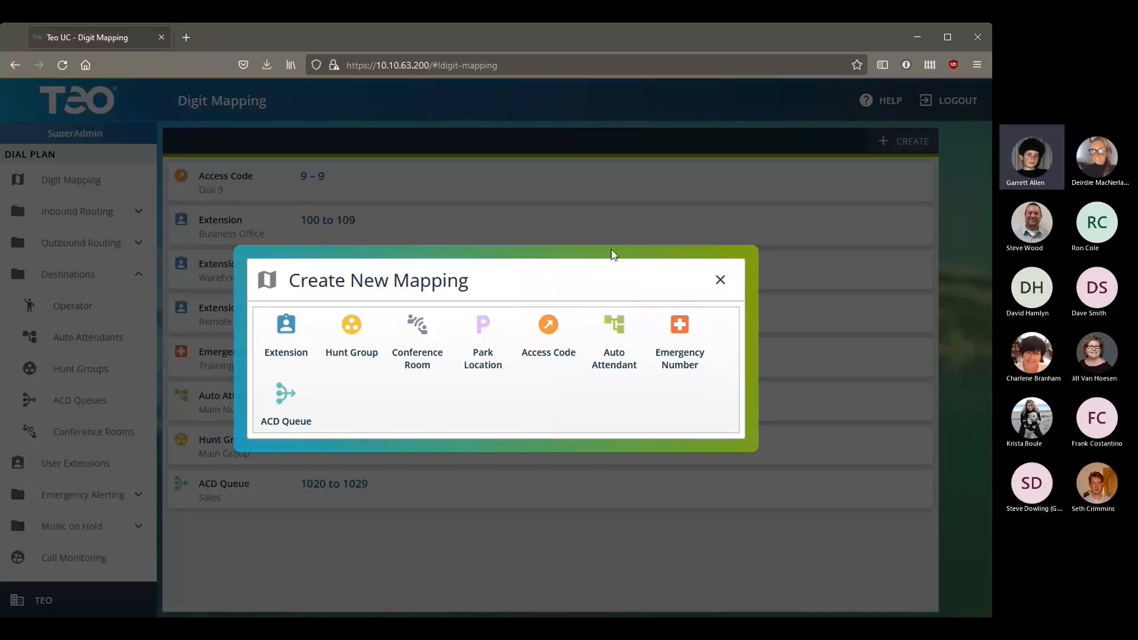
Step: Choose the Park Location type and label the range 'Shared Park Lines'
click(481, 344)
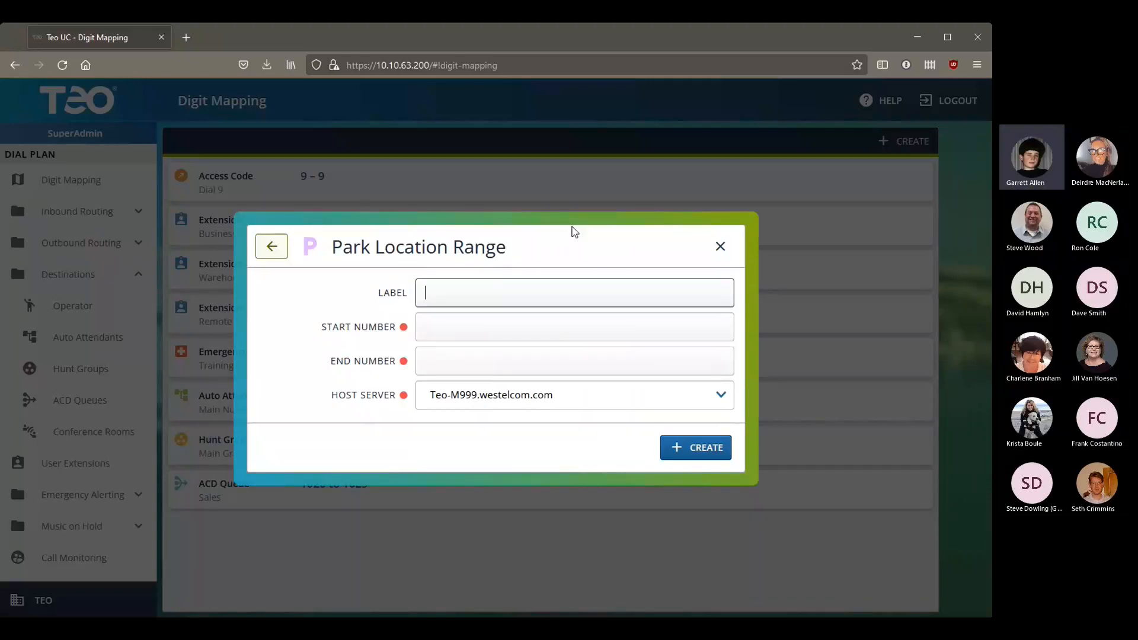
text(Share)
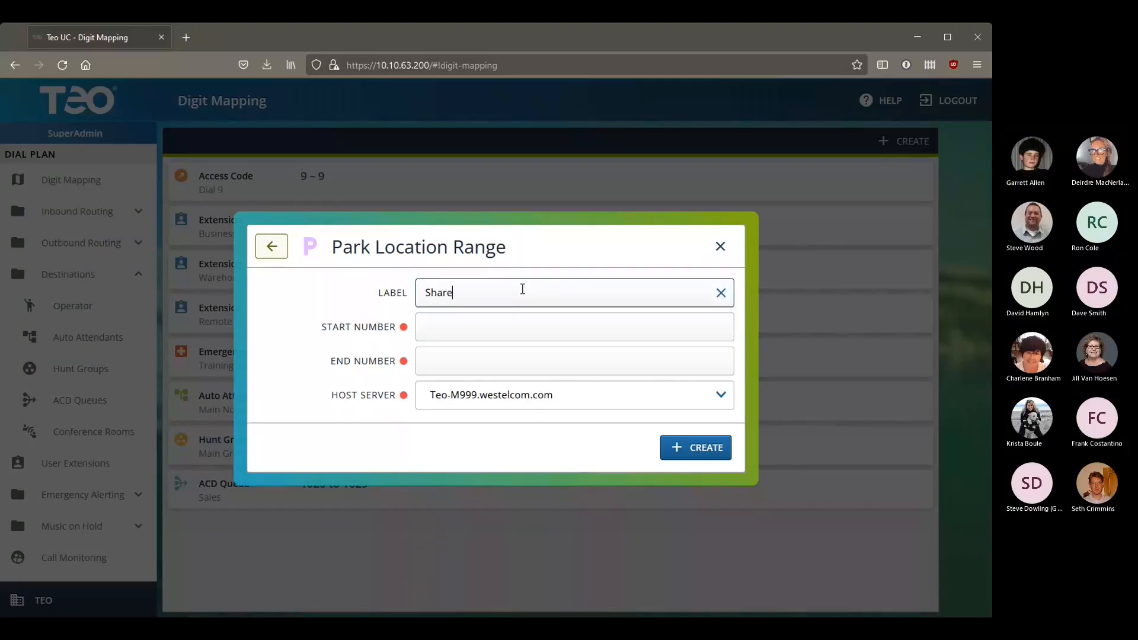
text(d Park Lines)
Step: Enter the range 500 to 509, then change the start number to 100
click(429, 326)
text(500)
key(Tab)
text(509)
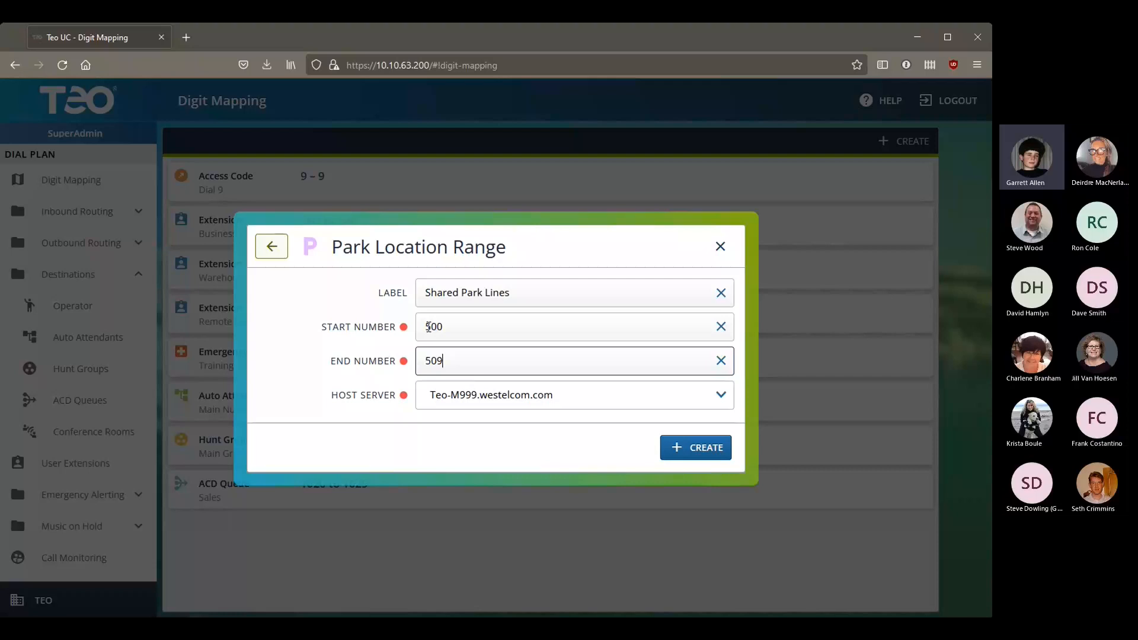
click(428, 326)
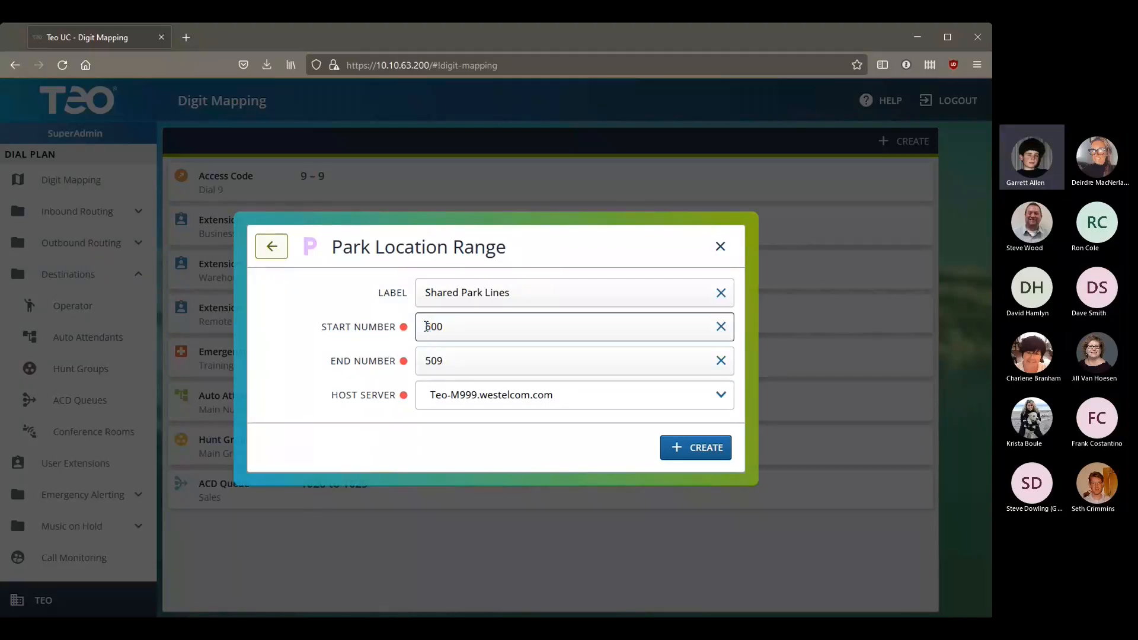
key(Delete)
text(1)
Step: Restore the start number to 500 and create the Shared Park Lines range 500–509
click(716, 448)
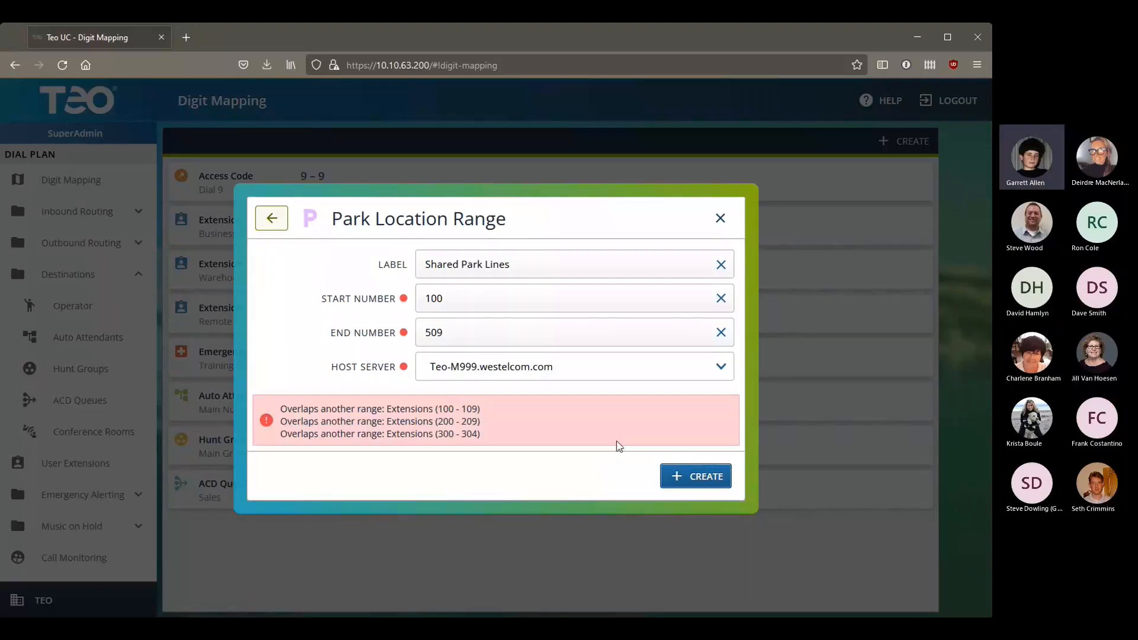
click(427, 299)
key(shift+Right)
text(5)
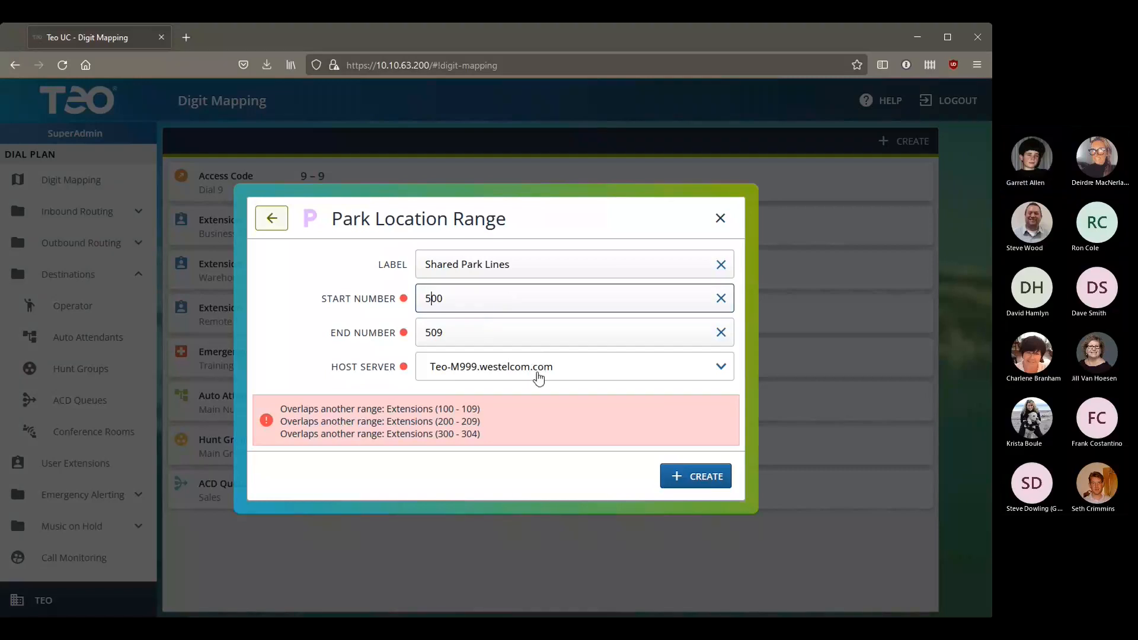
click(716, 376)
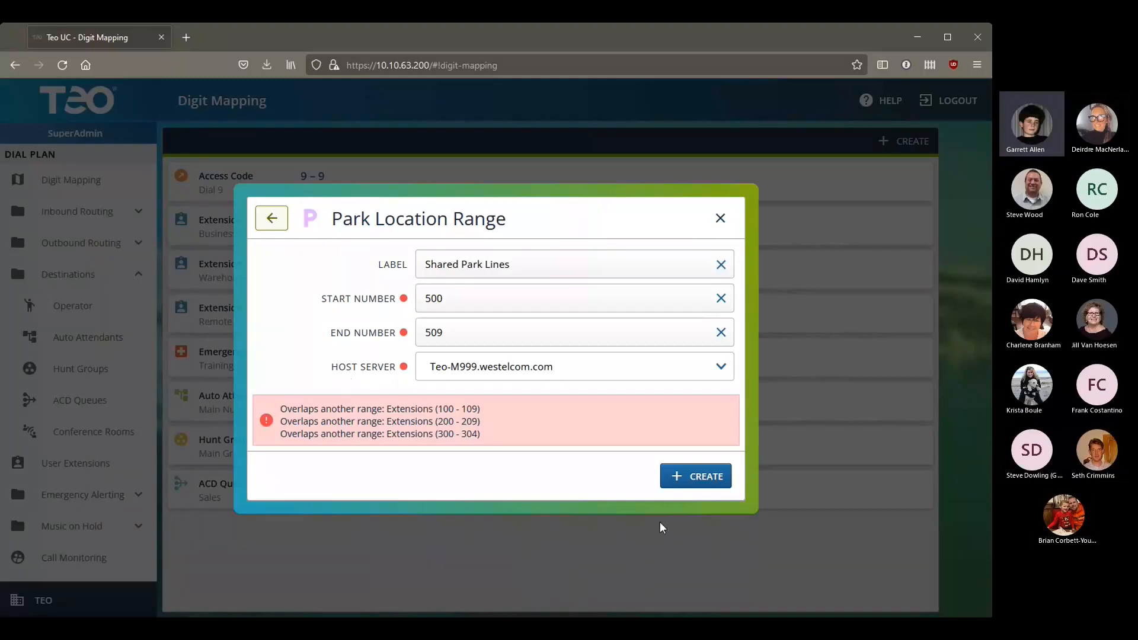
click(694, 475)
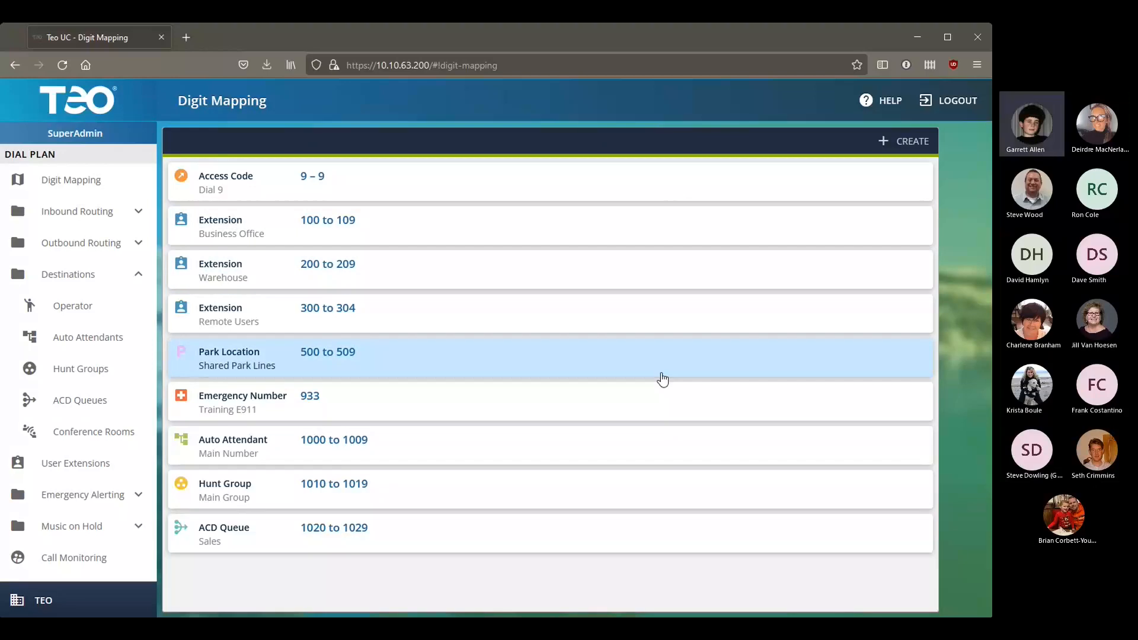
Step: Start a new digit mapping on the Digit Mapping page
click(898, 145)
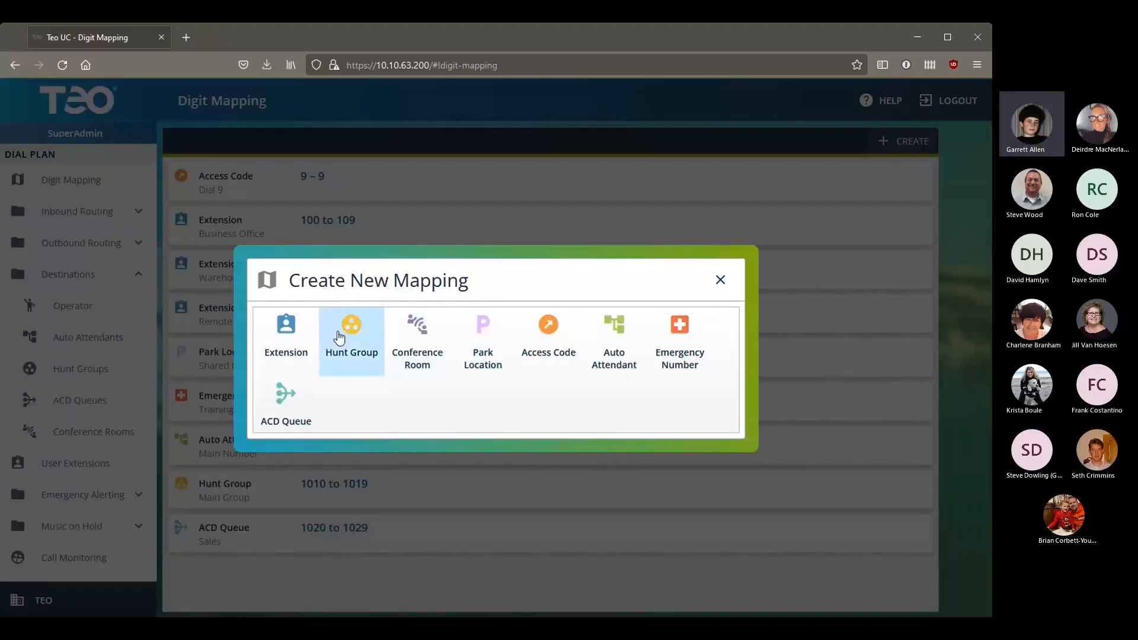
Step: Create a Conference Room digit mapping labelled 'Shared Bridges' covering 511 to 519
click(418, 331)
click(493, 297)
text(Shared Bridges)
click(536, 333)
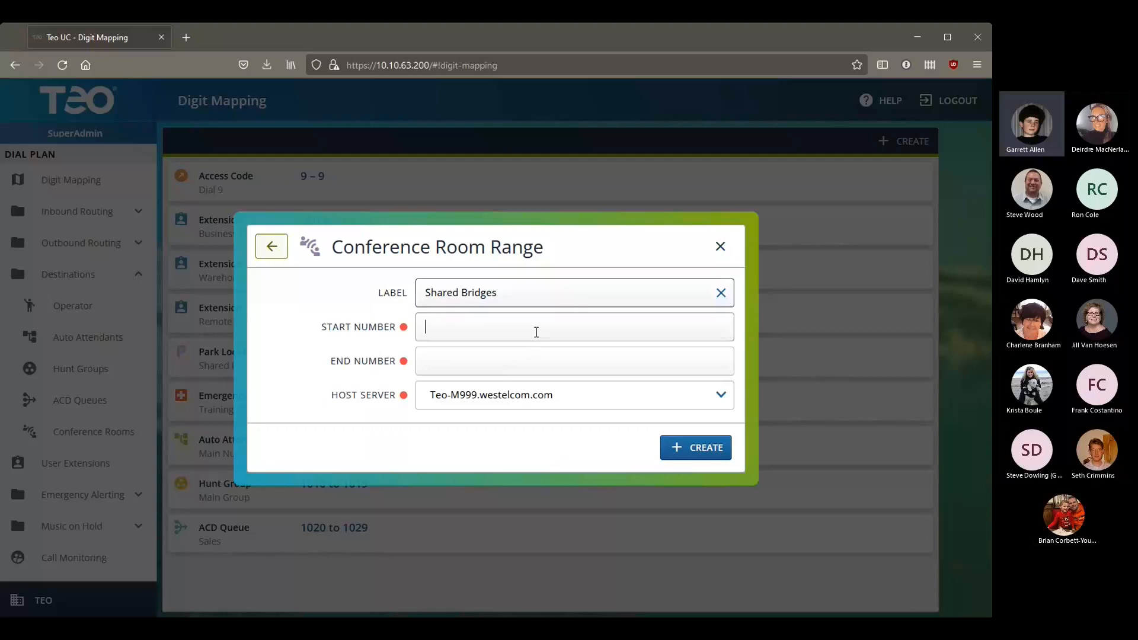
text(511)
key(Tab)
text(519)
click(695, 453)
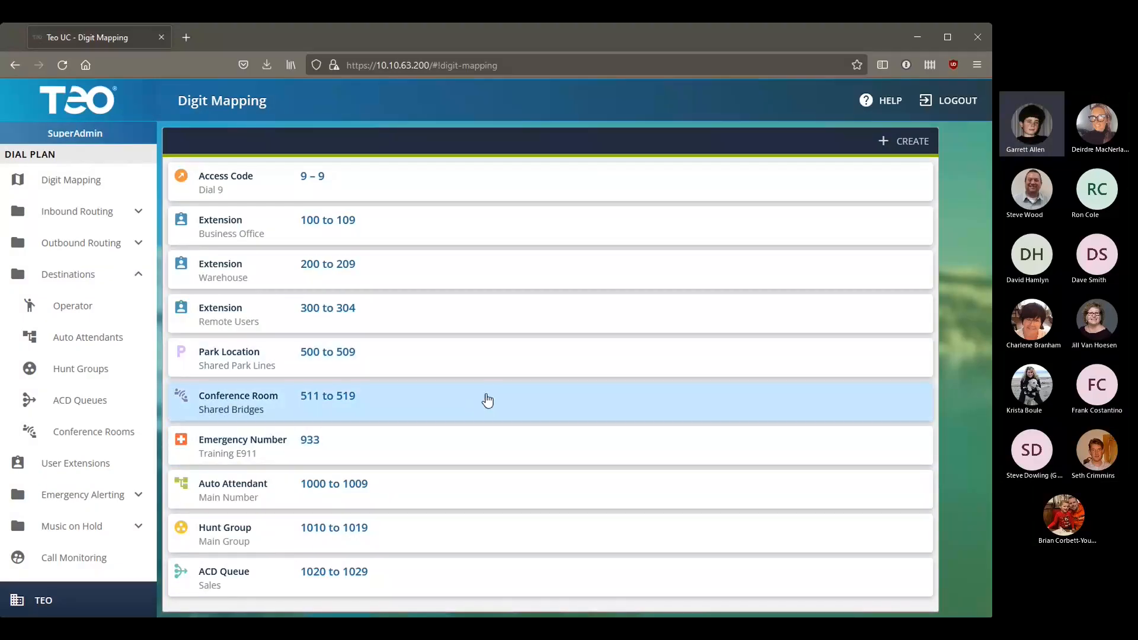
click(447, 399)
Step: Change the Shared Bridges start number from 511 to 510 and save it
click(525, 330)
key(BackSpace)
text(0)
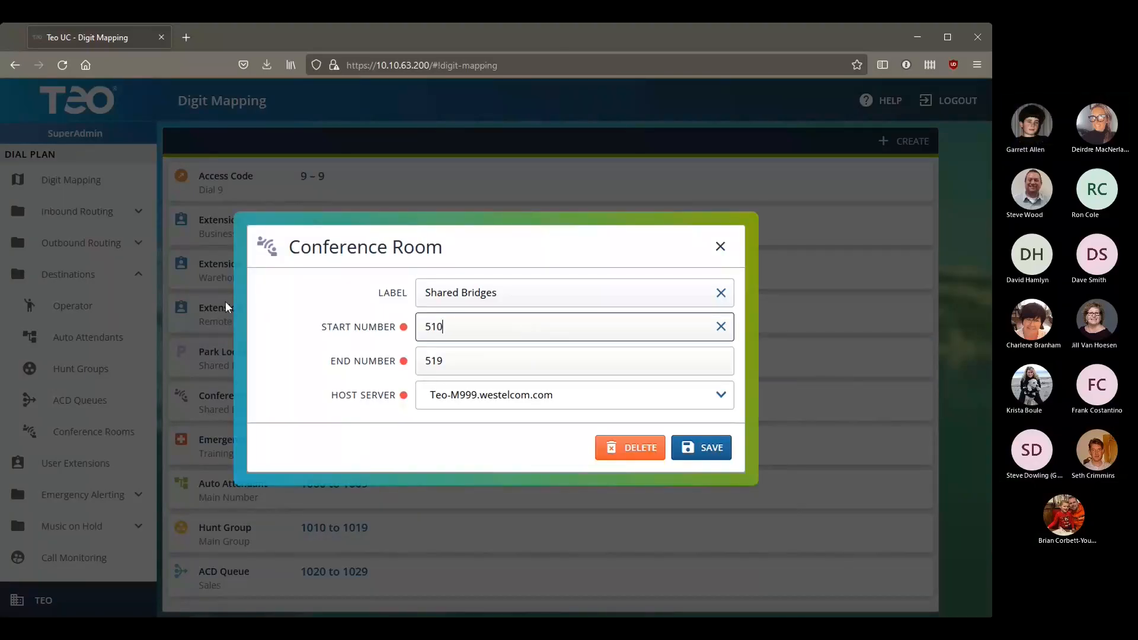
click(728, 458)
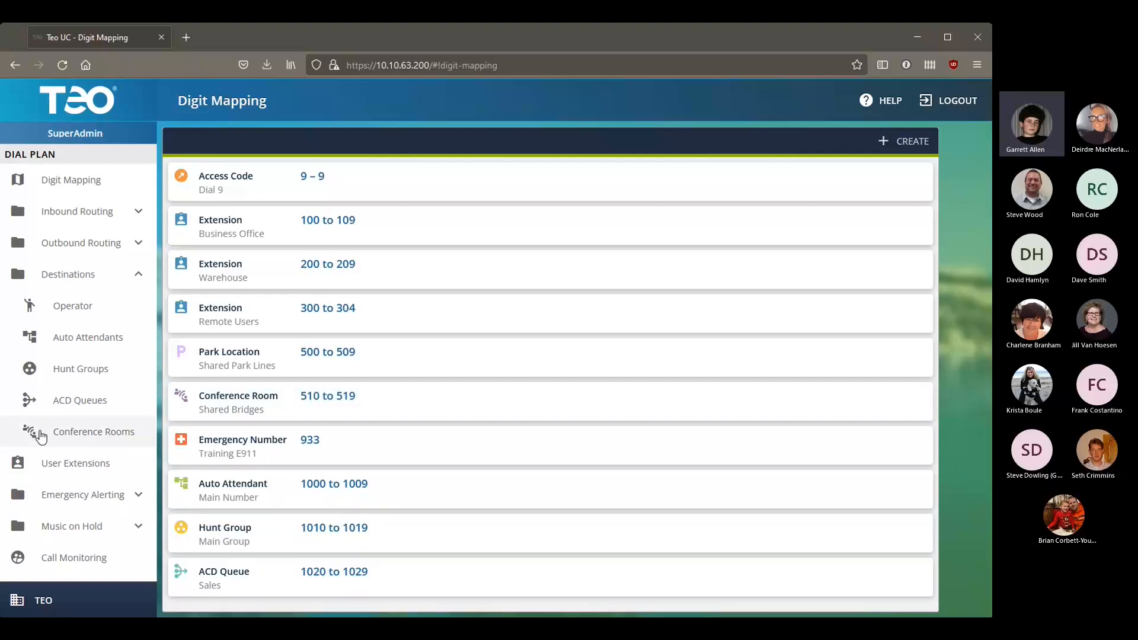
Step: Open the DID Numbers list under Inbound Routing and scroll through the assigned numbers
click(109, 281)
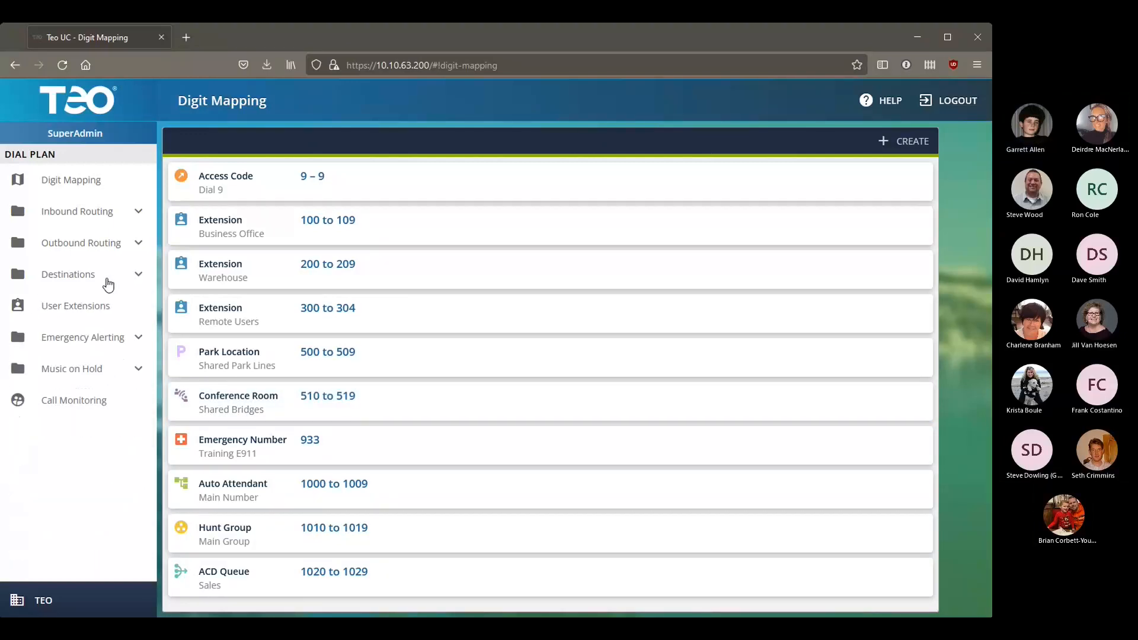
click(102, 215)
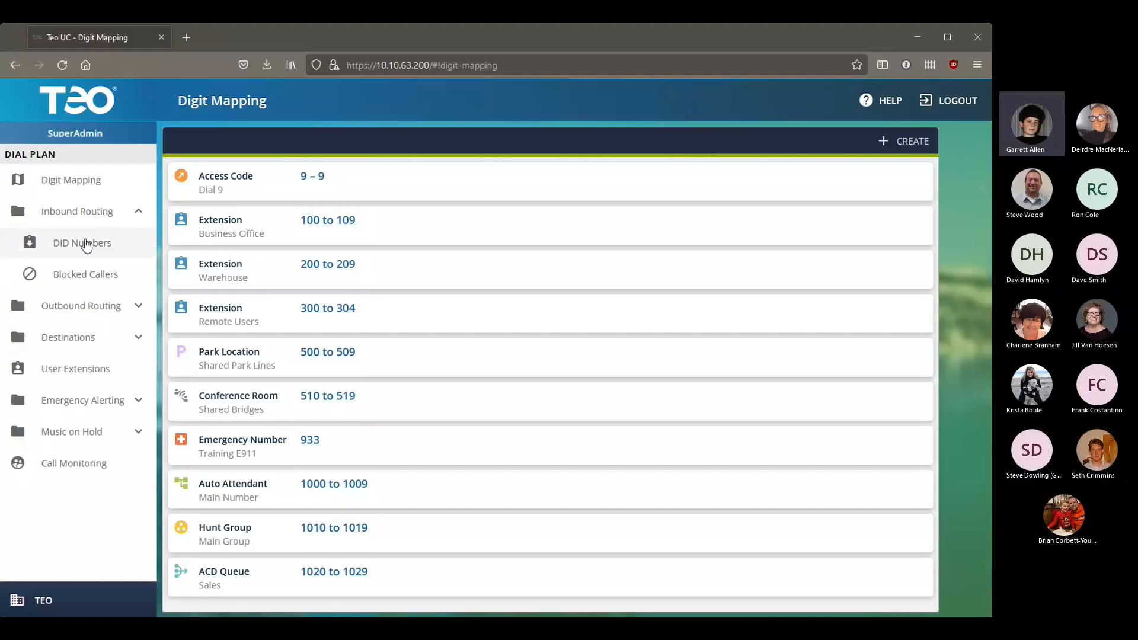
click(85, 243)
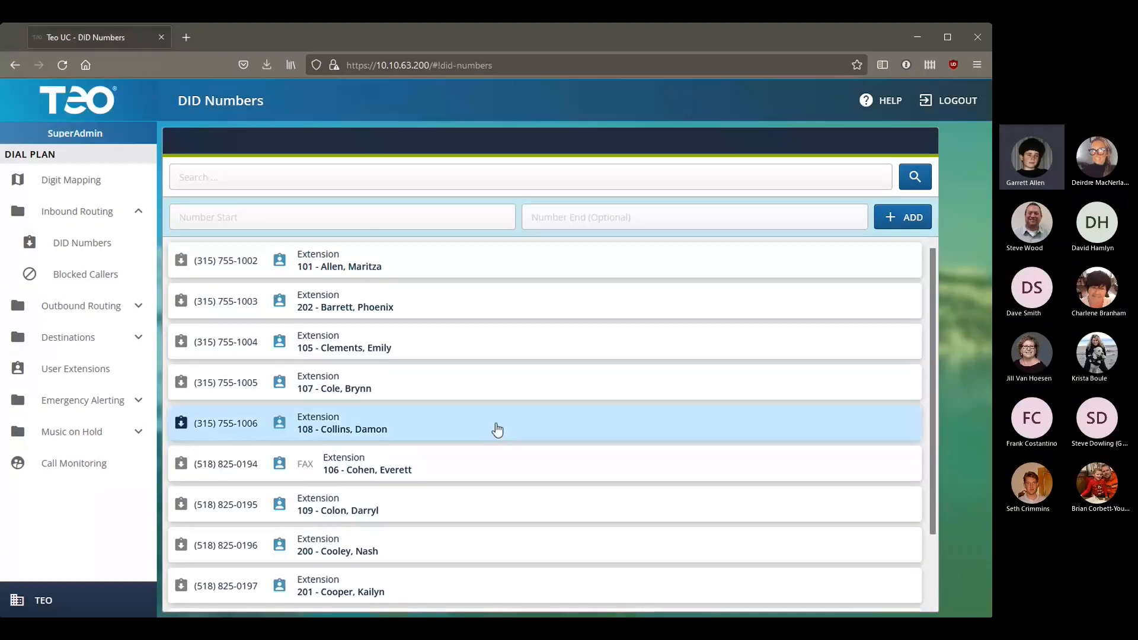
scroll(497, 429, down, 2)
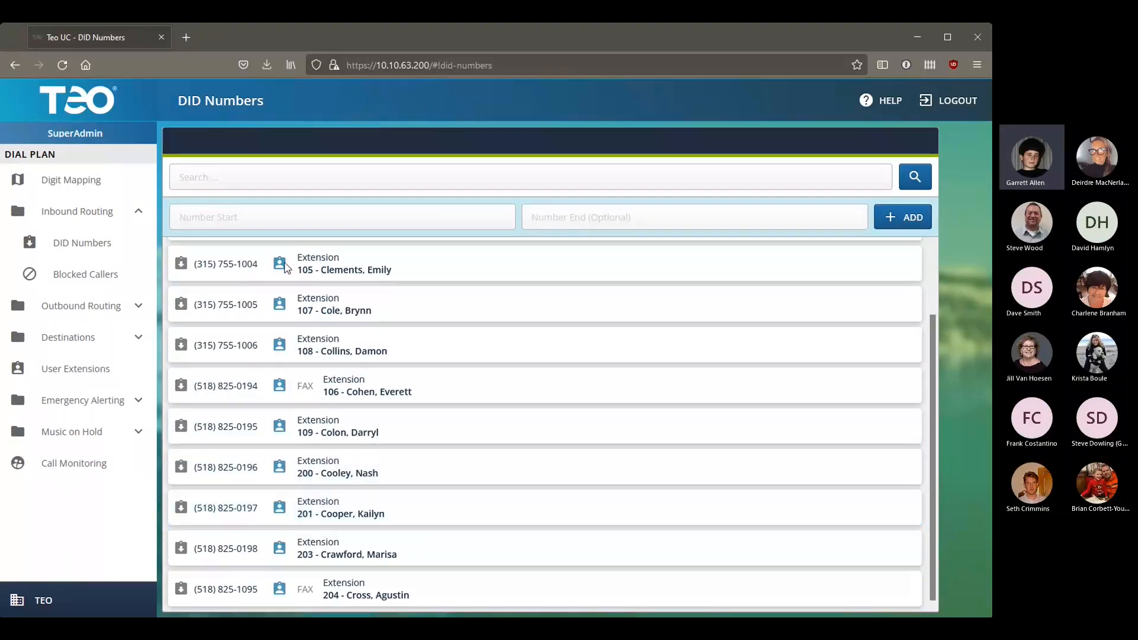
scroll(475, 522, up, 2)
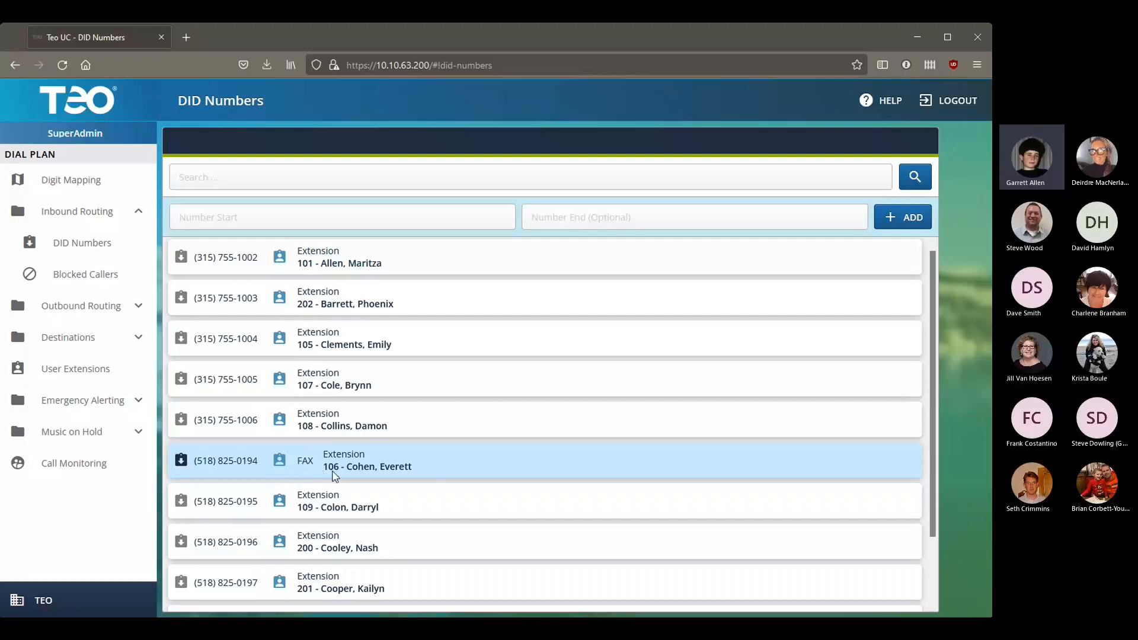
scroll(439, 473, down, 2)
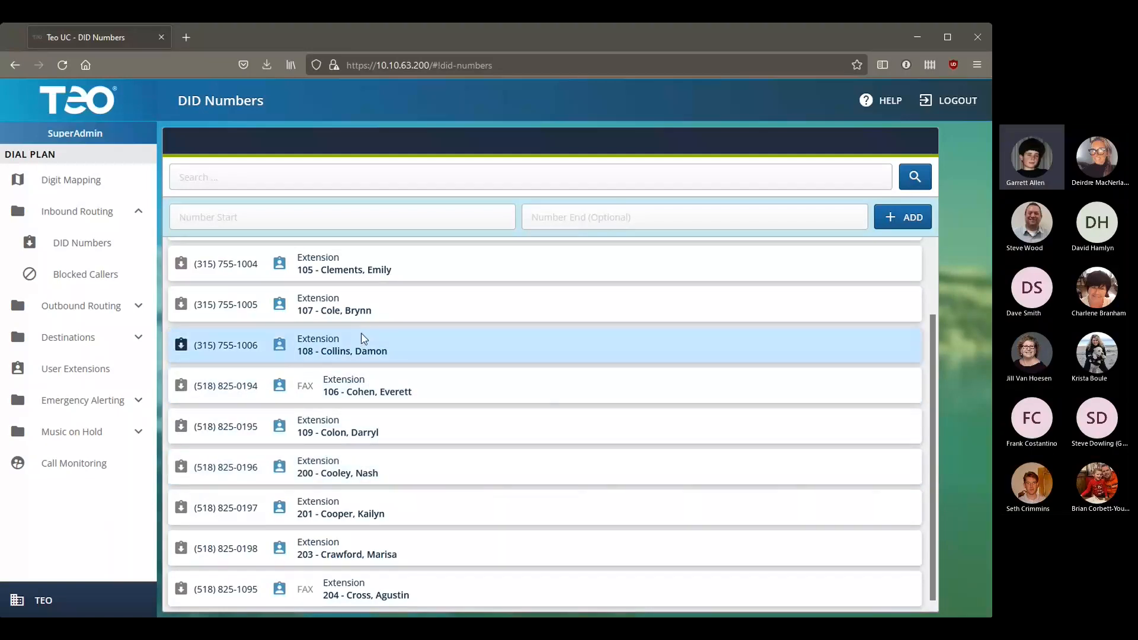
Step: View the details of the 9 - Main Outbound access code
click(78, 318)
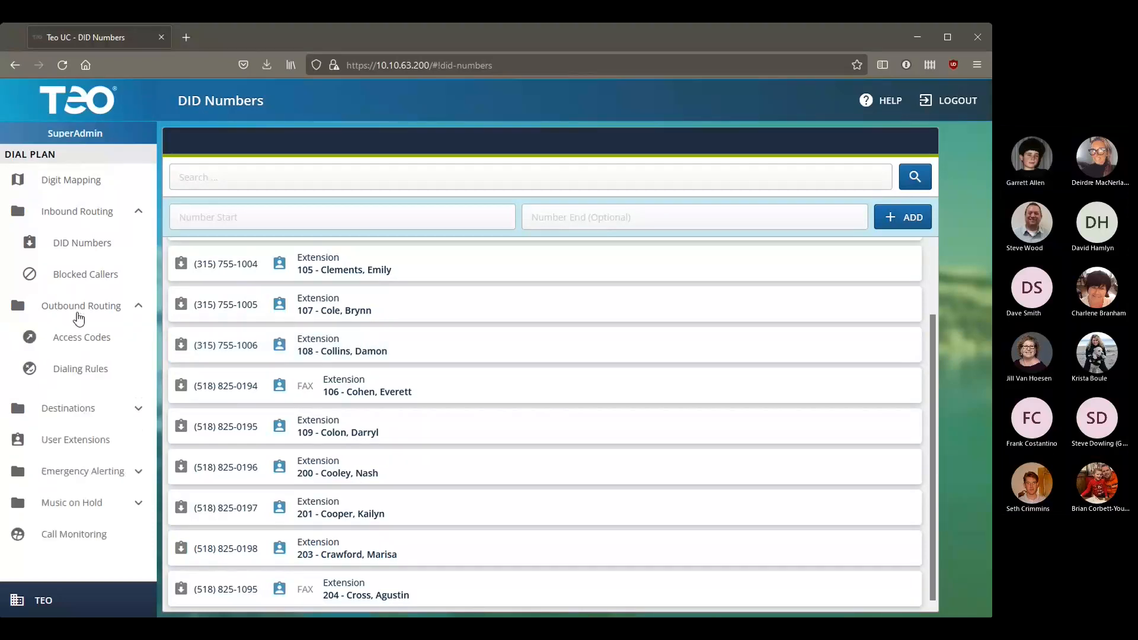
click(73, 338)
click(274, 217)
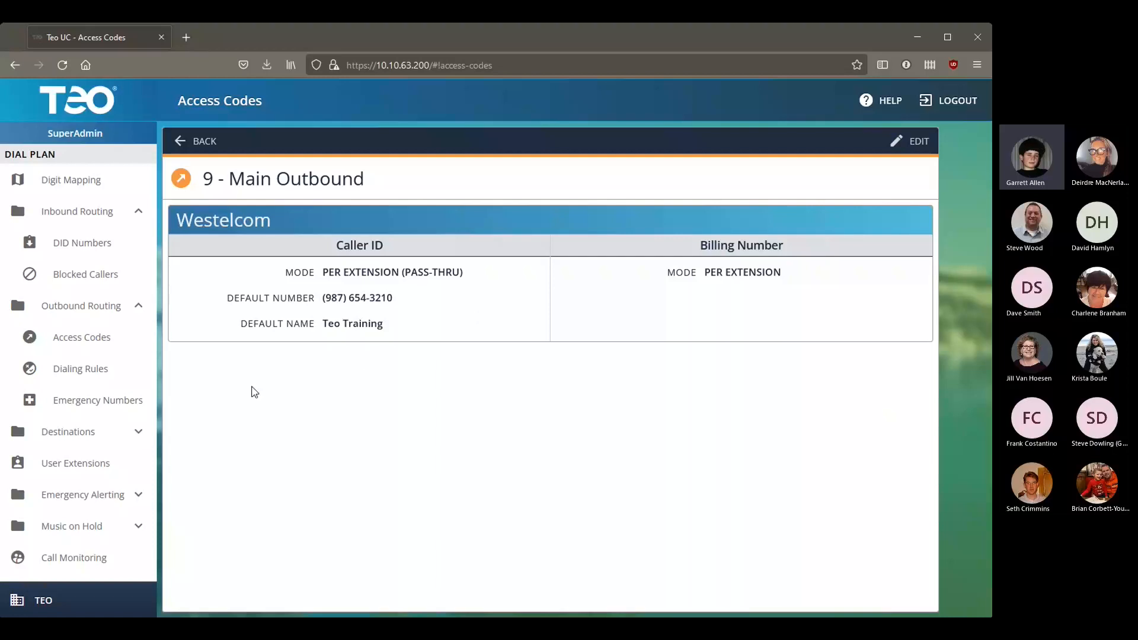
Step: Check the dialing rules and emergency number 933's routing, ending on the Emergency Numbers list
click(87, 380)
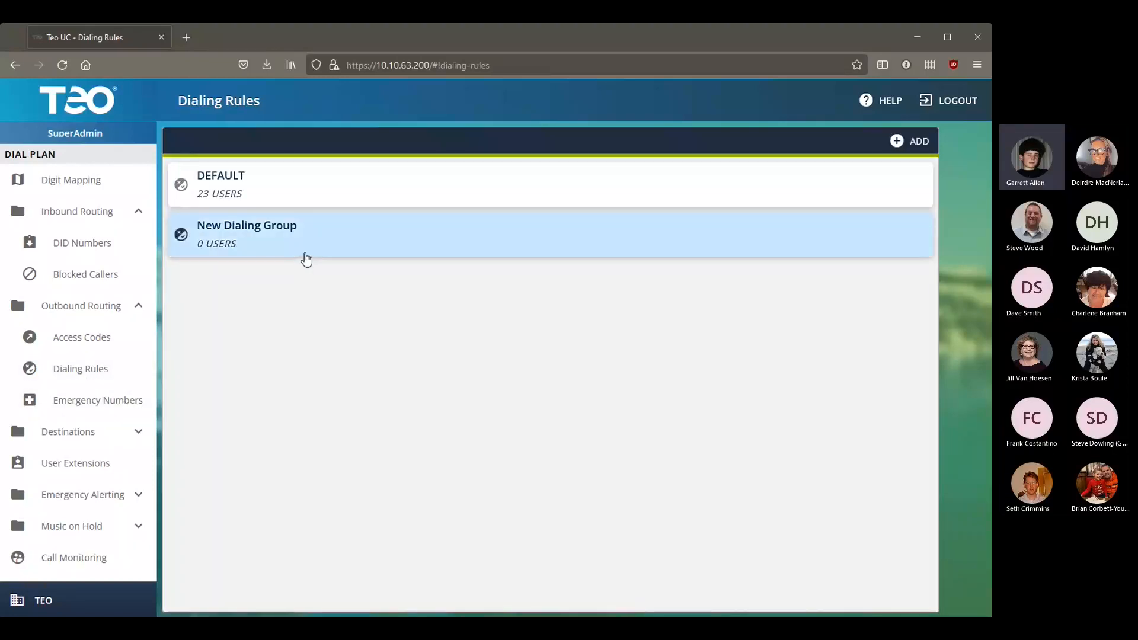
click(77, 409)
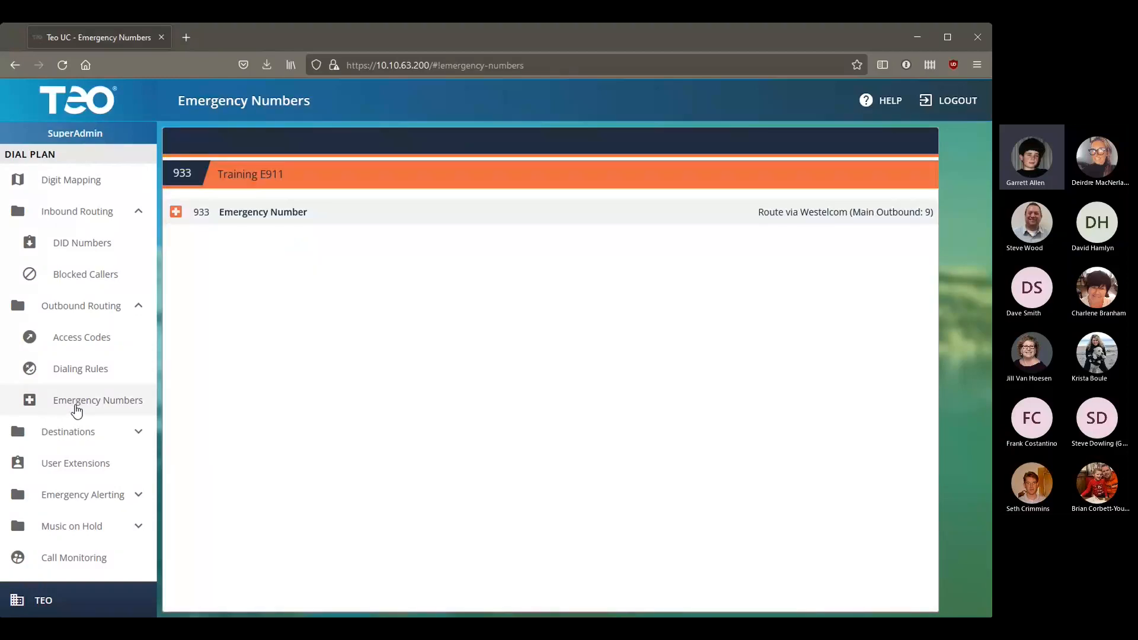
click(510, 218)
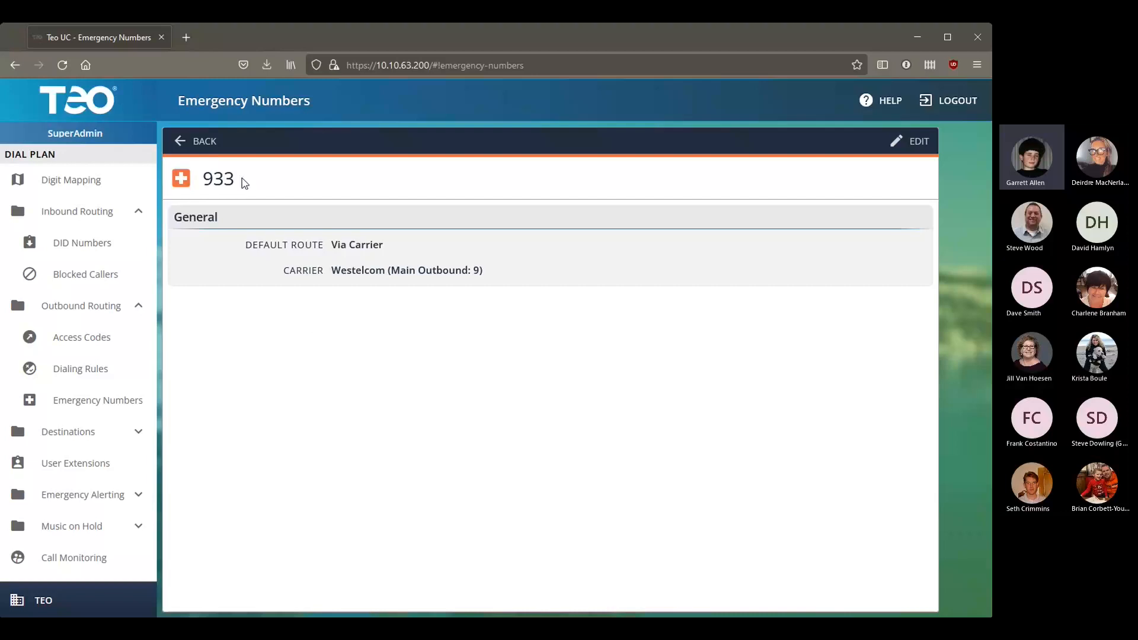
click(204, 148)
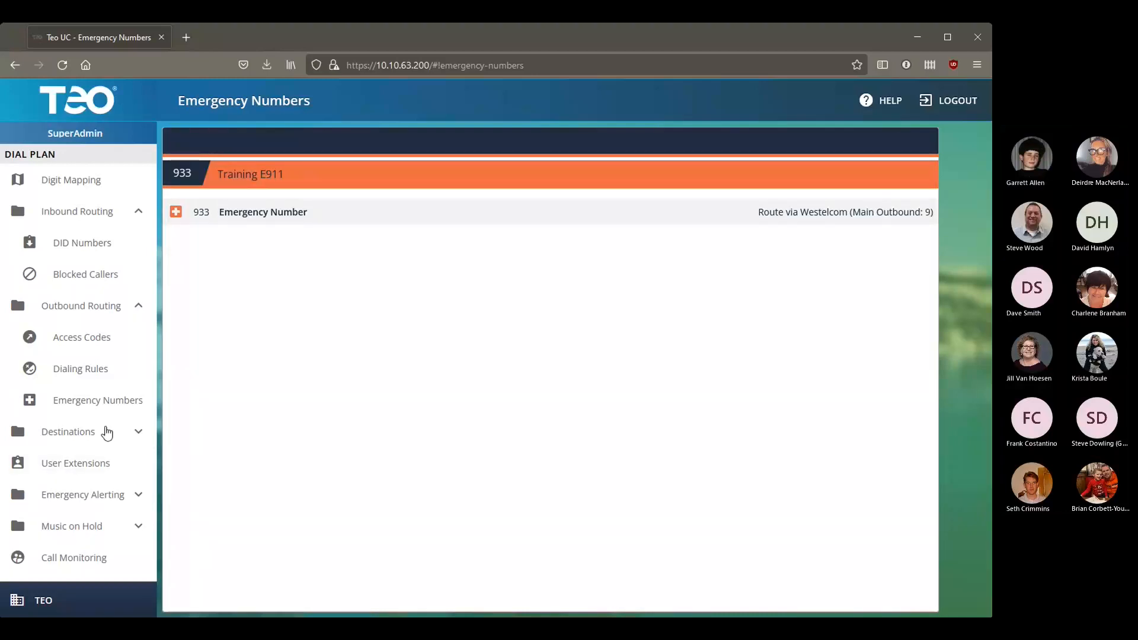
Step: Collapse the routing groups, expand Destinations and open the Auto Attendants list
click(74, 314)
click(71, 307)
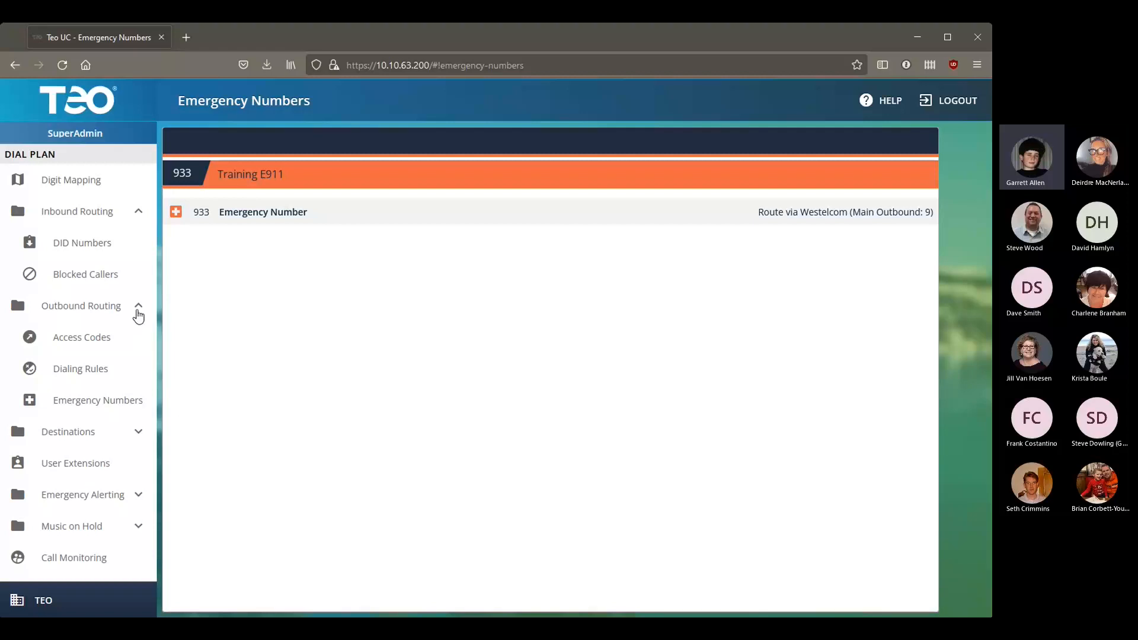
click(129, 219)
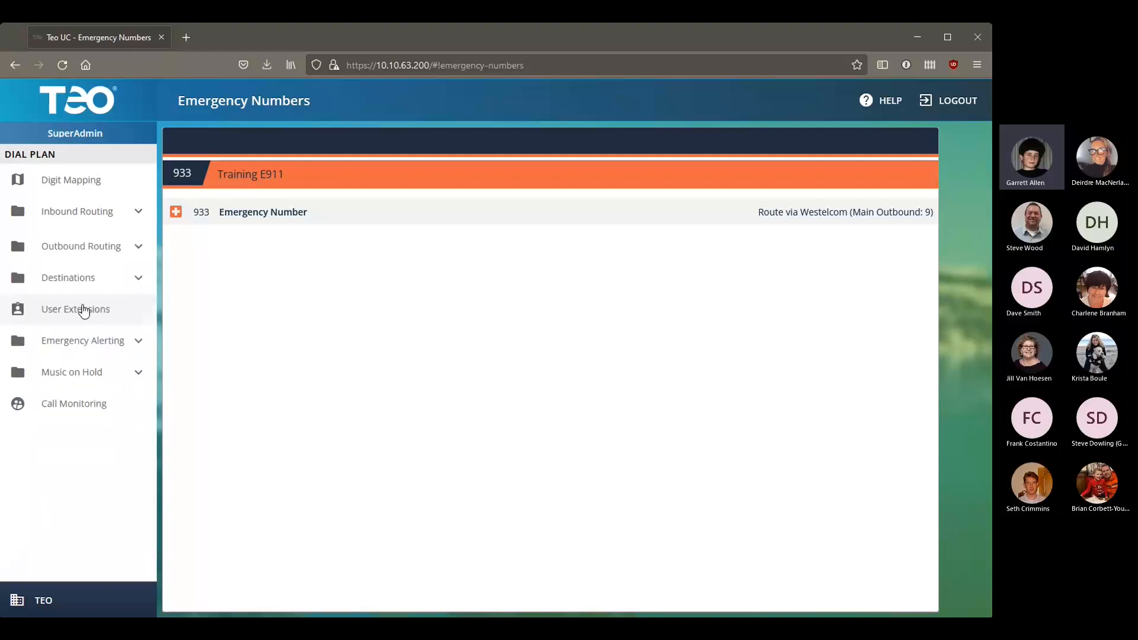
click(102, 283)
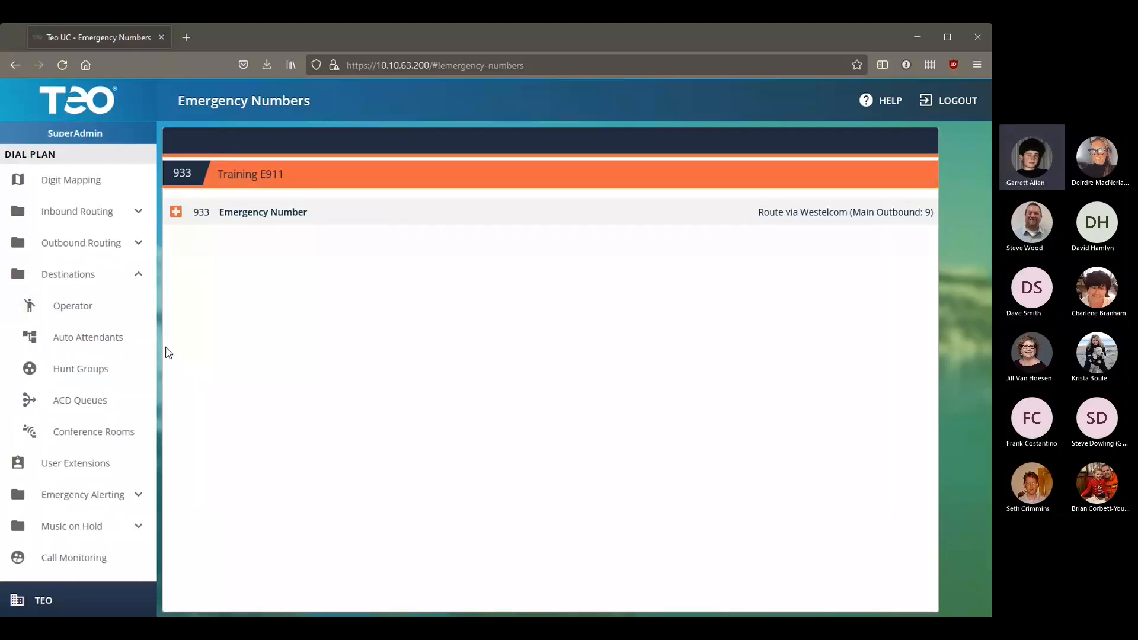
click(97, 342)
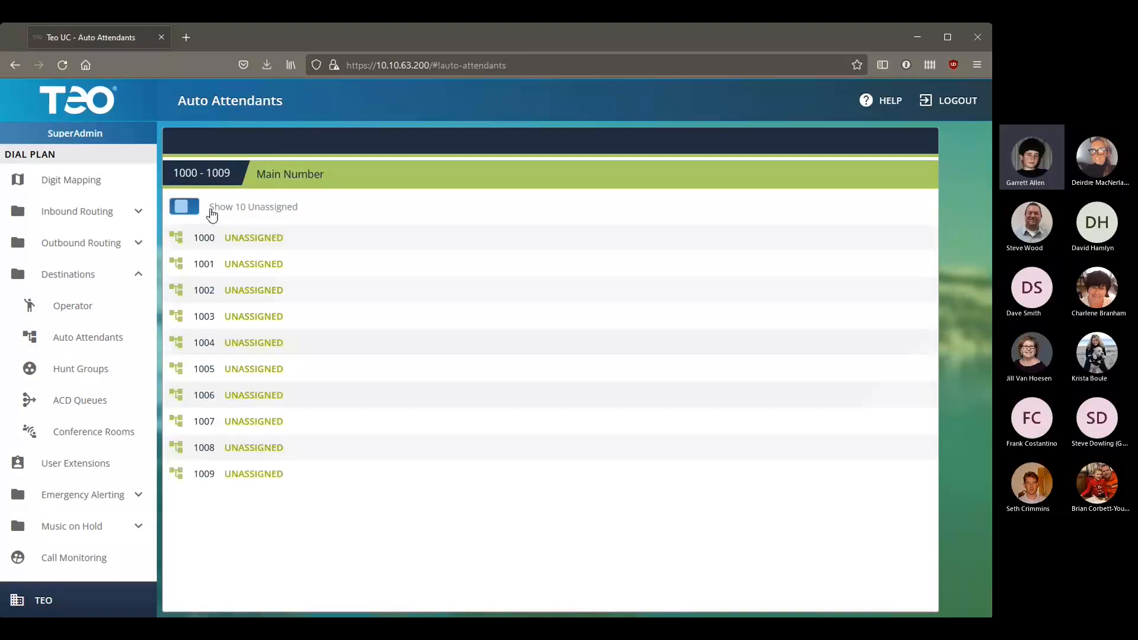
Step: Show unassigned Hunt Group and ACD Queue extensions, then open the Conference Rooms list
click(89, 364)
click(196, 214)
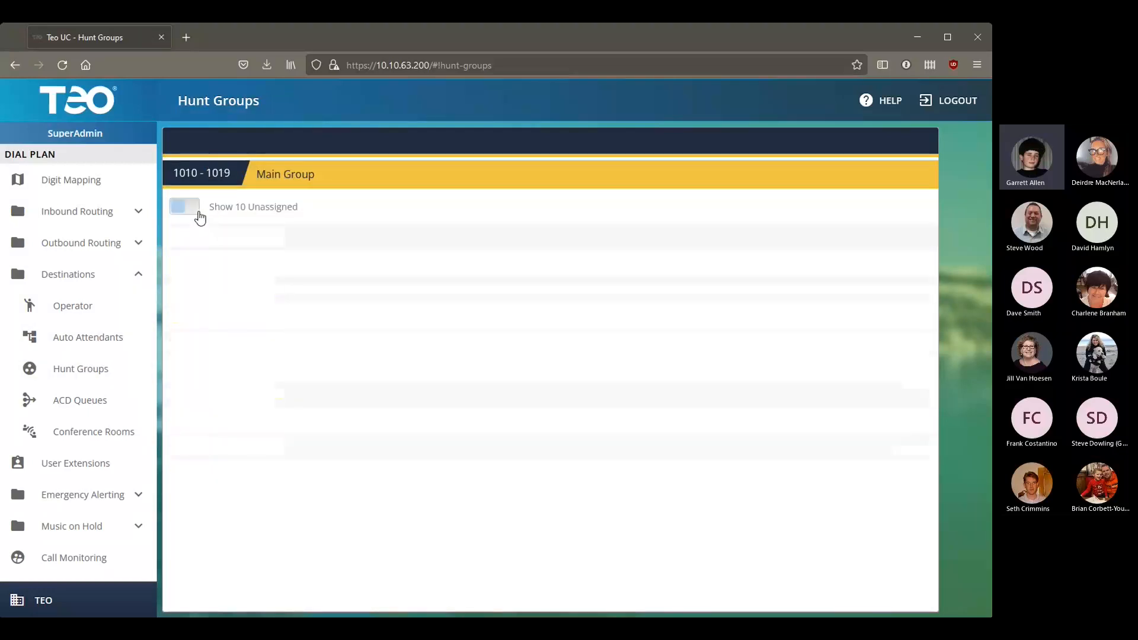
click(109, 397)
click(191, 207)
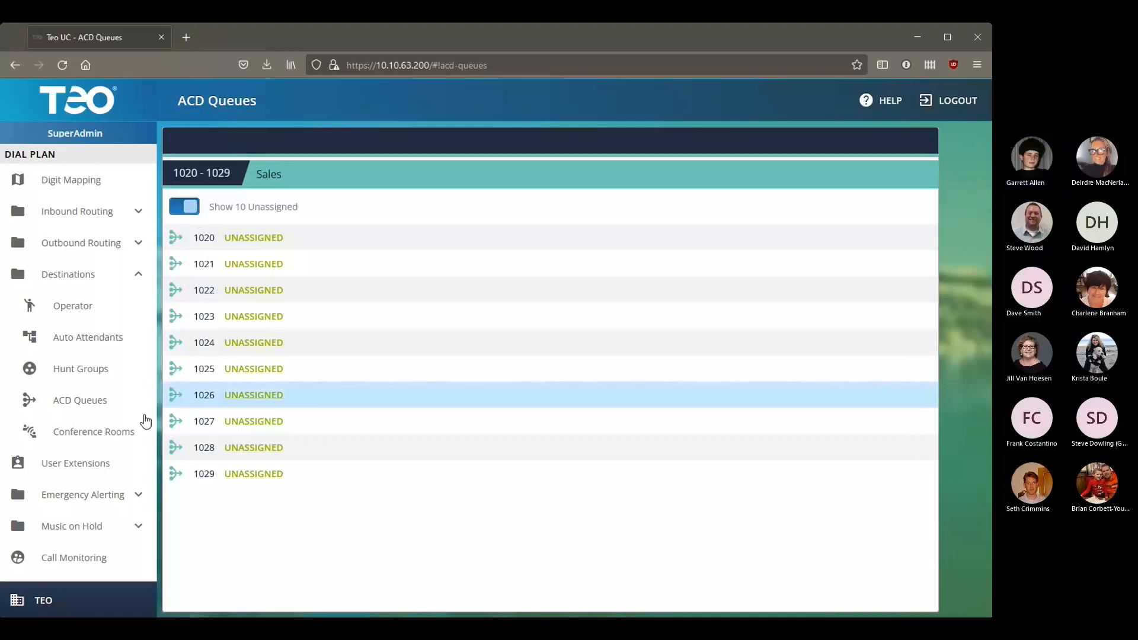
click(124, 433)
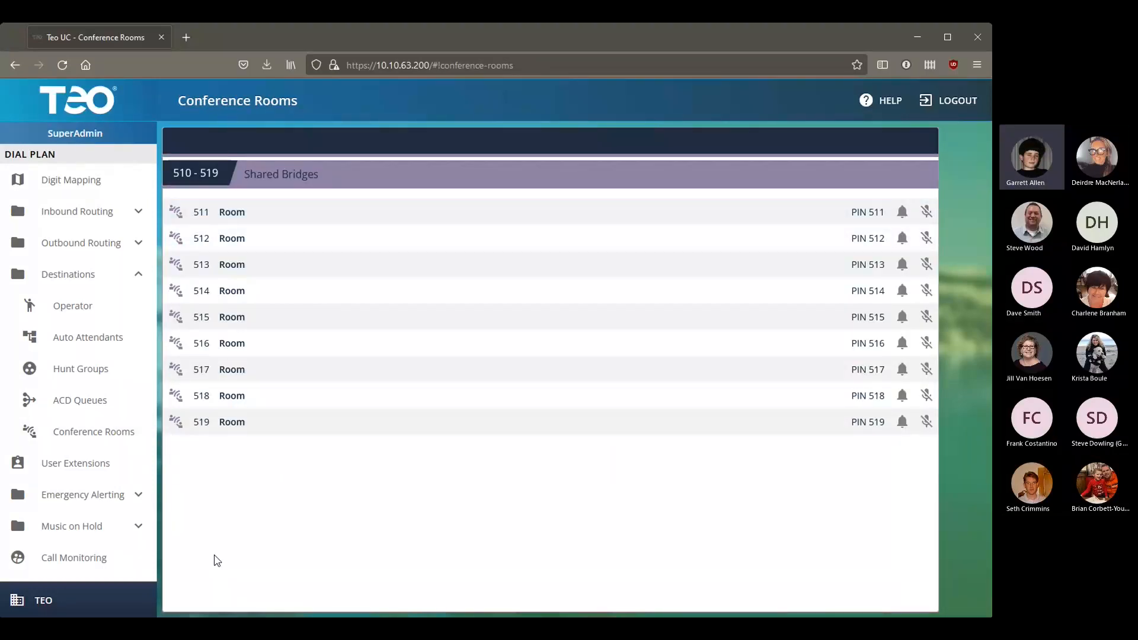
Step: Inspect conference room 512's settings, then open the Operator destination that transfers to 100
click(261, 245)
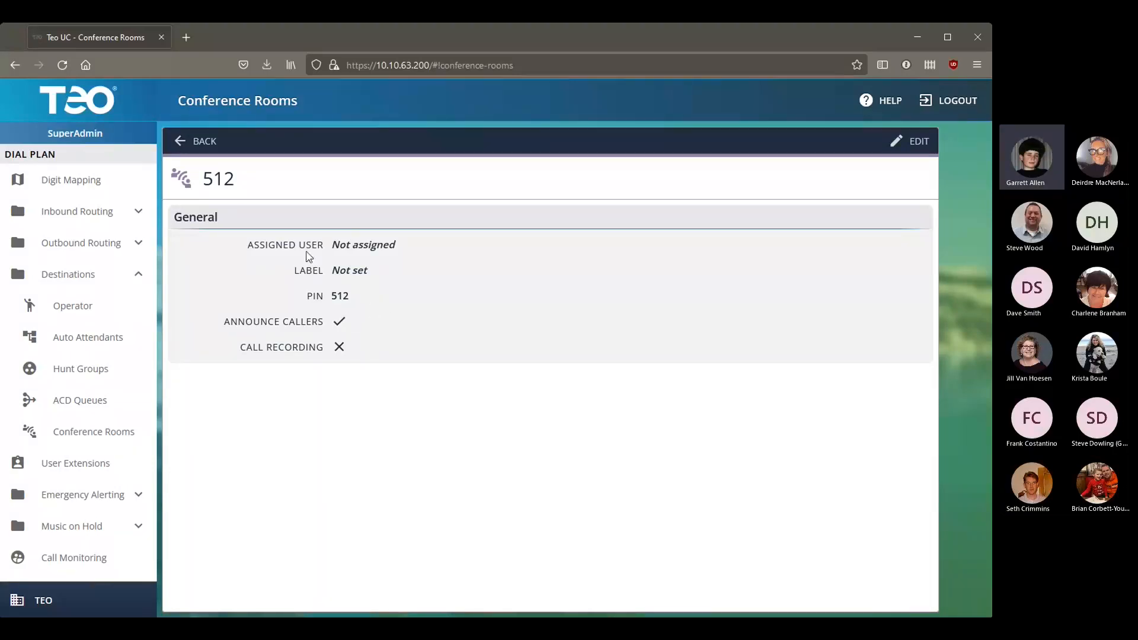
click(200, 140)
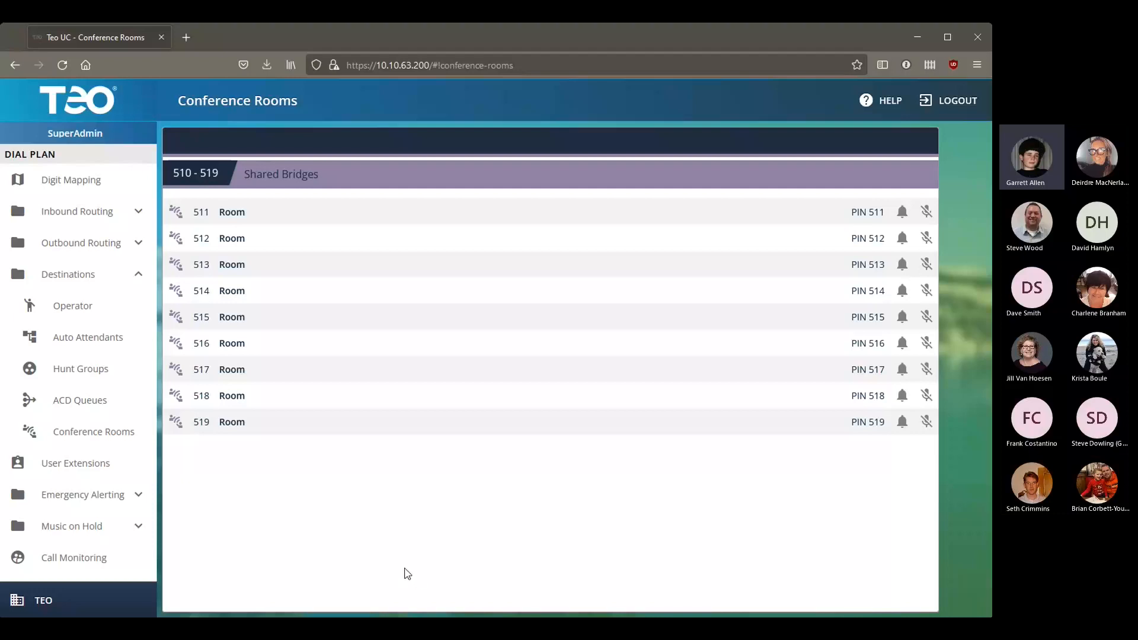
click(107, 313)
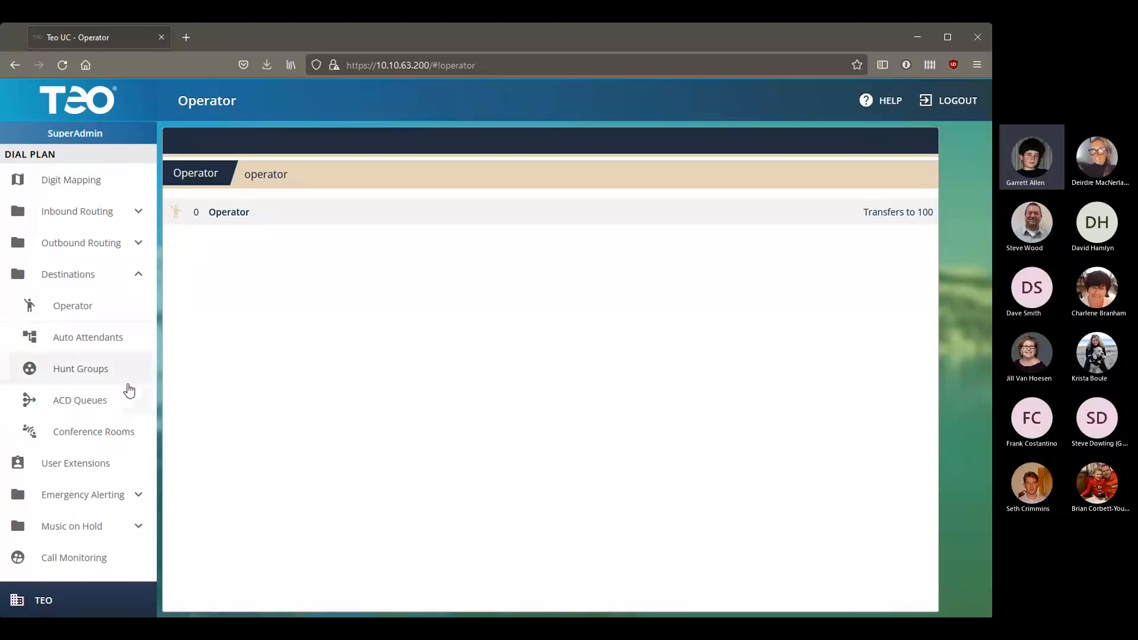
Step: List the unassigned auto attendants 1000–1009 and open 1000 for configuration
click(140, 342)
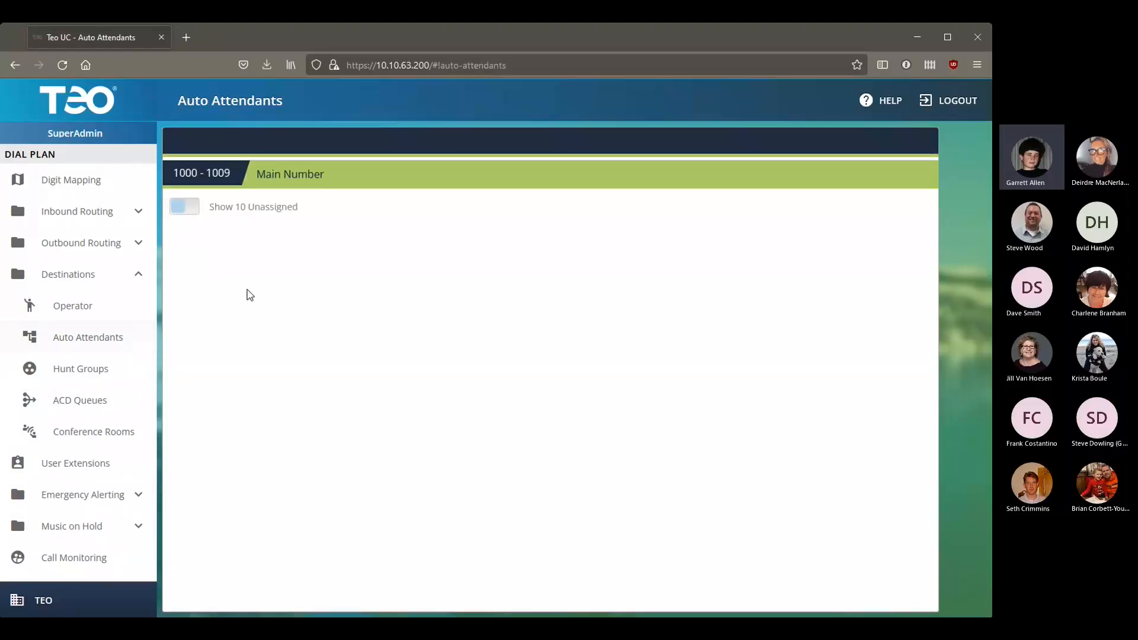
click(179, 209)
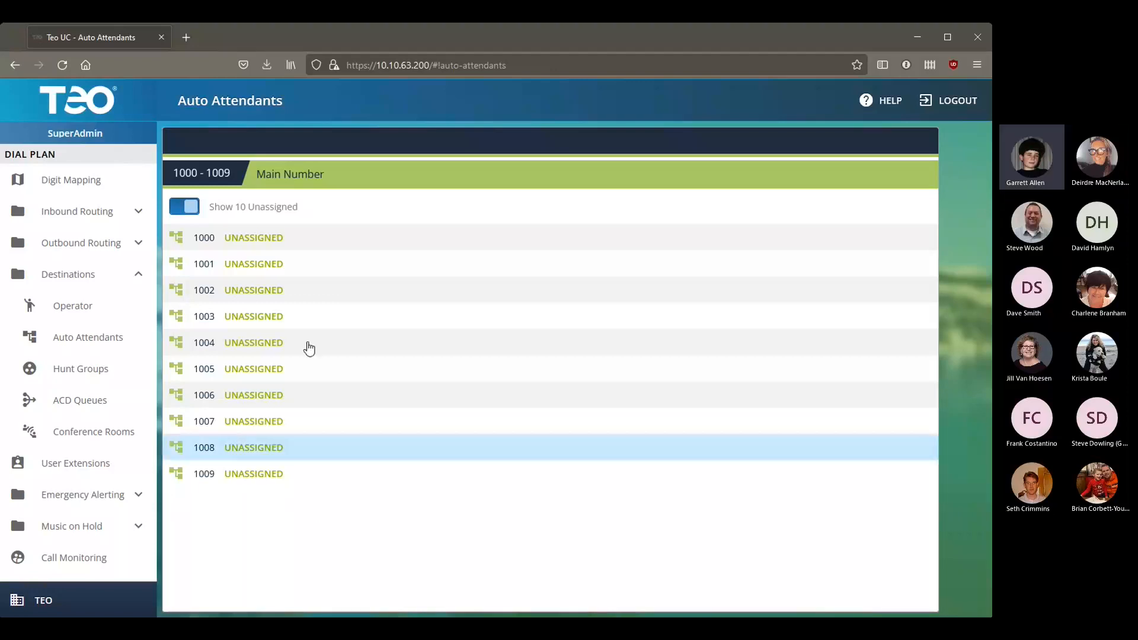
click(346, 239)
Step: Name auto attendant 1000 'Main Number' and review its Alternate, After Hours and Holidays tabs
click(336, 239)
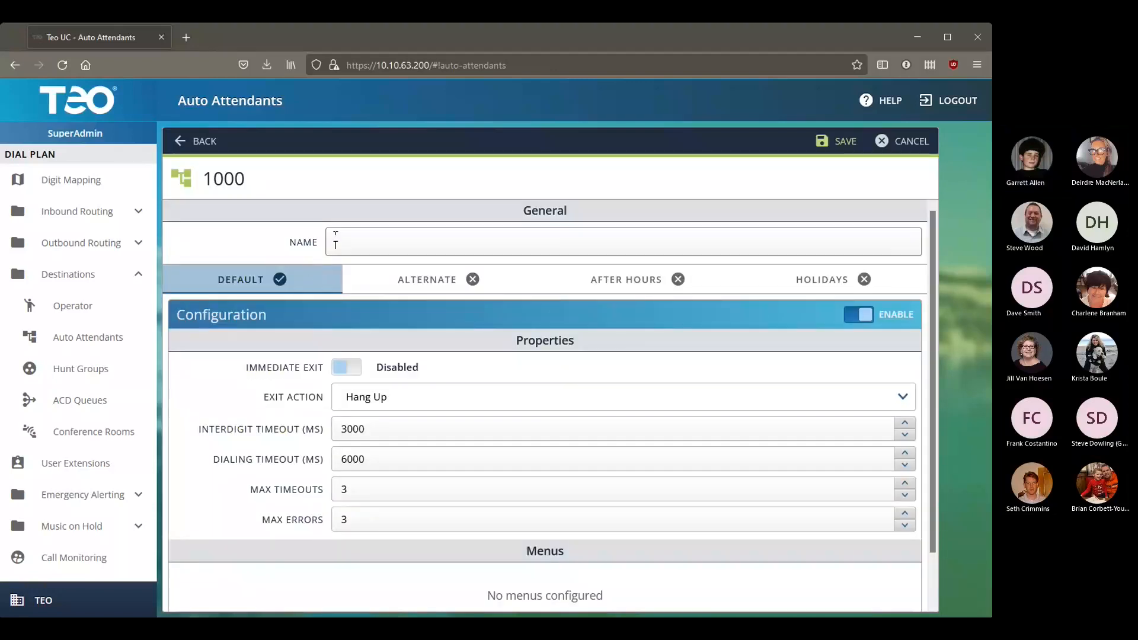
text(Main Number)
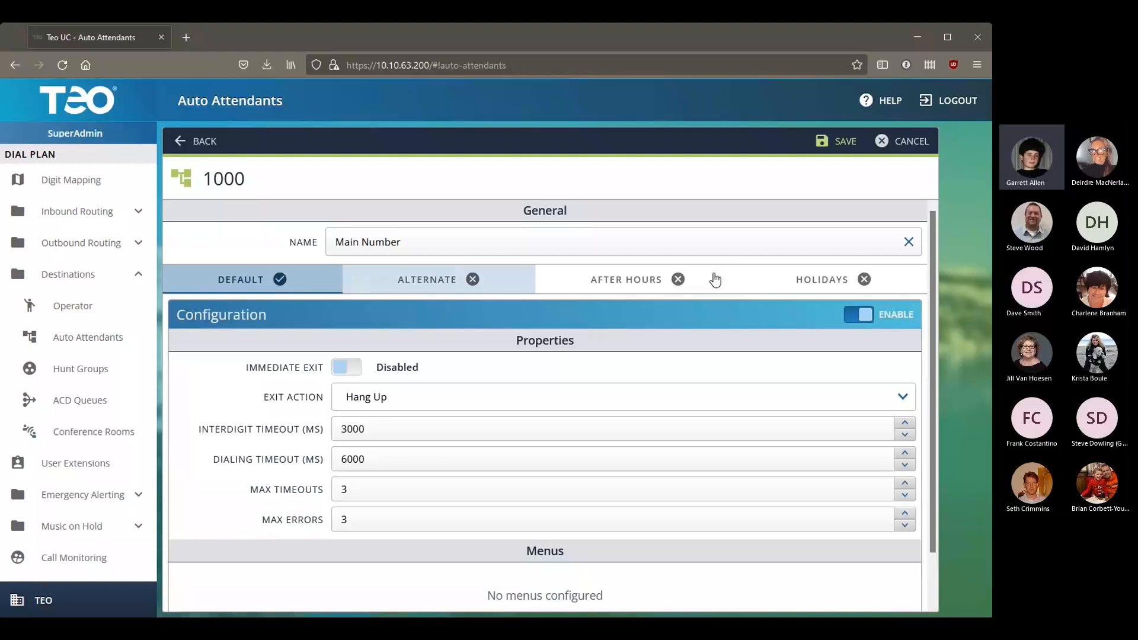
click(469, 278)
click(633, 274)
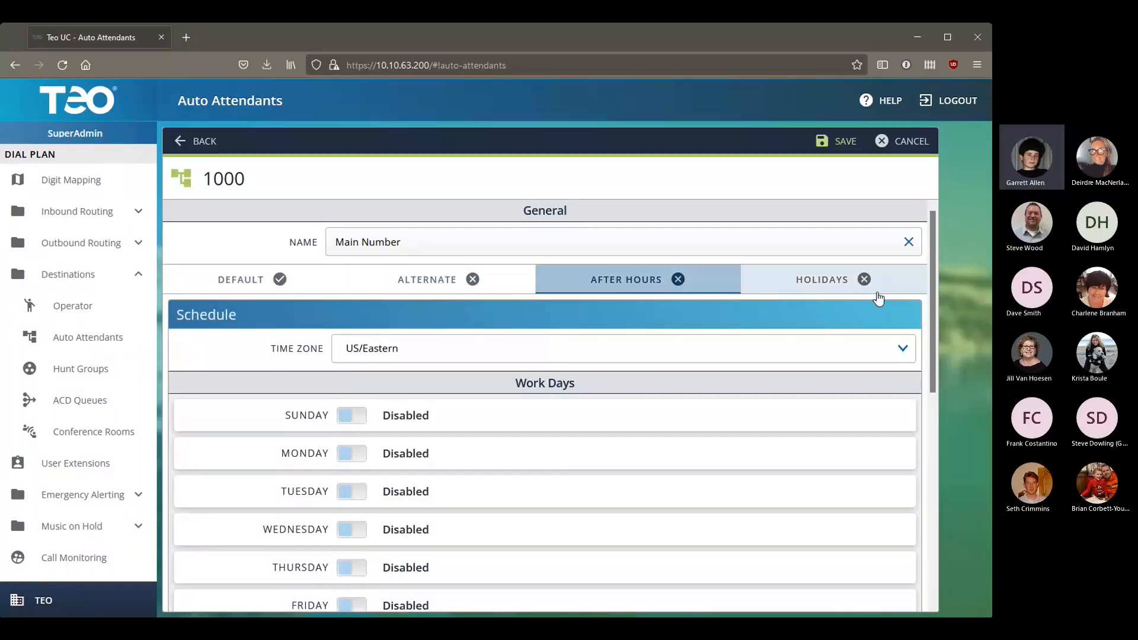
click(878, 293)
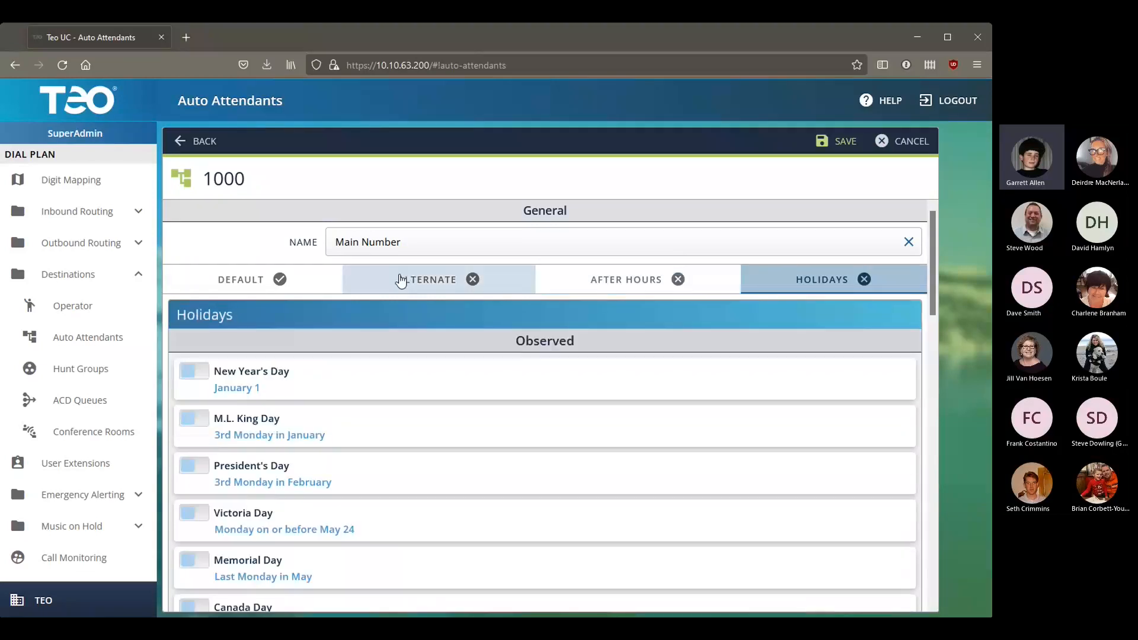
click(385, 279)
Step: Enable the Alternate and Default configurations, then scroll to the Default tab's properties
click(858, 317)
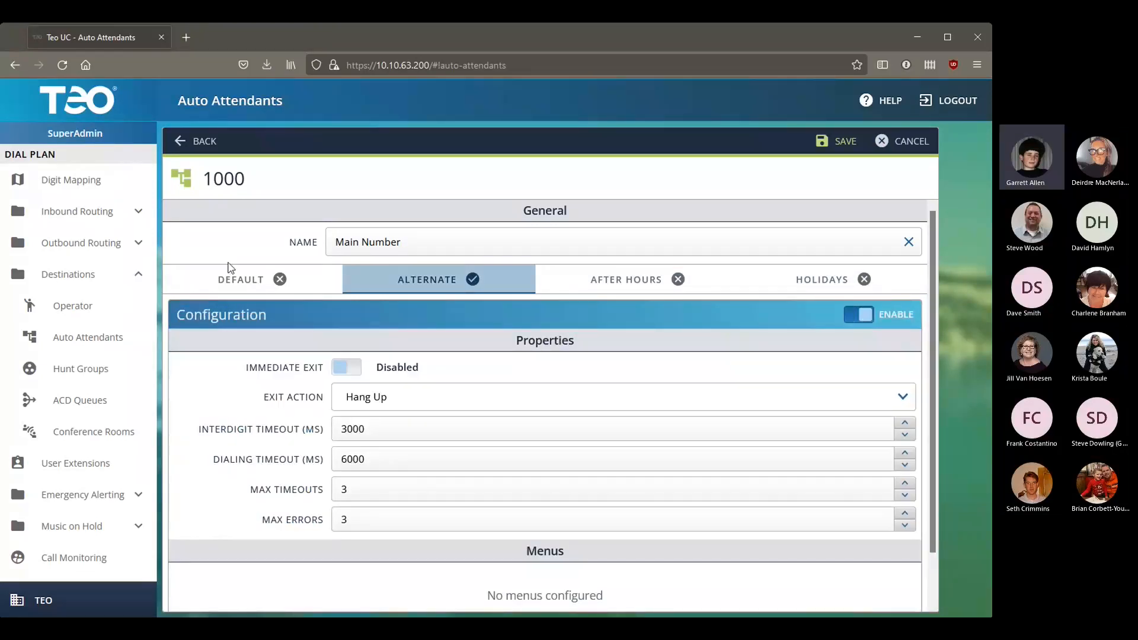
click(234, 278)
click(864, 318)
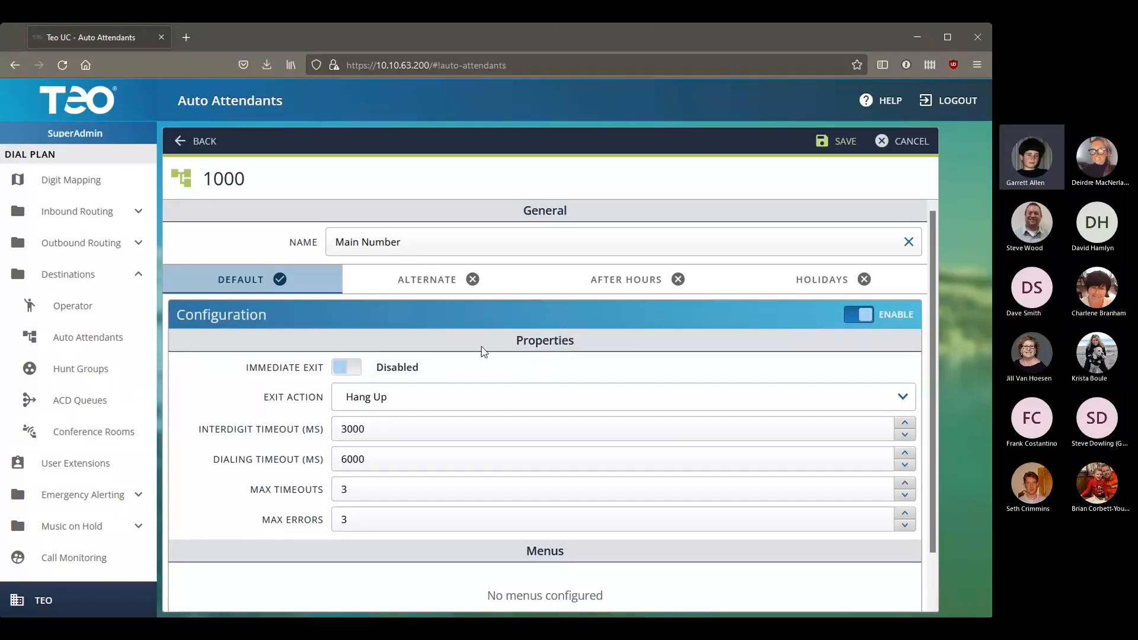
click(431, 286)
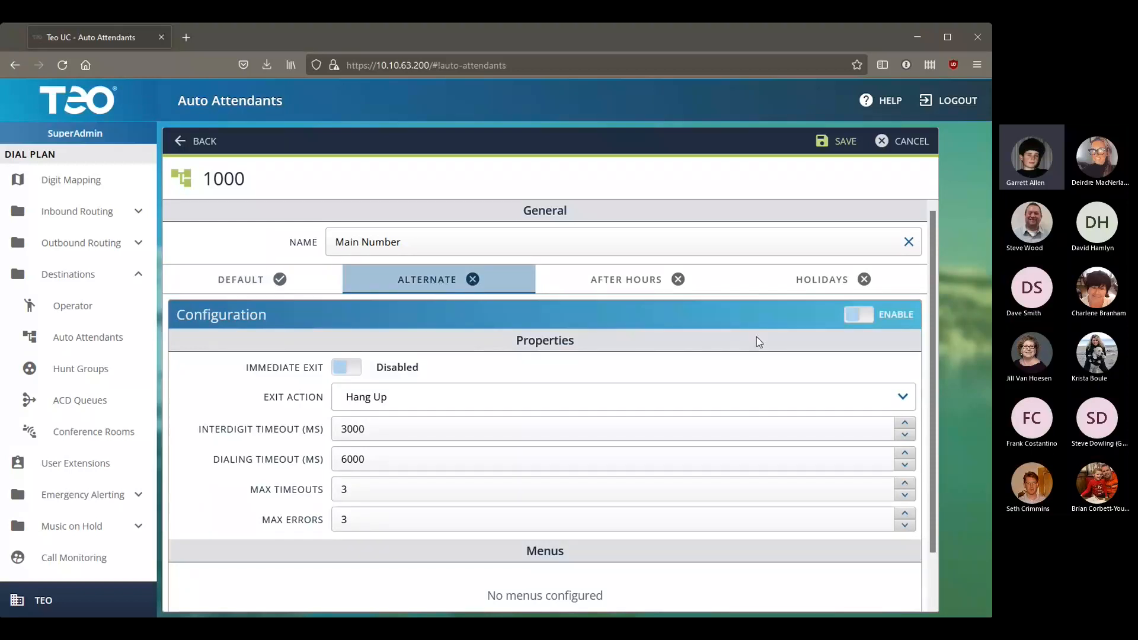
click(260, 289)
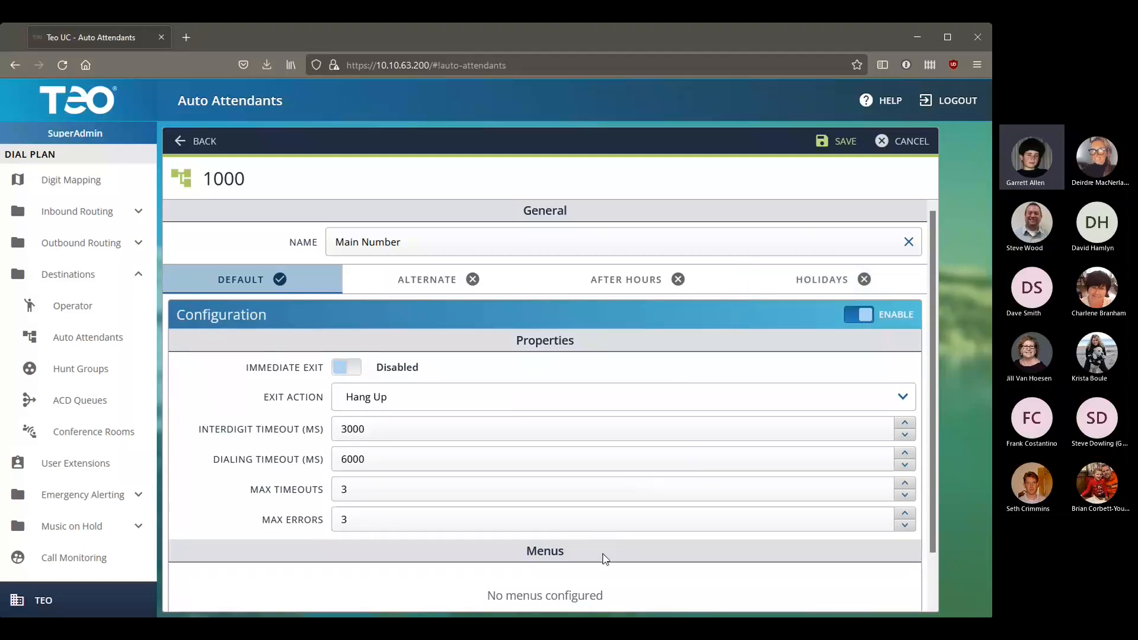
scroll(602, 557, down, 1)
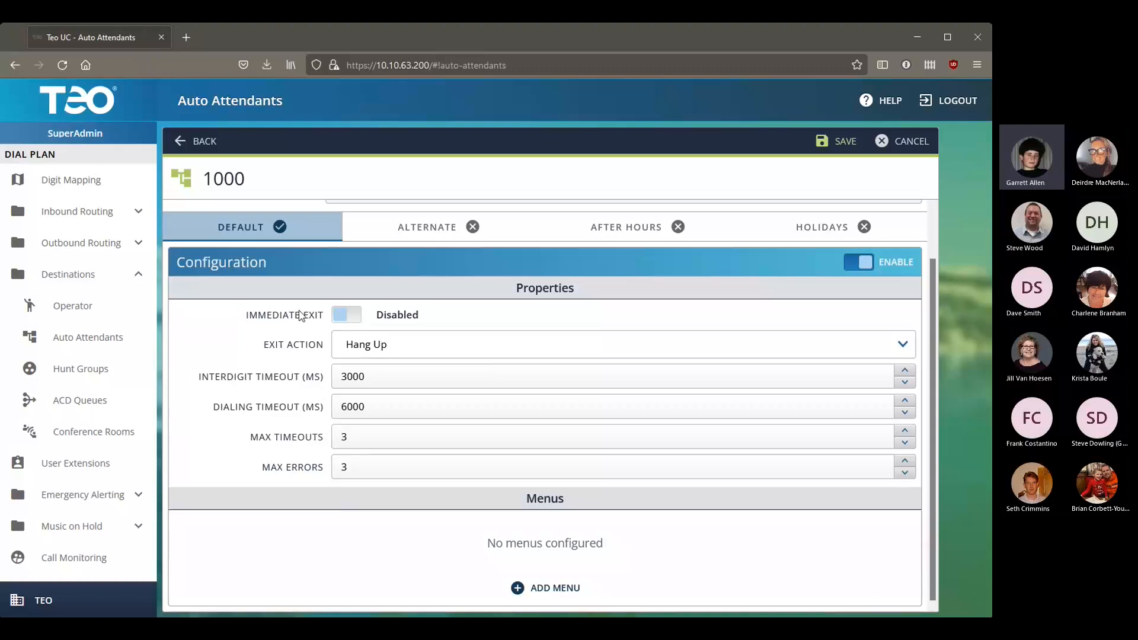
Step: Turn on Immediate Exit and make the exit action transfer callers to extension 100
click(343, 314)
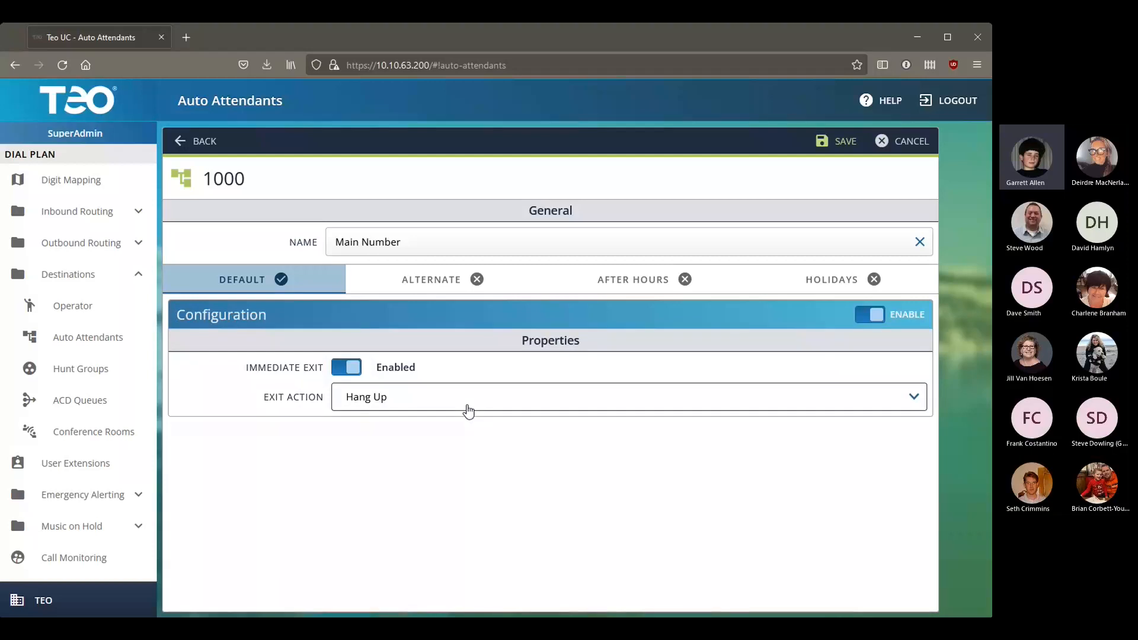
click(466, 442)
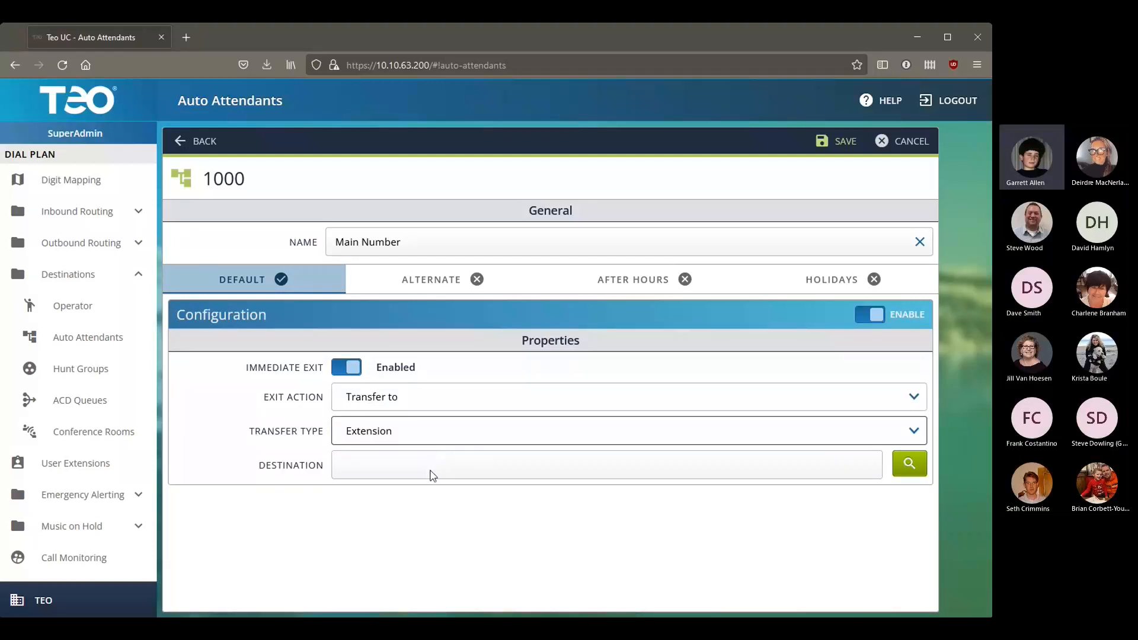
click(923, 469)
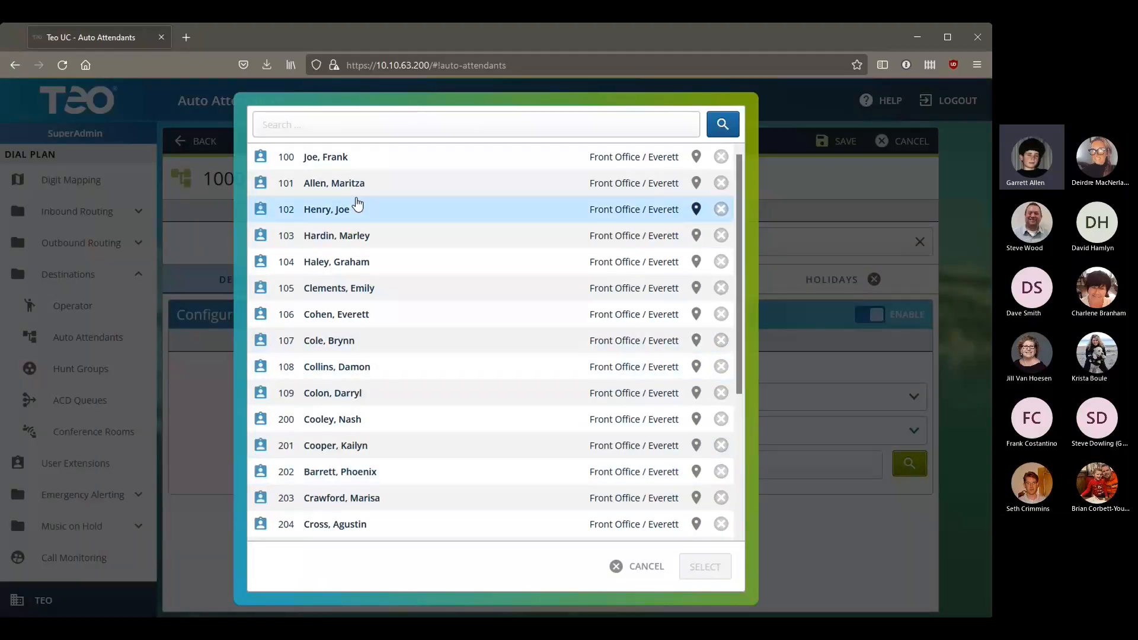
double_click(354, 158)
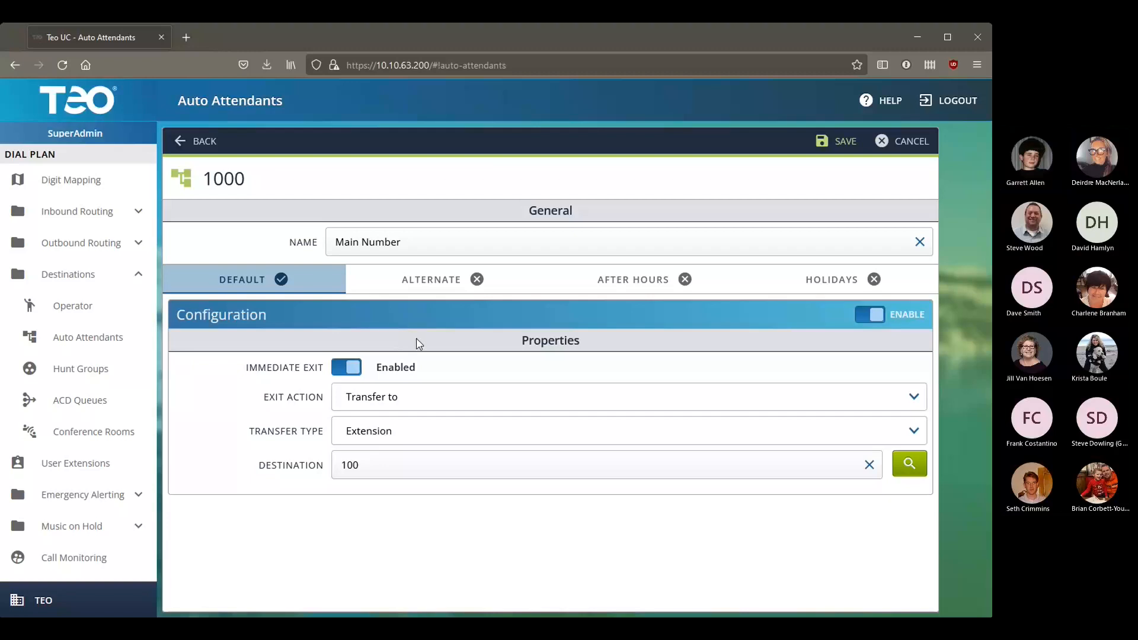
Step: Turn Immediate Exit off, revert Exit Action to Hang Up, and select the Max Timeouts and Max Errors values
click(354, 368)
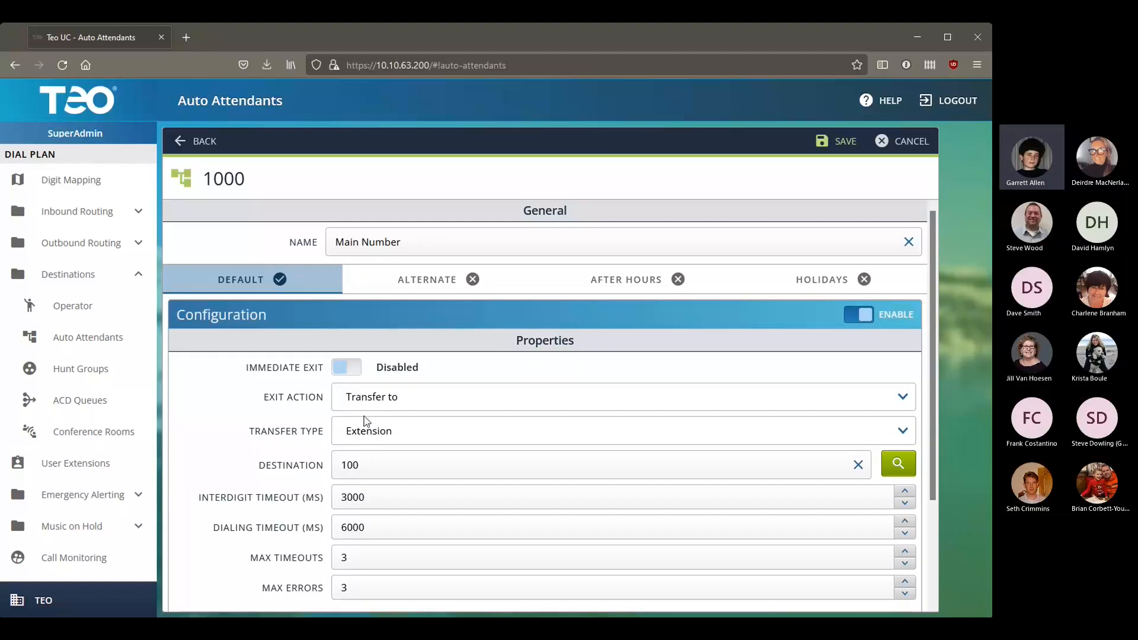
click(407, 407)
click(408, 434)
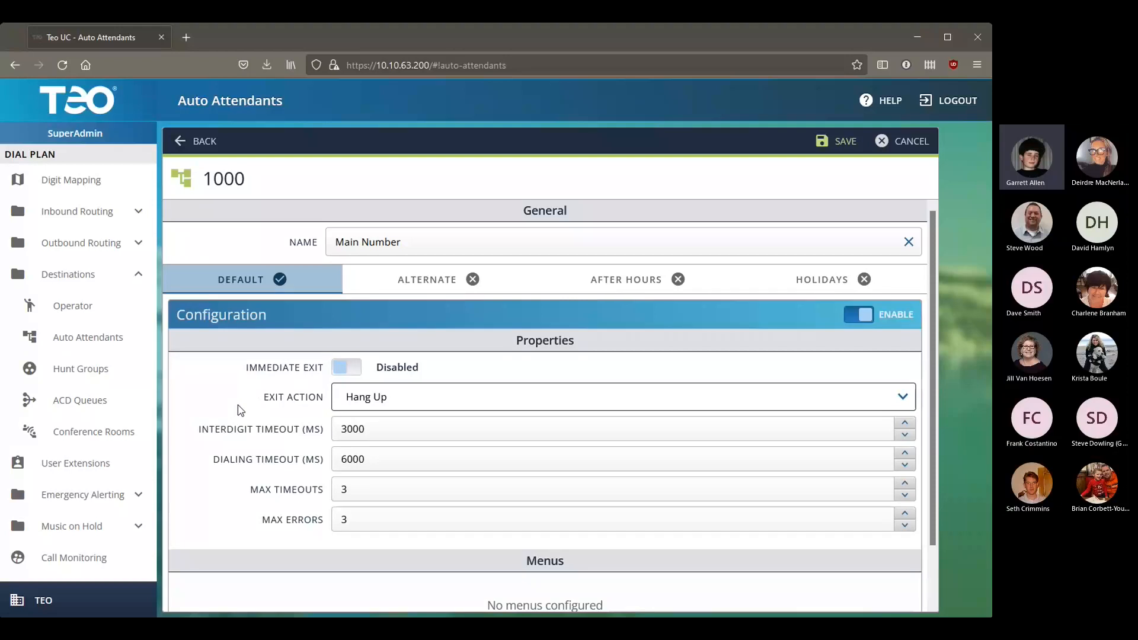
click(458, 492)
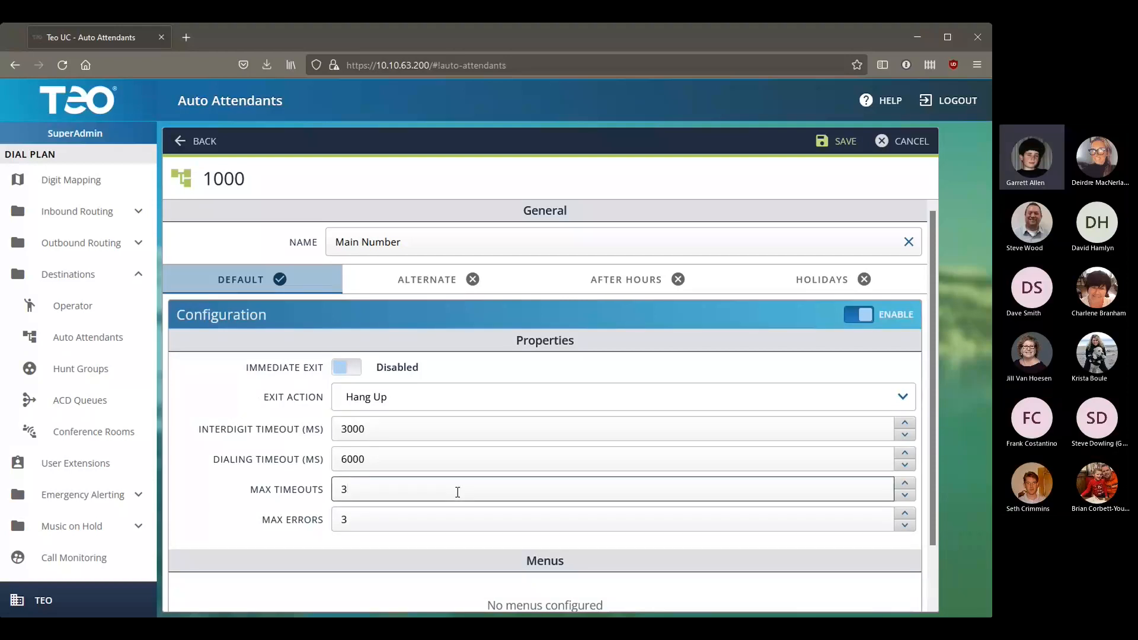
click(403, 519)
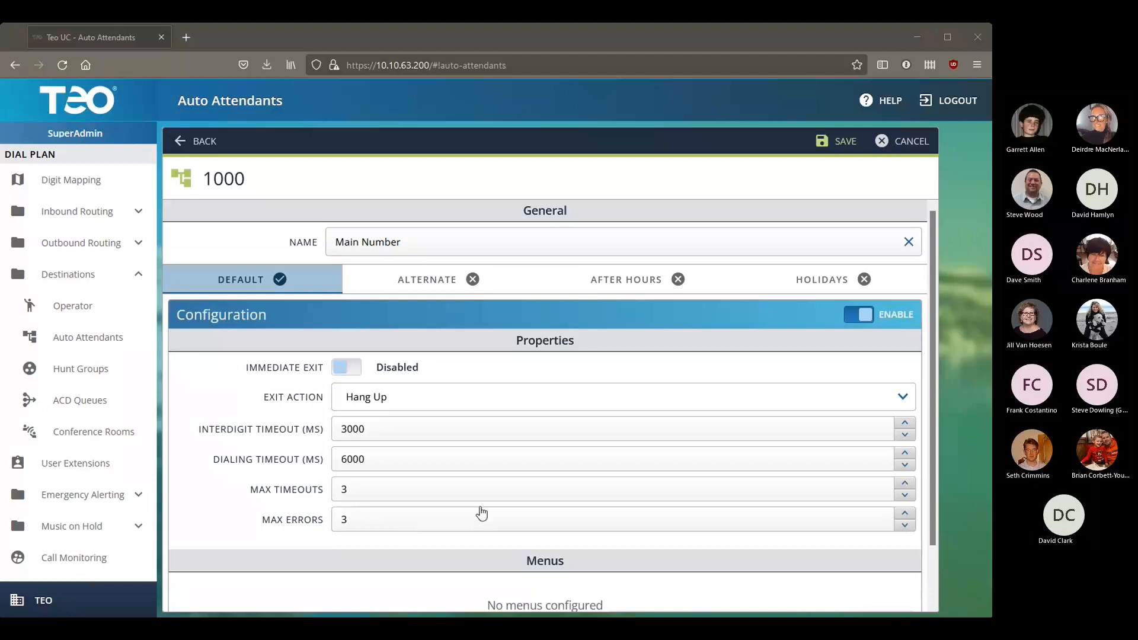
click(535, 65)
click(486, 93)
click(536, 54)
click(970, 376)
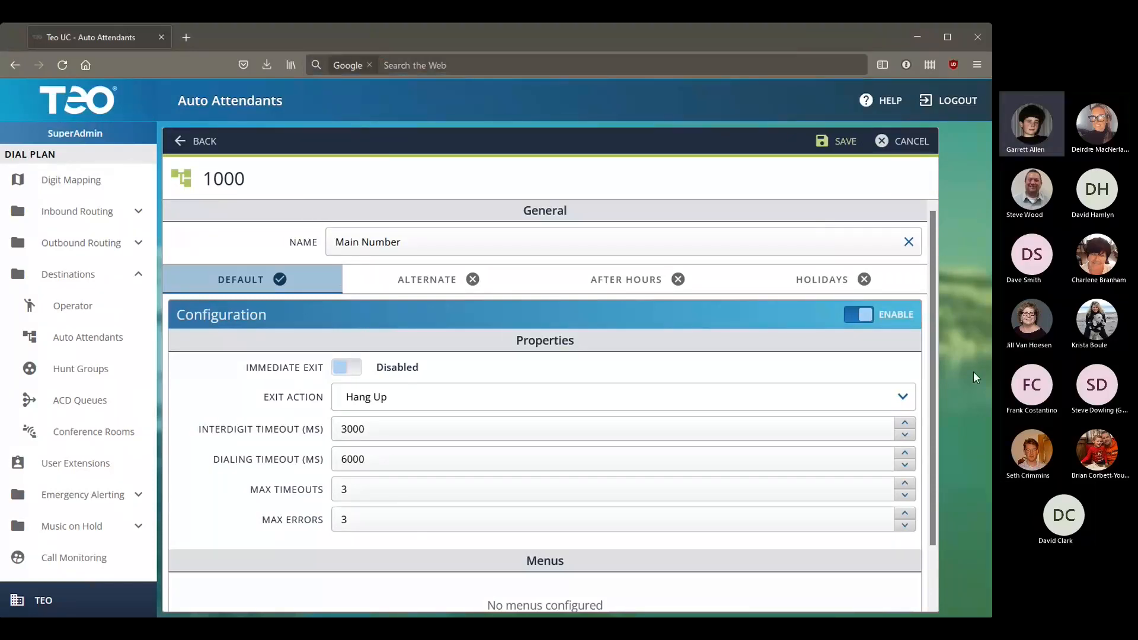
click(370, 65)
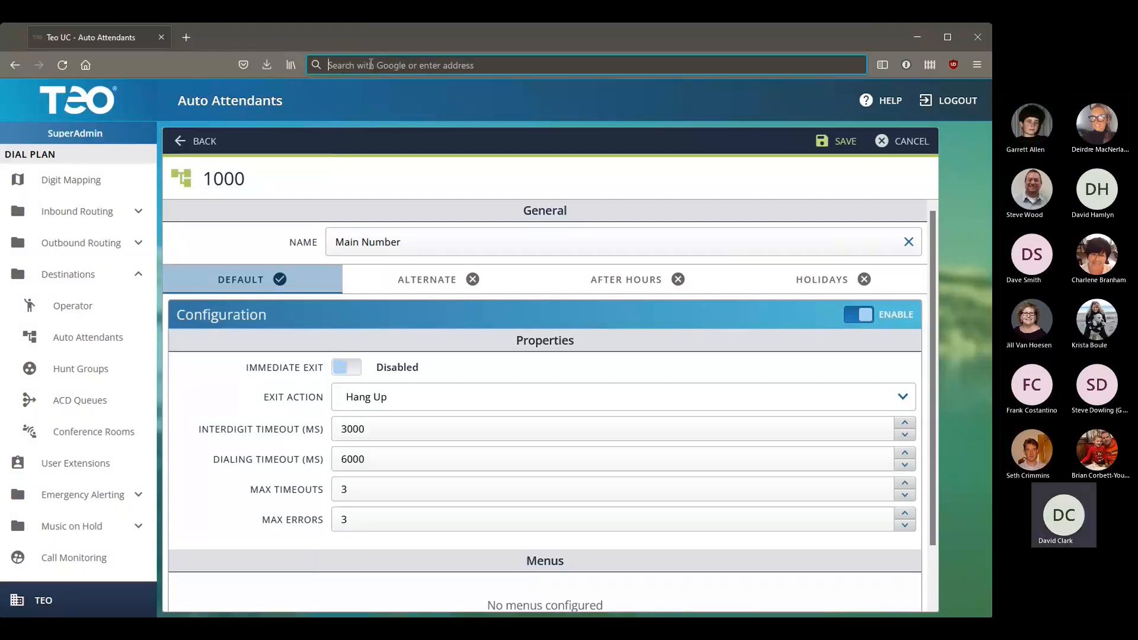
click(480, 96)
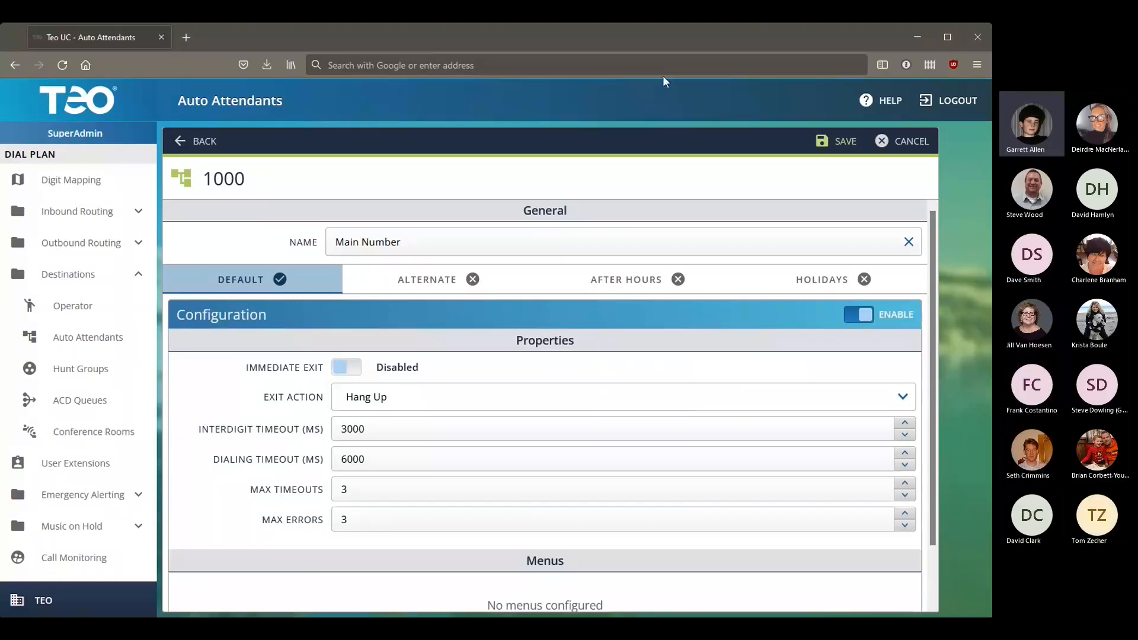
double_click(672, 48)
double_click(546, 126)
Step: Set the exit action to Transfer to, with transfer type Hunt Group and destination 1010
click(427, 405)
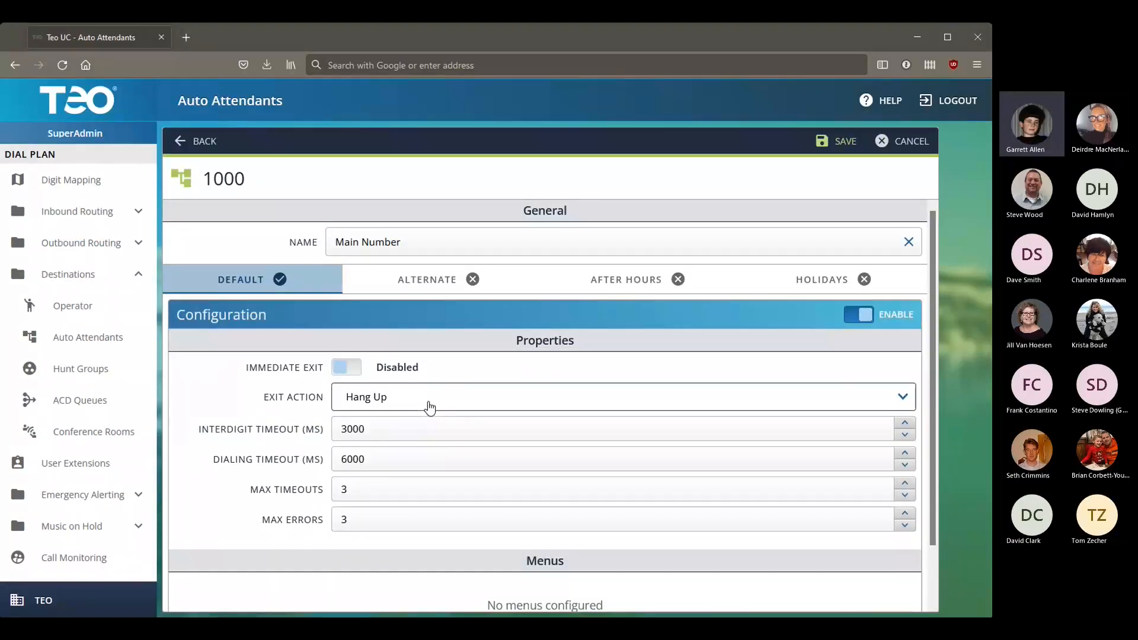
click(414, 438)
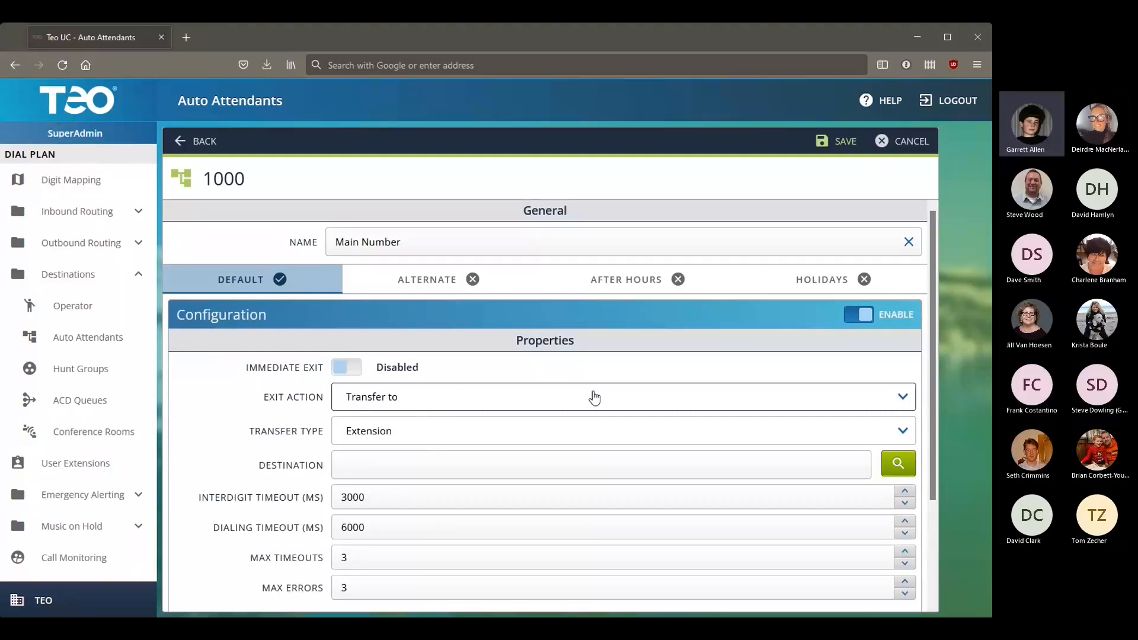
click(368, 431)
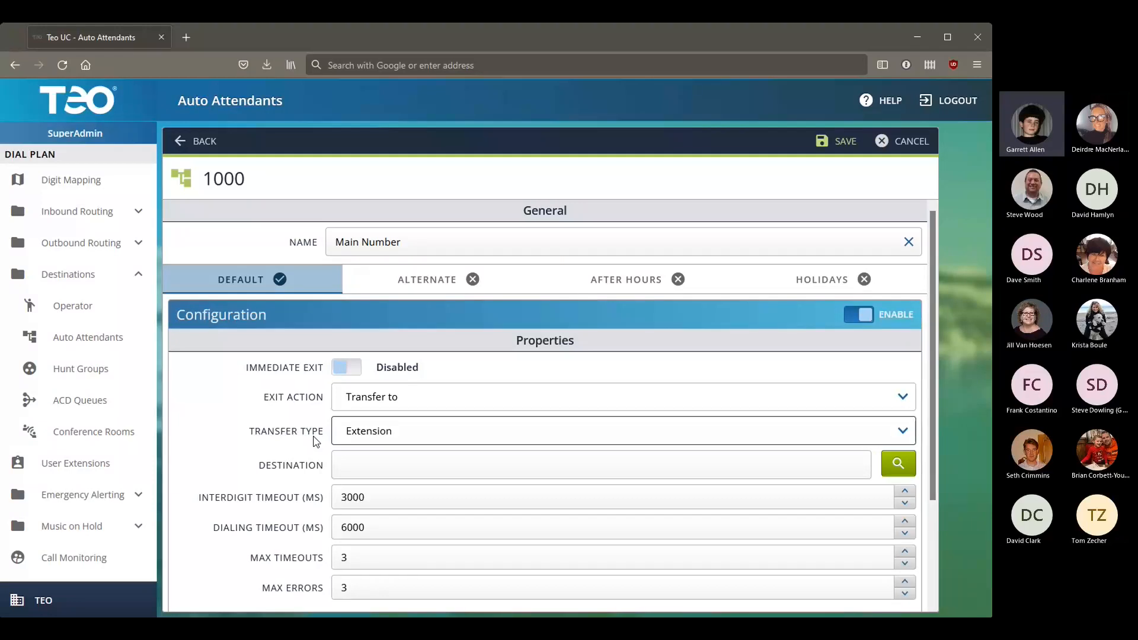
click(357, 474)
click(368, 478)
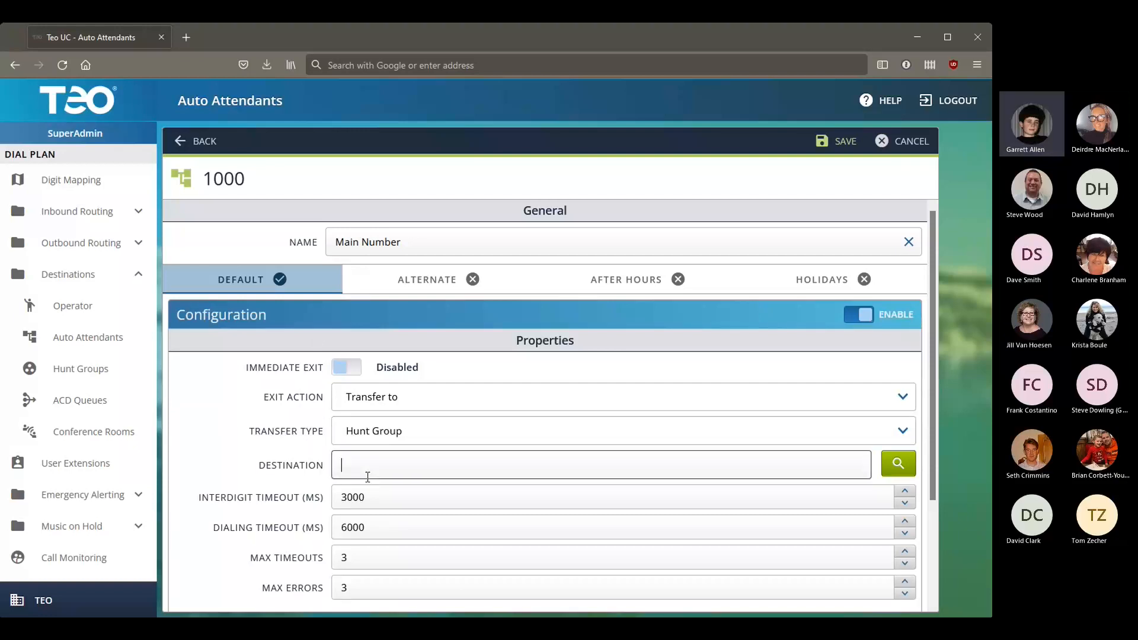
text(1100)
key(BackSpace)
key(BackSpace)
key(BackSpace)
text(010)
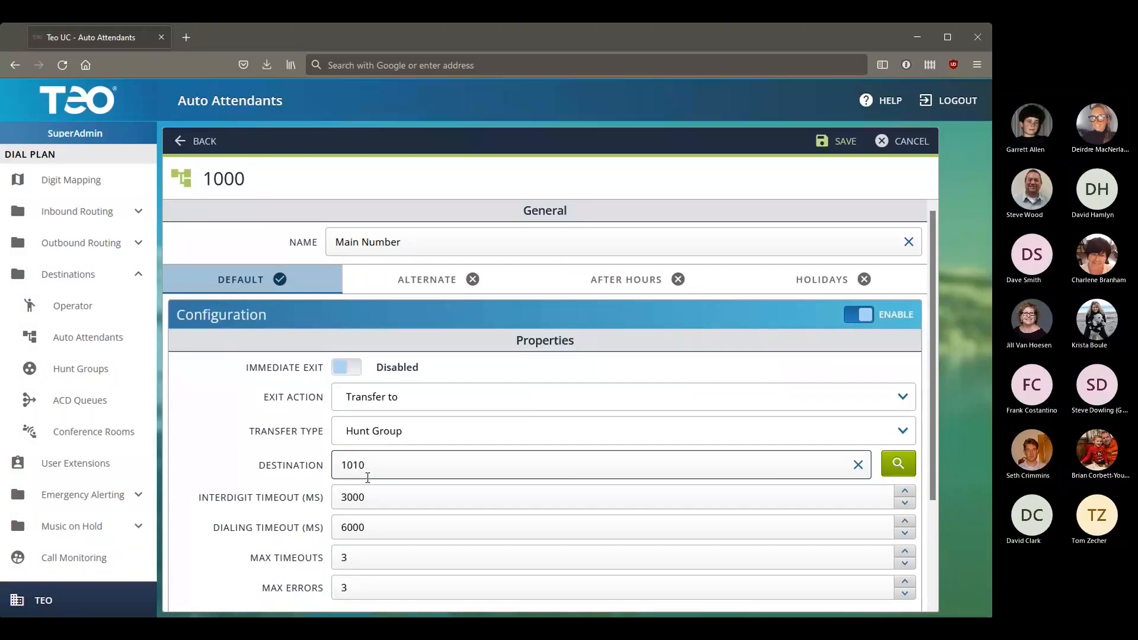
scroll(427, 521, down, 2)
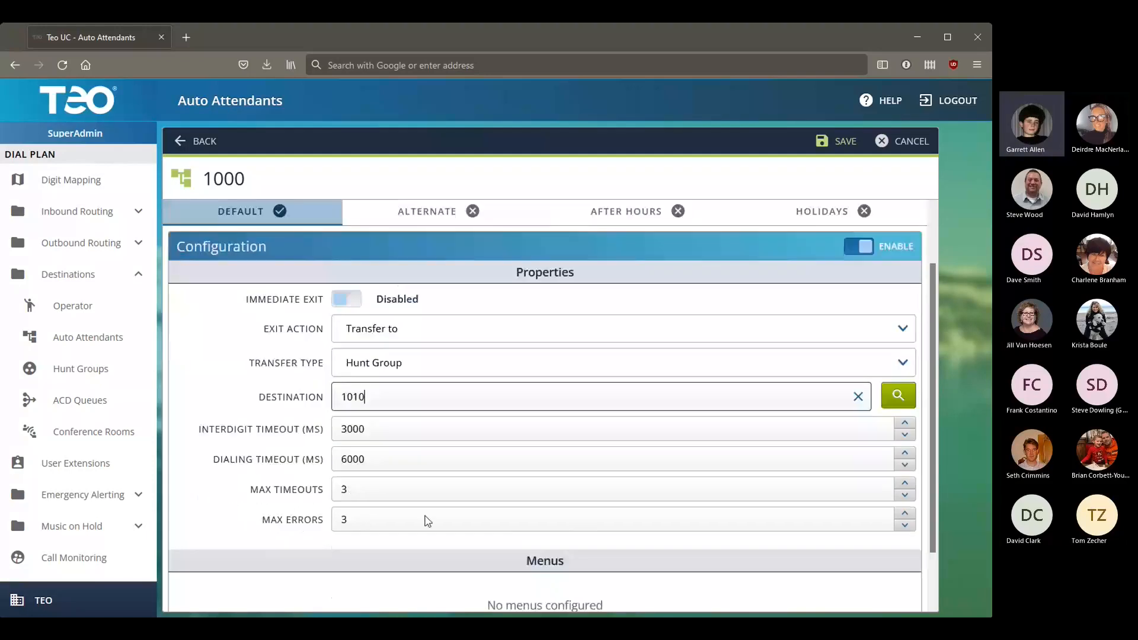
Step: Lower Max Timeouts from 3 to 1 and select the Dialing Timeout value
click(906, 433)
click(906, 436)
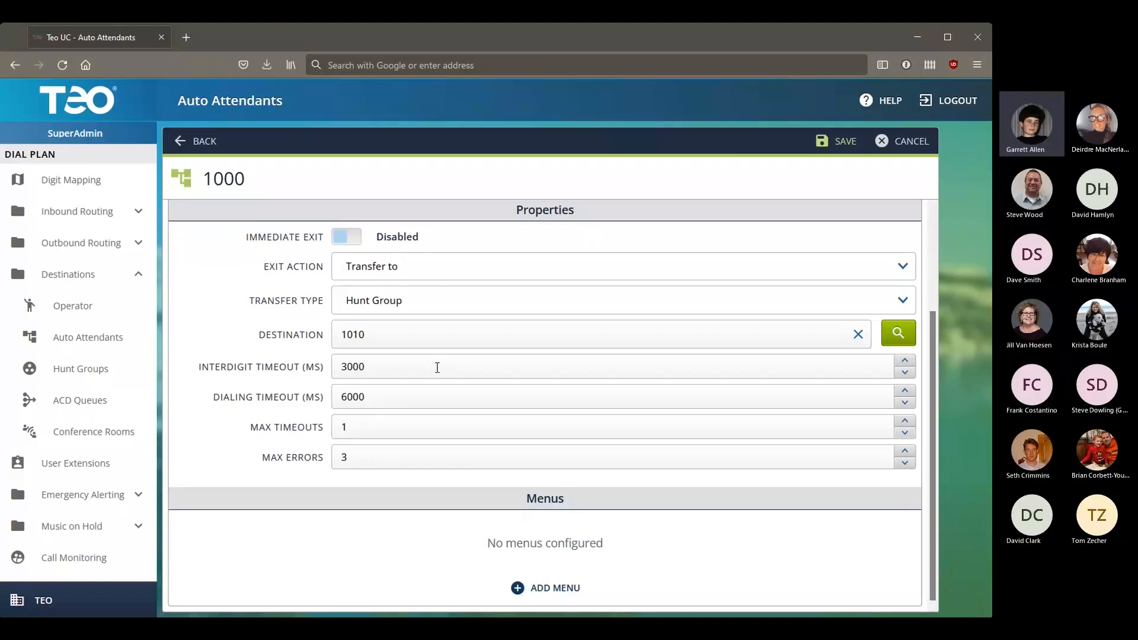
click(430, 396)
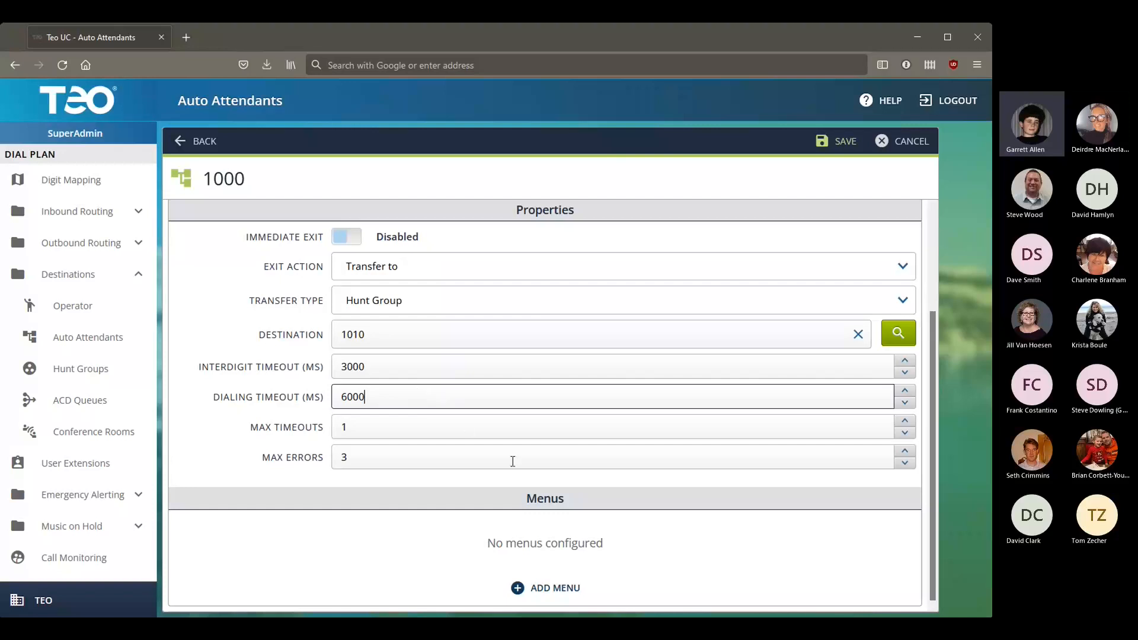
Step: Add a MAIN menu to auto attendant 1000
click(513, 593)
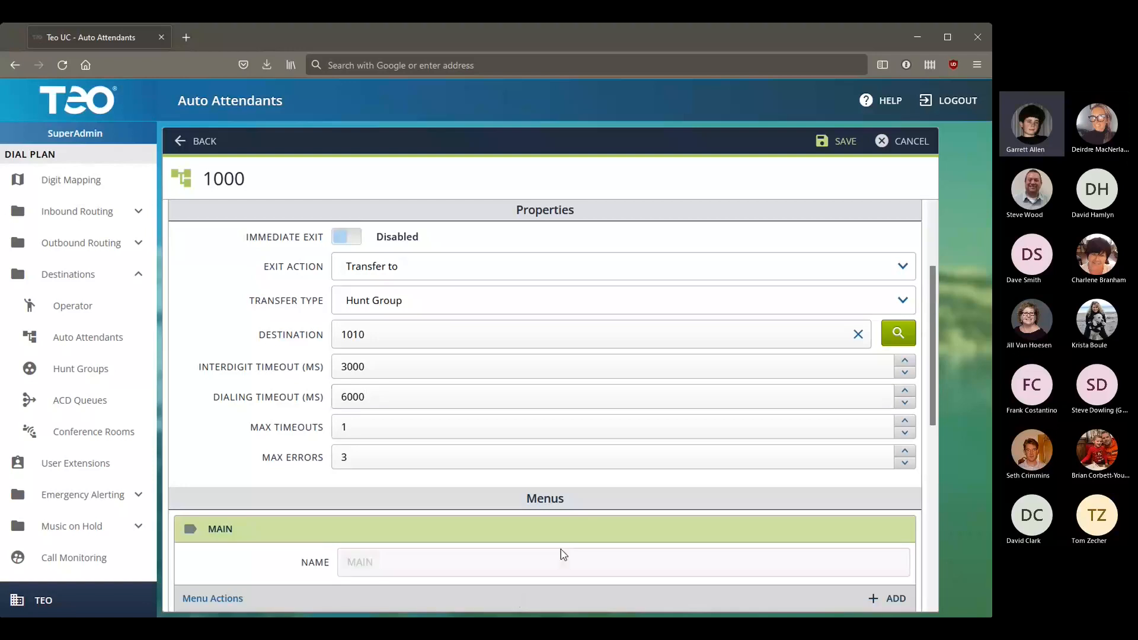
scroll(578, 453, down, 5)
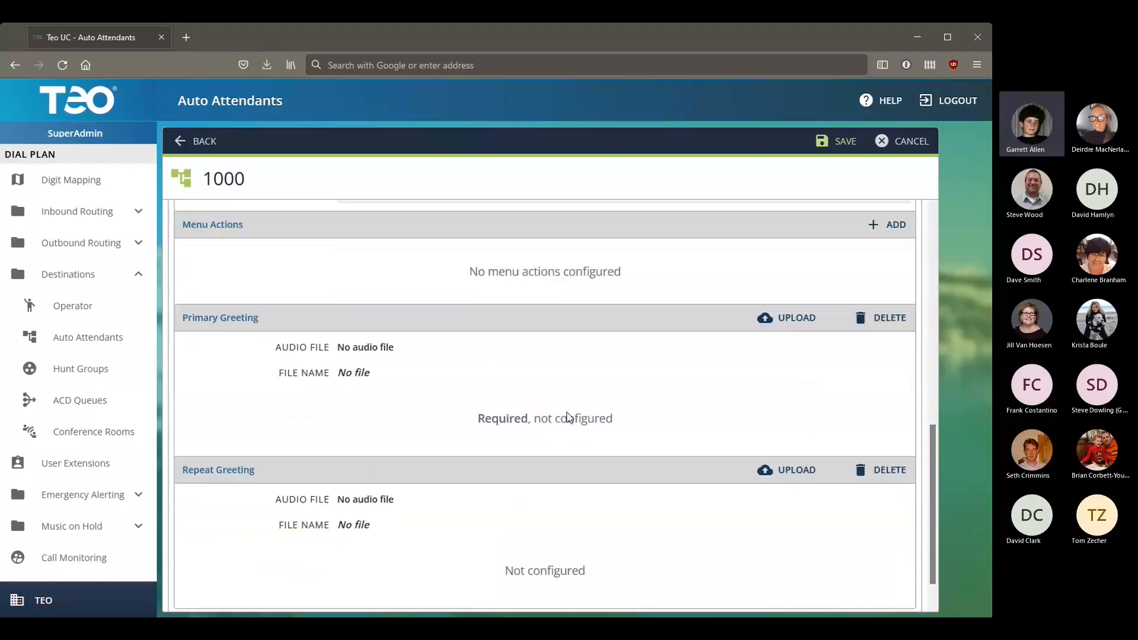
scroll(566, 415, up, 3)
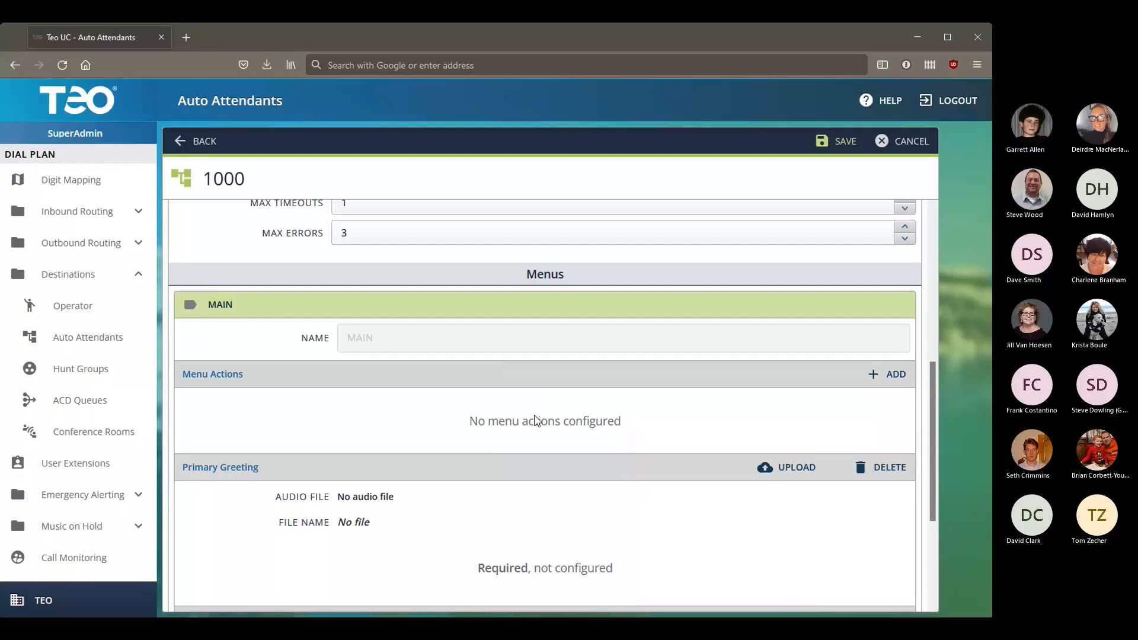
scroll(403, 439, down, 1)
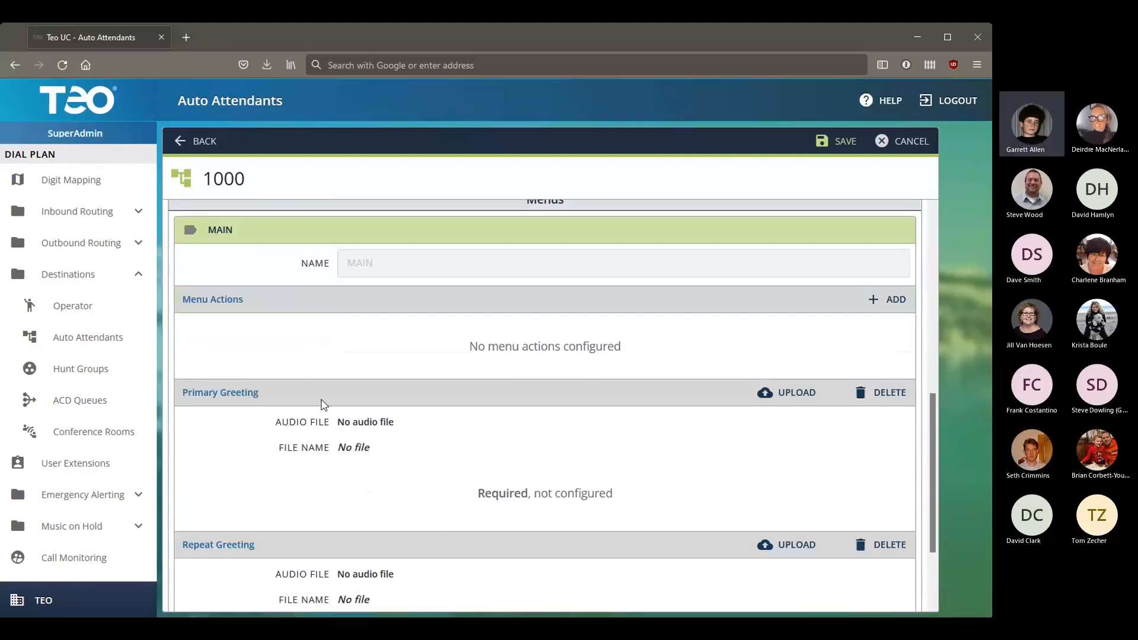
scroll(427, 510, down, 1)
scroll(473, 515, up, 1)
Step: Insert a MAIN menu action so key 0 transfers callers to the Operator
click(896, 300)
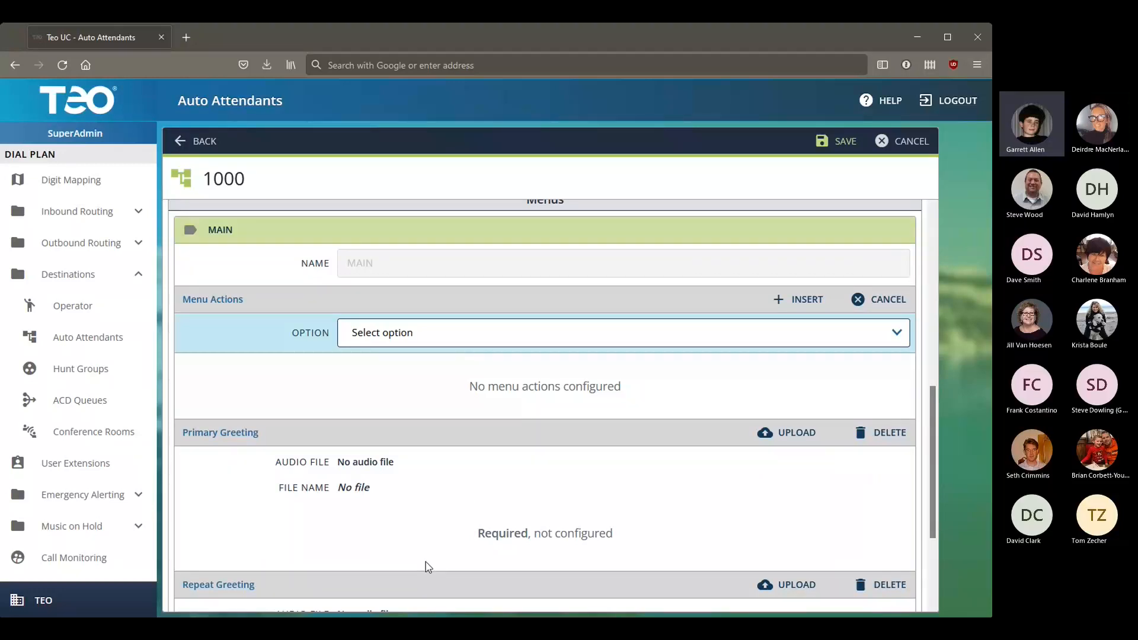
click(391, 332)
click(386, 363)
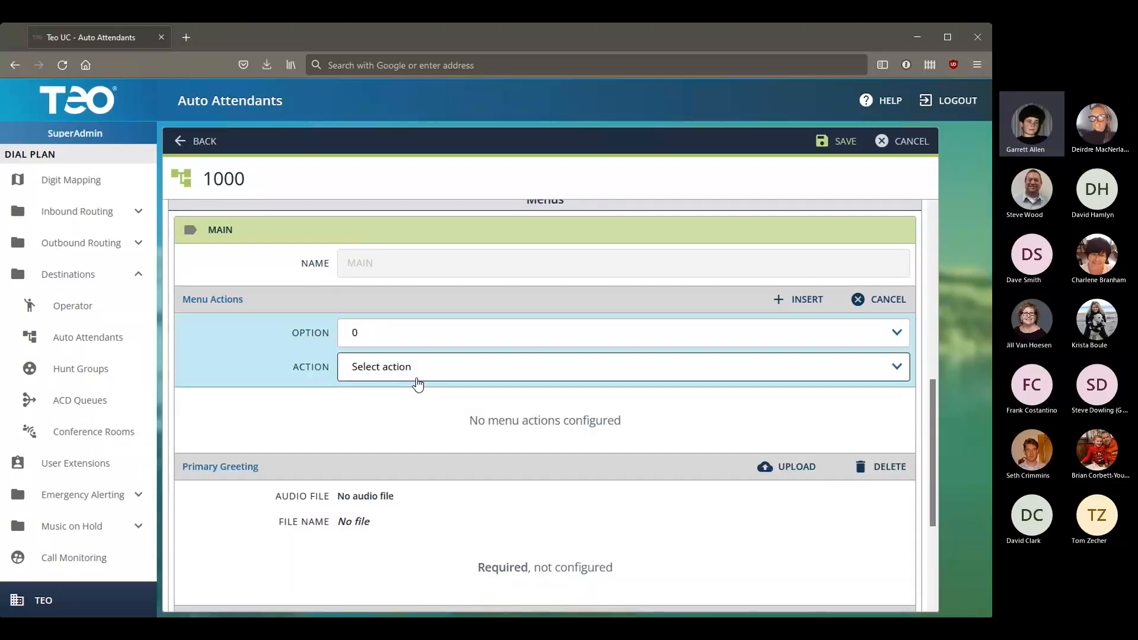
click(396, 389)
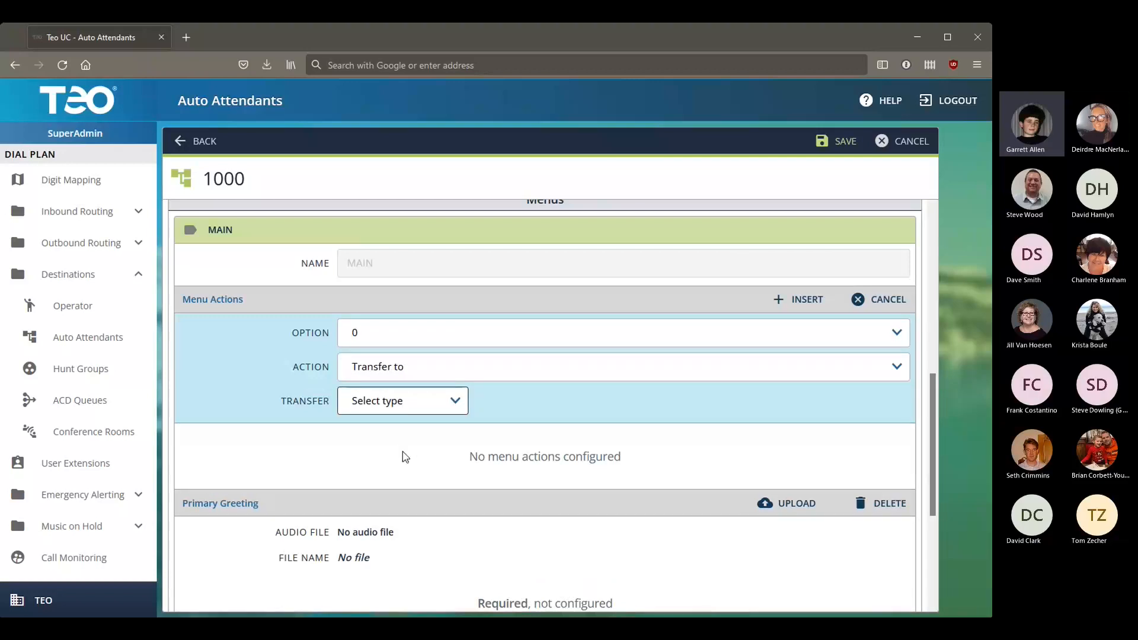
click(377, 471)
click(783, 304)
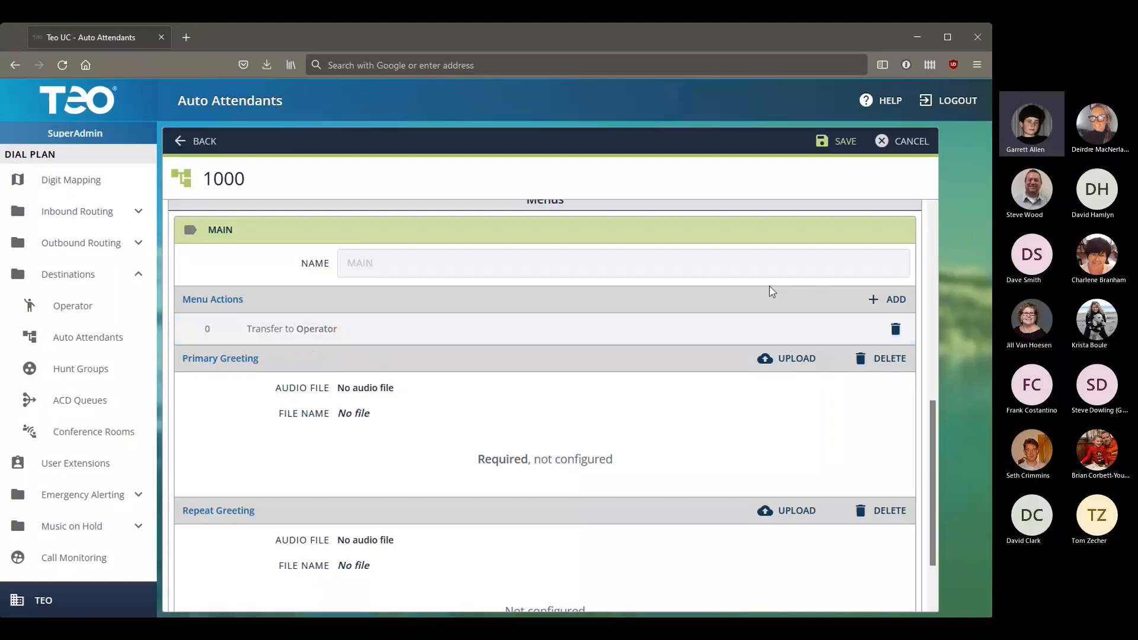
Step: Insert a MAIN menu action: Option 1, Transfer to Hunt Group 1010
click(873, 299)
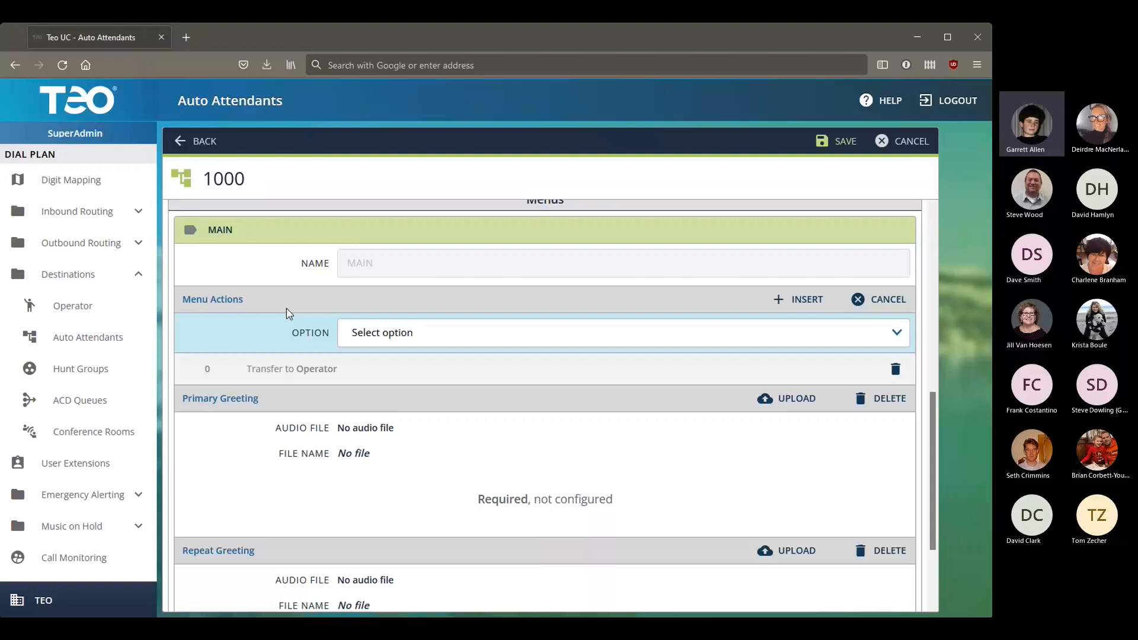
click(371, 360)
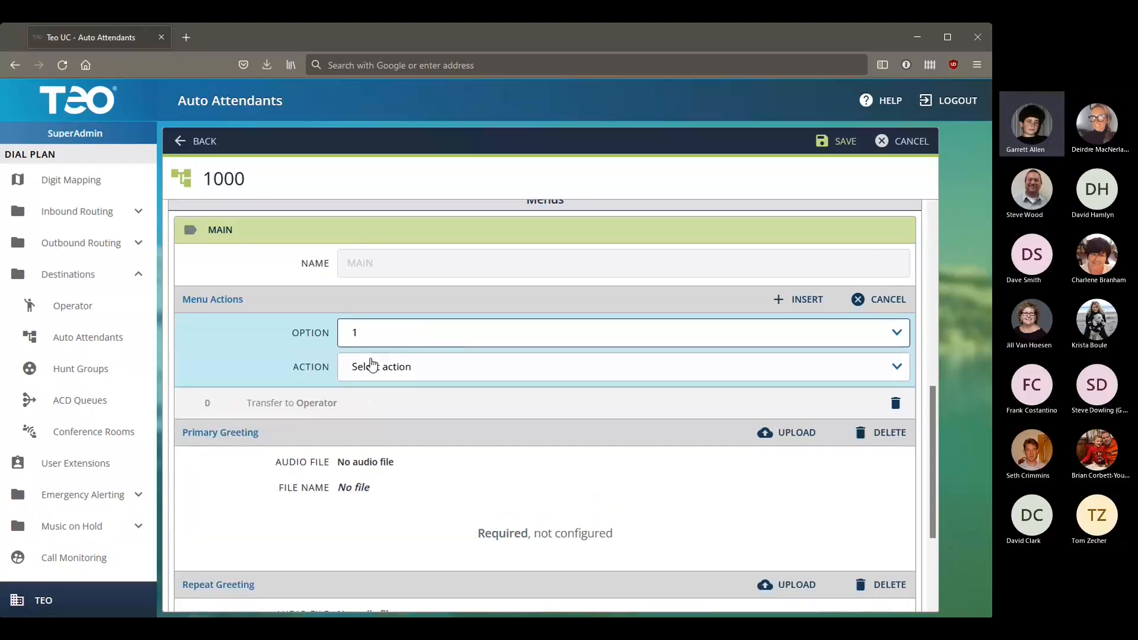
click(425, 372)
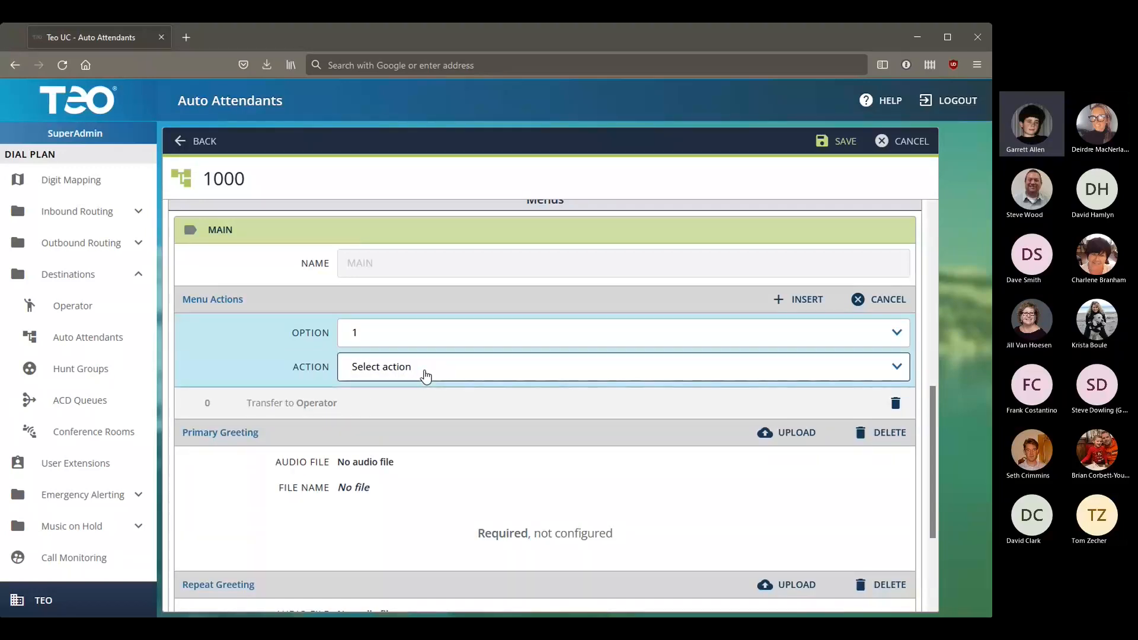
click(400, 403)
click(407, 402)
click(401, 448)
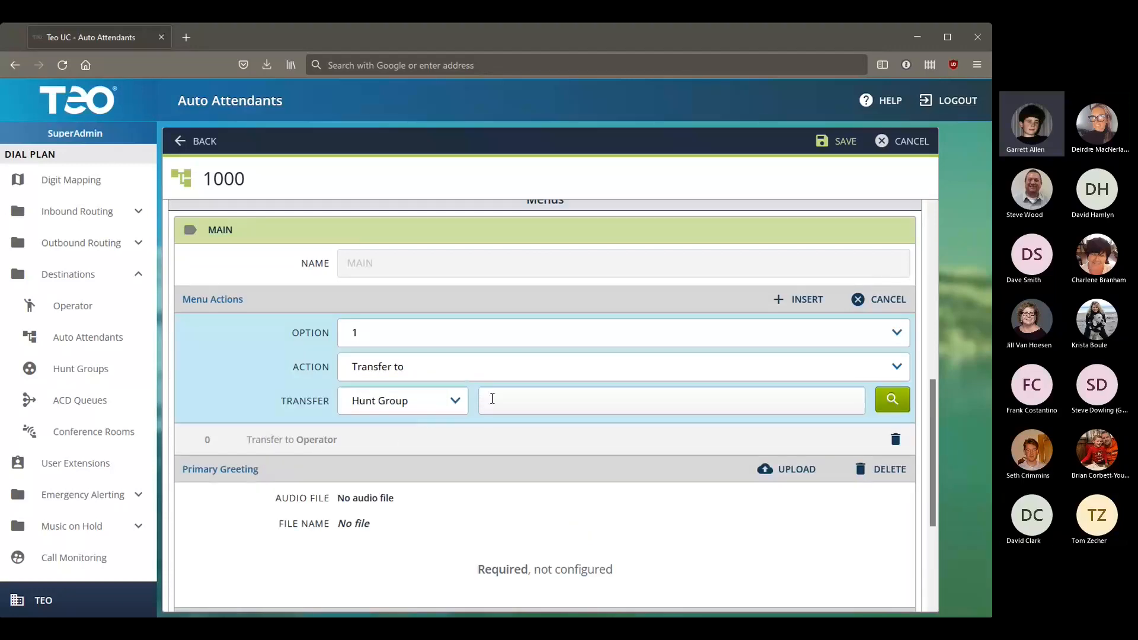
text(1010)
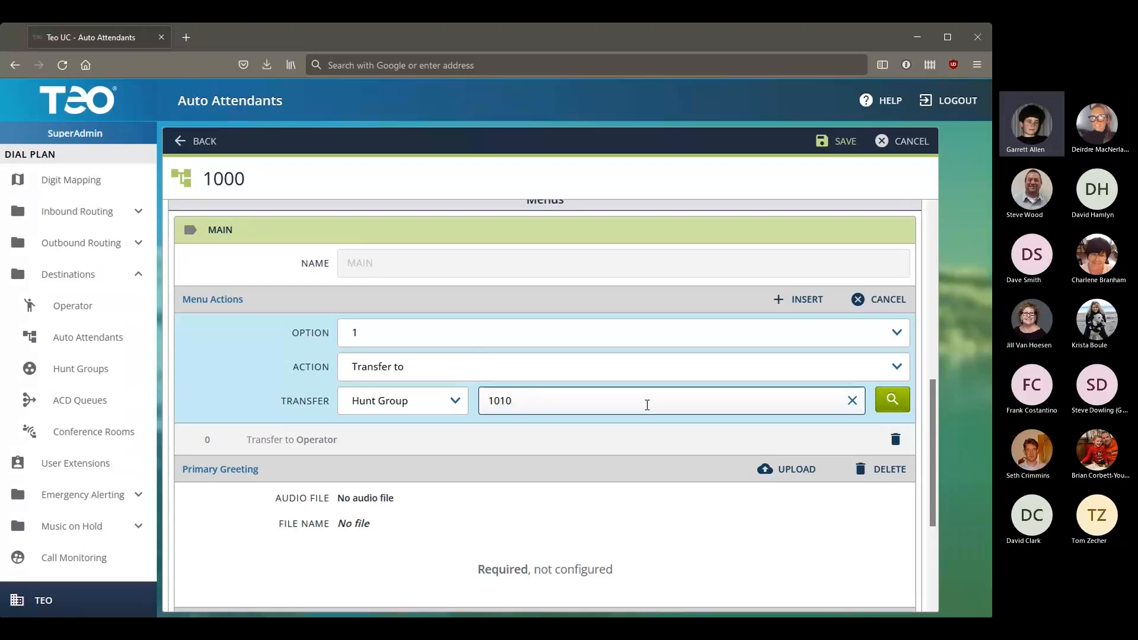
click(879, 409)
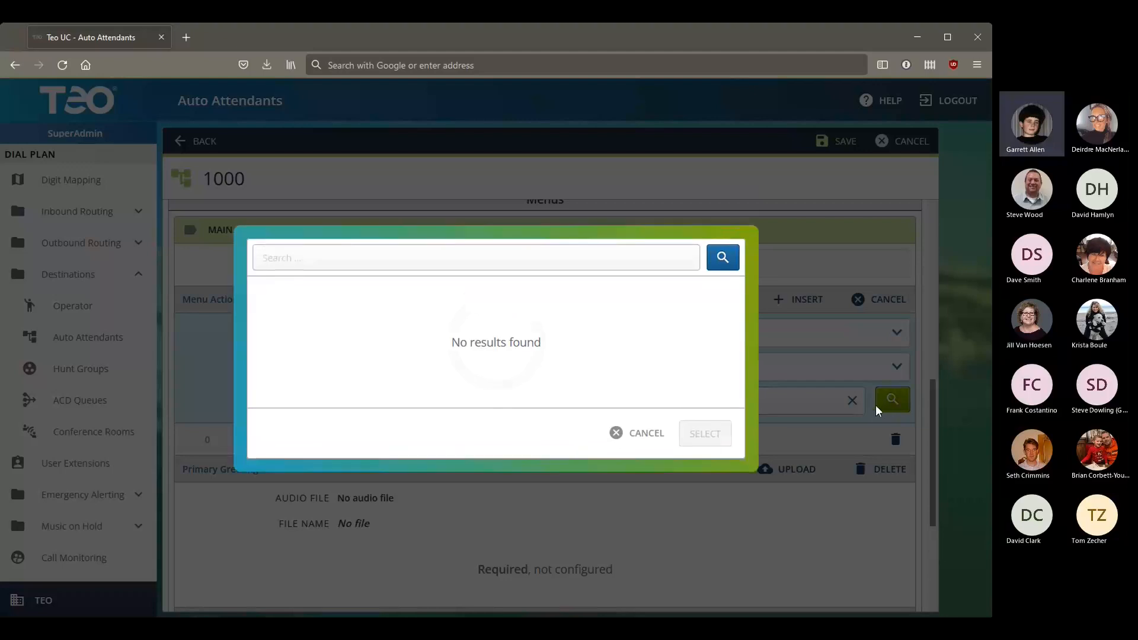
click(623, 433)
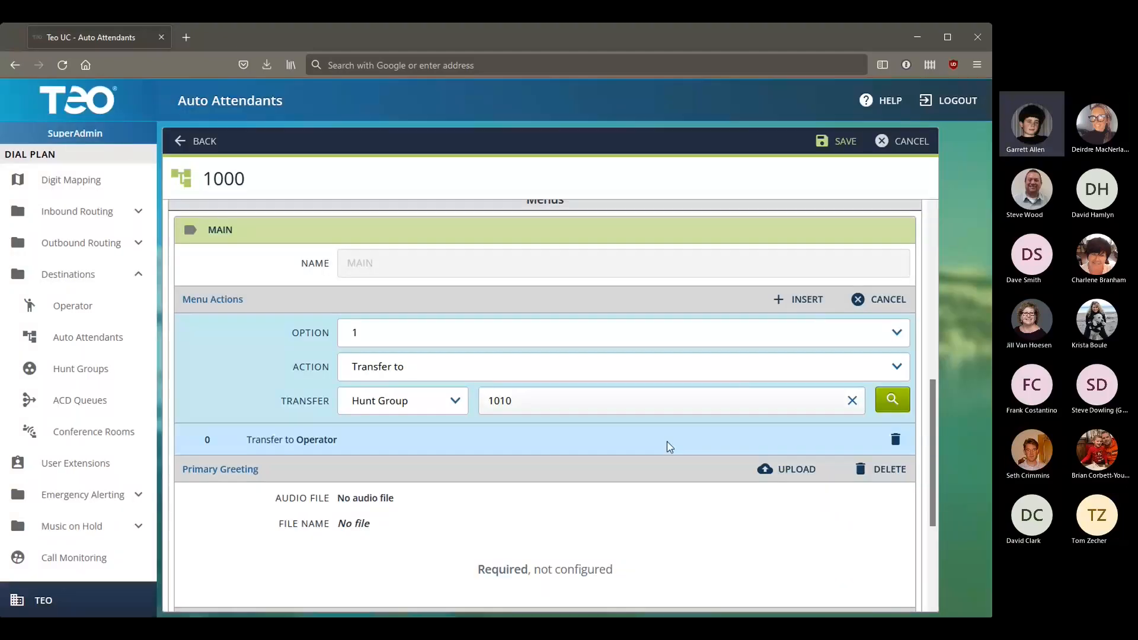
click(806, 312)
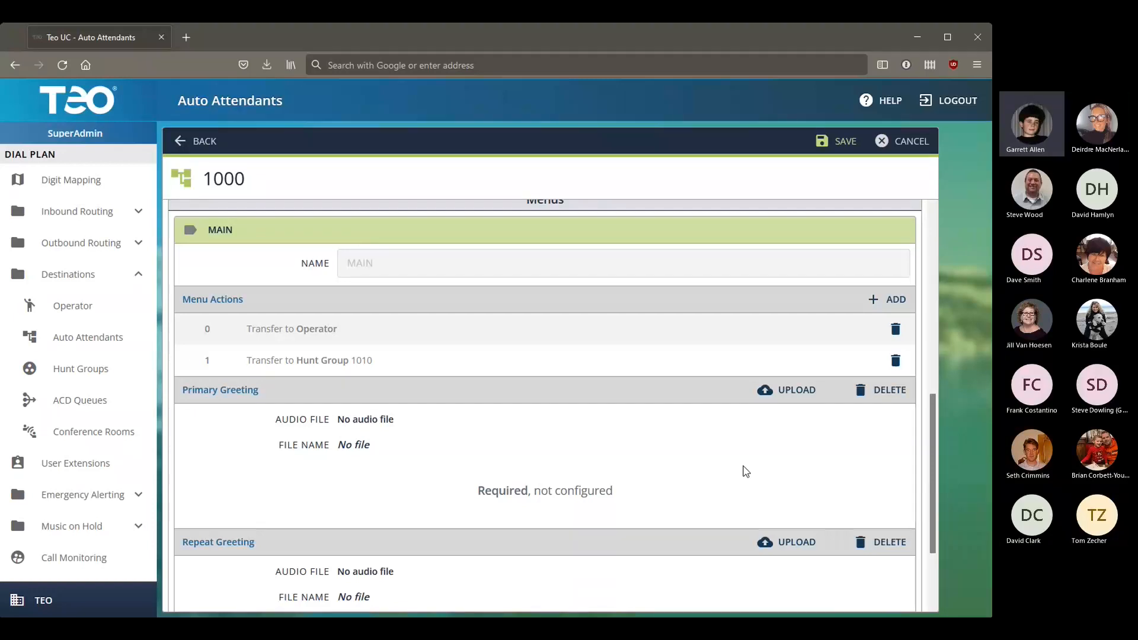
Step: Insert a MAIN menu action: Option 2, Transfer to ACD Queue 1020
click(885, 298)
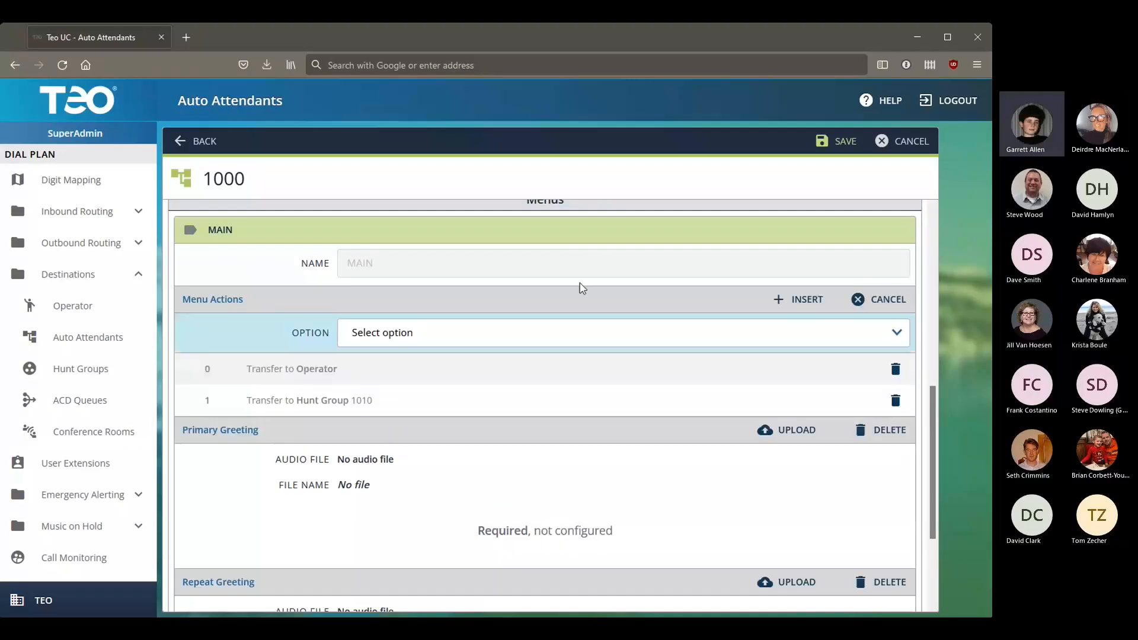
click(424, 393)
click(481, 378)
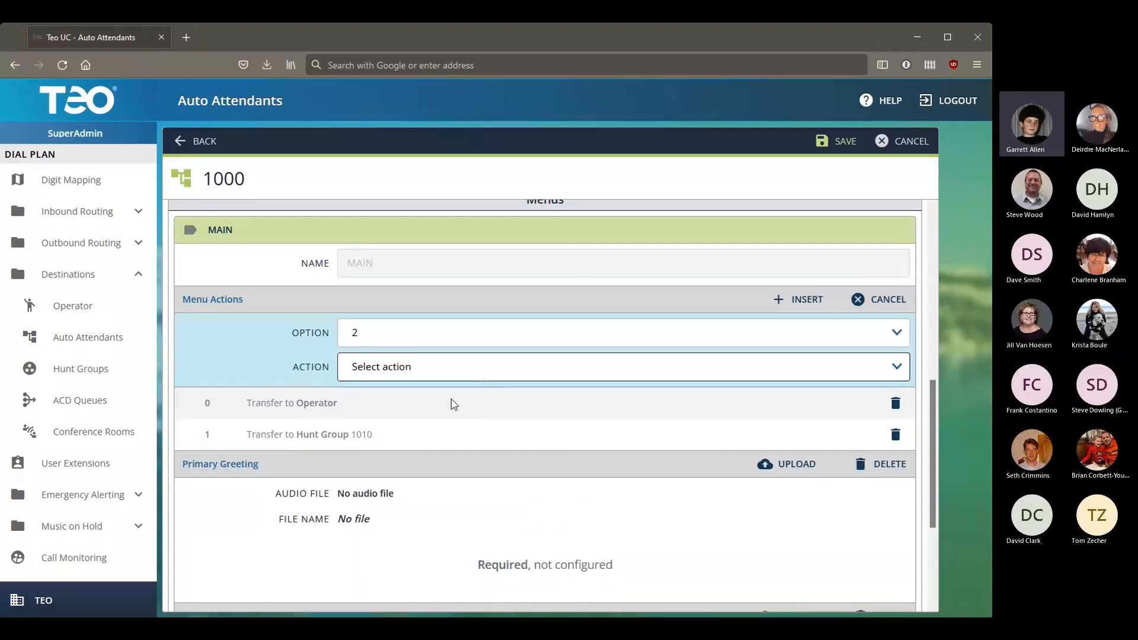
click(452, 401)
click(454, 406)
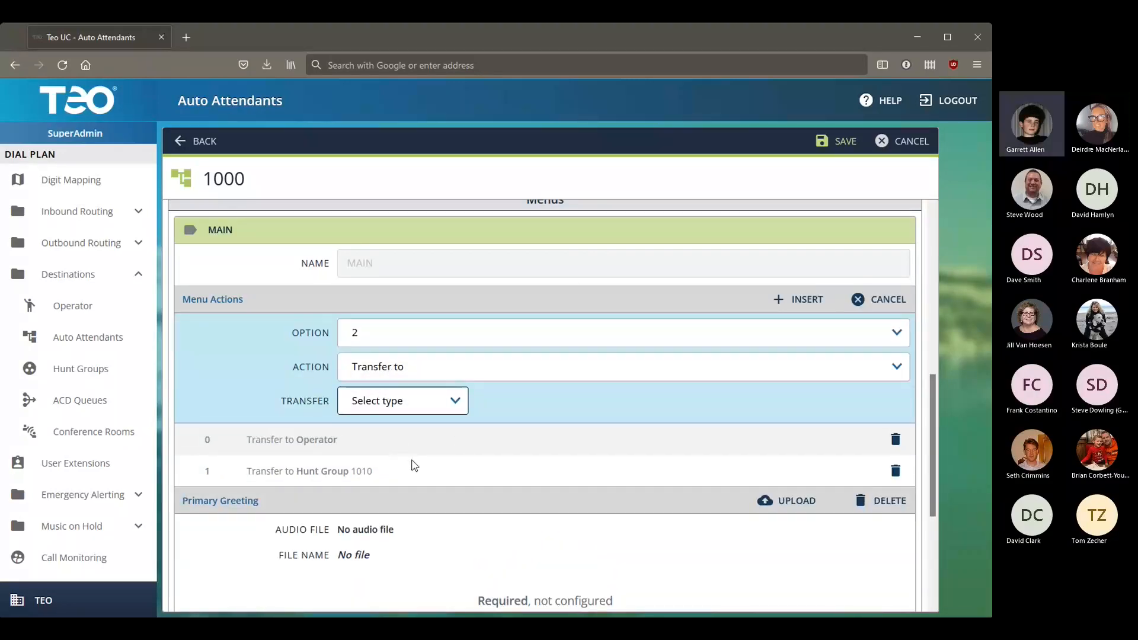
click(399, 555)
click(522, 411)
text(1020)
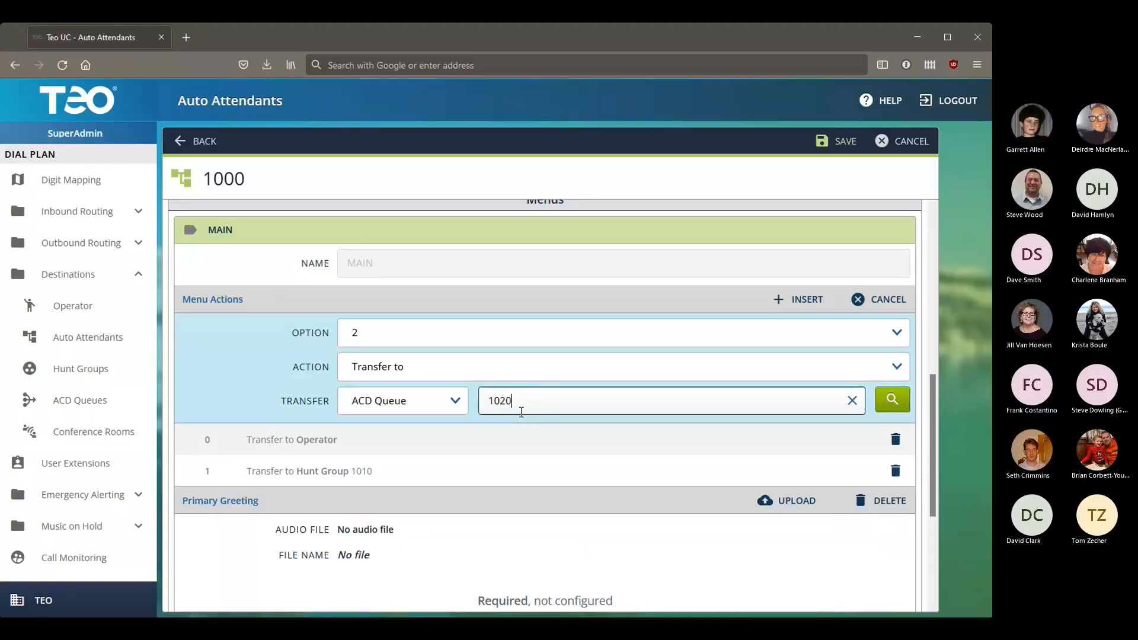
click(798, 299)
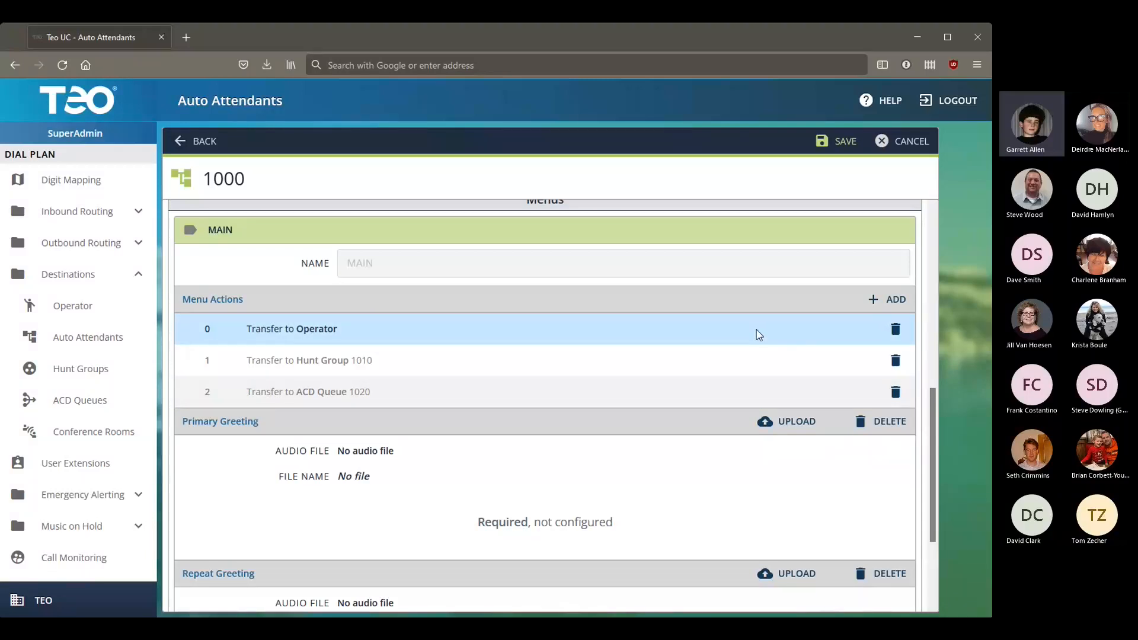
Step: Insert a MULTI-DIGIT menu action that transfers callers to the Dialed Extension
click(875, 309)
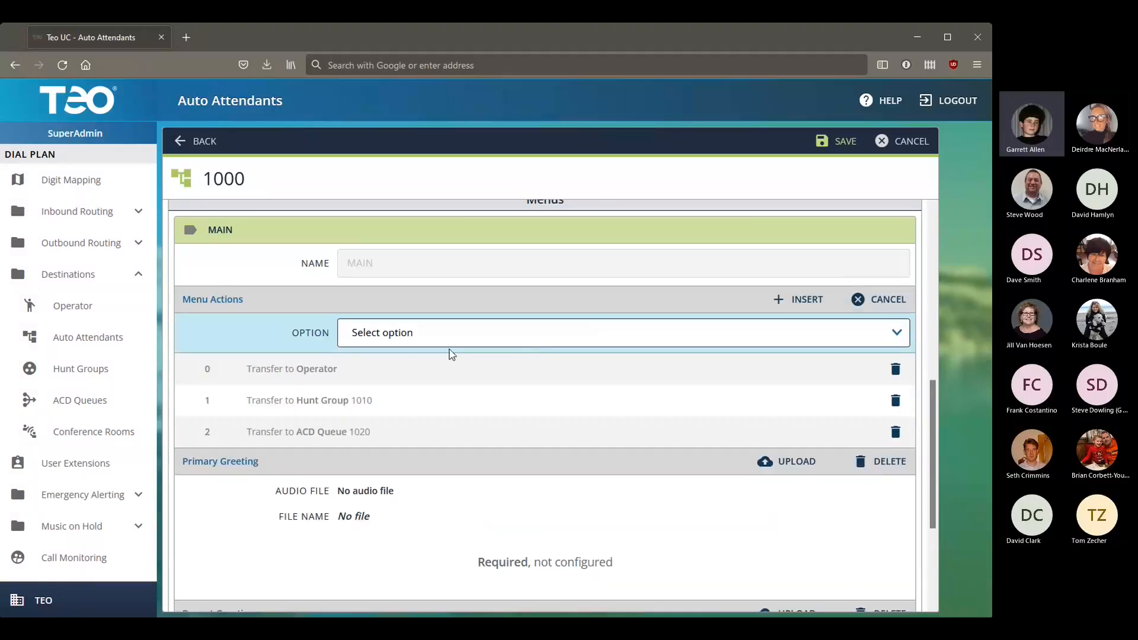
click(365, 498)
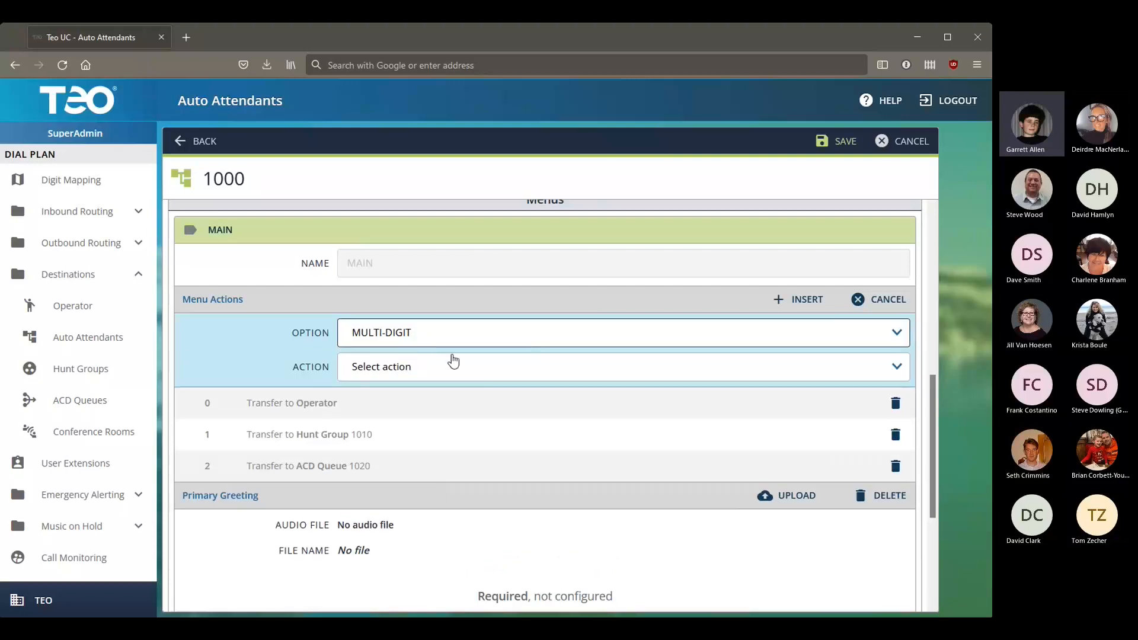
click(447, 382)
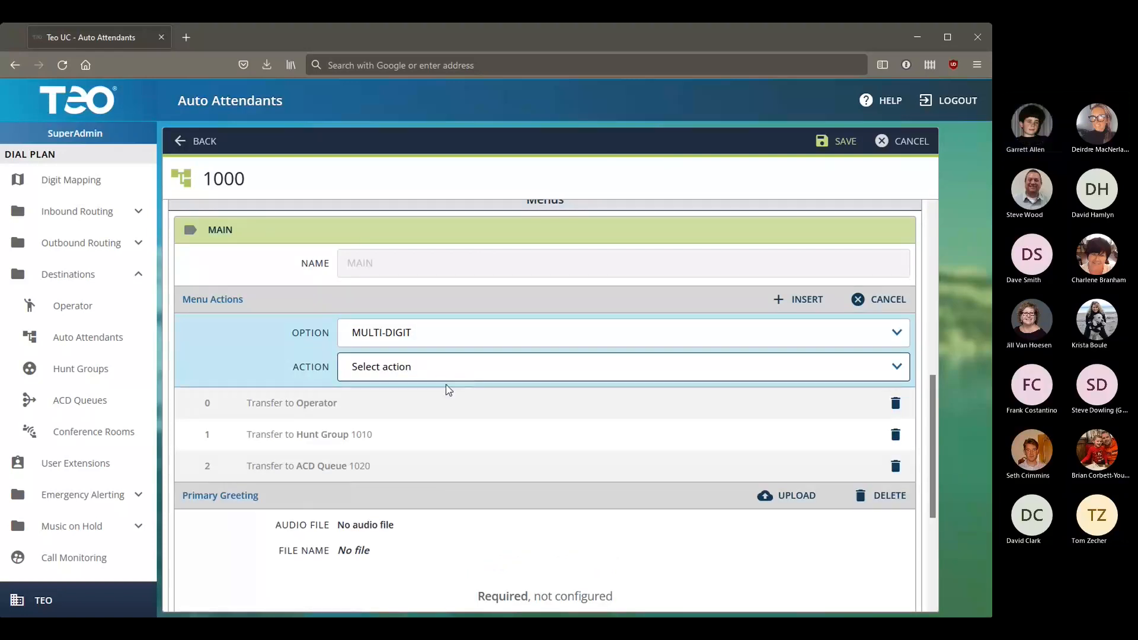
click(445, 393)
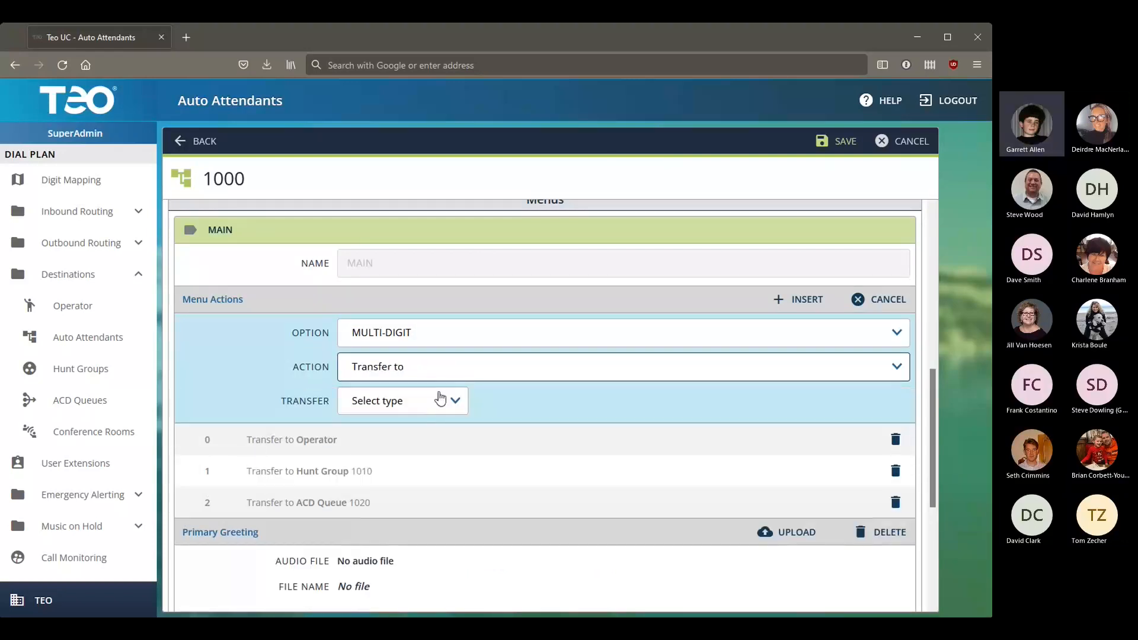
click(412, 435)
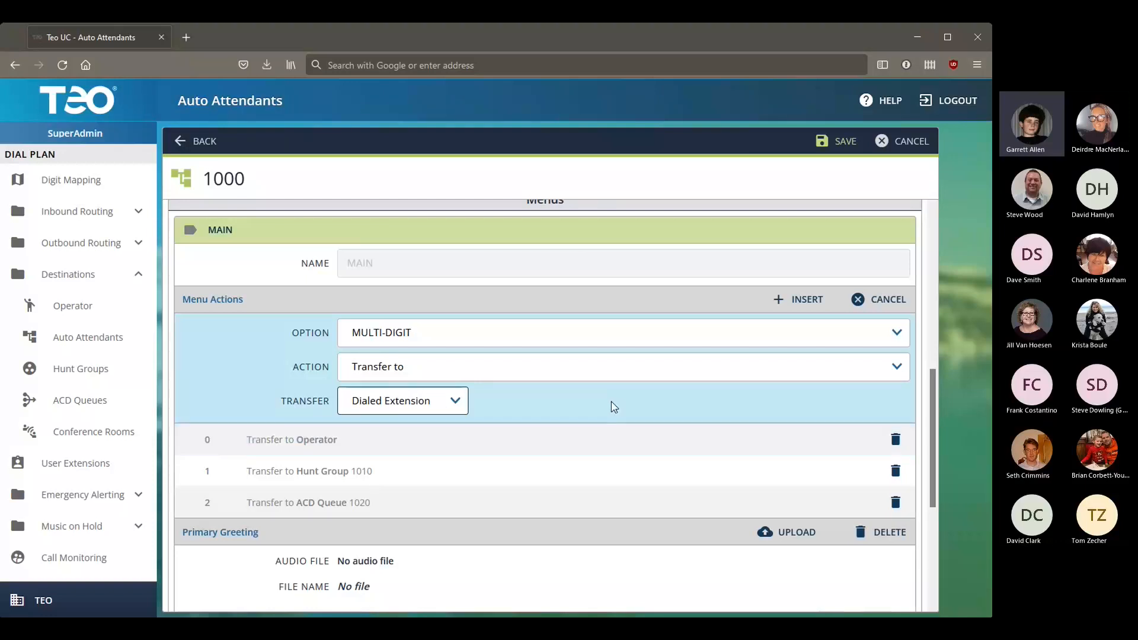
click(781, 301)
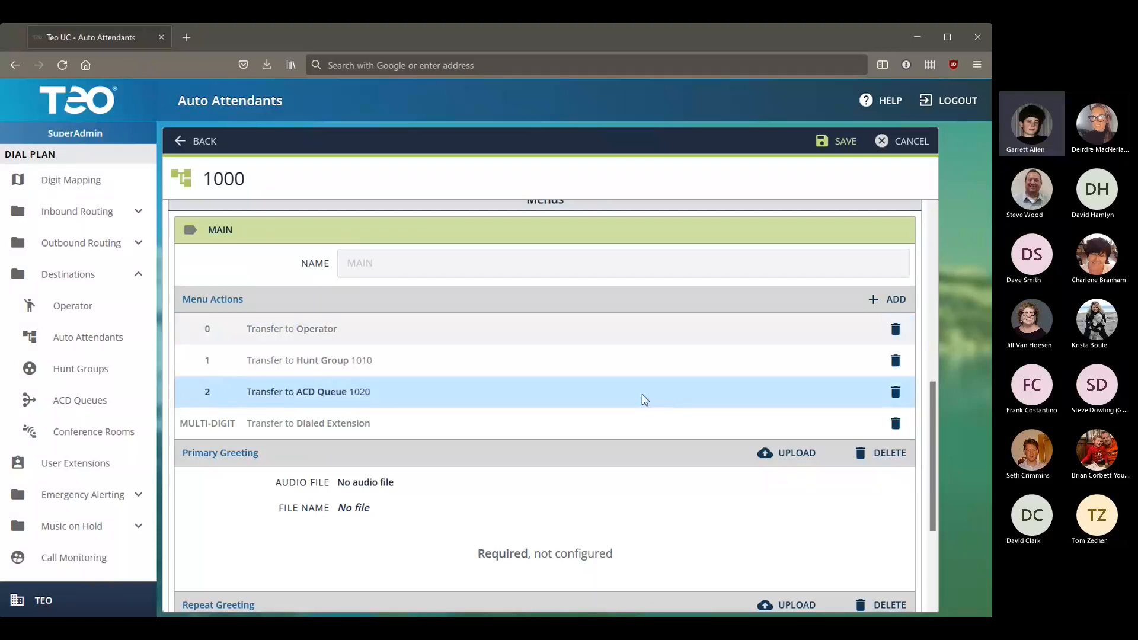
Step: Start another option and a SUB MENU 2, then discard both
click(864, 304)
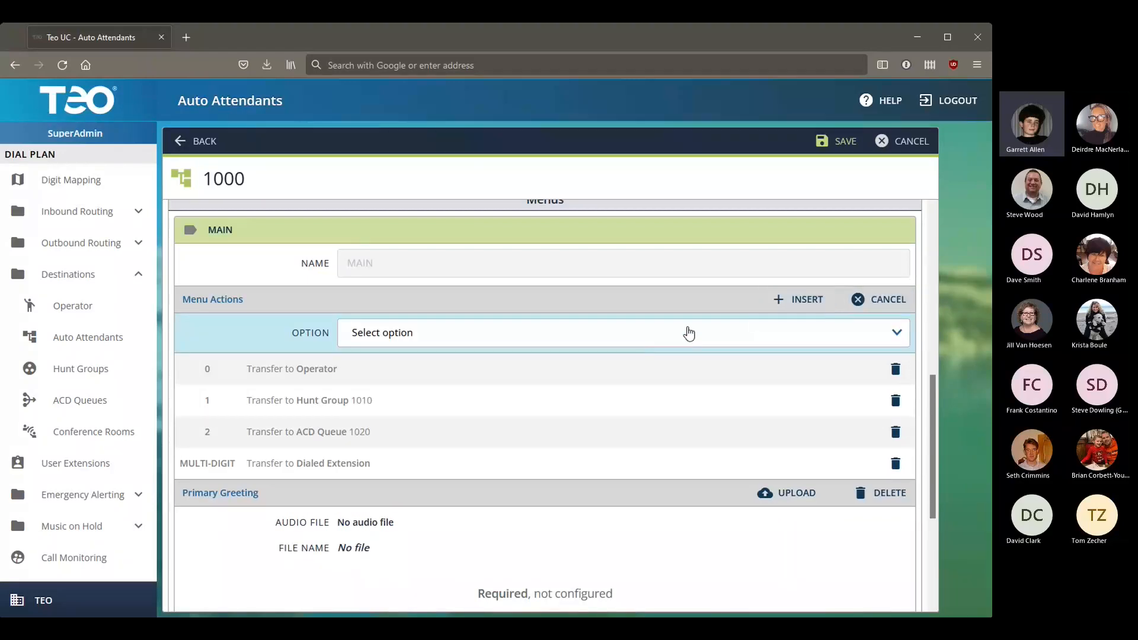
click(855, 300)
scroll(741, 349, down, 3)
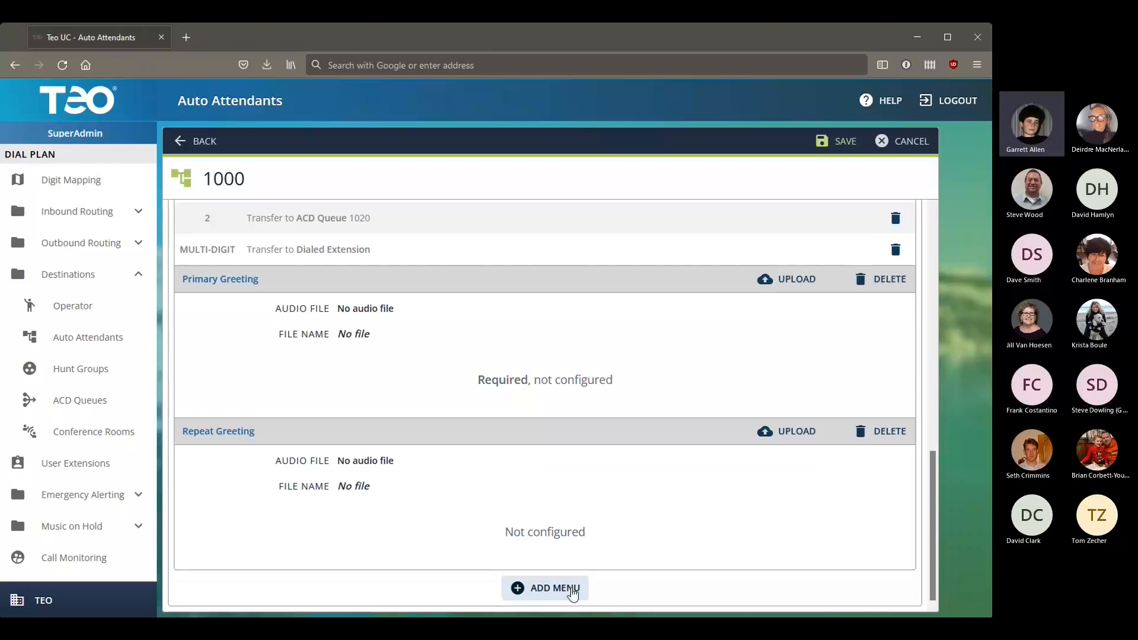
click(553, 590)
scroll(551, 559, down, 5)
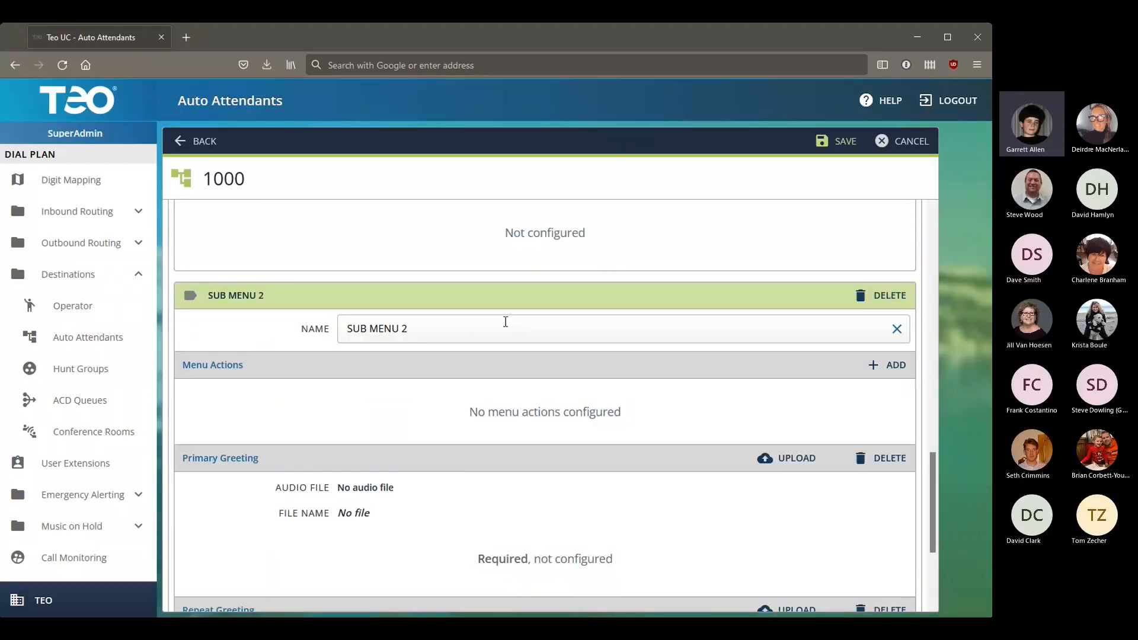
click(887, 297)
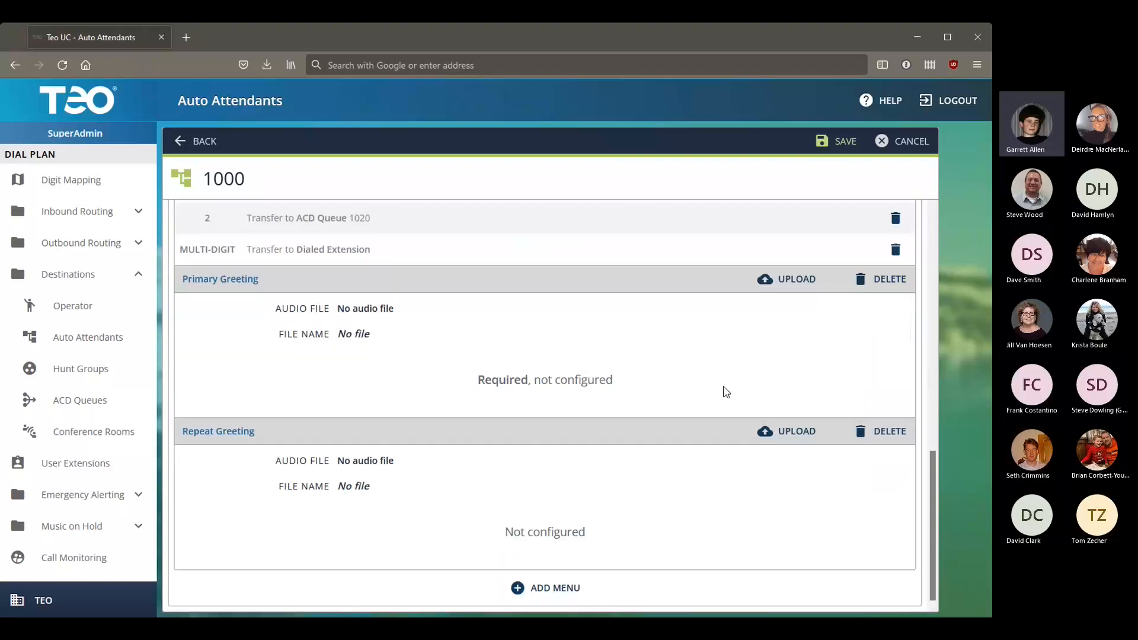
scroll(658, 406, up, 5)
scroll(660, 407, up, 1)
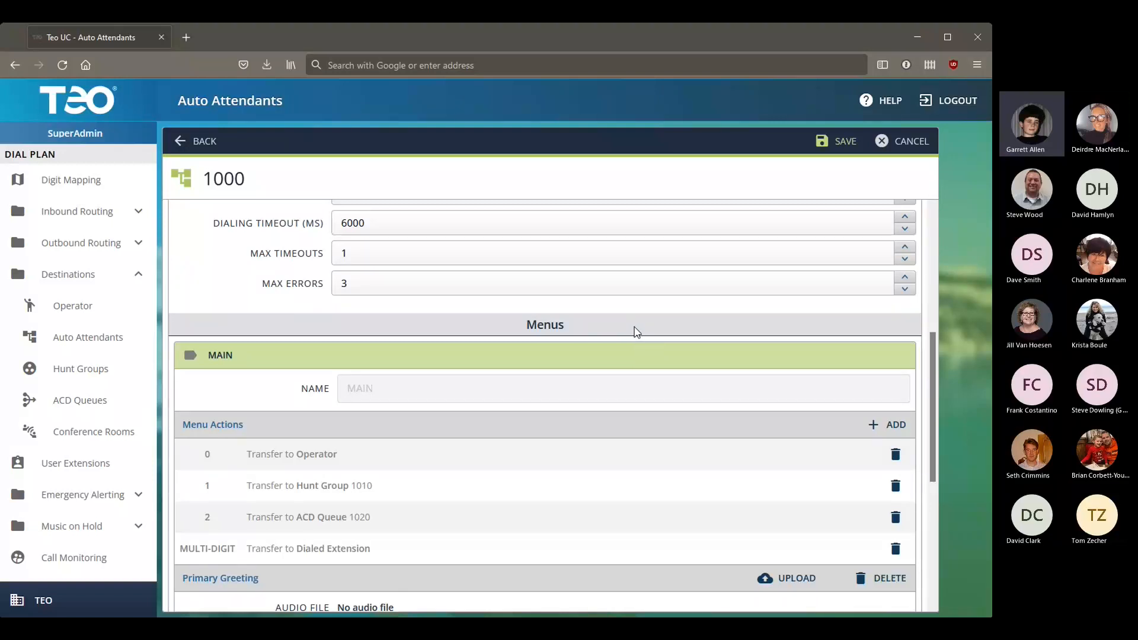
scroll(635, 330, down, 4)
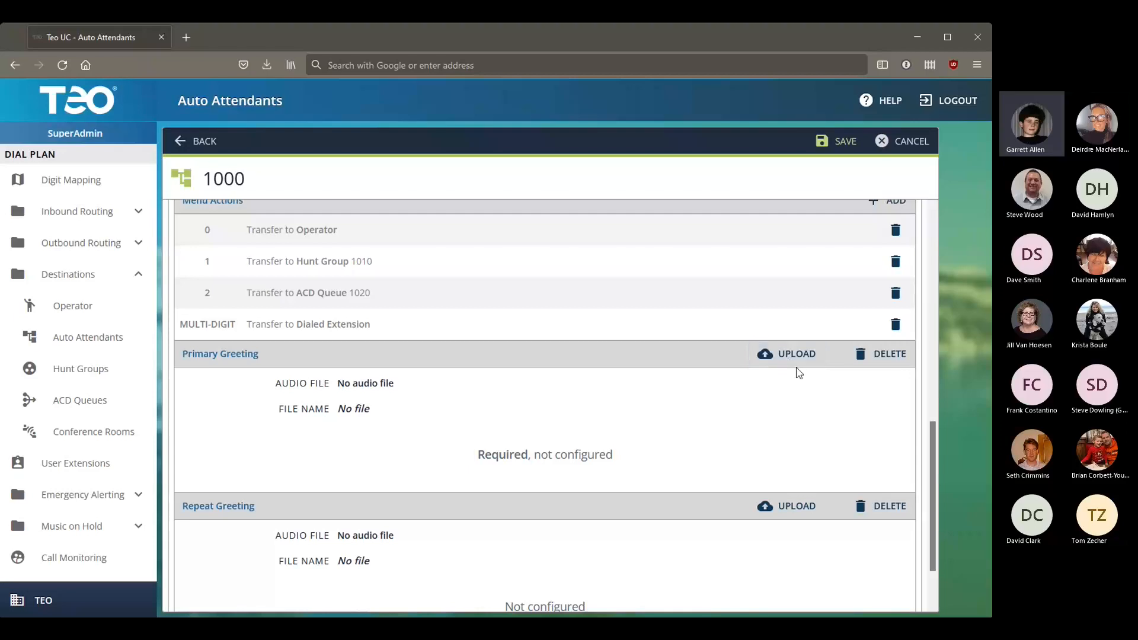
Step: Upload '1 April Main Message.wav' from Desktop > AudioWorking as the Primary Greeting
click(795, 364)
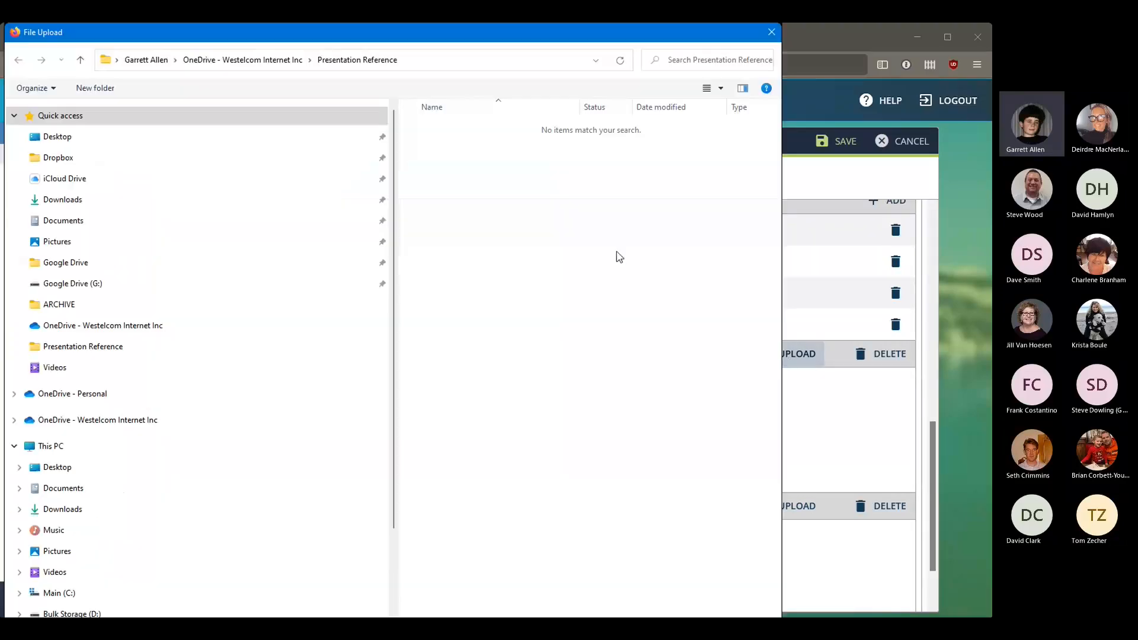
drag(461, 27, 460, 33)
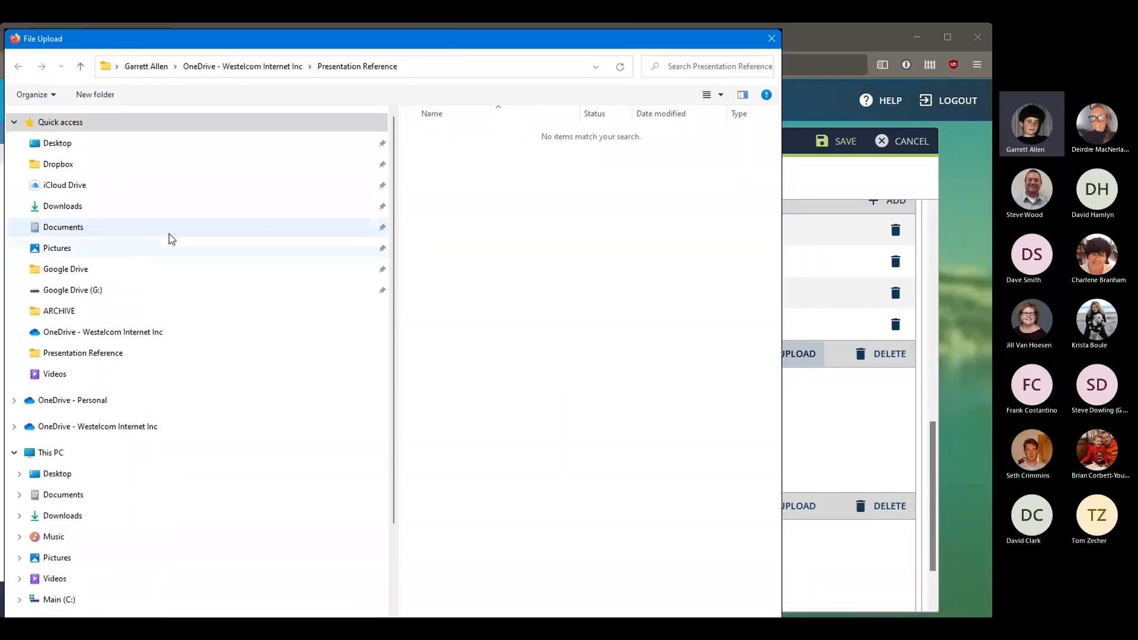
click(109, 149)
double_click(480, 153)
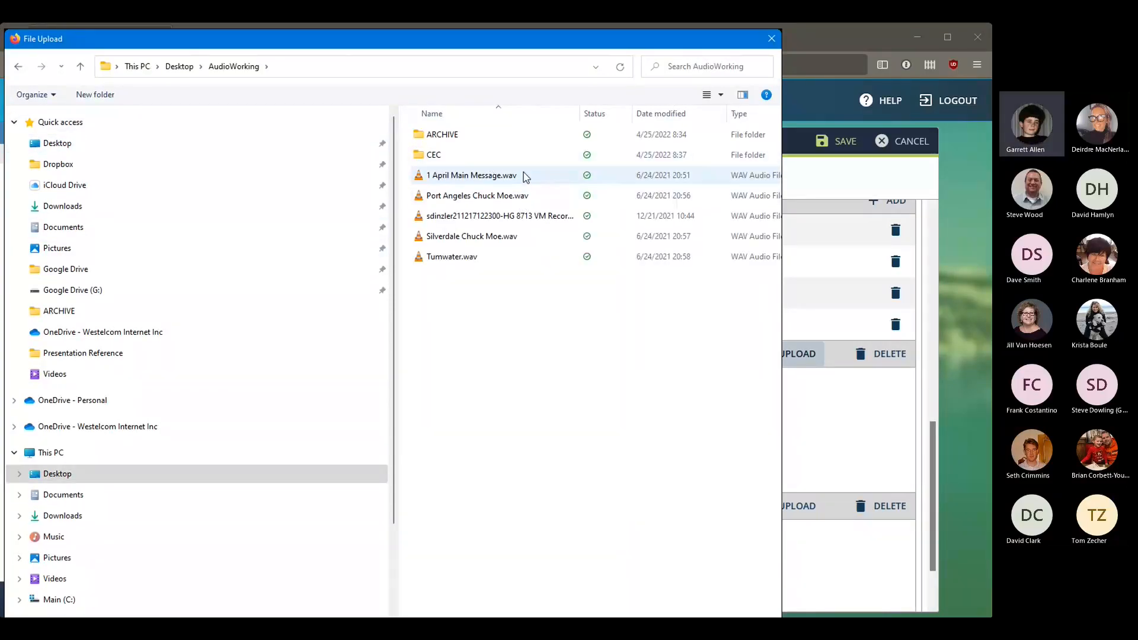
double_click(470, 171)
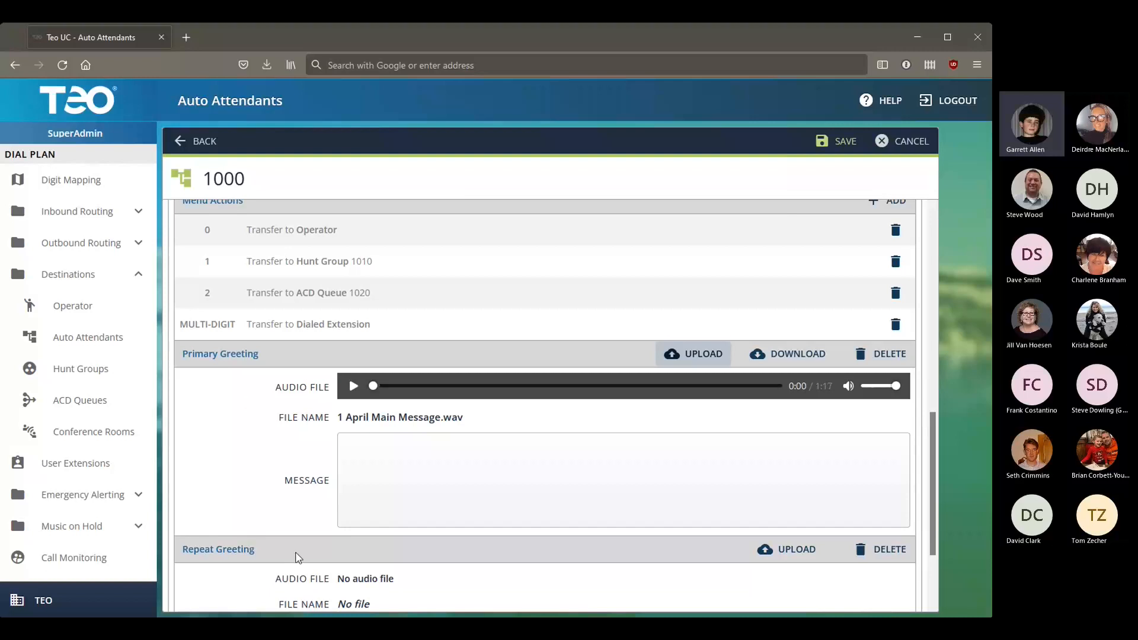
scroll(282, 543, down, 2)
scroll(283, 543, up, 2)
scroll(272, 444, up, 4)
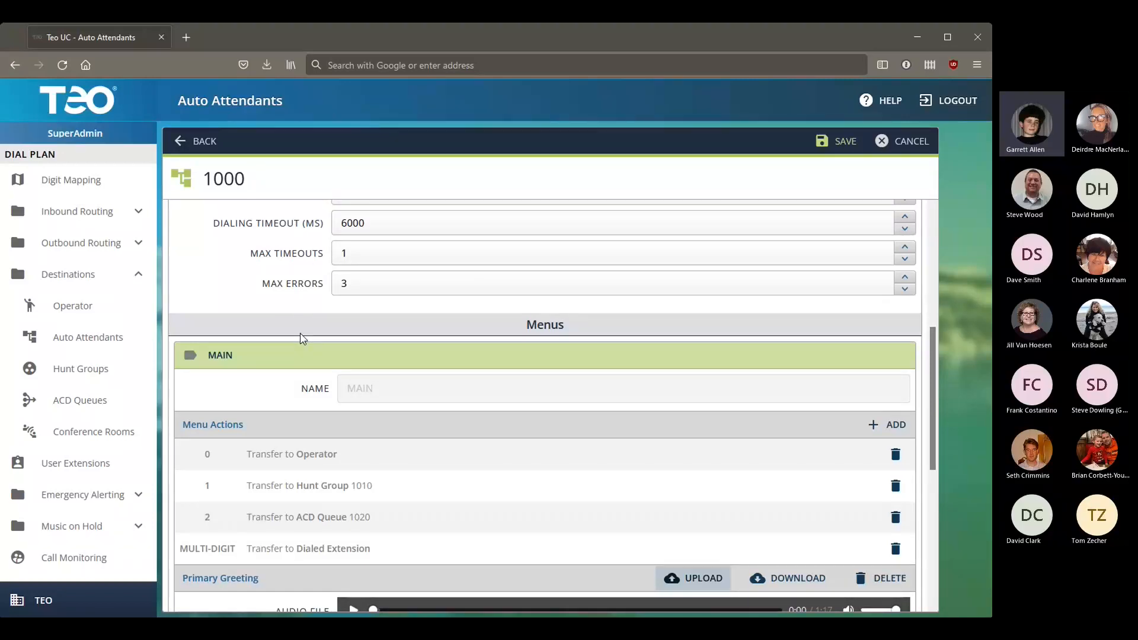
scroll(303, 338, down, 4)
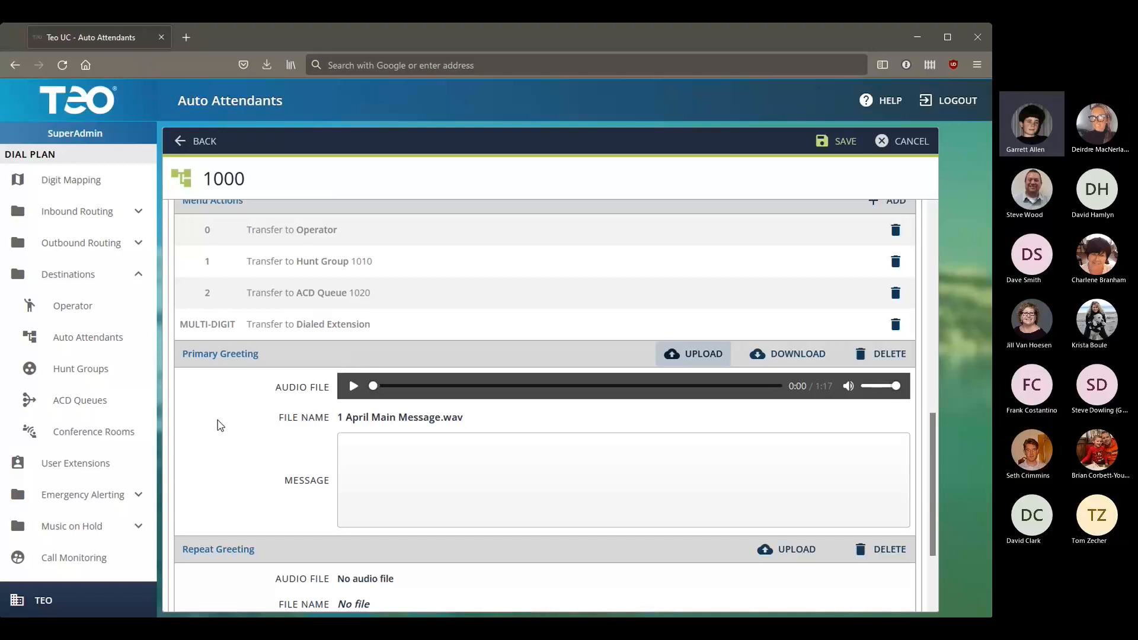
scroll(226, 422, down, 2)
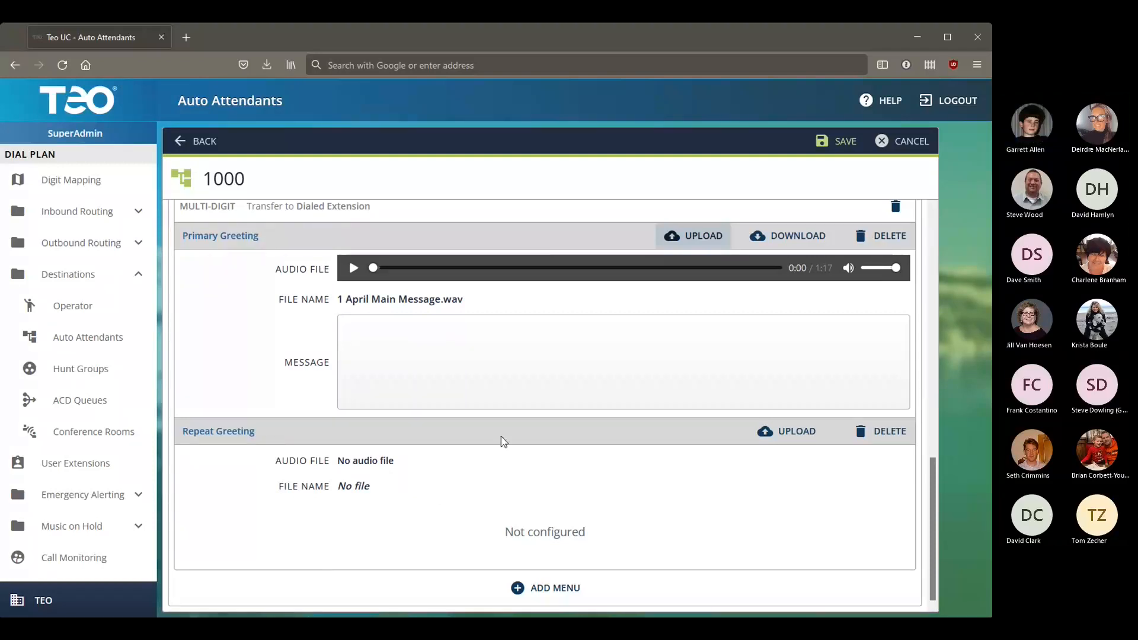
scroll(528, 404, up, 3)
scroll(789, 172, up, 3)
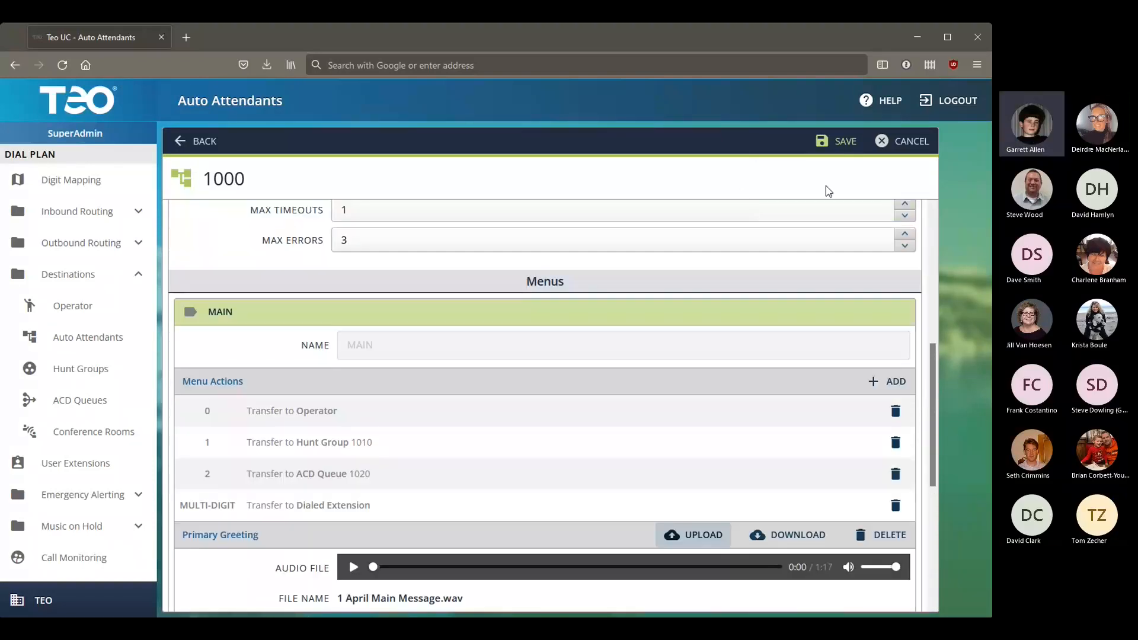
click(840, 144)
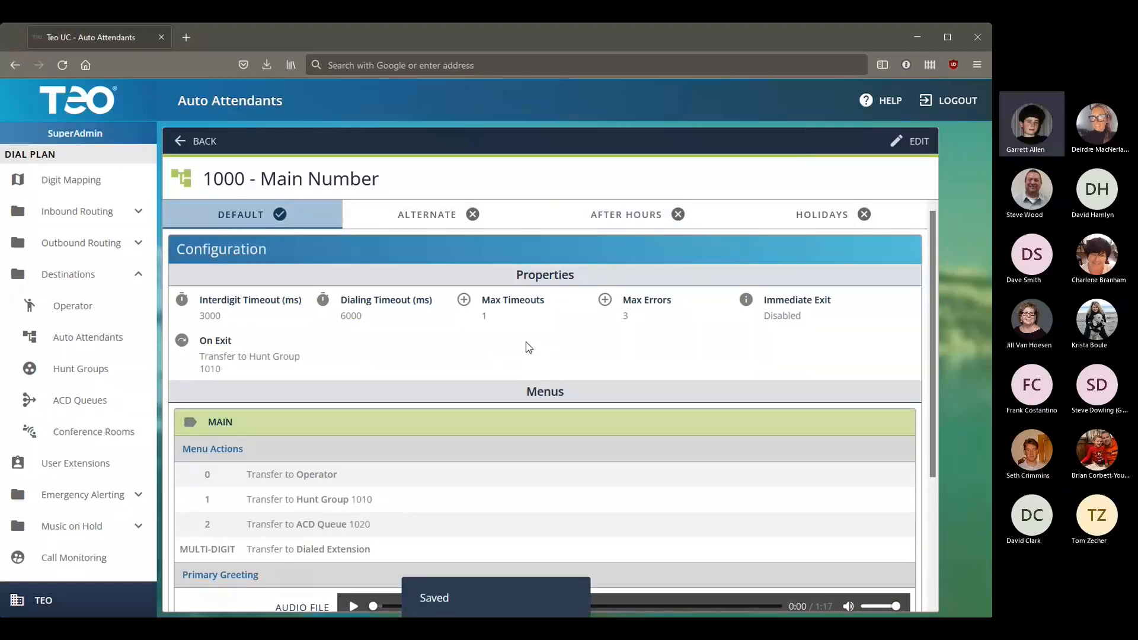
scroll(529, 348, down, 2)
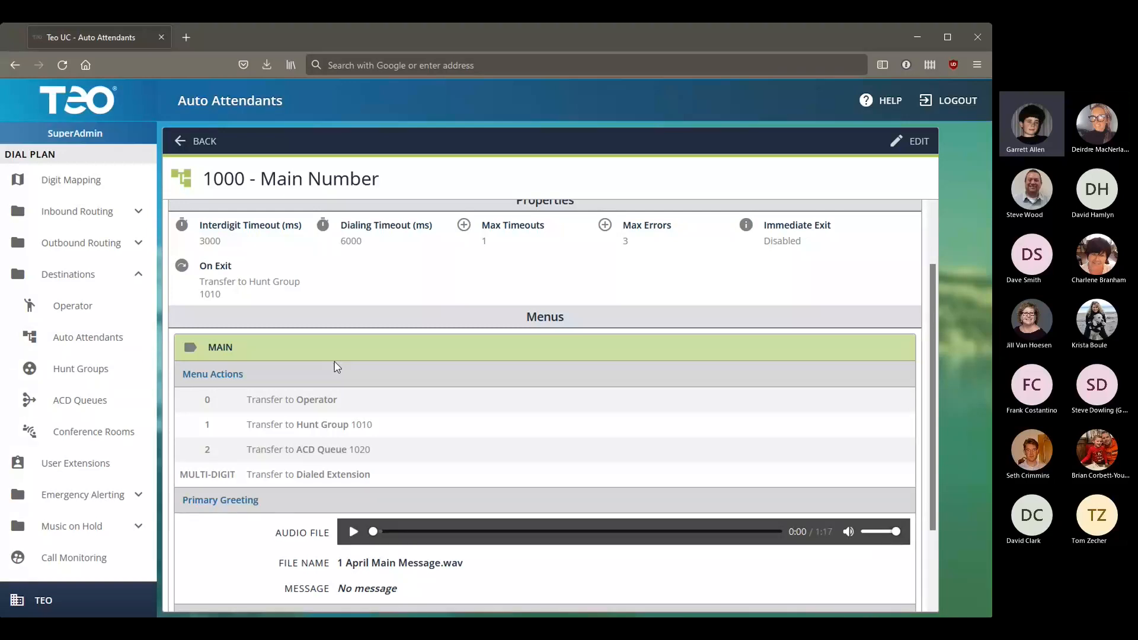
scroll(567, 330, up, 2)
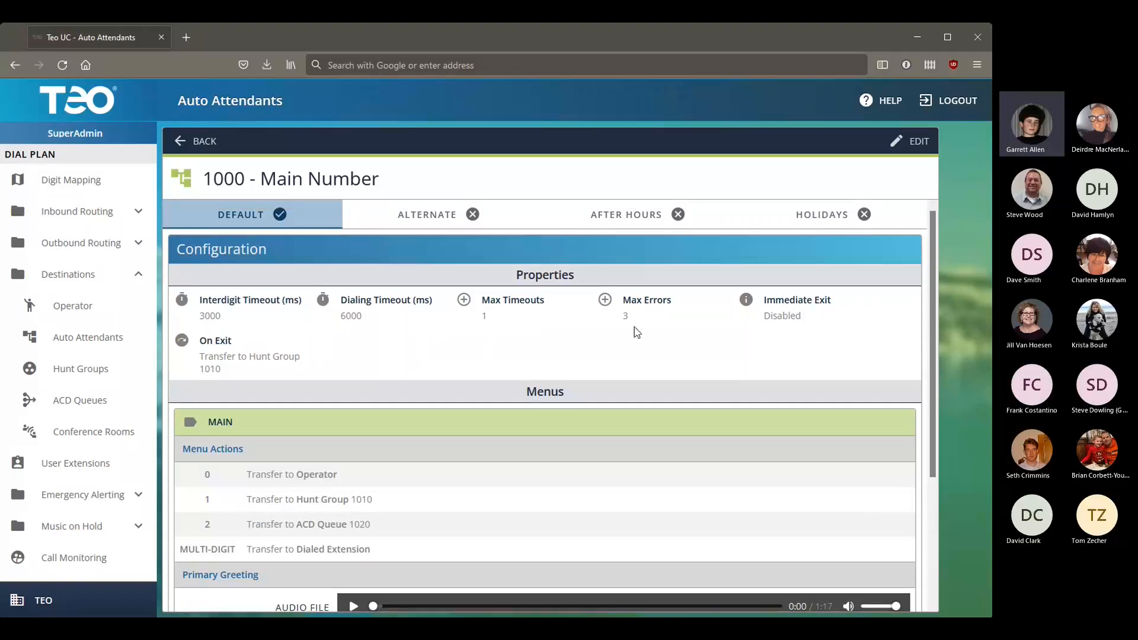
Step: Show Main Number's After Hours schedule, briefly checking the Holidays tab
click(643, 220)
click(742, 223)
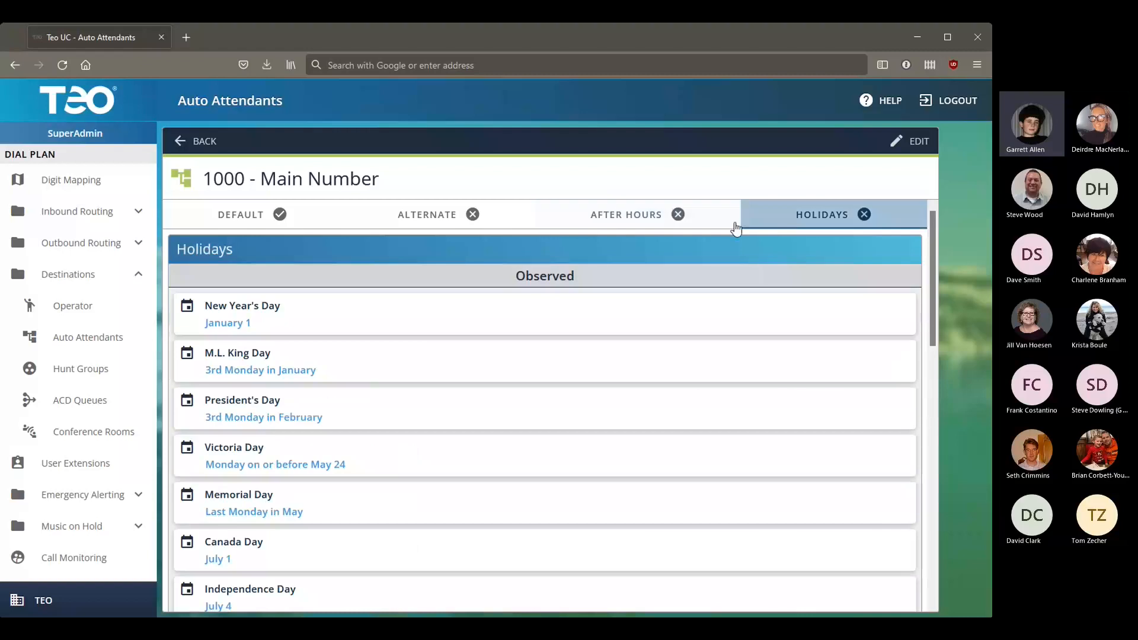
click(664, 222)
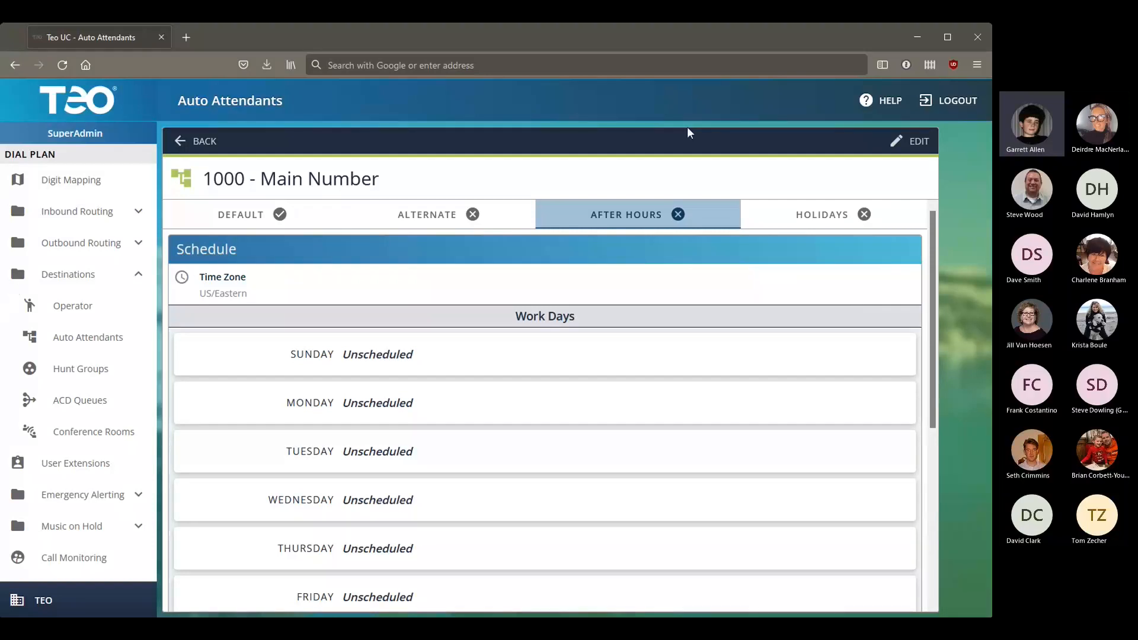
Step: Edit the attendant and enable Monday through Friday, 8:00 AM to 5:00 PM
click(902, 141)
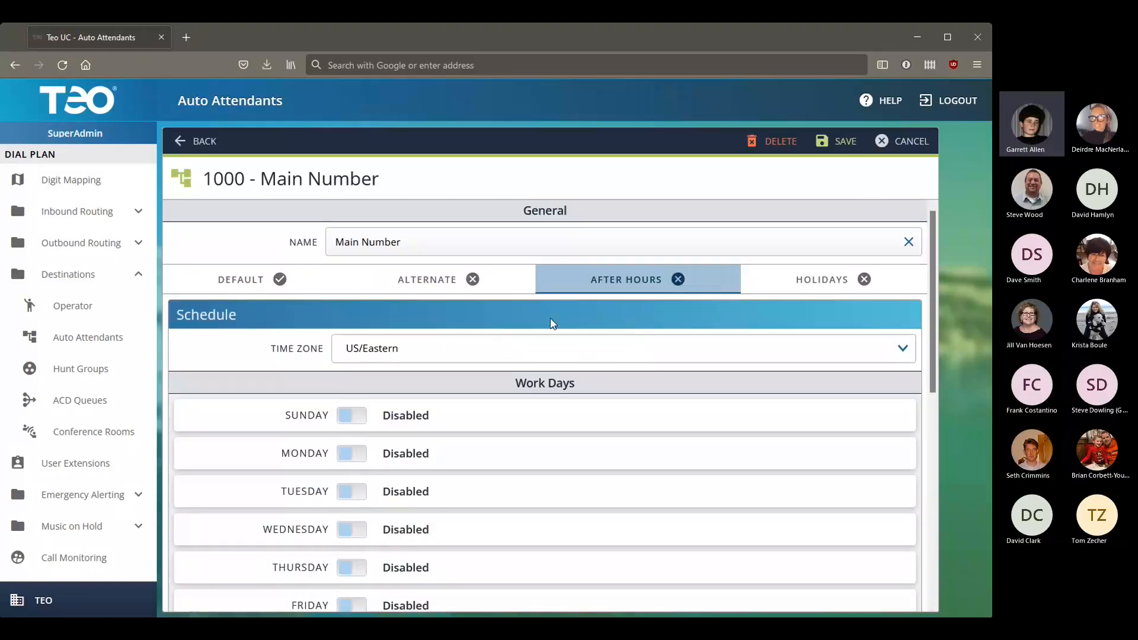
scroll(450, 331, down, 3)
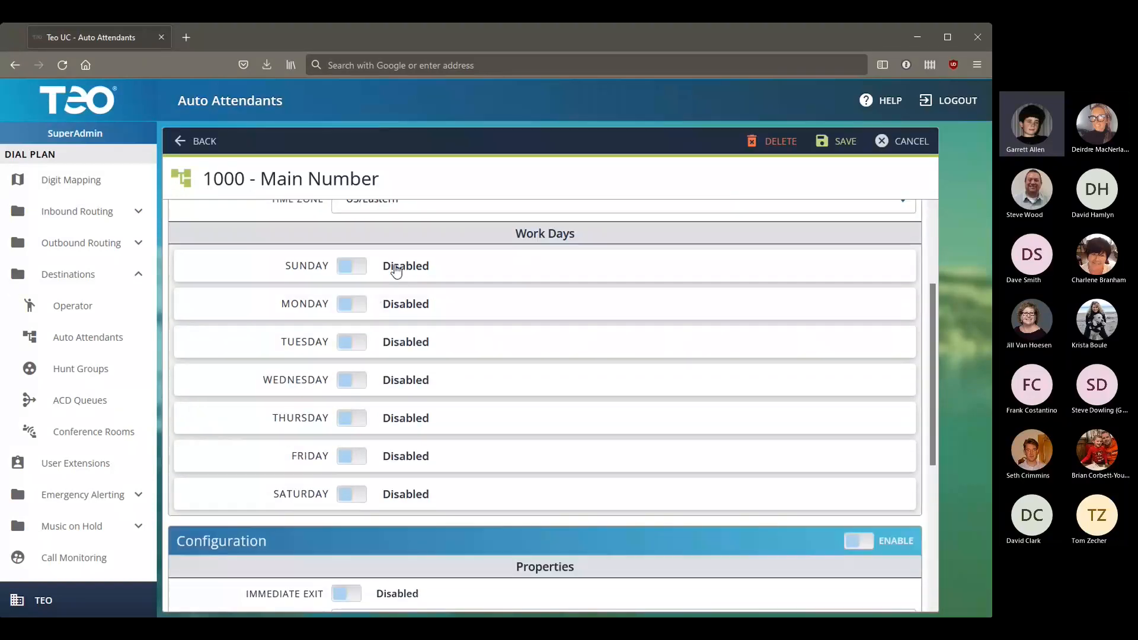
click(357, 306)
click(358, 407)
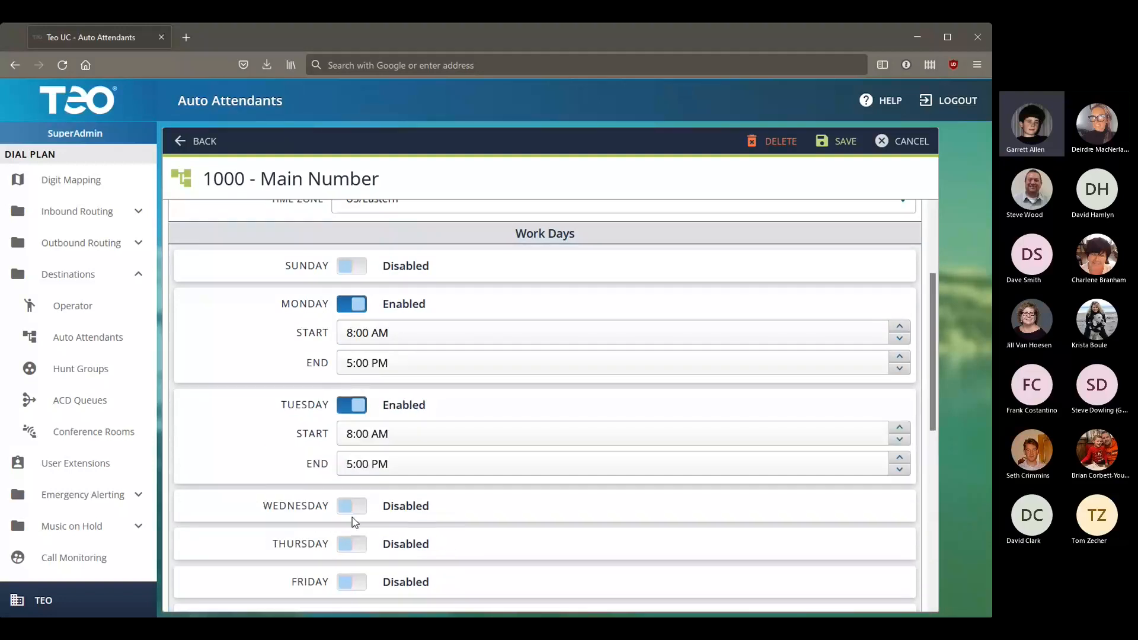
click(354, 506)
click(356, 605)
scroll(356, 569, down, 3)
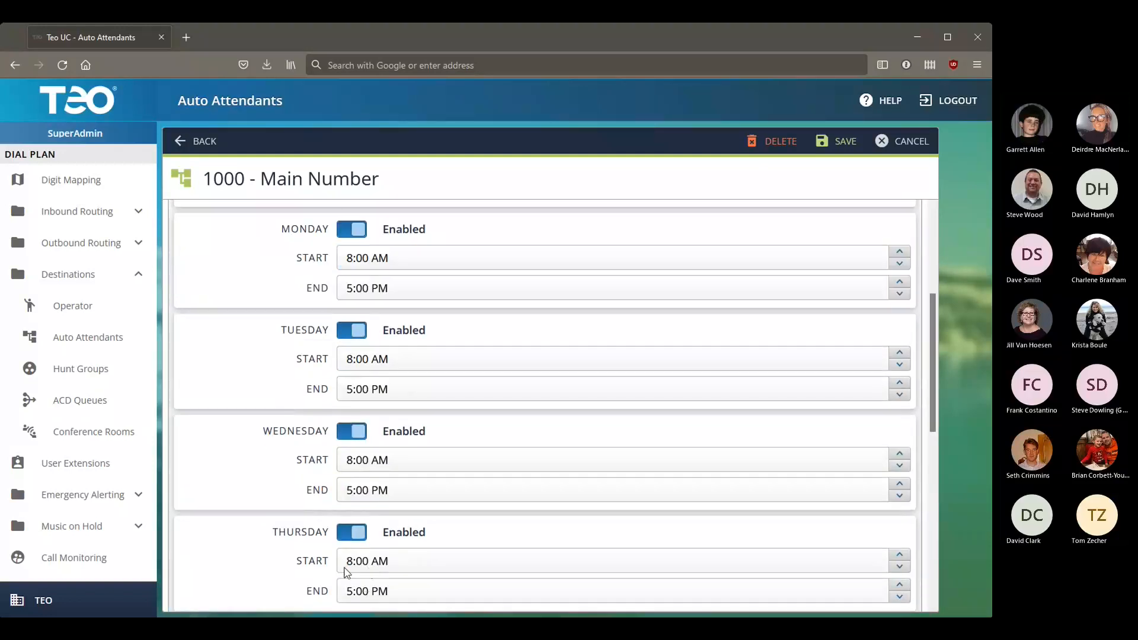
click(352, 558)
scroll(485, 474, up, 6)
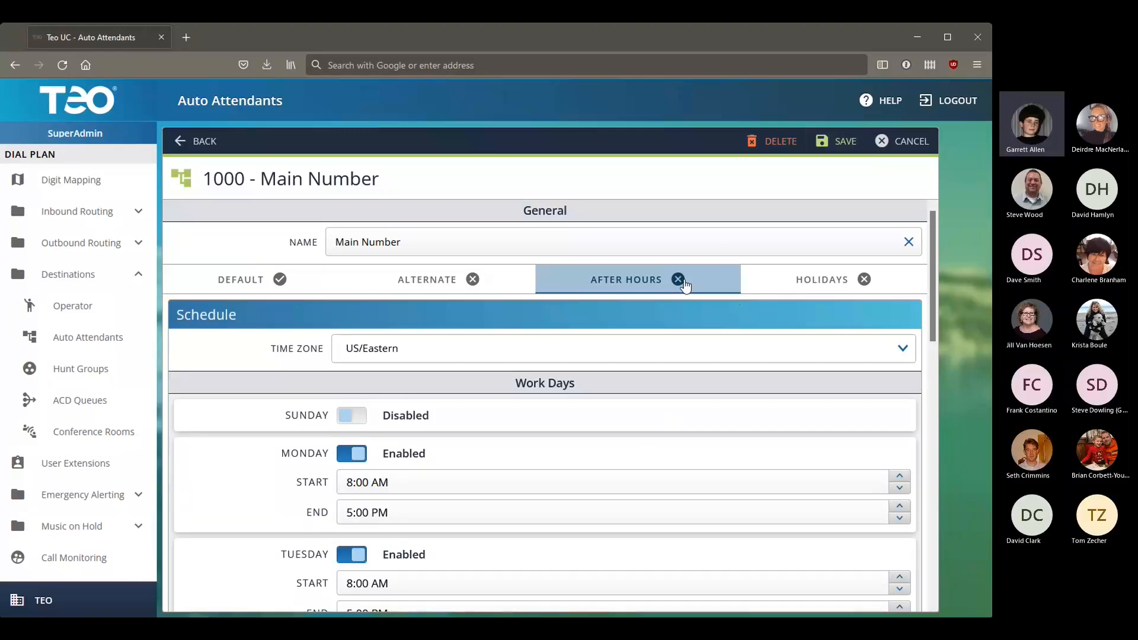
Step: Turn on the ENABLE toggle in the After Hours Configuration section
scroll(731, 386, down, 10)
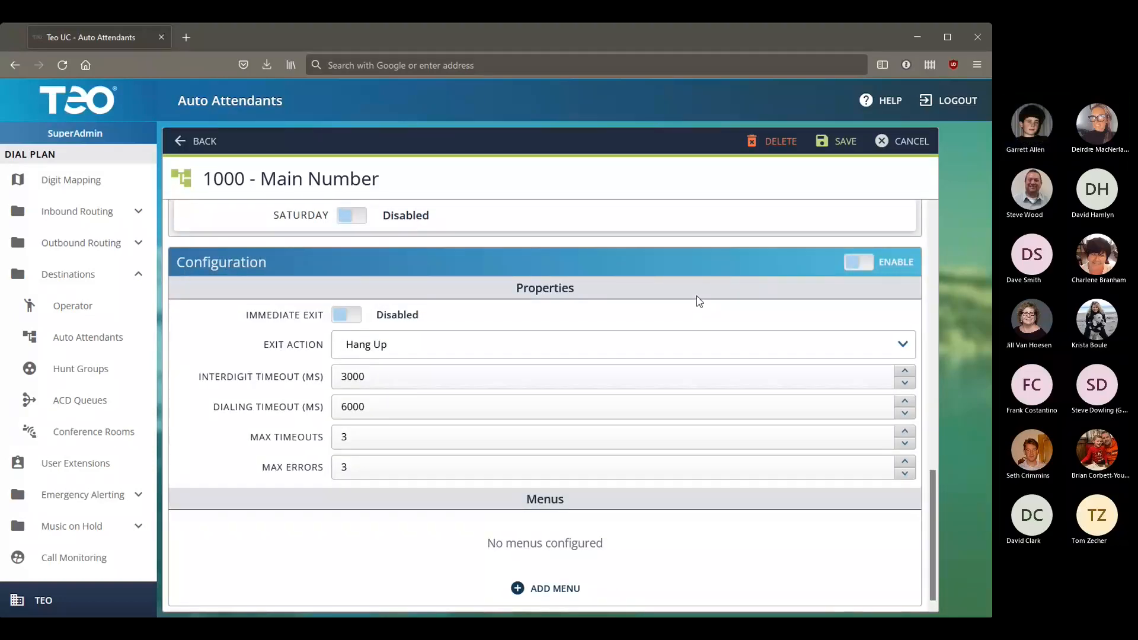
click(837, 268)
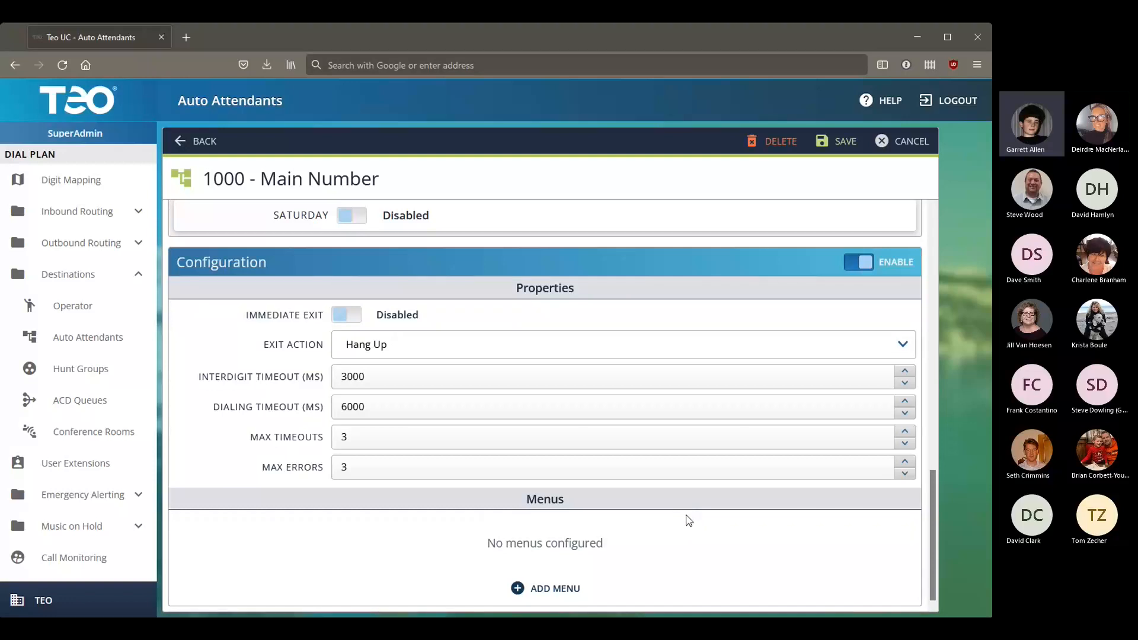
click(876, 274)
Step: On the HOLIDAYS tab, turn on the Configuration ENABLE toggle
scroll(793, 300, up, 10)
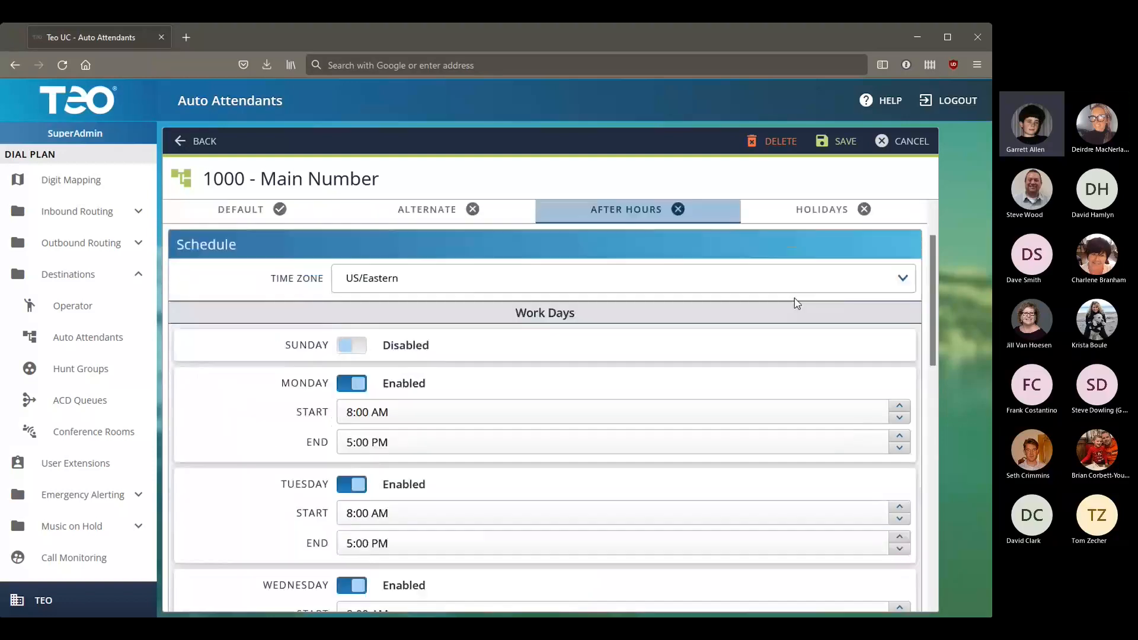
click(842, 282)
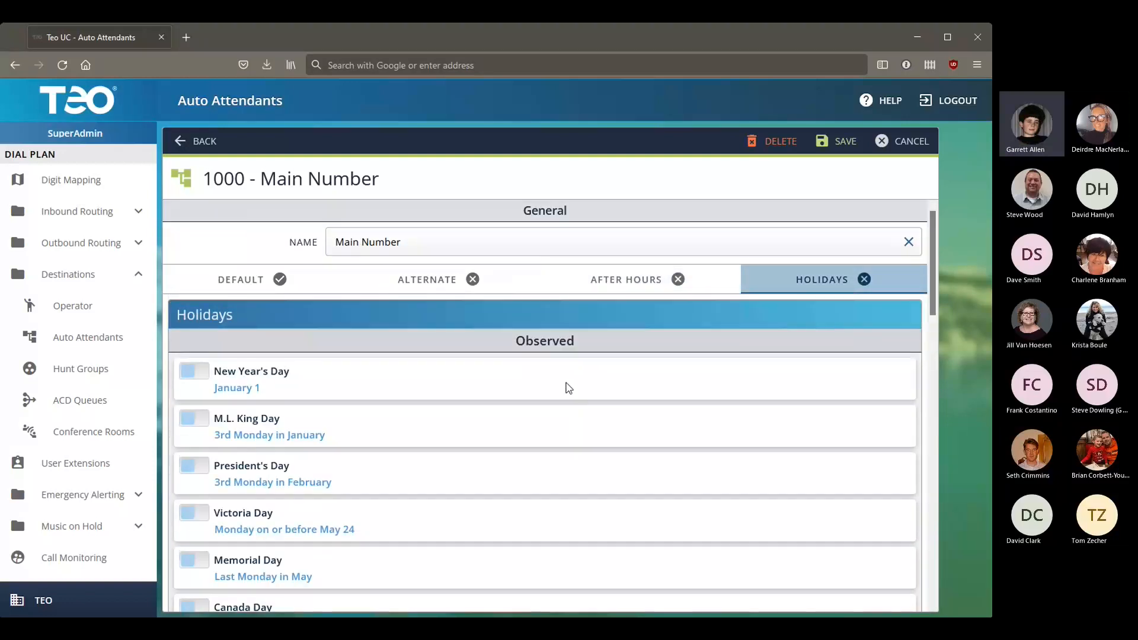
scroll(499, 558, down, 3)
scroll(501, 556, down, 6)
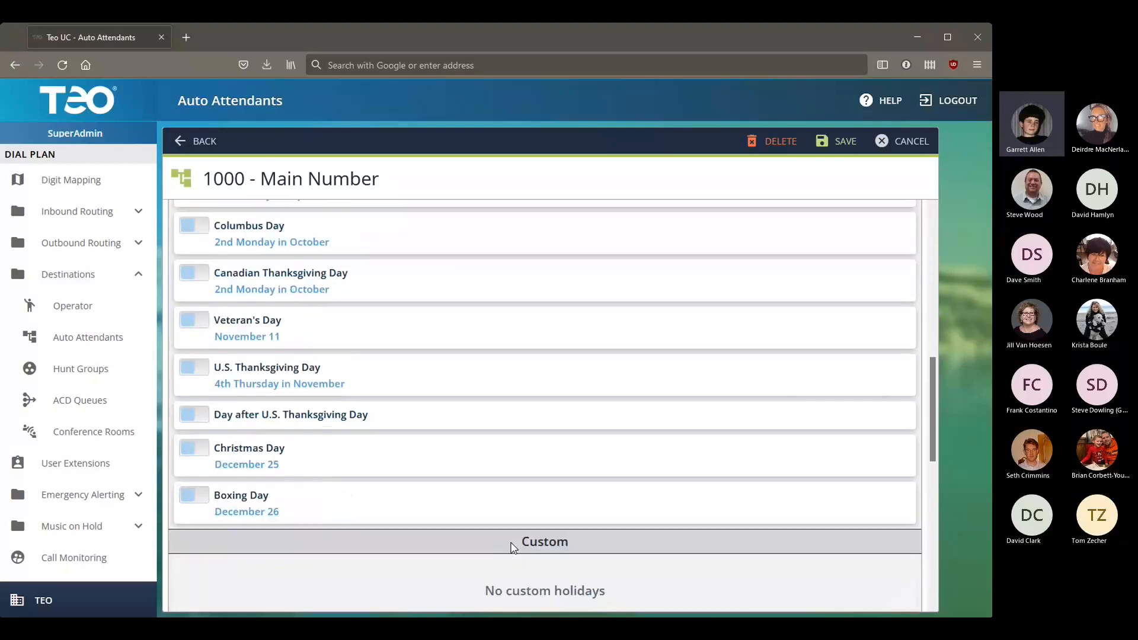
scroll(514, 547, down, 4)
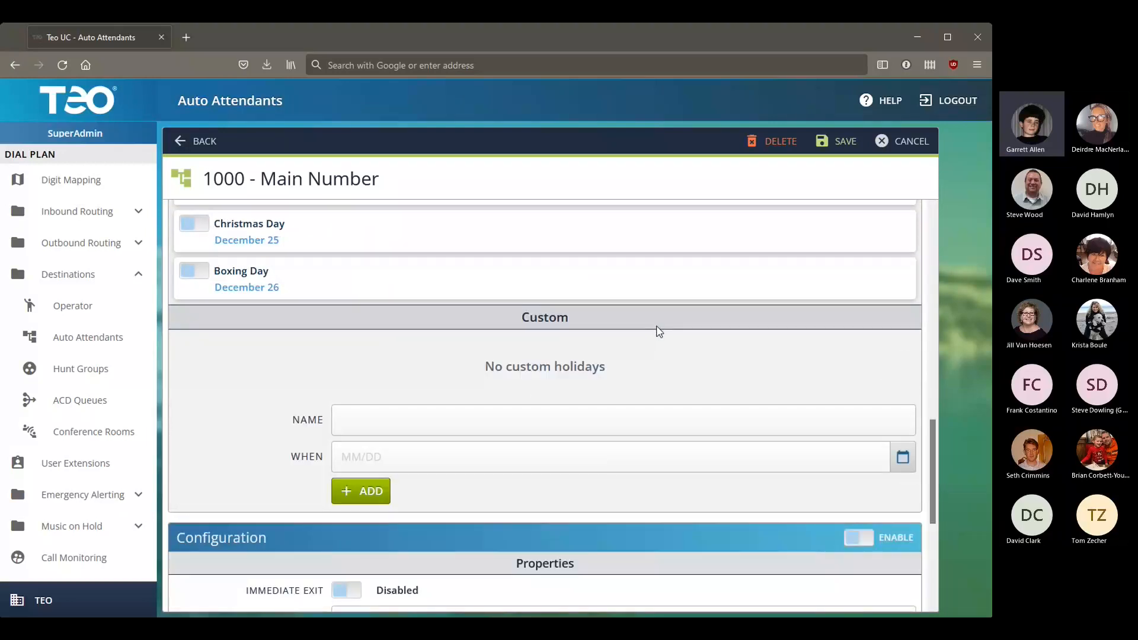
scroll(647, 359, down, 5)
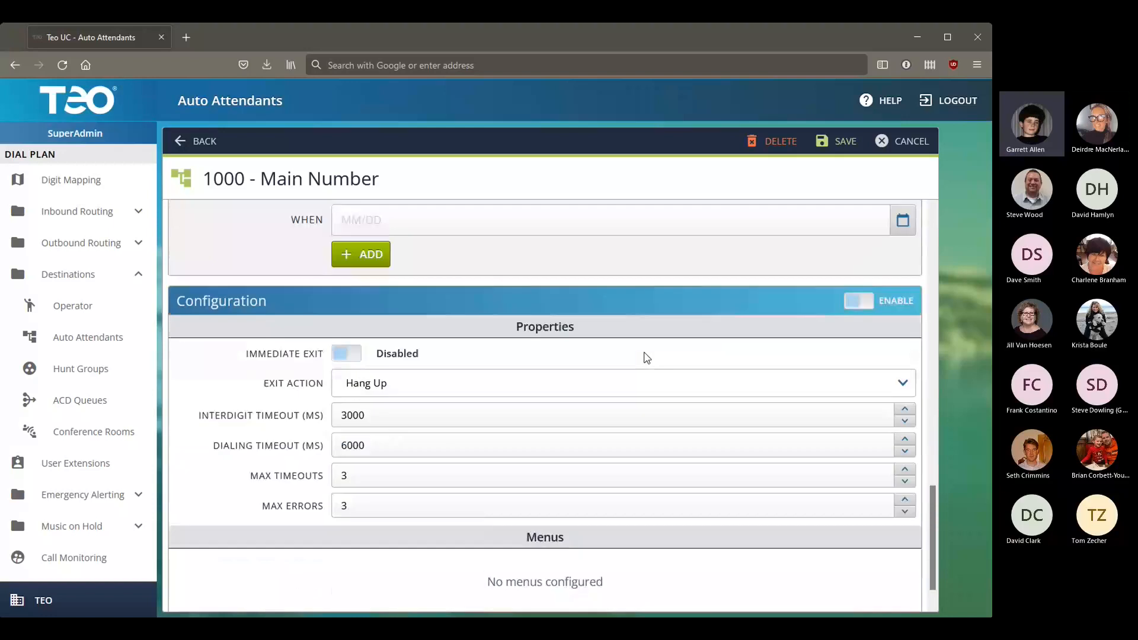
scroll(417, 359, up, 4)
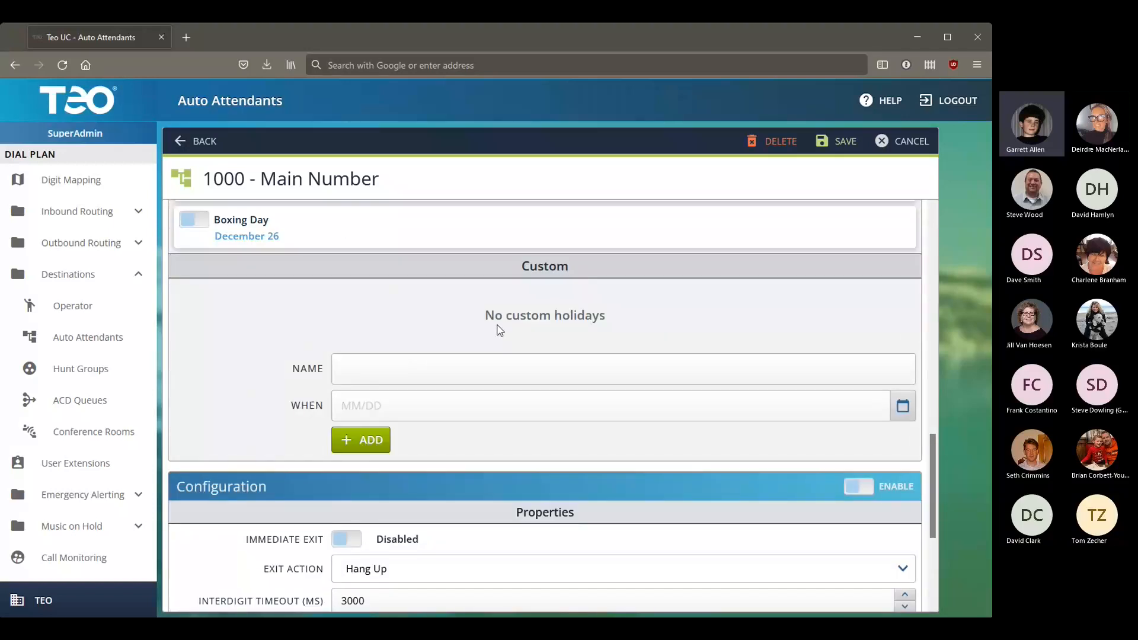
scroll(785, 394, down, 3)
click(861, 344)
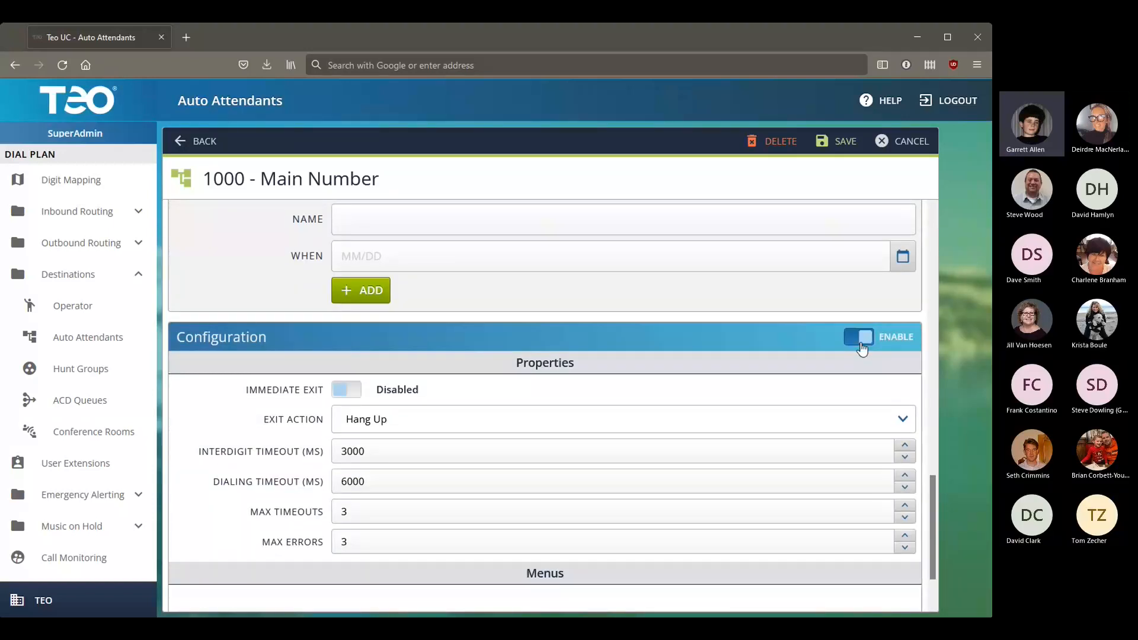
scroll(752, 369, down, 2)
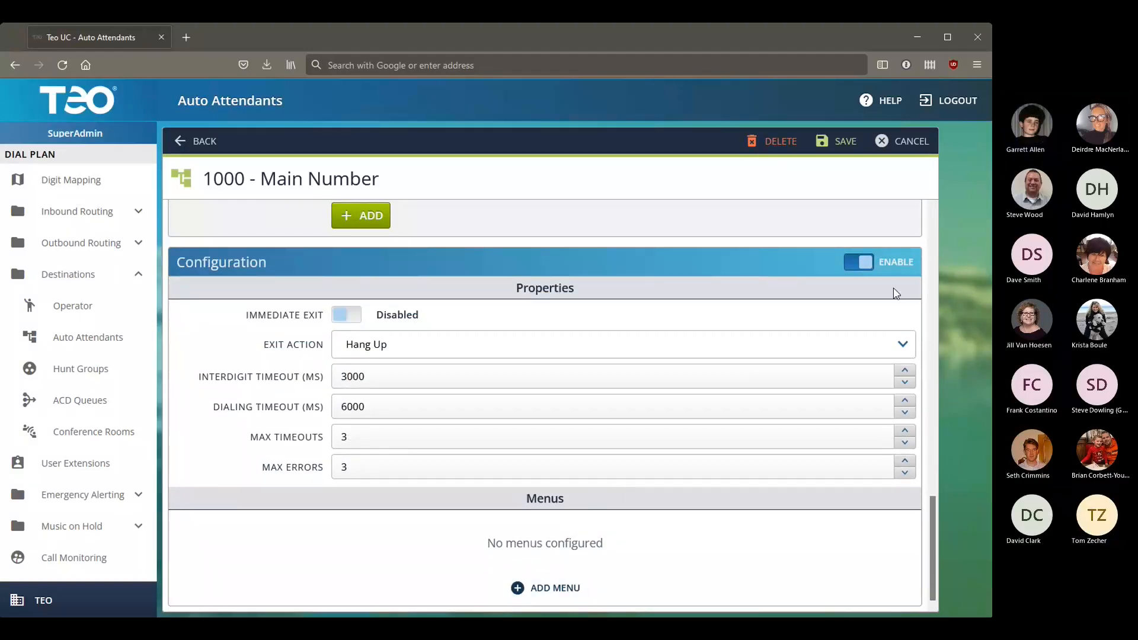
Step: Cancel the unsaved edits, view the DEFAULT tab, and expand Inbound Routing
click(892, 141)
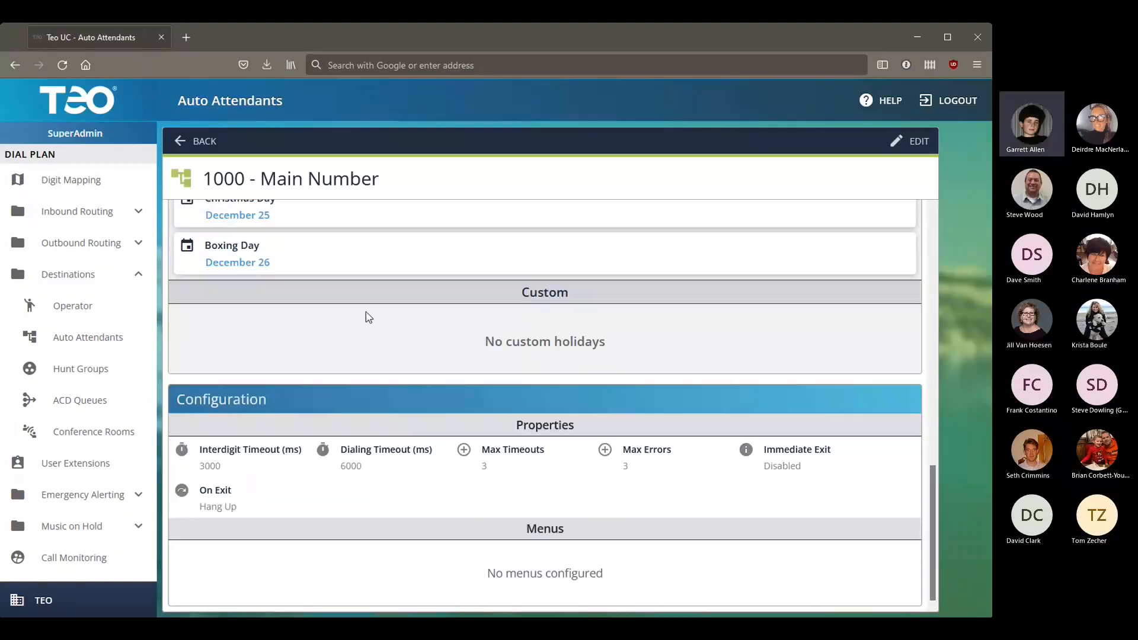
scroll(311, 260, up, 10)
click(259, 216)
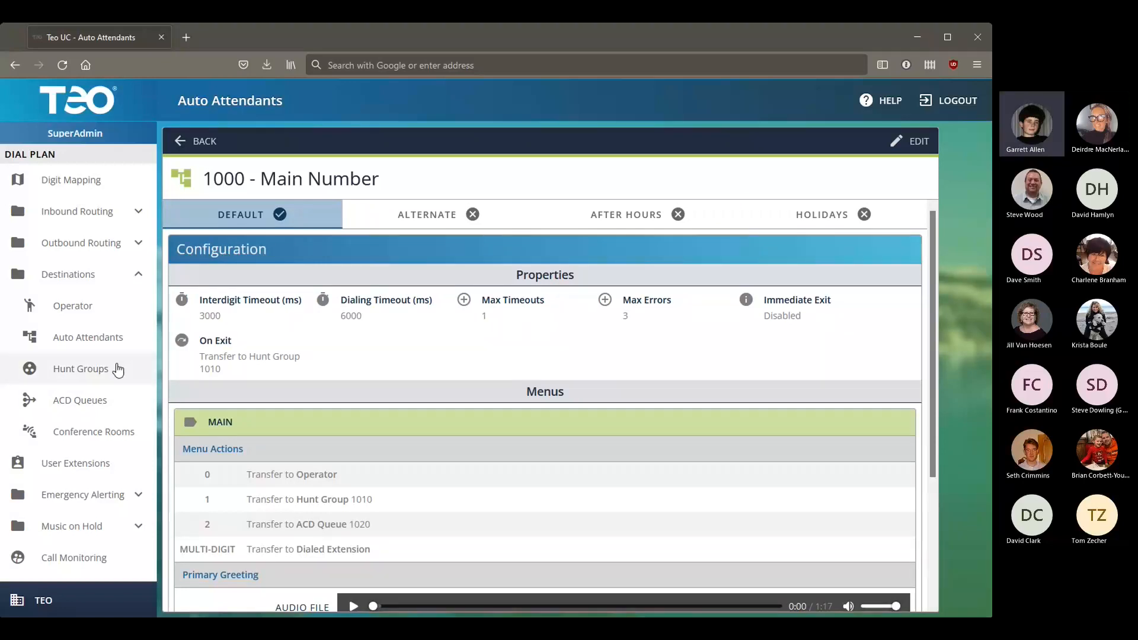
click(90, 220)
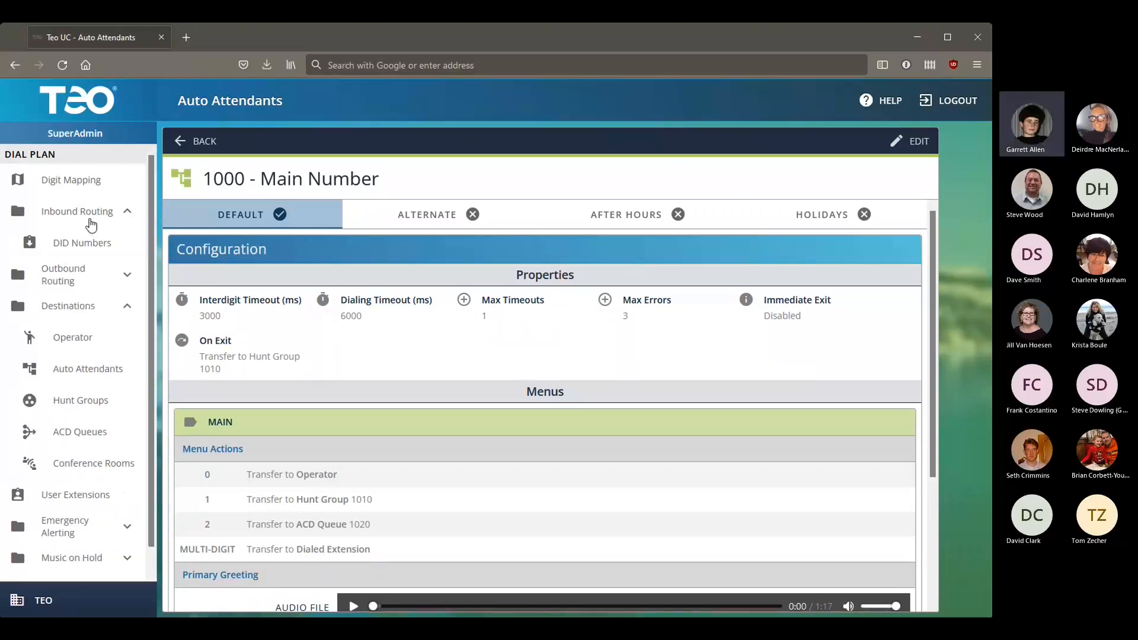
Step: Open the first DID number in the DID Numbers list for editing
click(88, 242)
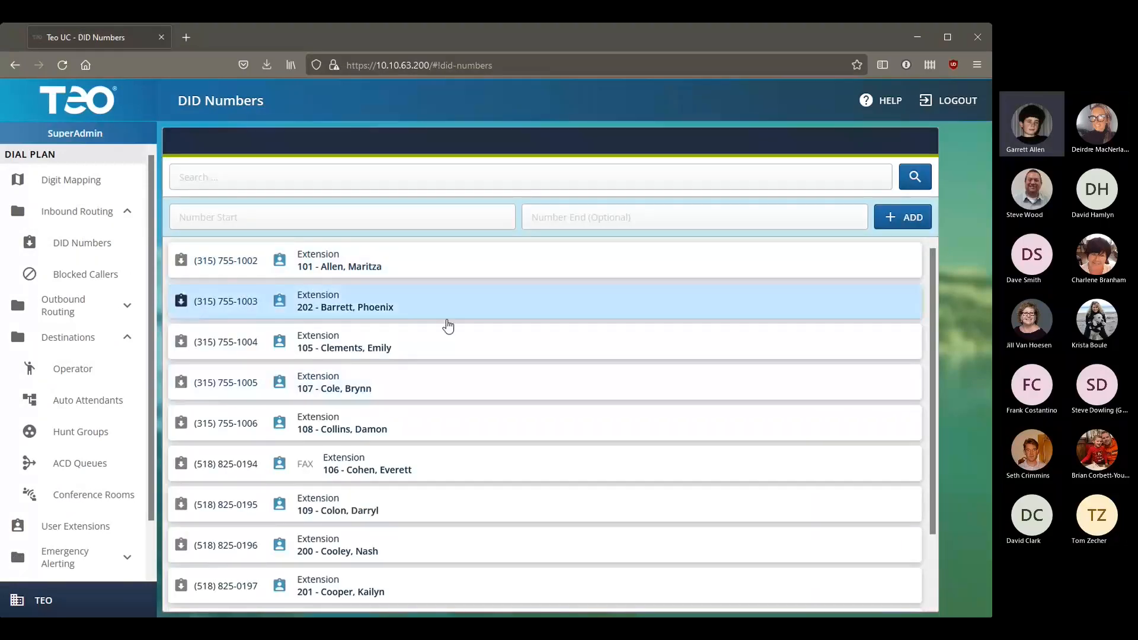
scroll(447, 344, down, 2)
scroll(415, 445, up, 2)
click(373, 276)
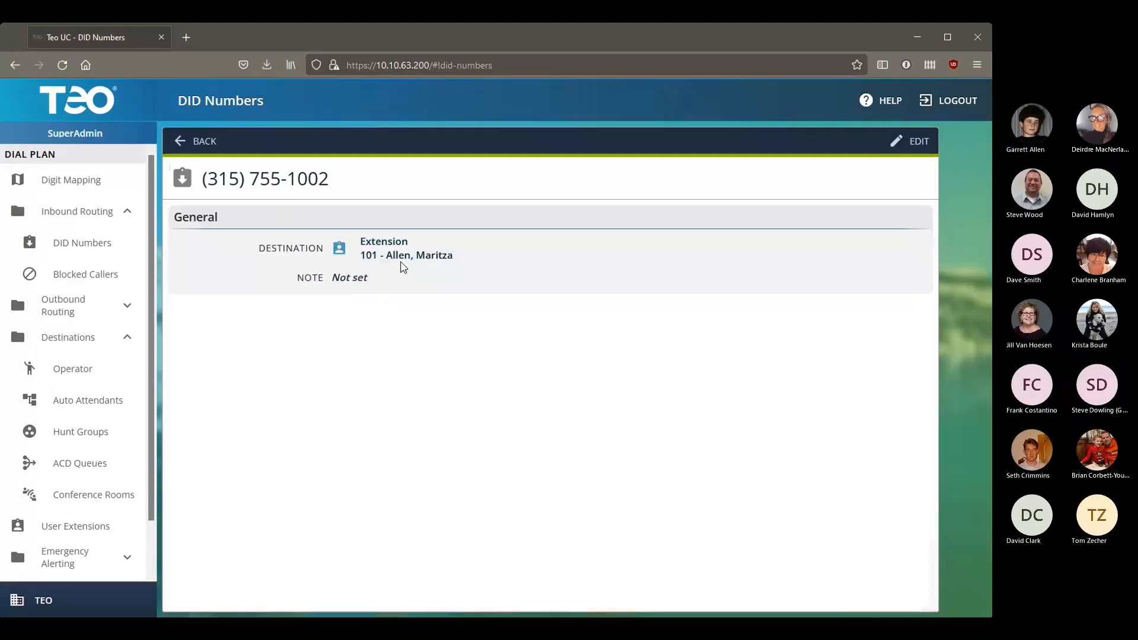
click(896, 142)
Step: Set its new destination to Auto Attendant 1000 - Main Number
click(824, 282)
click(554, 345)
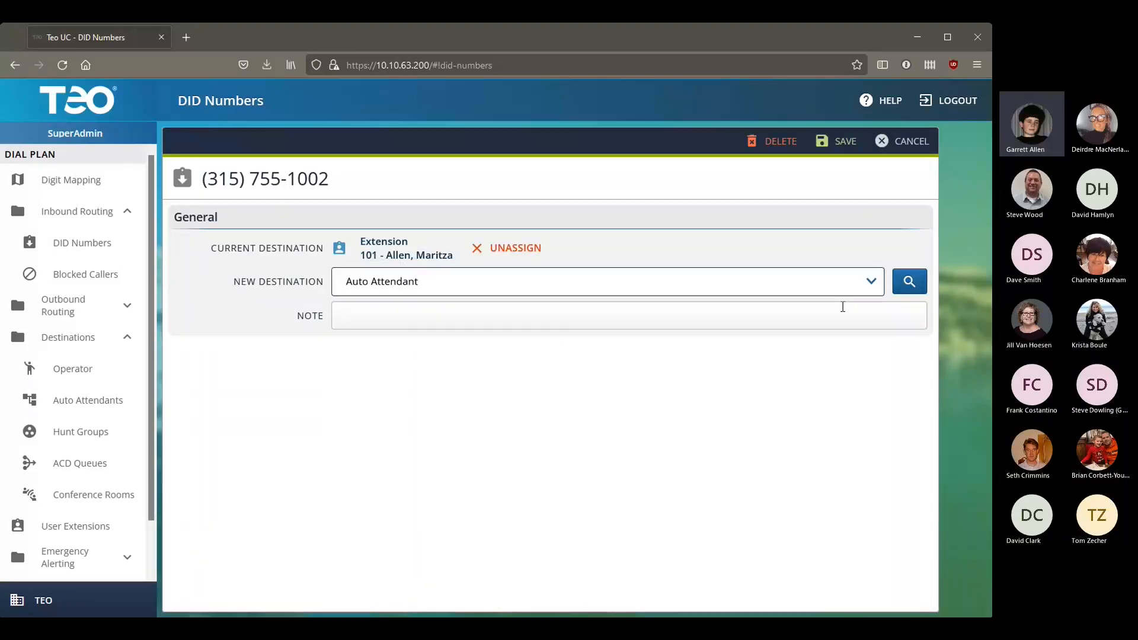
click(909, 281)
click(414, 350)
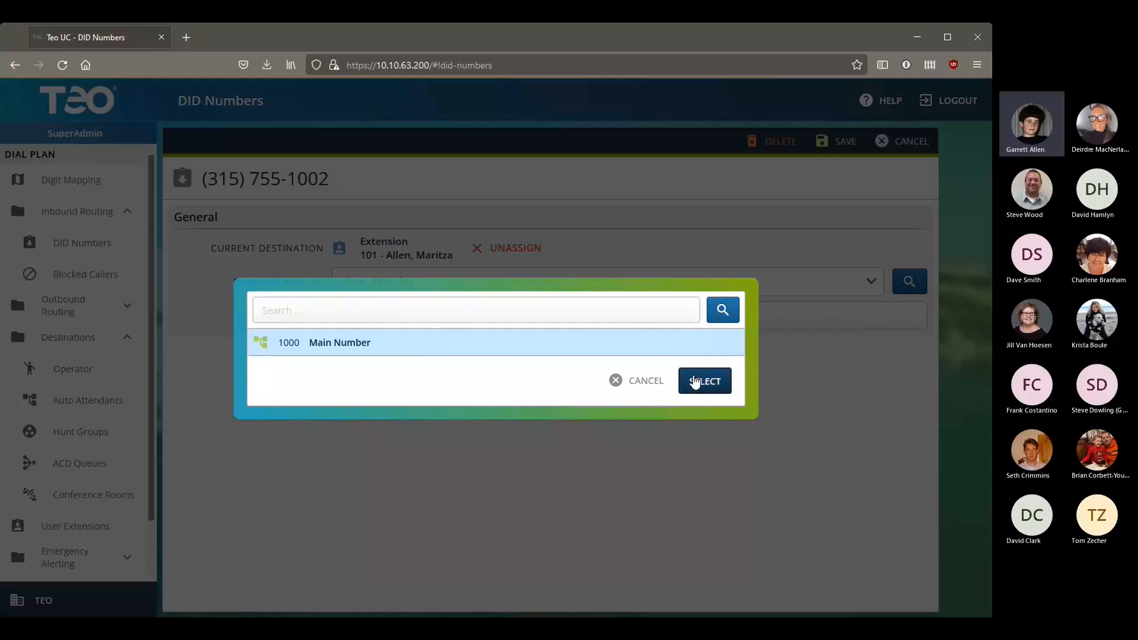
click(702, 381)
Step: Add the note 'Main published number', save, and return to the DID list
click(420, 327)
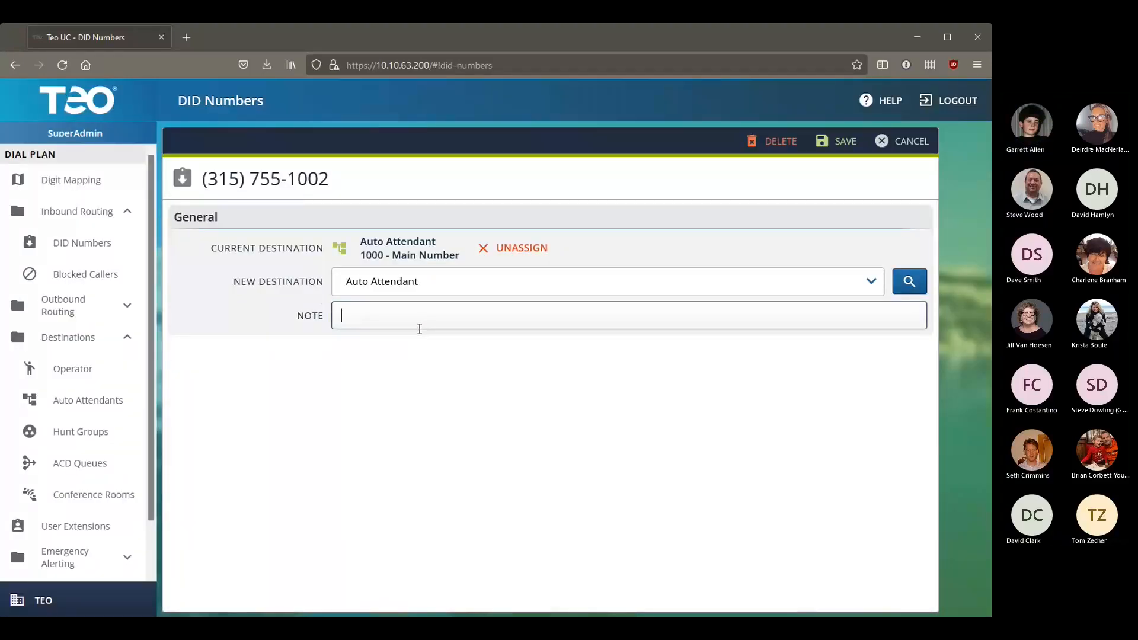
text(Main published number)
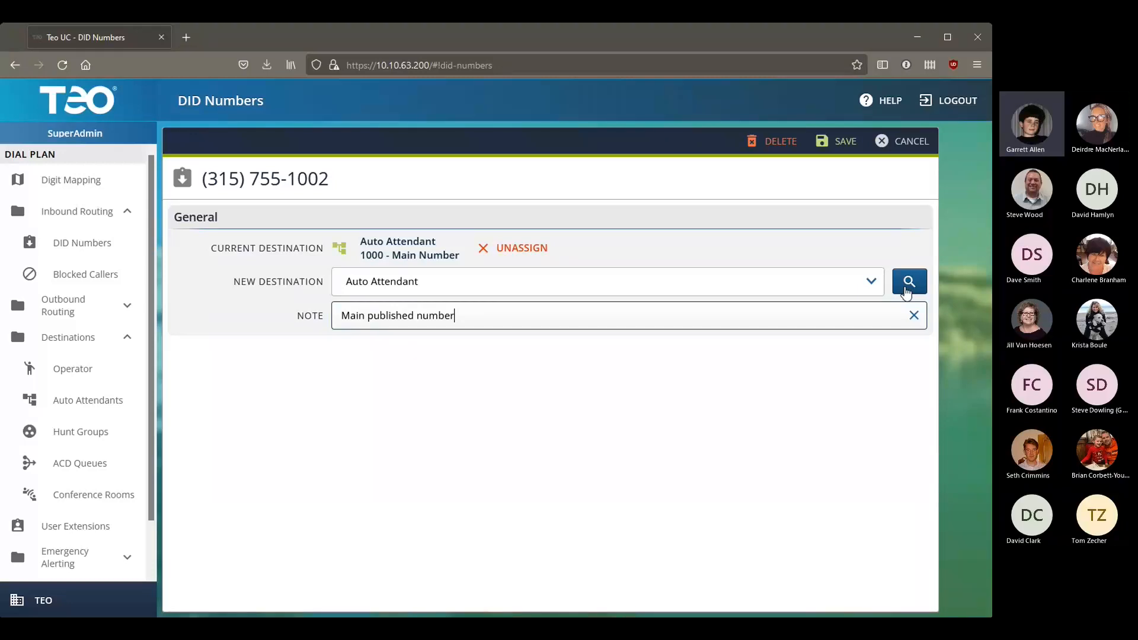
click(843, 146)
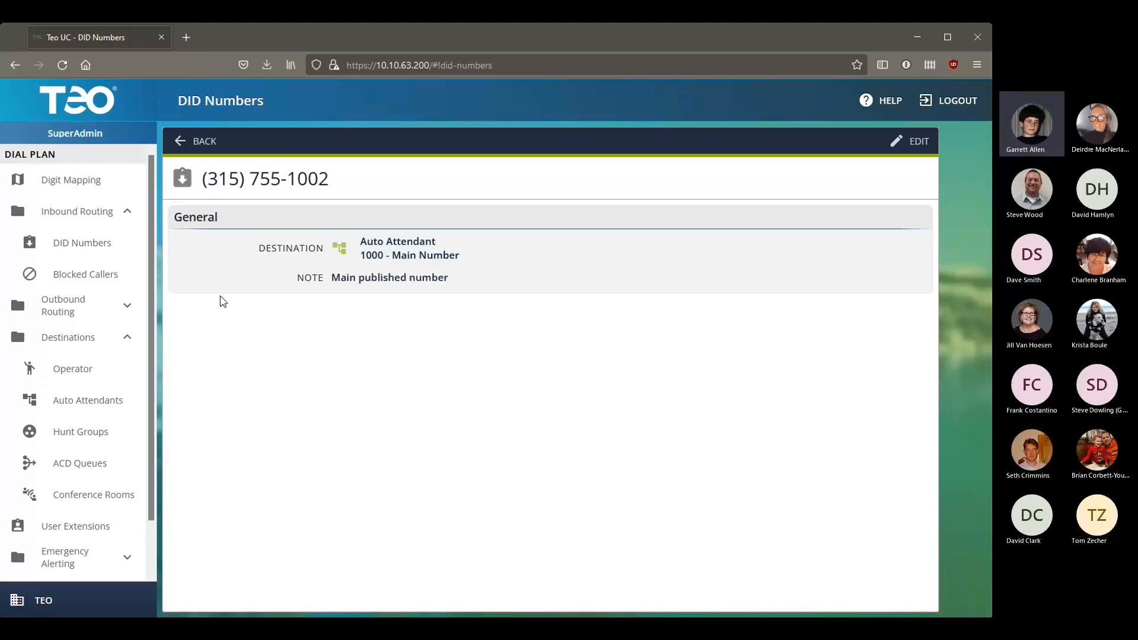
click(202, 152)
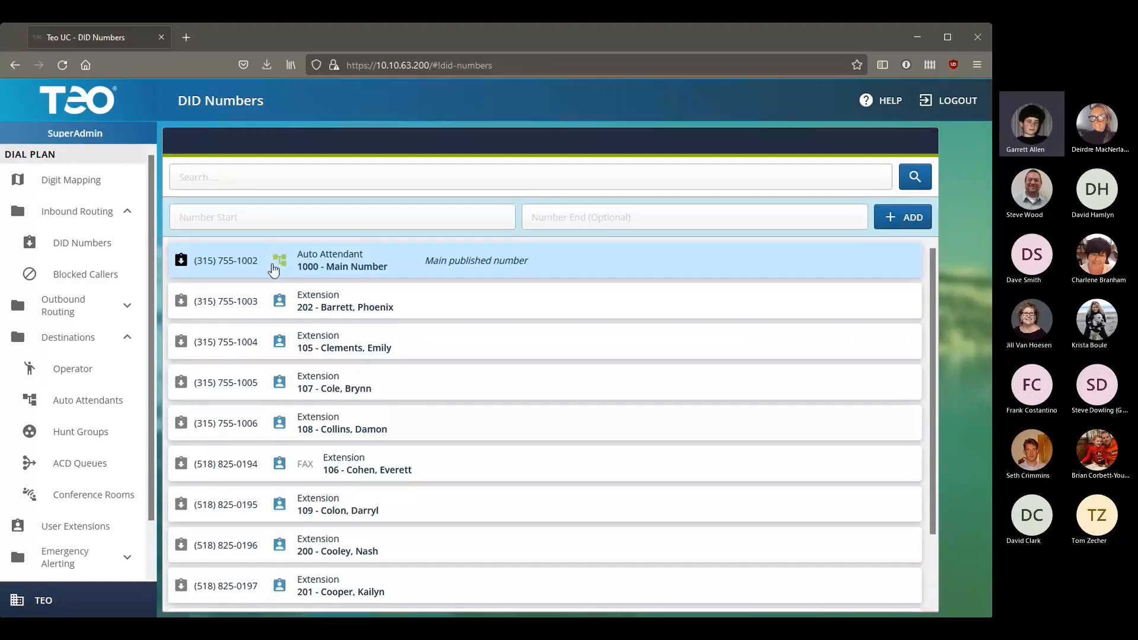
Step: Show the unassigned hunt groups and open hunt group 1010 for editing
click(104, 434)
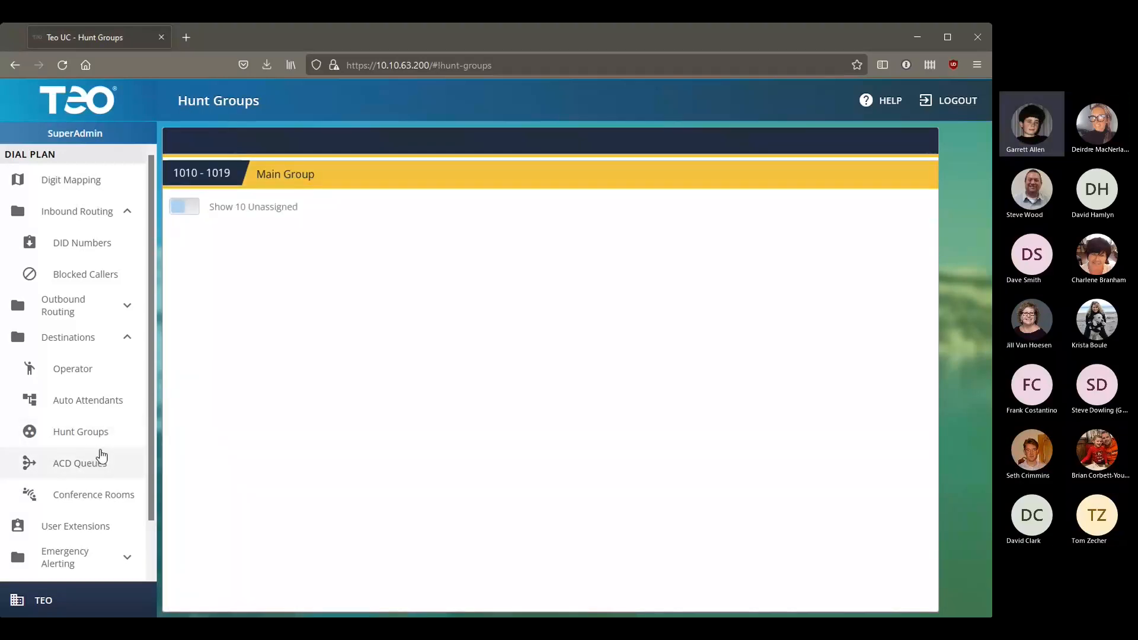
click(232, 211)
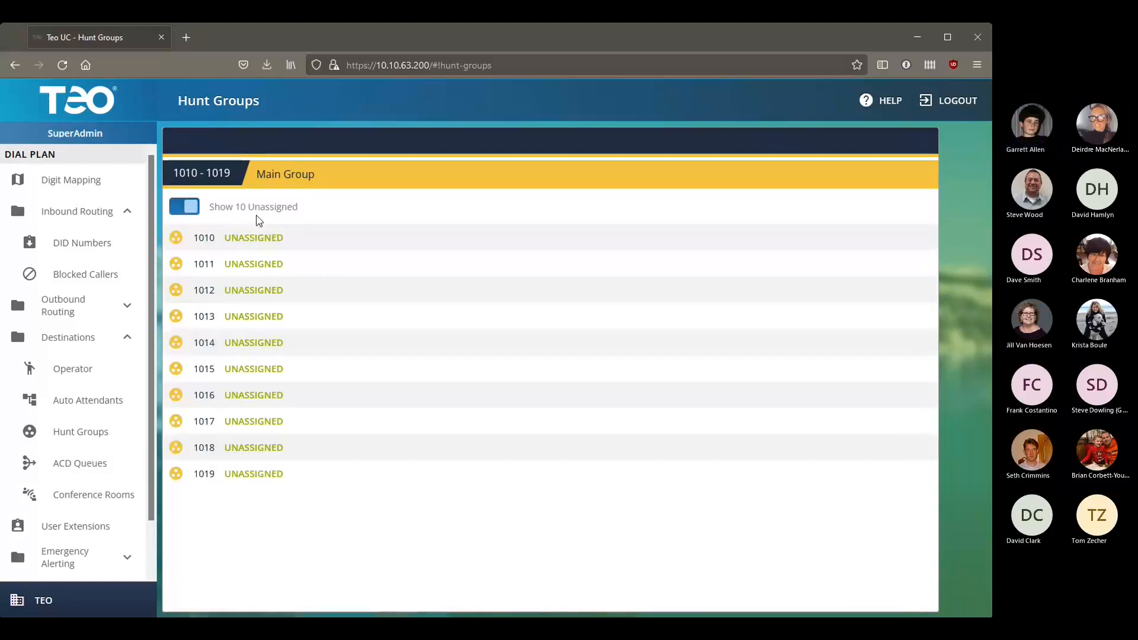
click(290, 240)
Step: Name the hunt group 'Business Office Main' and set its ring type to Simultaneous
click(454, 240)
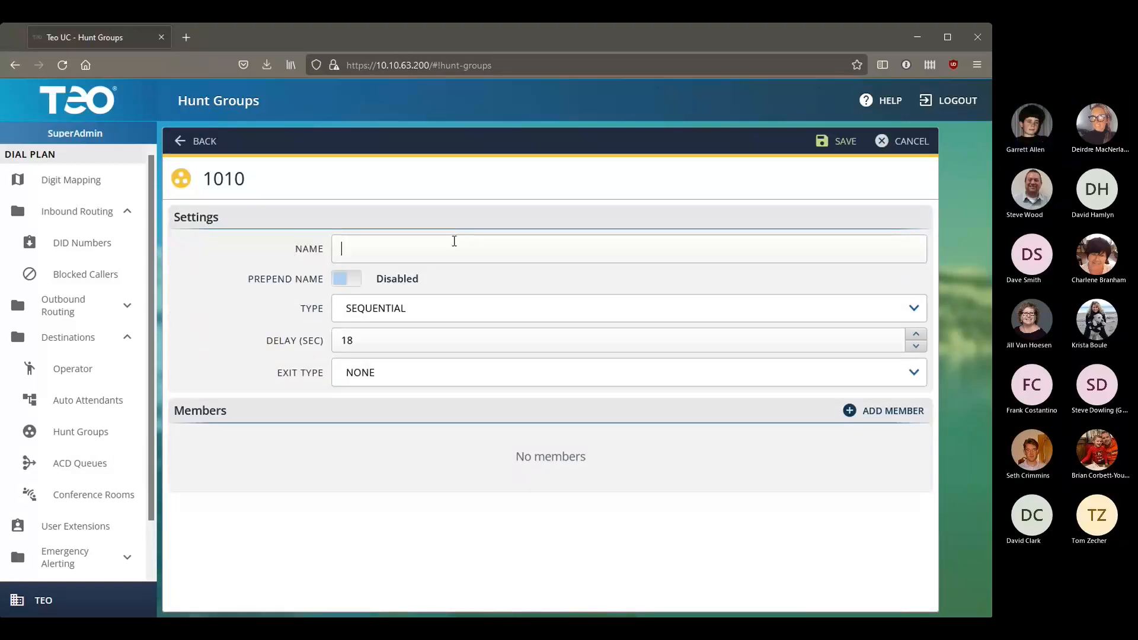
text(Busin)
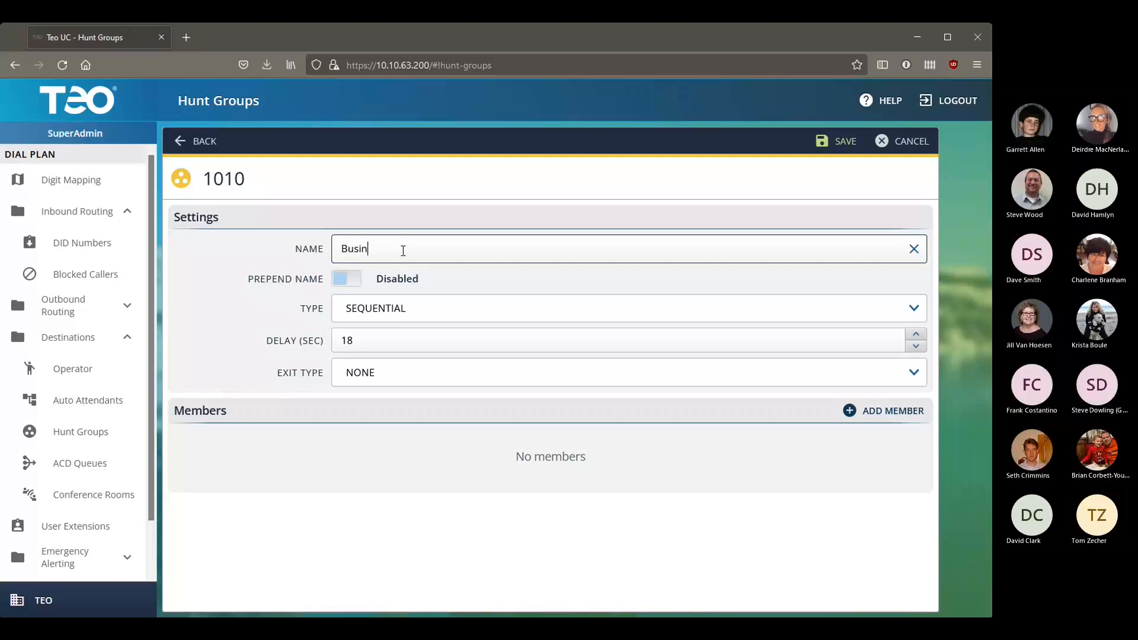
text(ess Office Main)
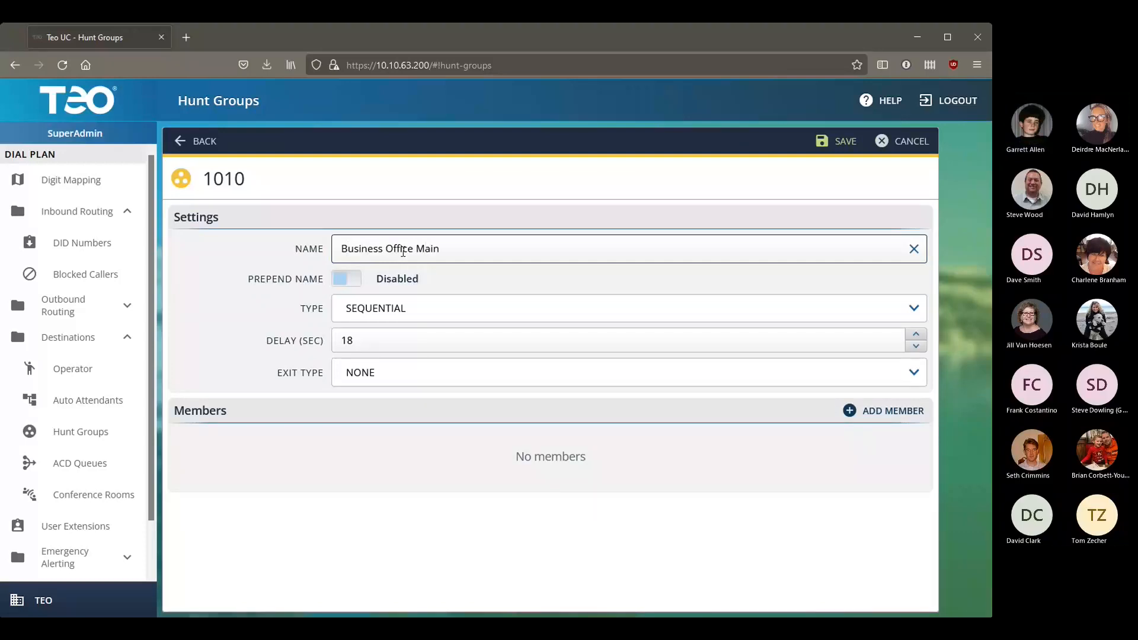
click(682, 315)
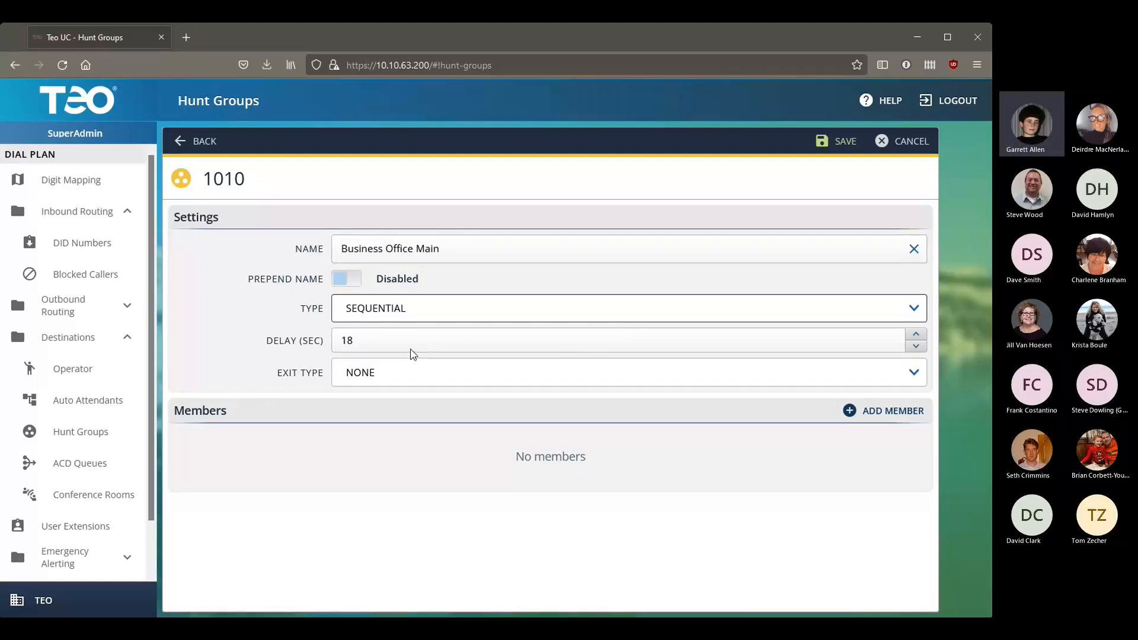
key(Down)
click(414, 313)
click(414, 333)
key(Down)
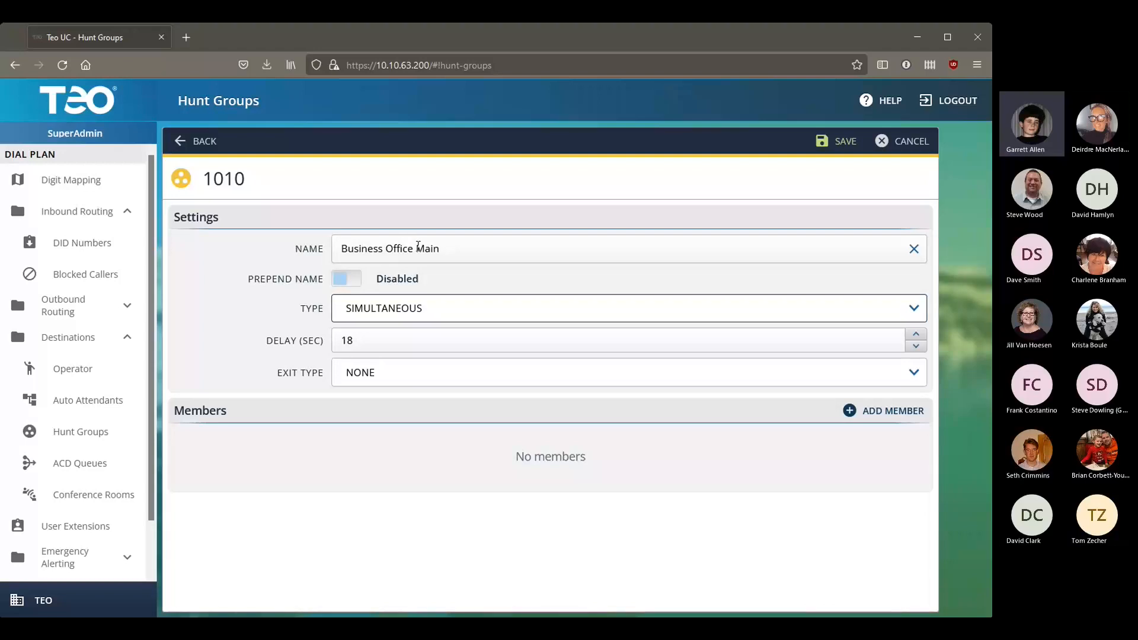
Step: Rename hunt group 1010 from 'Business Office Main' to 'Main HG' and enable Prepend Name
drag(415, 248, 206, 211)
key(BackSpace)
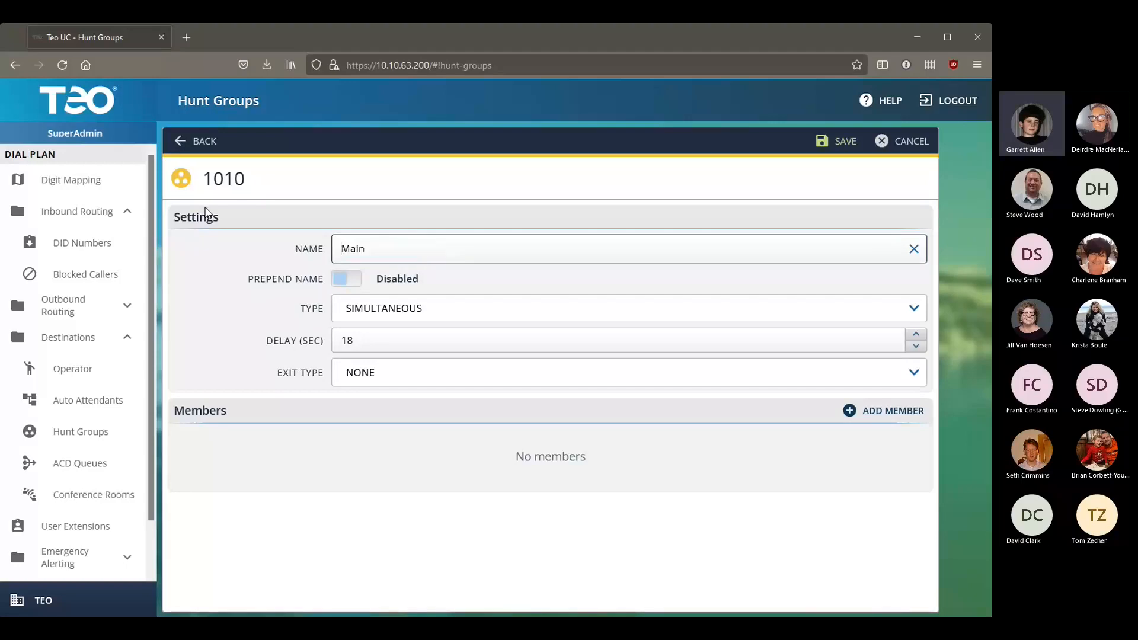
click(420, 251)
text(HG)
click(488, 286)
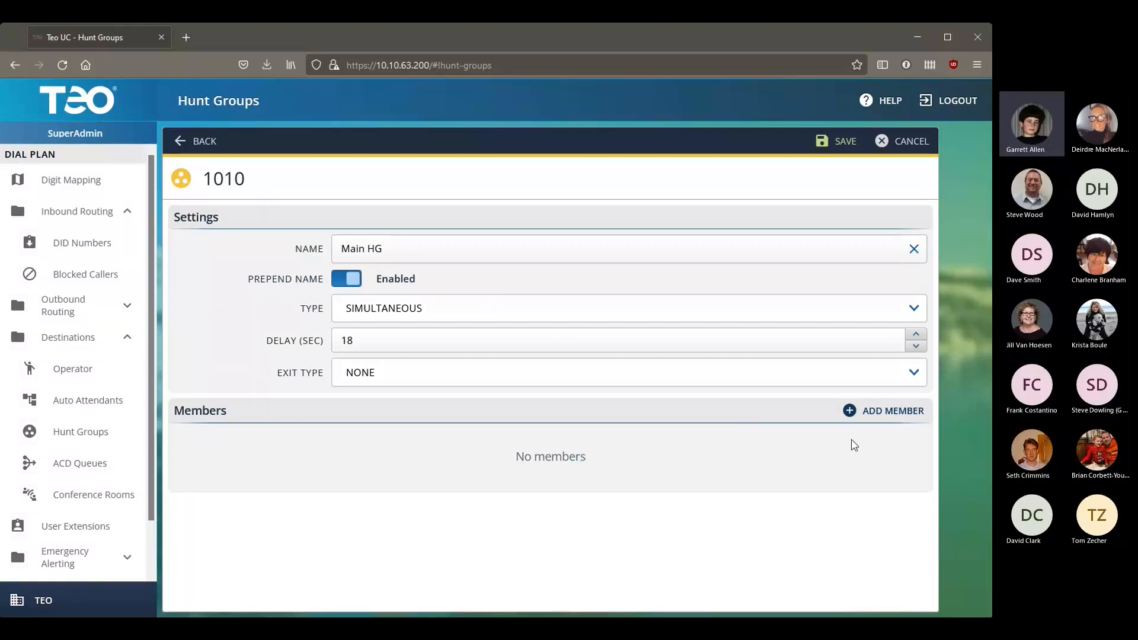
click(891, 418)
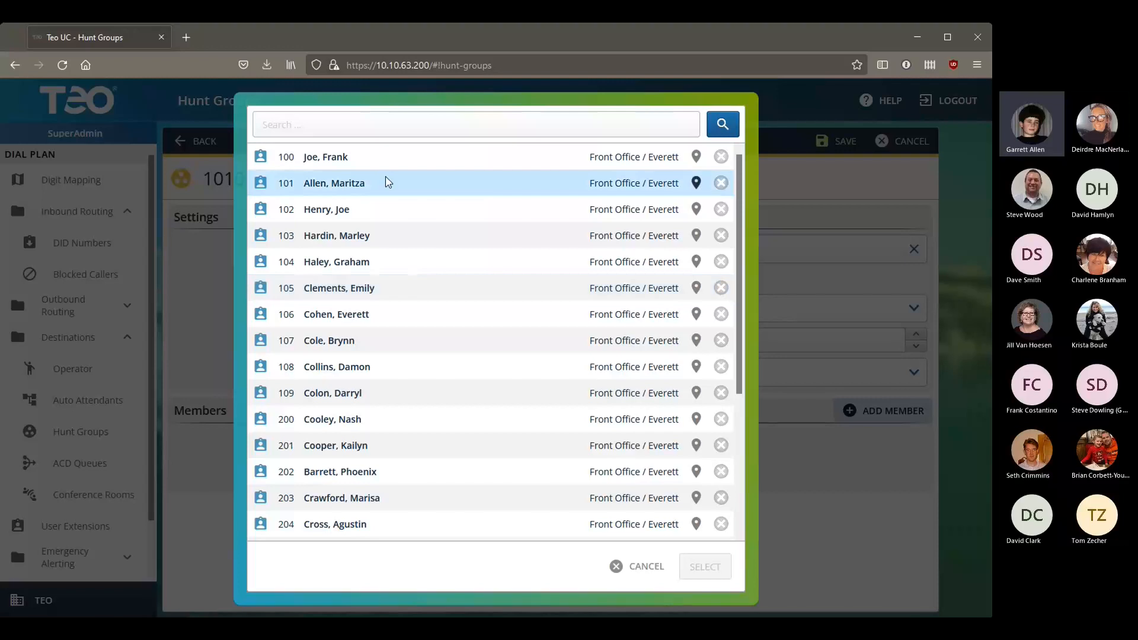
Step: Add extensions 100 and 101 as members of the hunt group
click(383, 160)
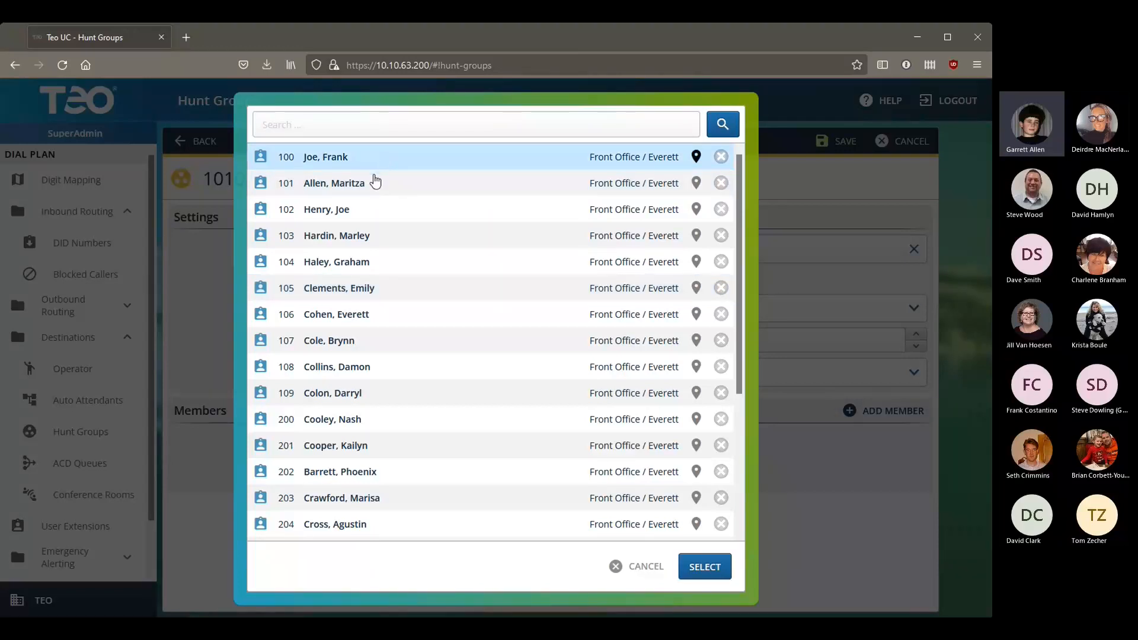
click(351, 265)
shift+click(363, 267)
shift+click(317, 172)
click(659, 471)
click(705, 567)
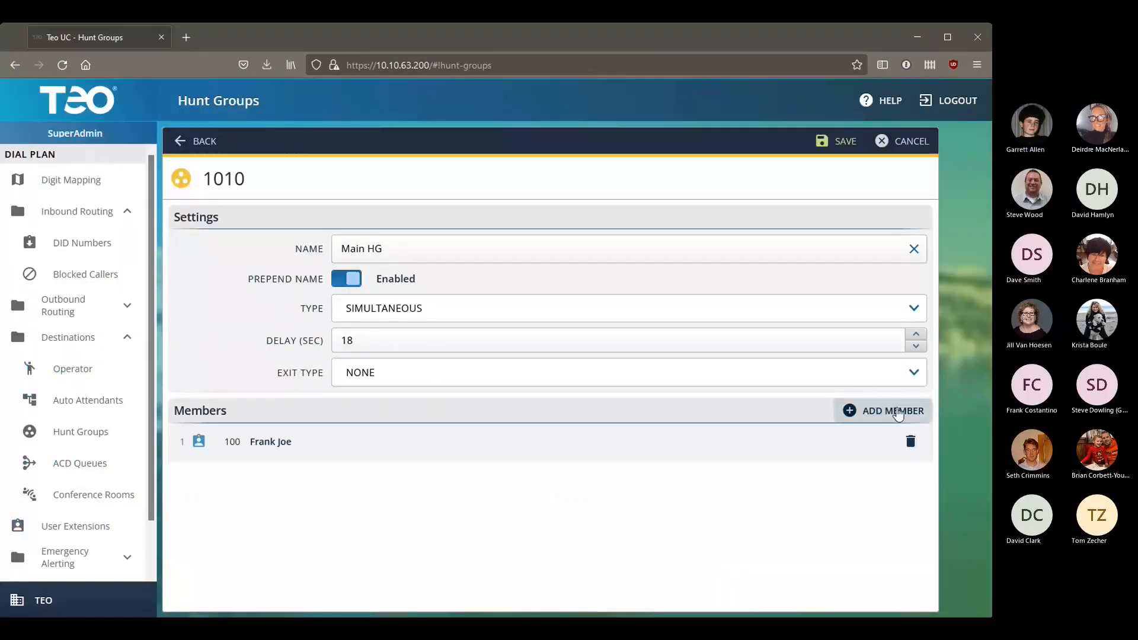
click(884, 411)
click(411, 159)
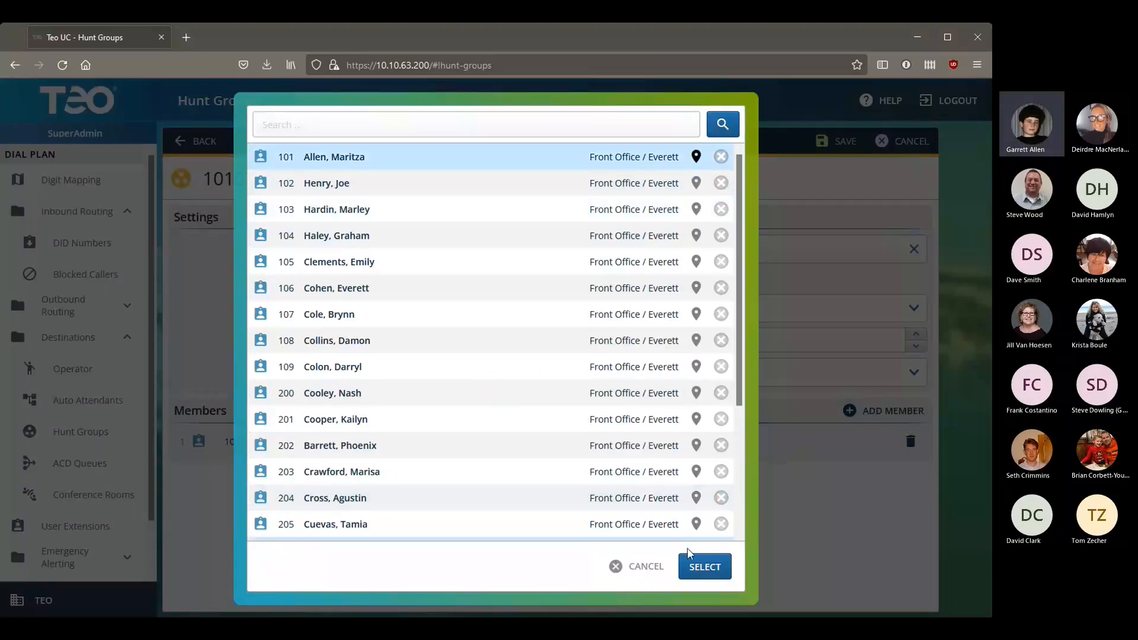
click(705, 567)
Step: Add extensions 102, 103 and 104 as the remaining hunt group members
click(857, 411)
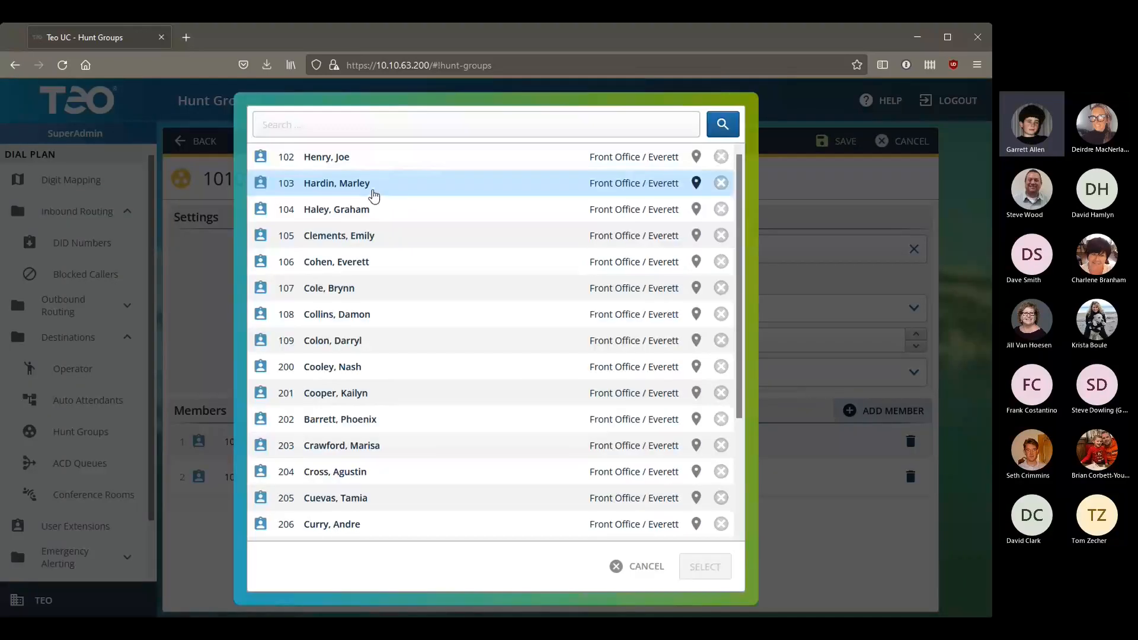
click(377, 167)
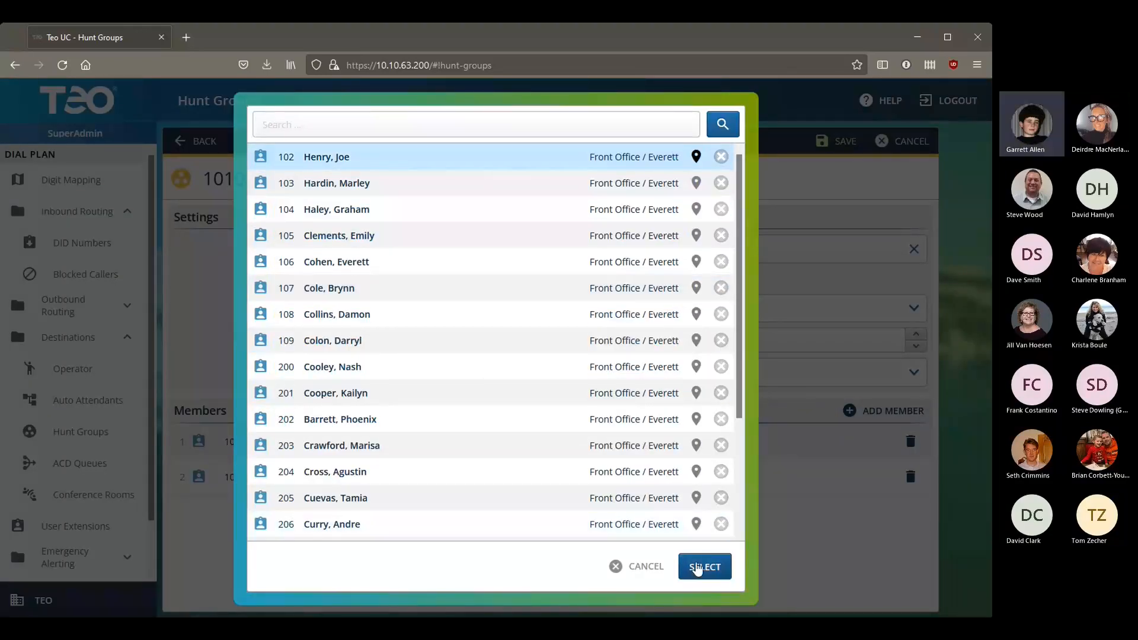
click(697, 569)
click(881, 413)
click(450, 158)
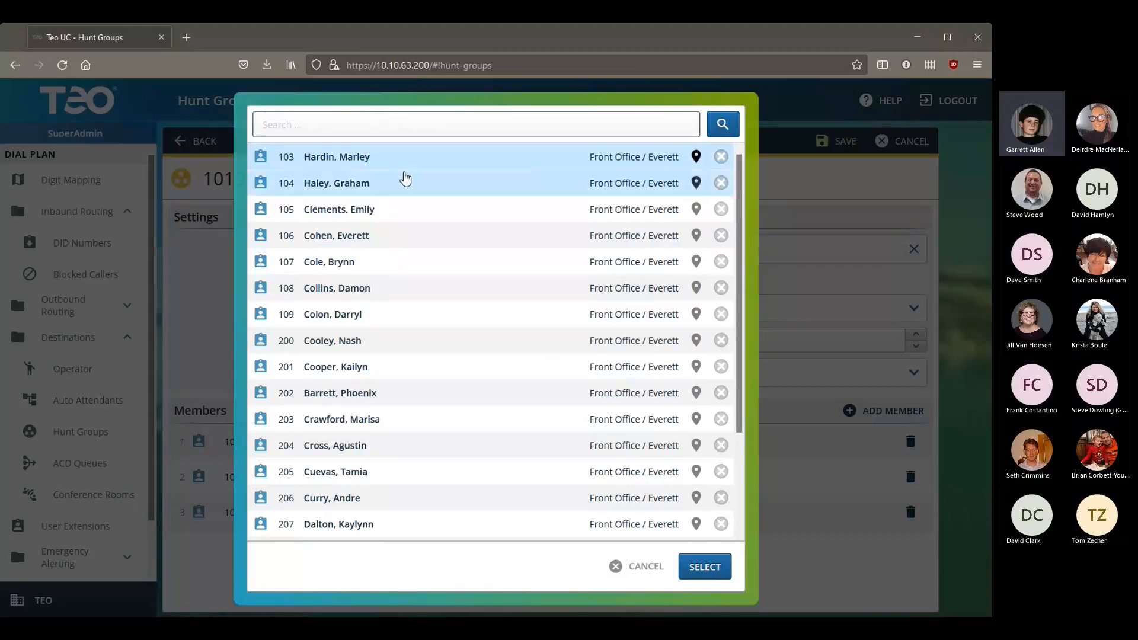
click(703, 568)
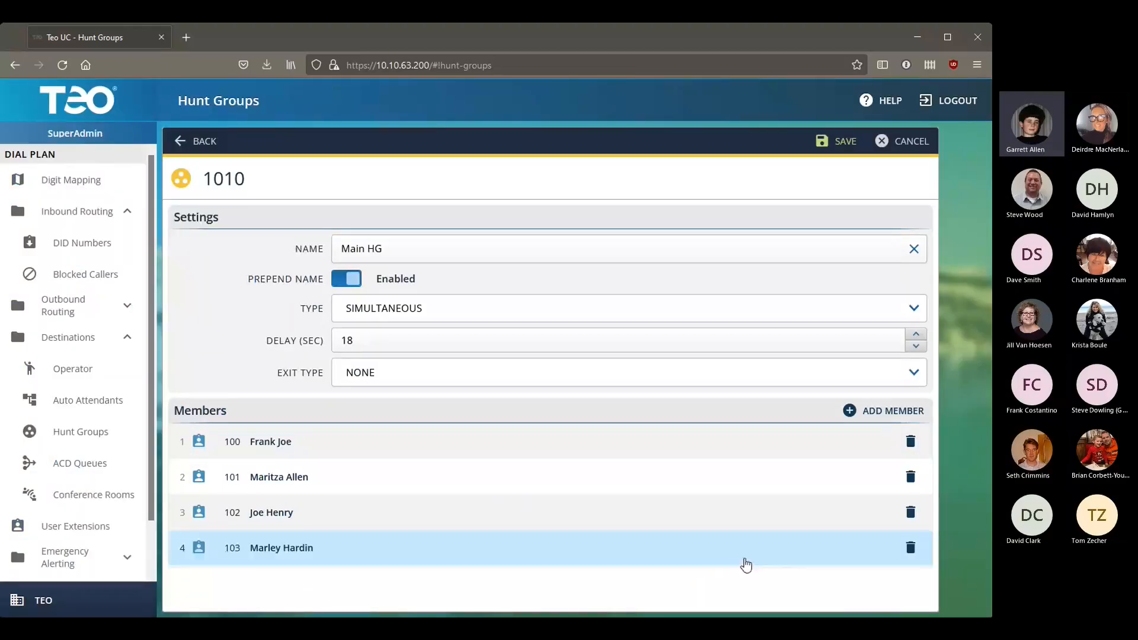
click(889, 413)
click(376, 158)
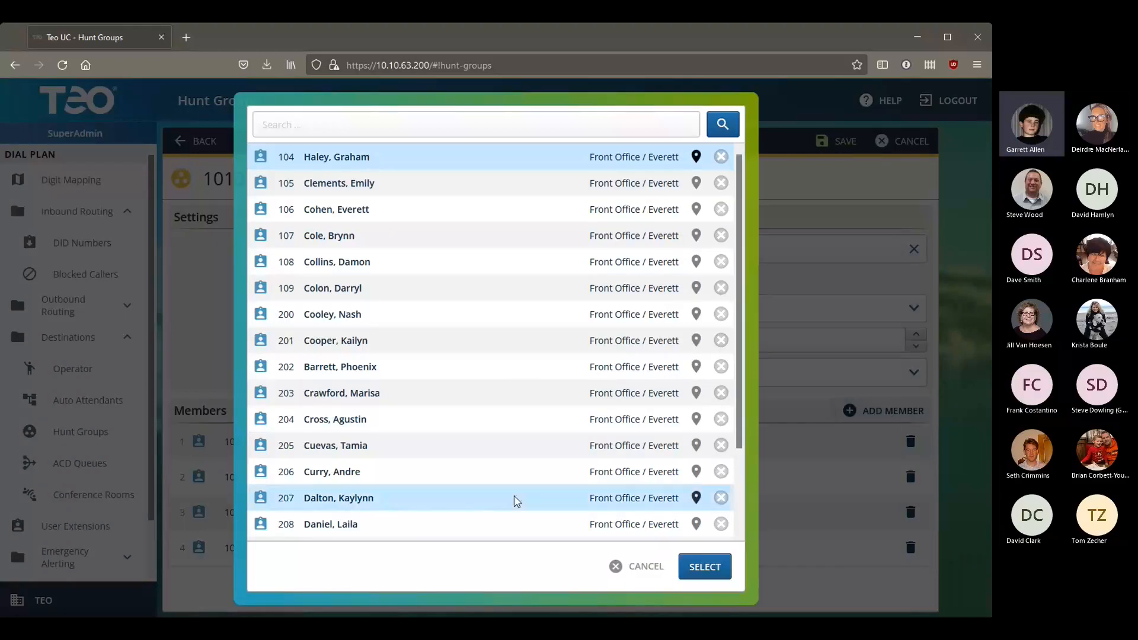
click(555, 455)
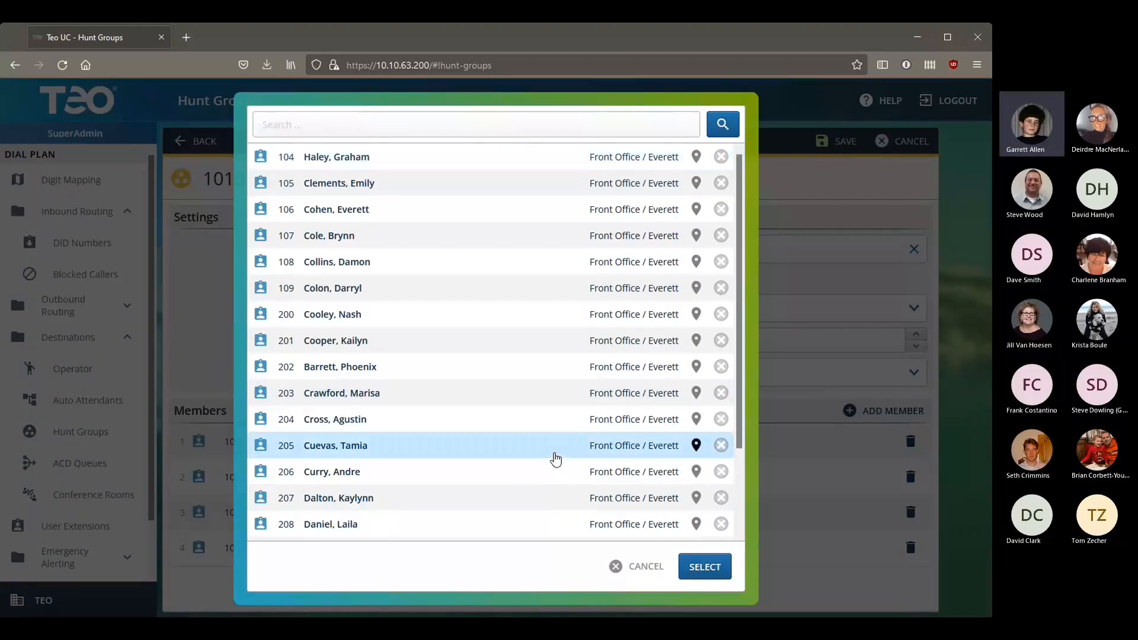
click(443, 159)
click(705, 568)
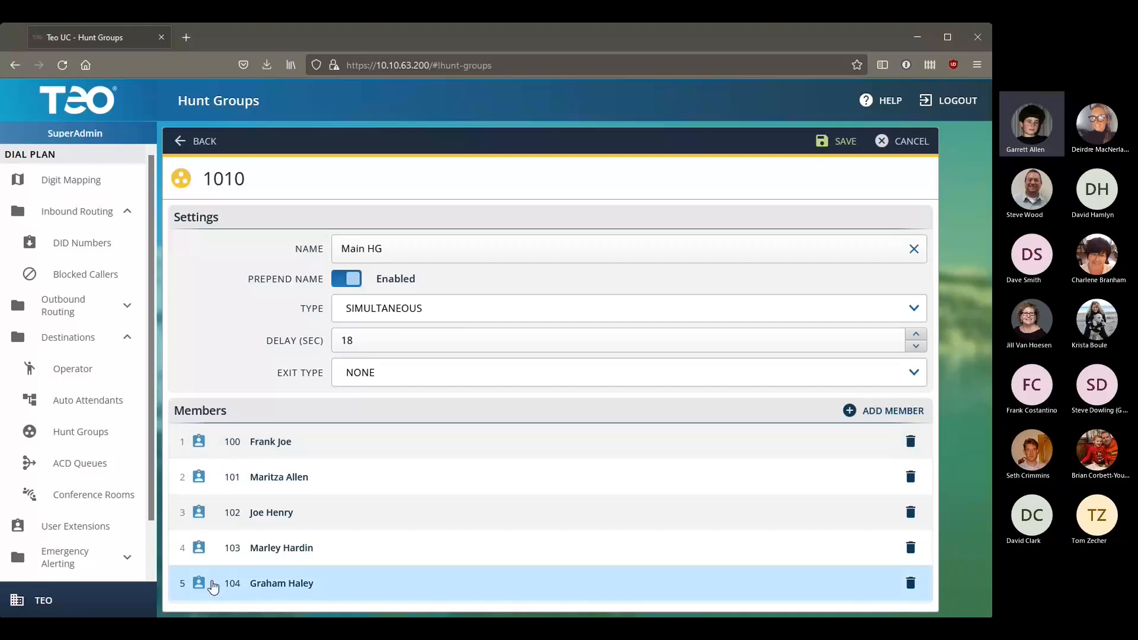
drag(214, 588, 379, 584)
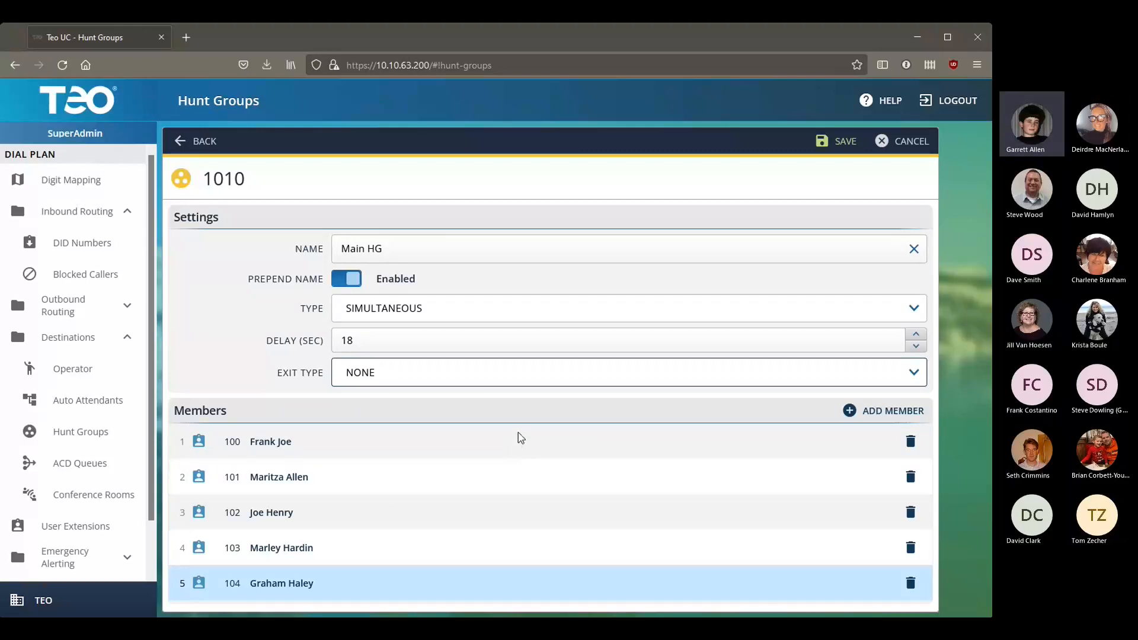
Step: Set the exit to Voicemail 100, save hunt group 1010, and go to ACD Queues
click(471, 491)
click(896, 407)
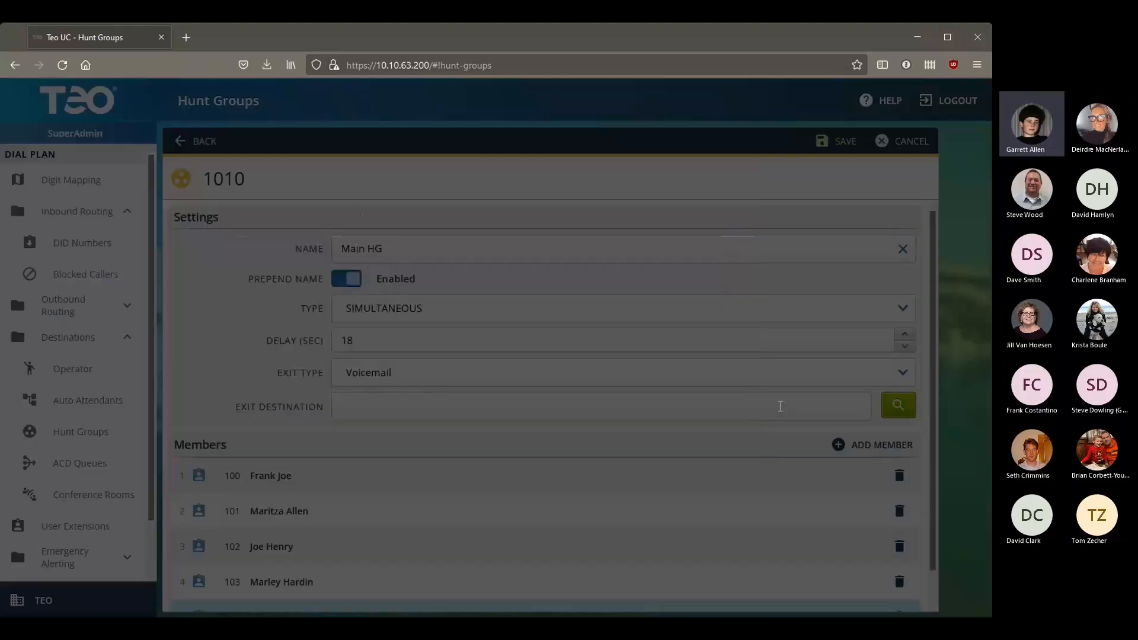
click(320, 156)
click(708, 567)
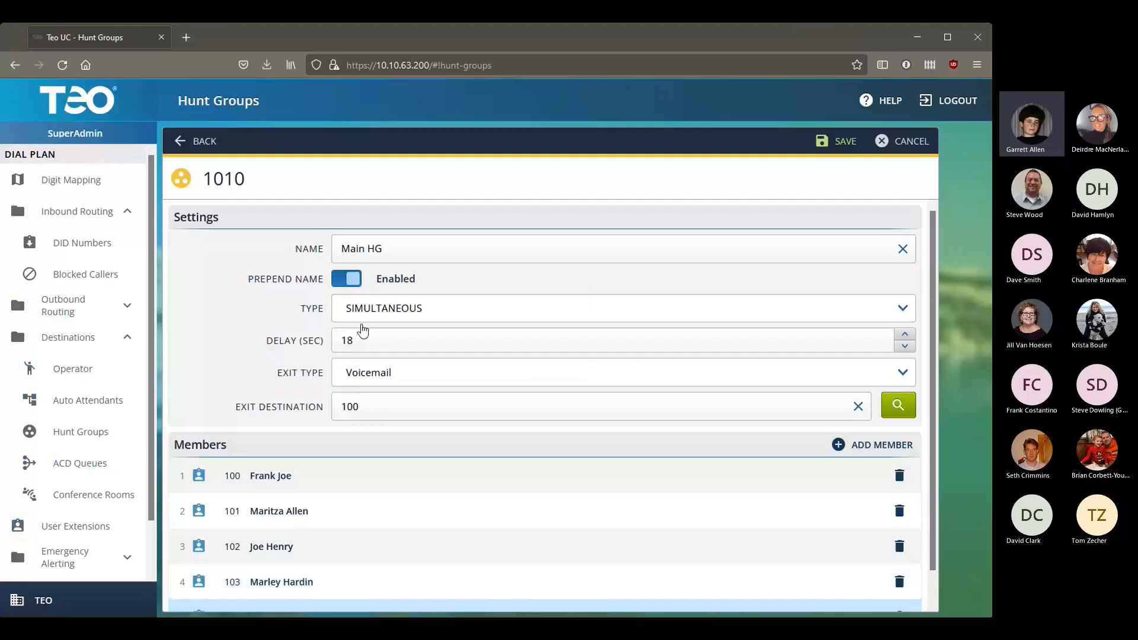
scroll(663, 403, down, 1)
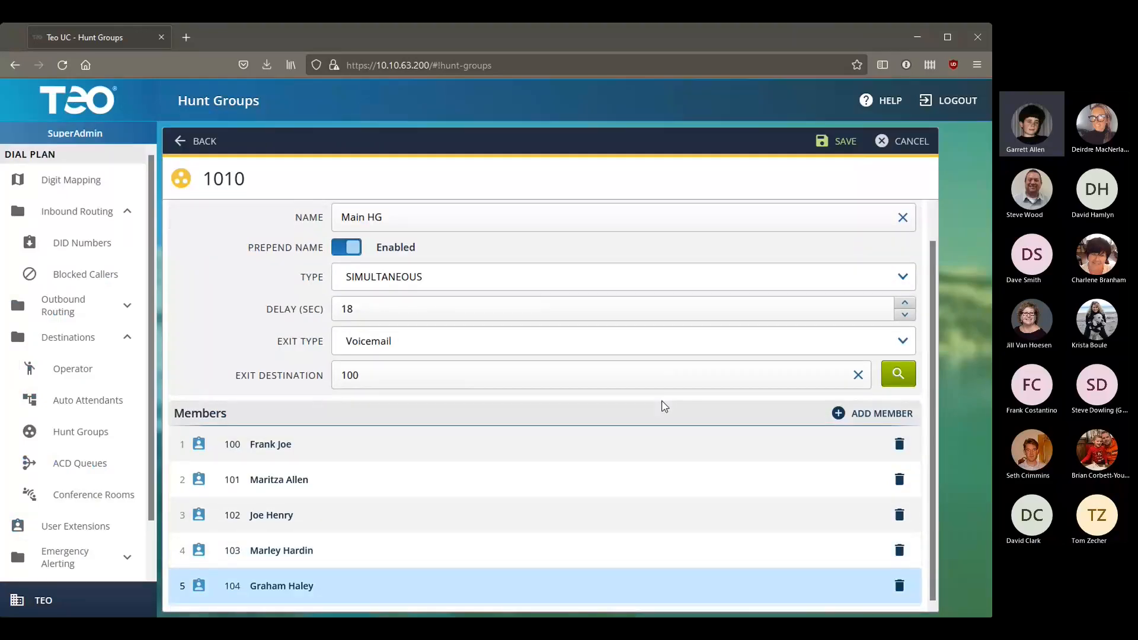
click(847, 148)
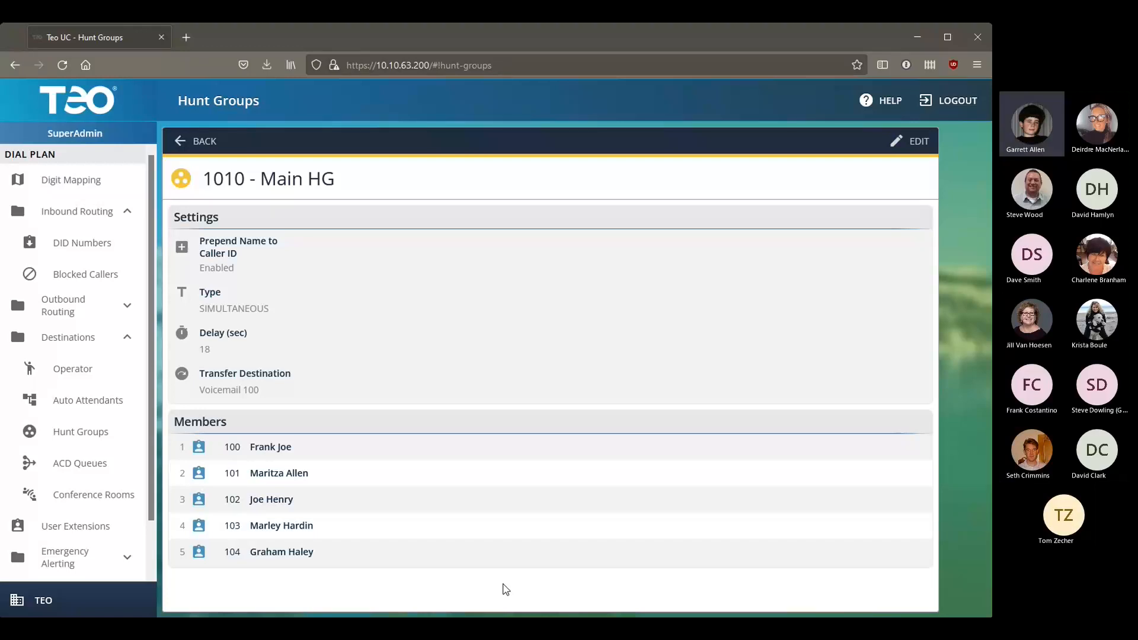
click(79, 471)
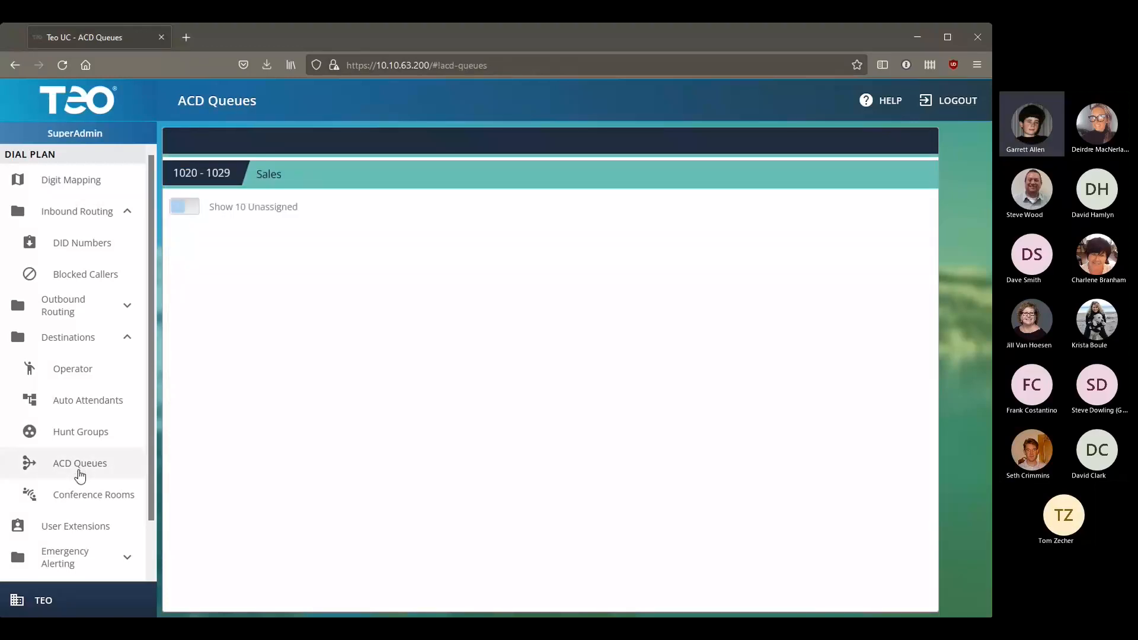
Step: List the ten unassigned Sales queues and open queue 1020's settings form
click(194, 210)
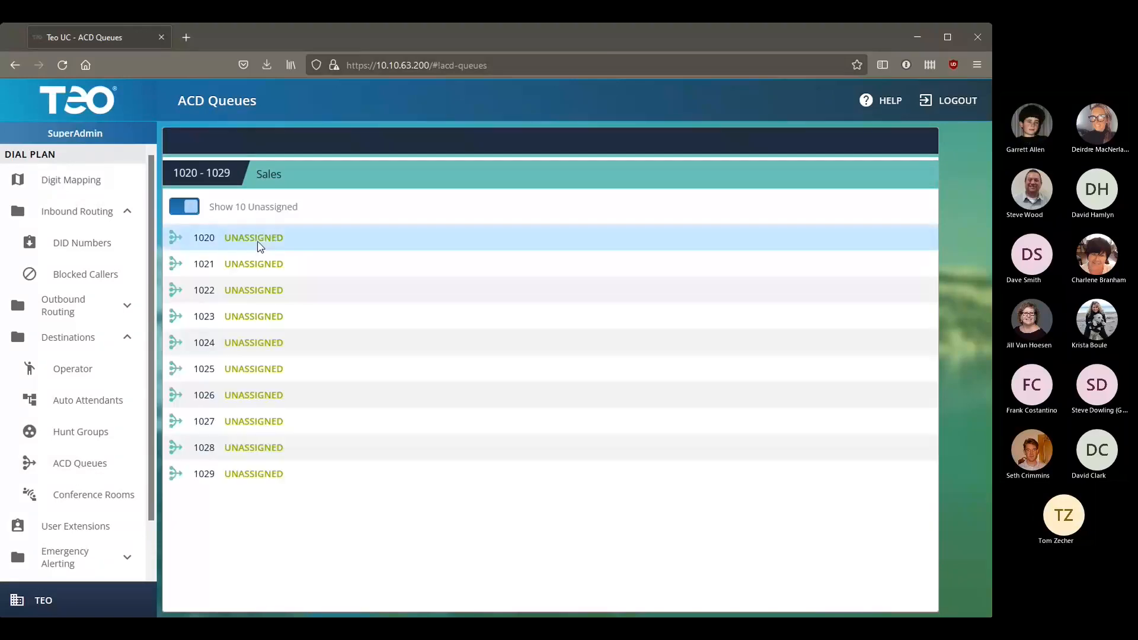
click(304, 240)
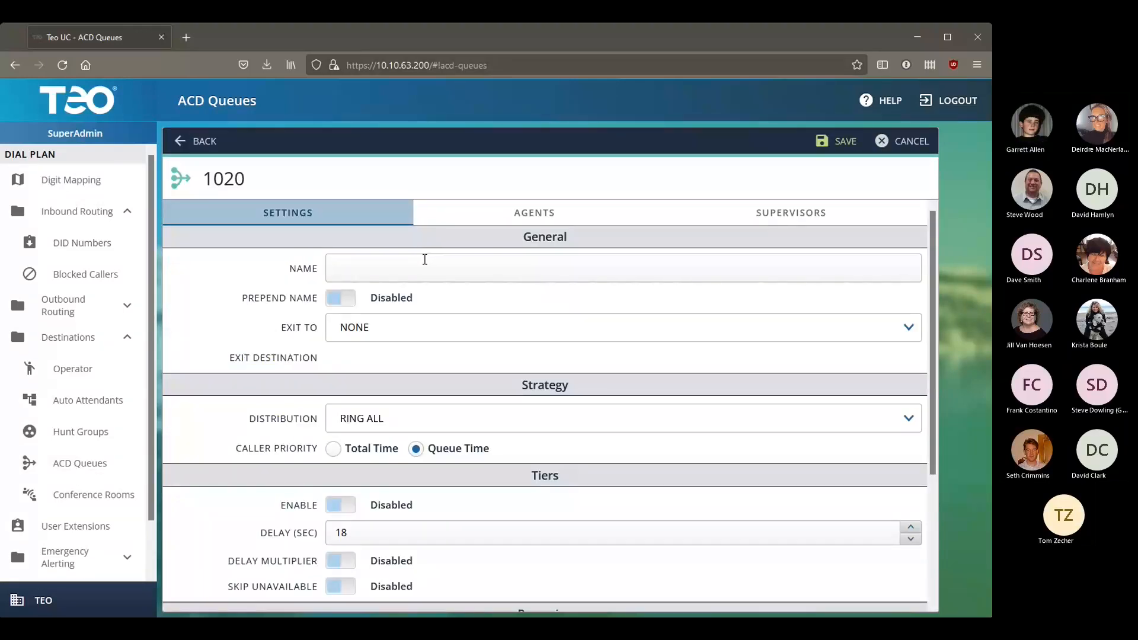
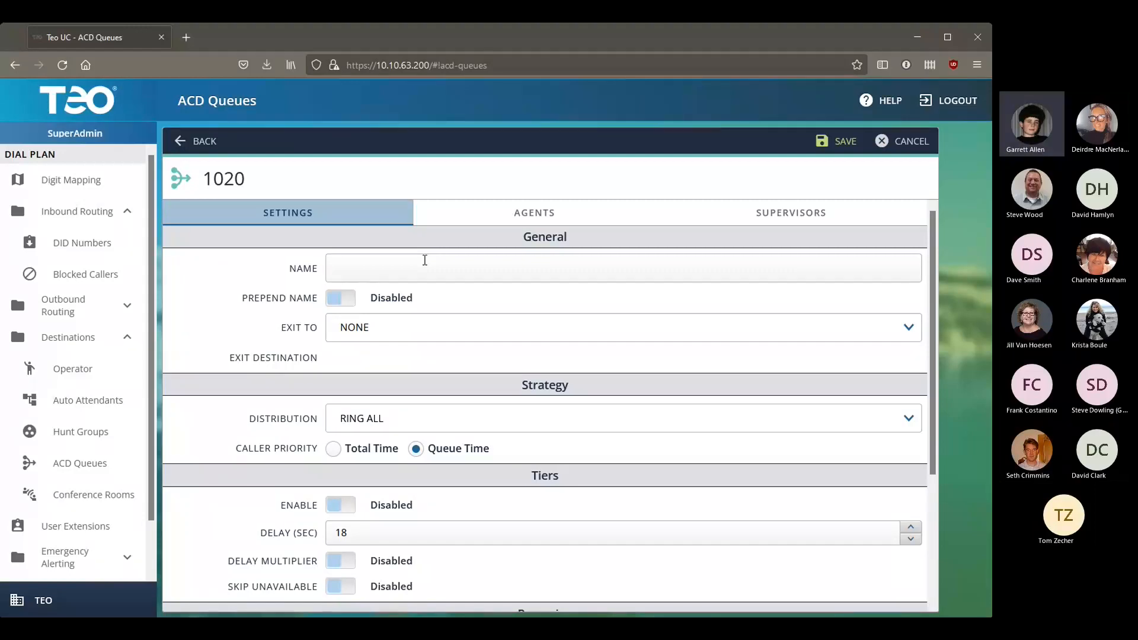
Step: Name queue 1020 'Sales ACD', enable Prepend Name, and exit callers to Voicemail extension 109
text(Sales ACD)
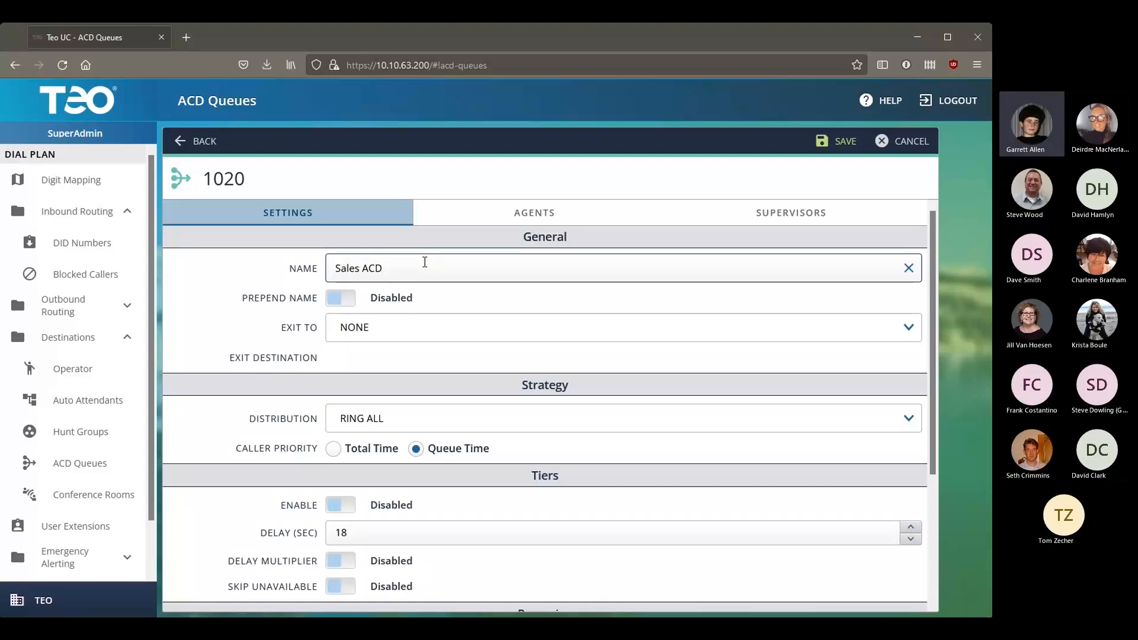
click(338, 299)
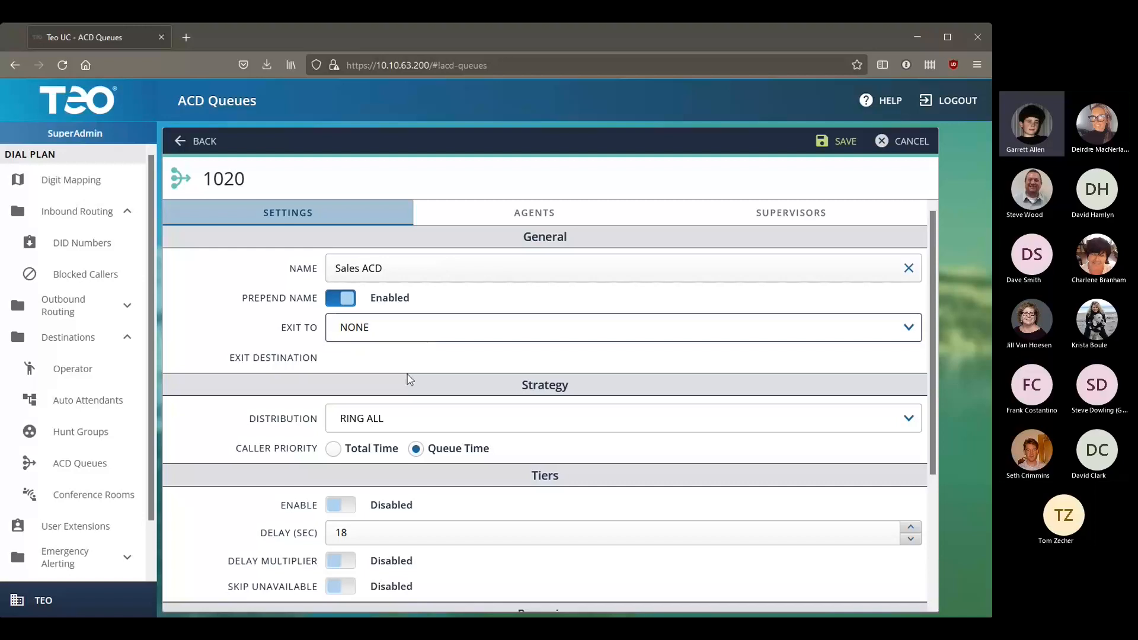
click(385, 451)
click(911, 368)
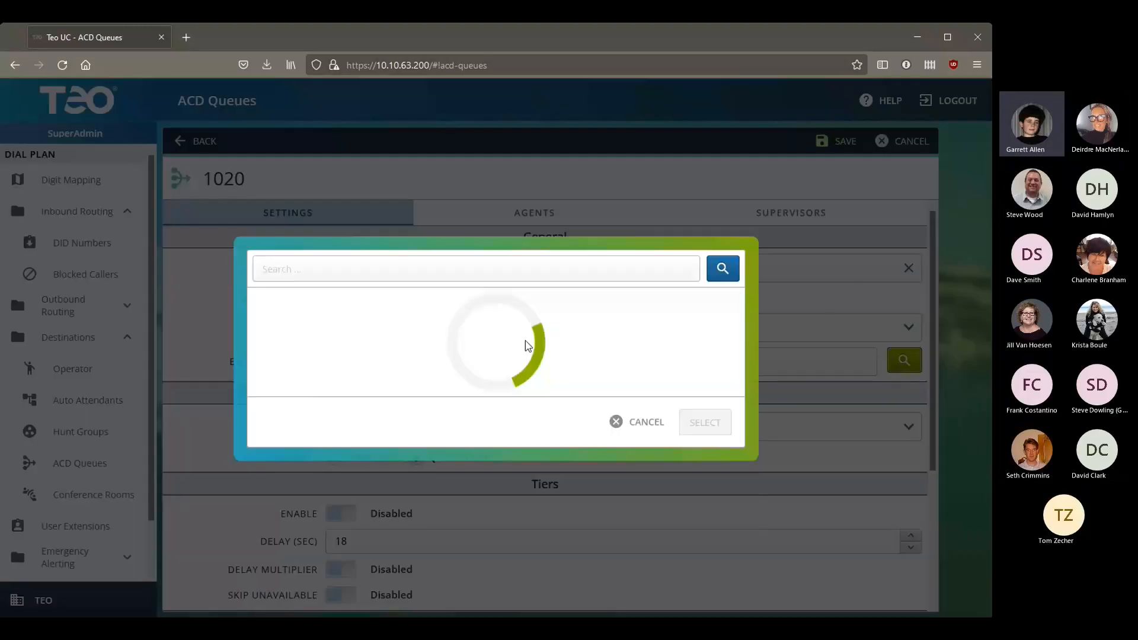
click(376, 393)
click(698, 570)
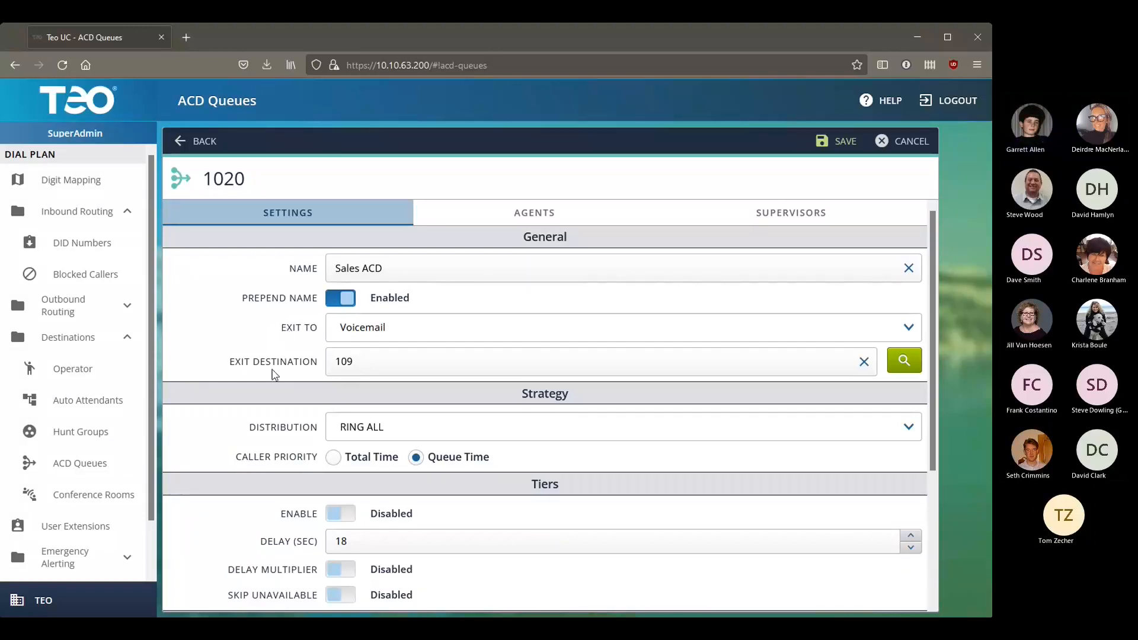
Step: Set the Sales ACD queue's caller priority to Total Time
scroll(310, 336, down, 3)
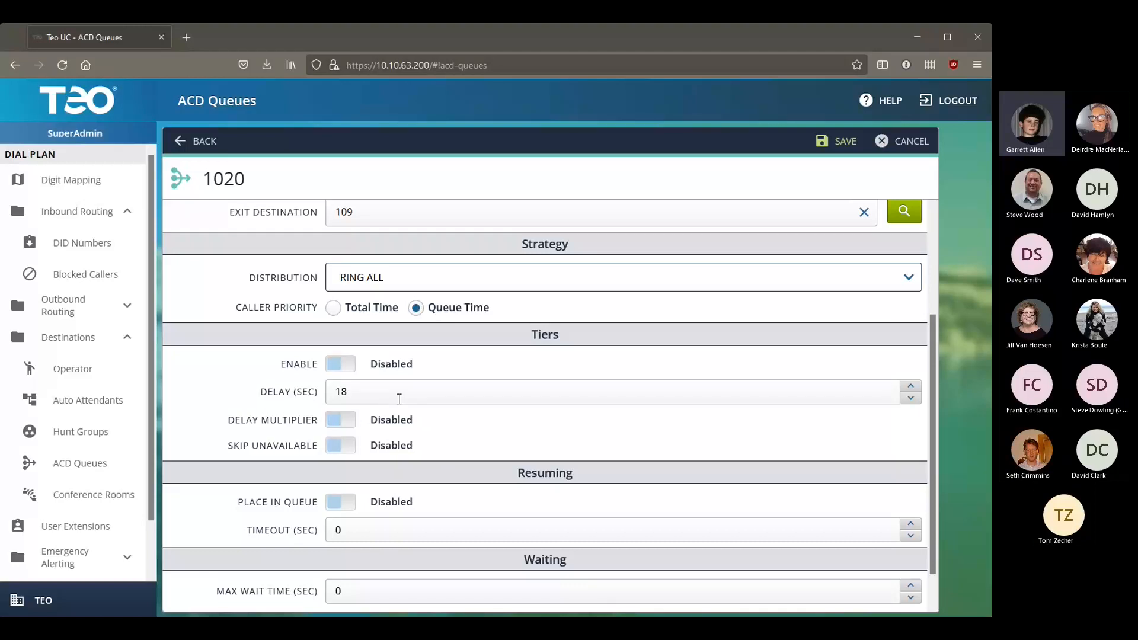
click(353, 315)
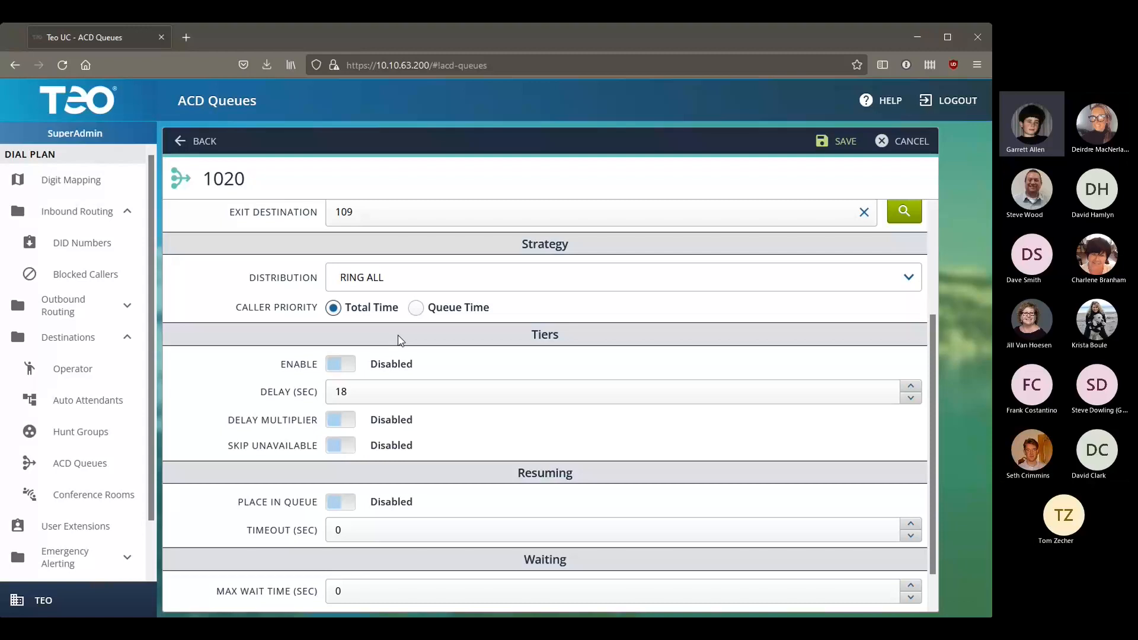
click(352, 365)
click(354, 365)
click(409, 390)
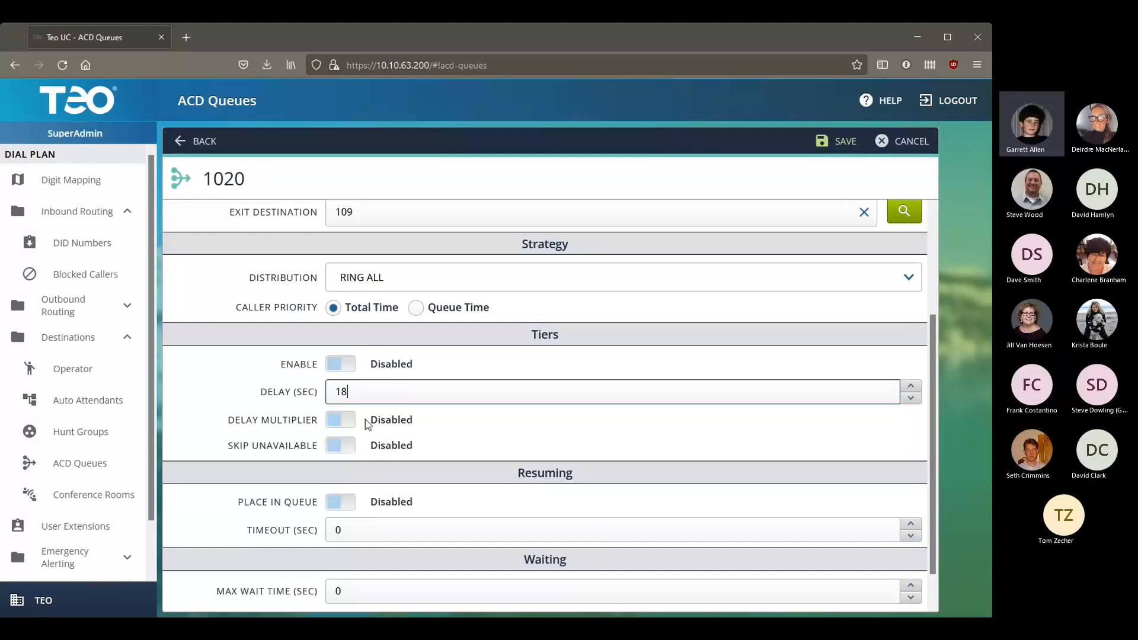
click(341, 430)
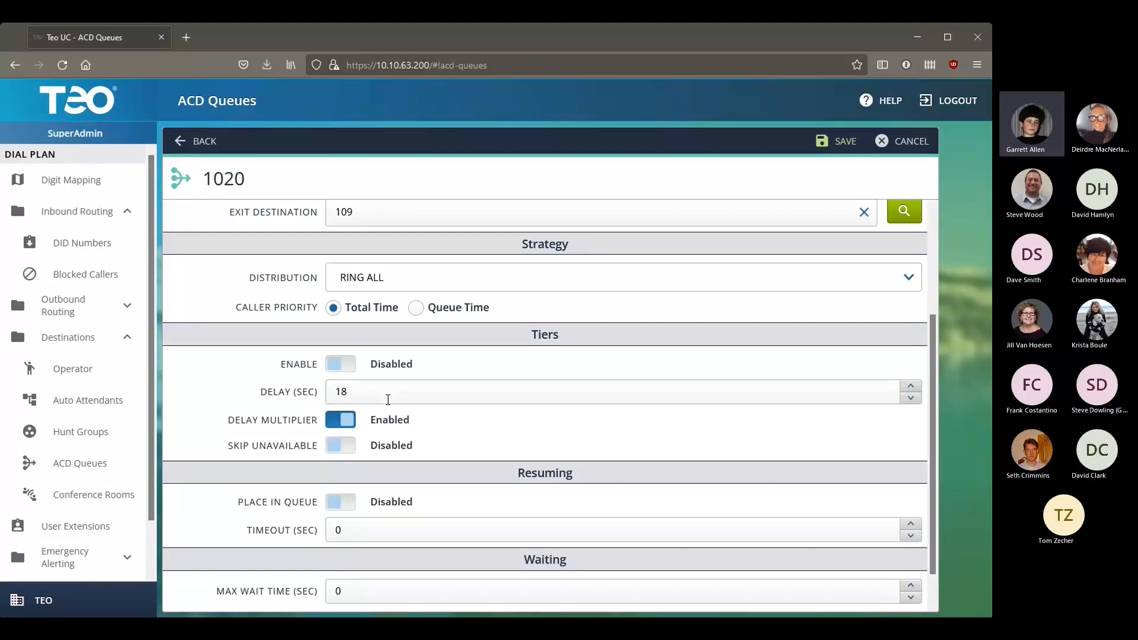
click(348, 424)
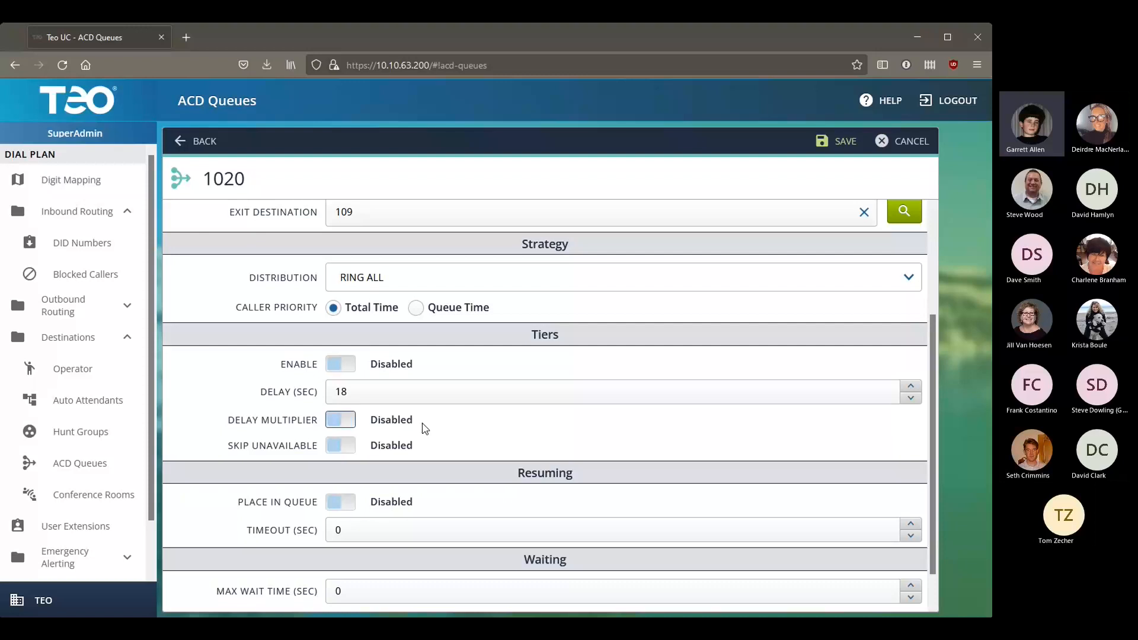
scroll(425, 428, down, 1)
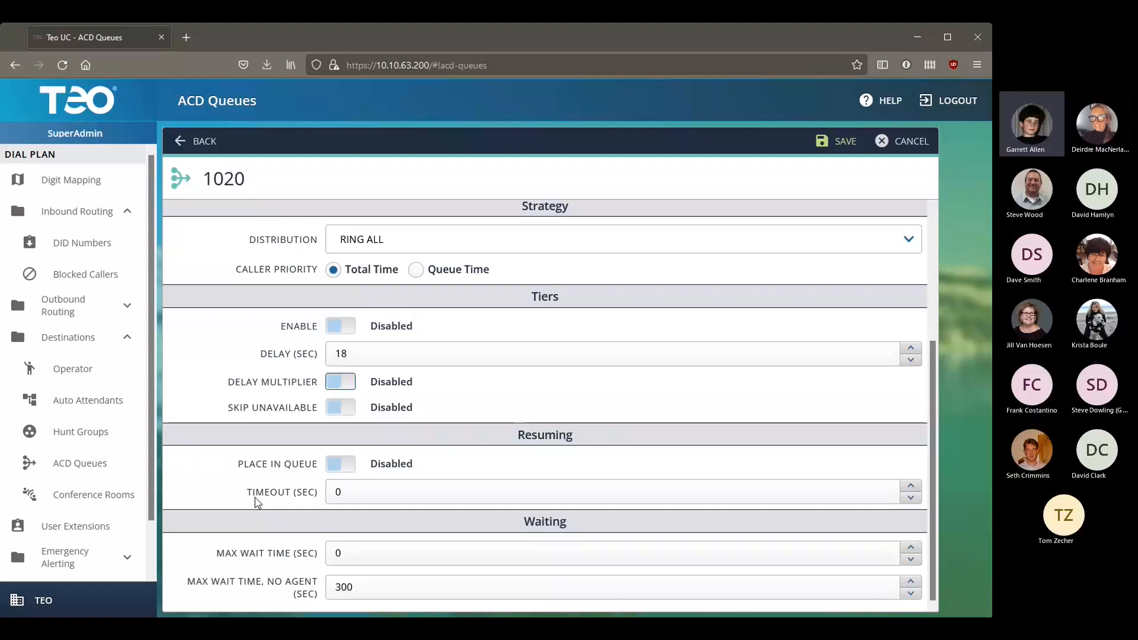
click(338, 463)
click(356, 491)
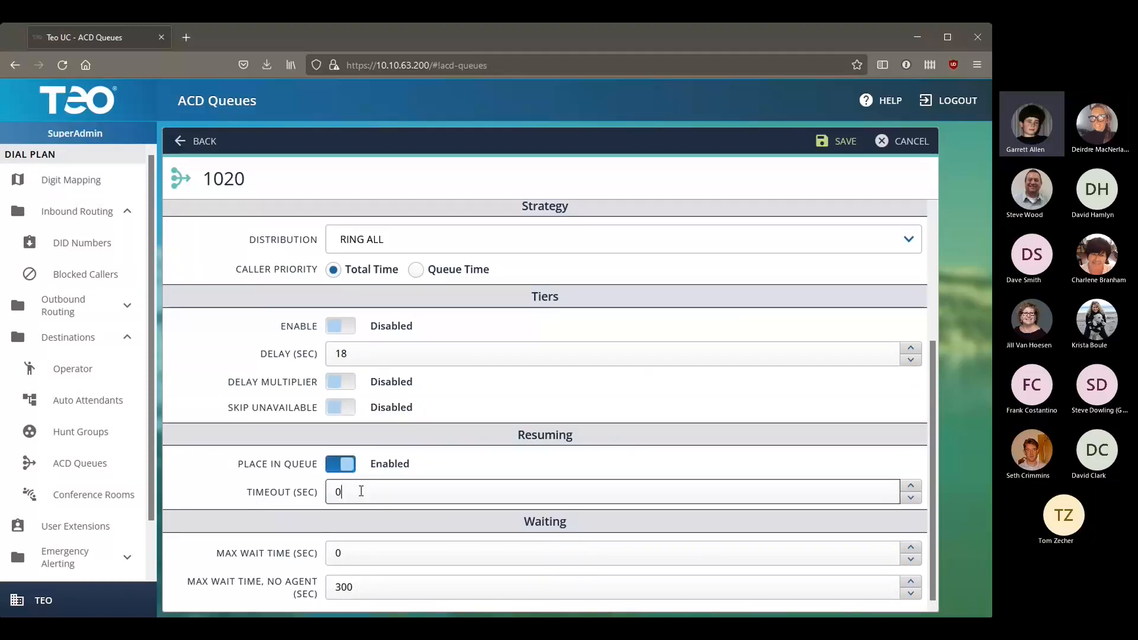
key(BackSpace)
text(30)
key(BackSpace)
key(BackSpace)
text(0)
click(336, 467)
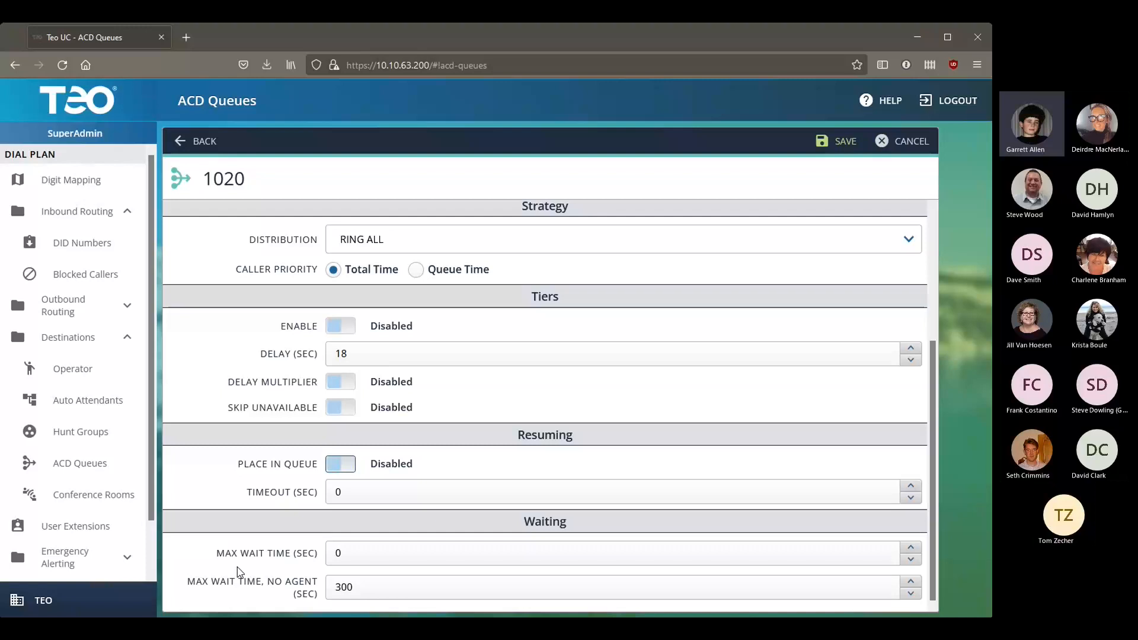
click(374, 559)
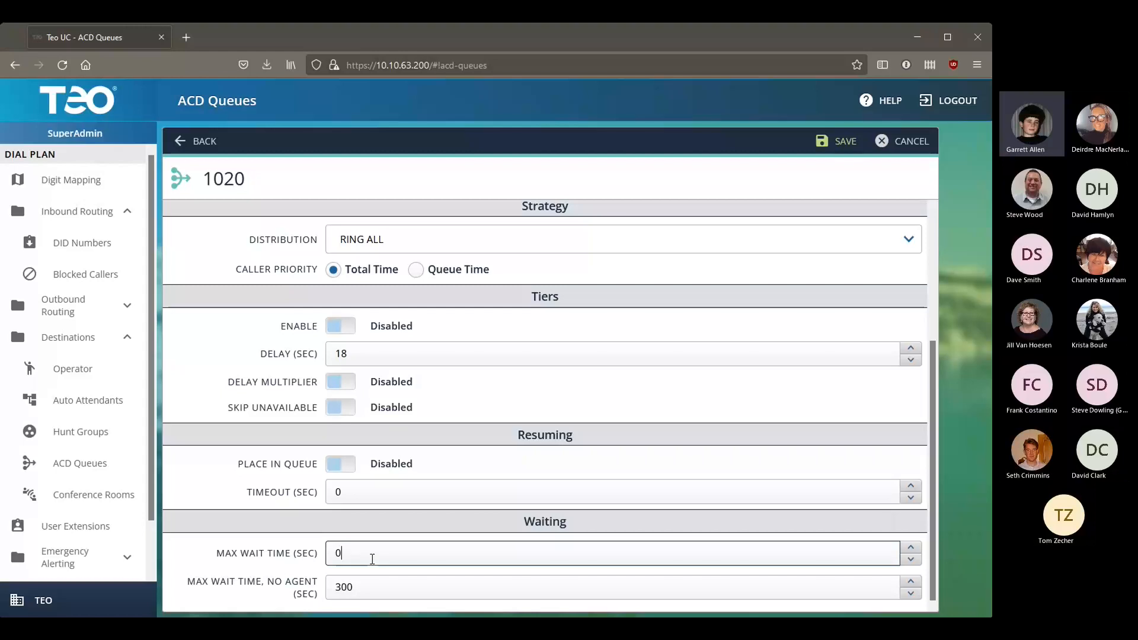
Step: Set Max Wait Time to 60 seconds and Max Wait Time, No Agent to 30 seconds
click(372, 559)
key(BackSpace)
text(30)
key(BackSpace)
key(BackSpace)
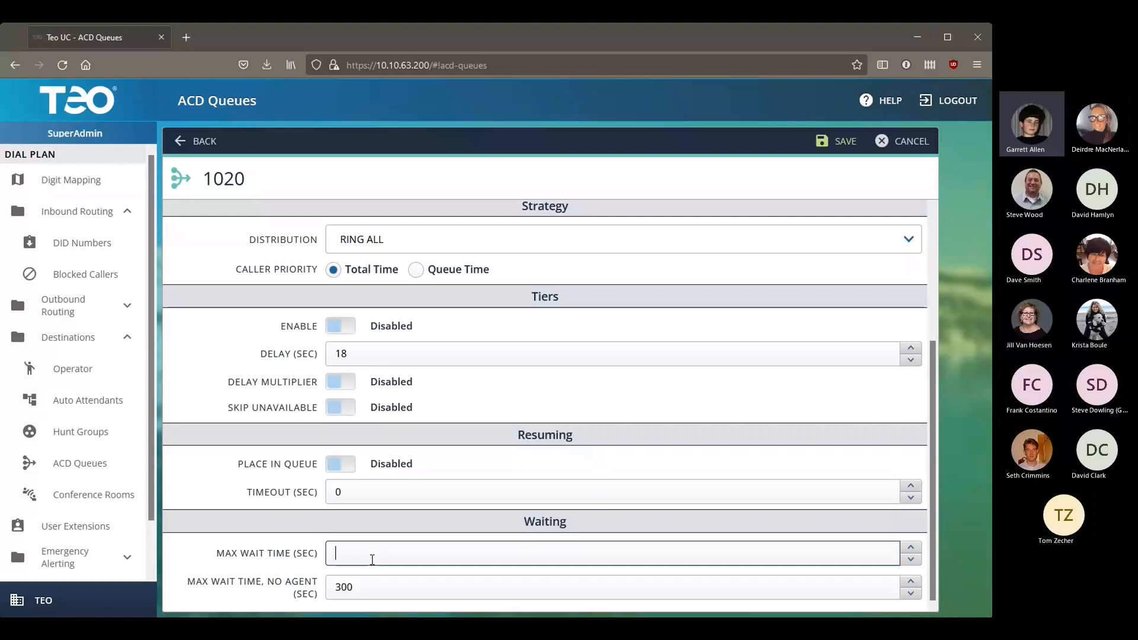
text(60)
key(Tab)
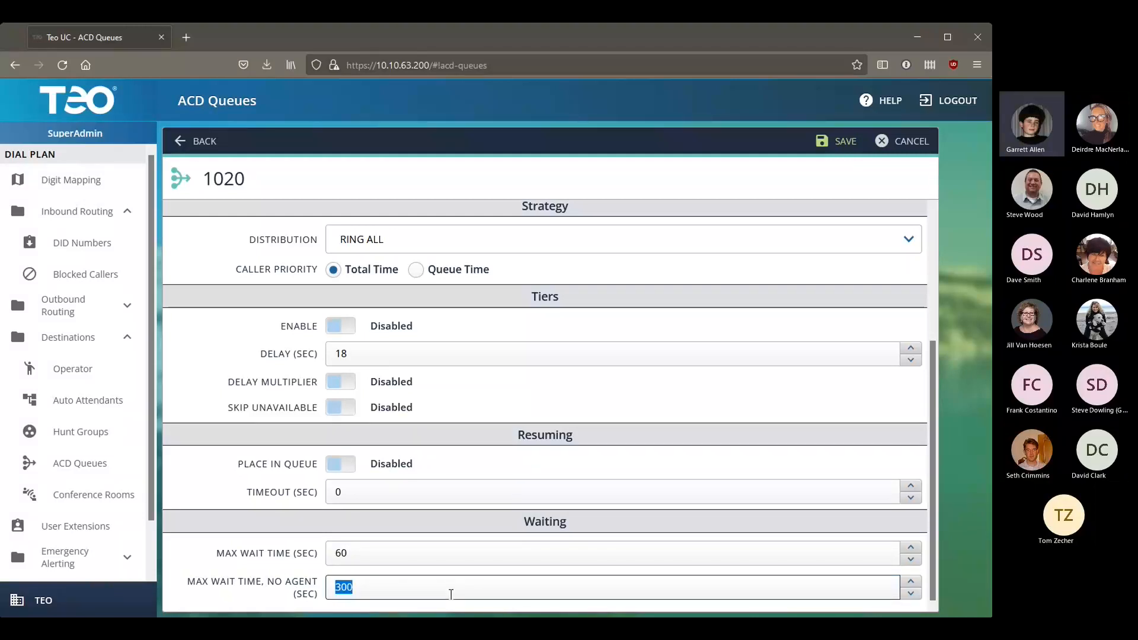
text(30)
Step: Add extensions 105 and 106 as agents of queue 1020
scroll(717, 483, up, 5)
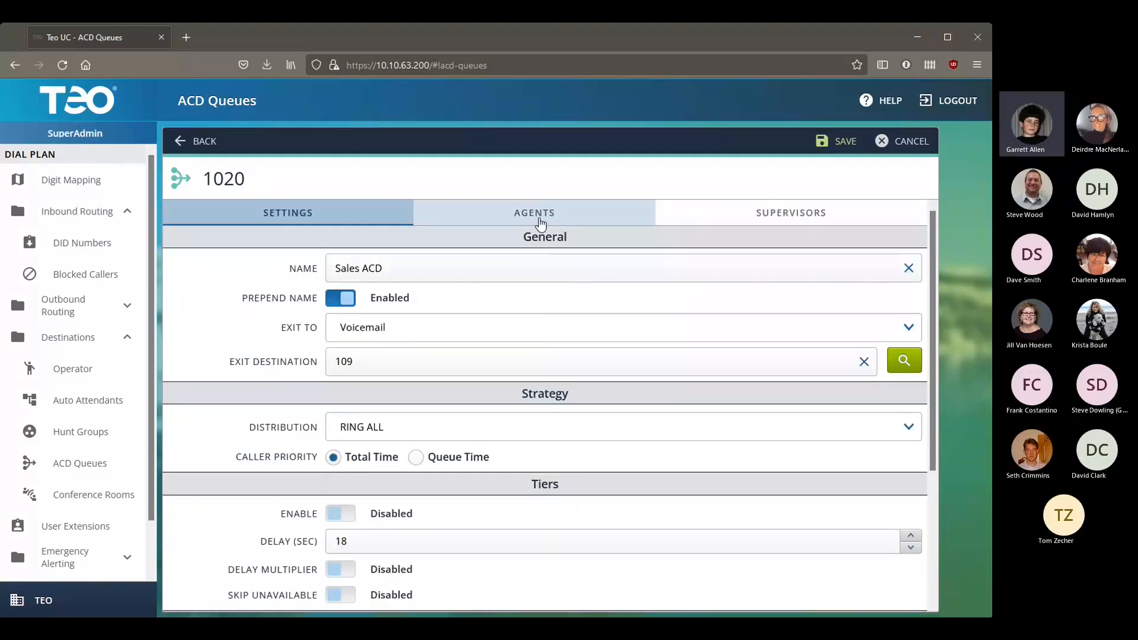
click(578, 217)
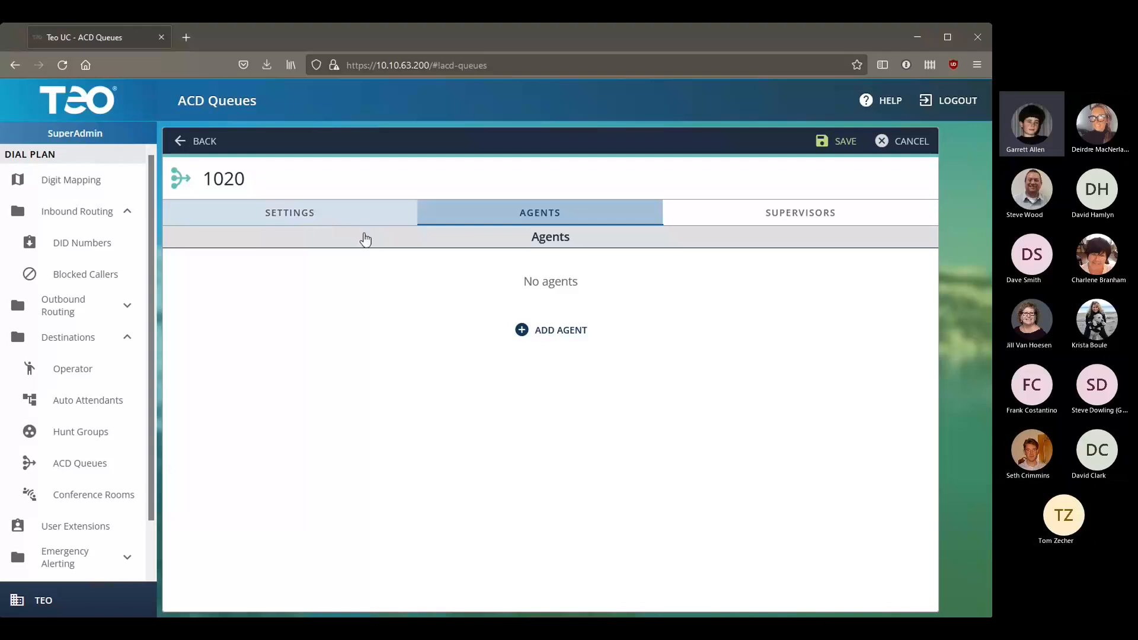
click(564, 332)
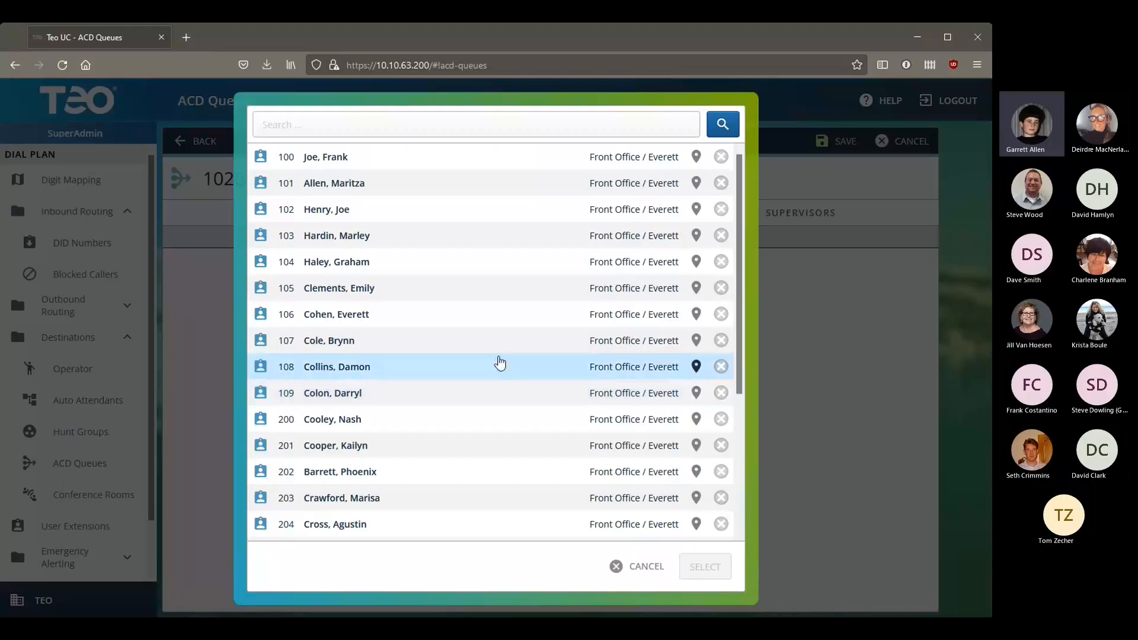
click(366, 296)
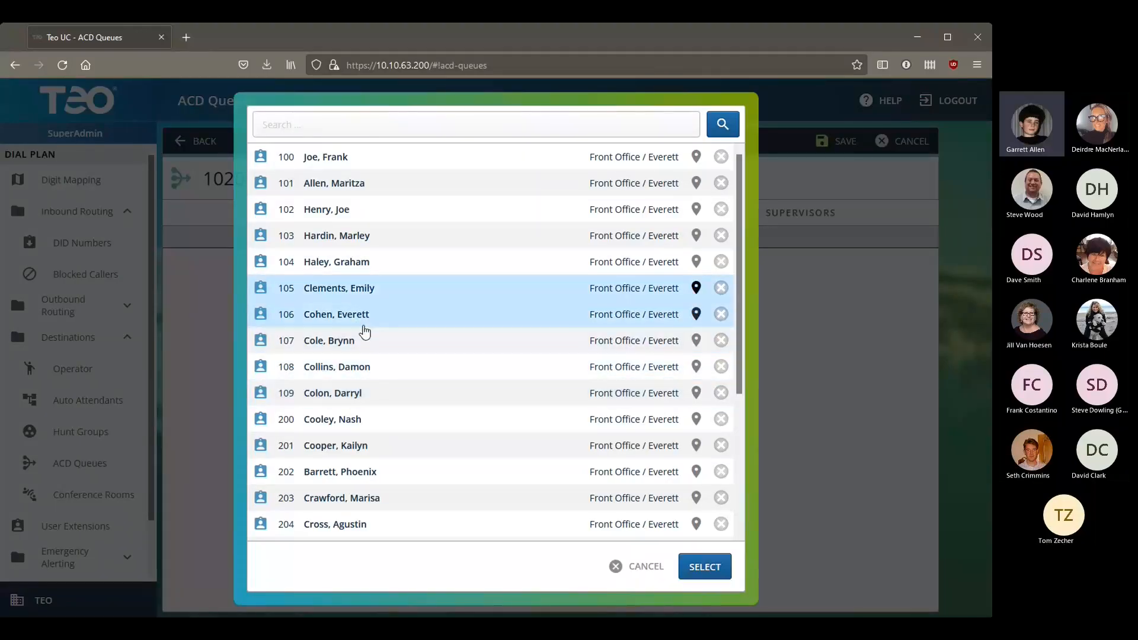
click(705, 567)
click(560, 315)
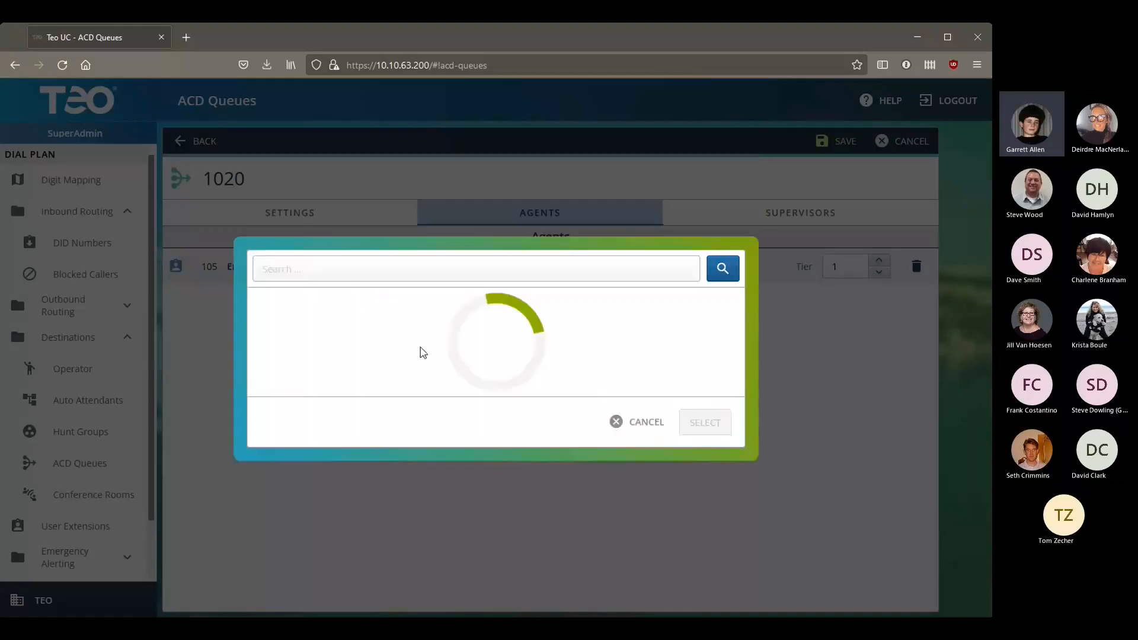
click(354, 294)
click(691, 568)
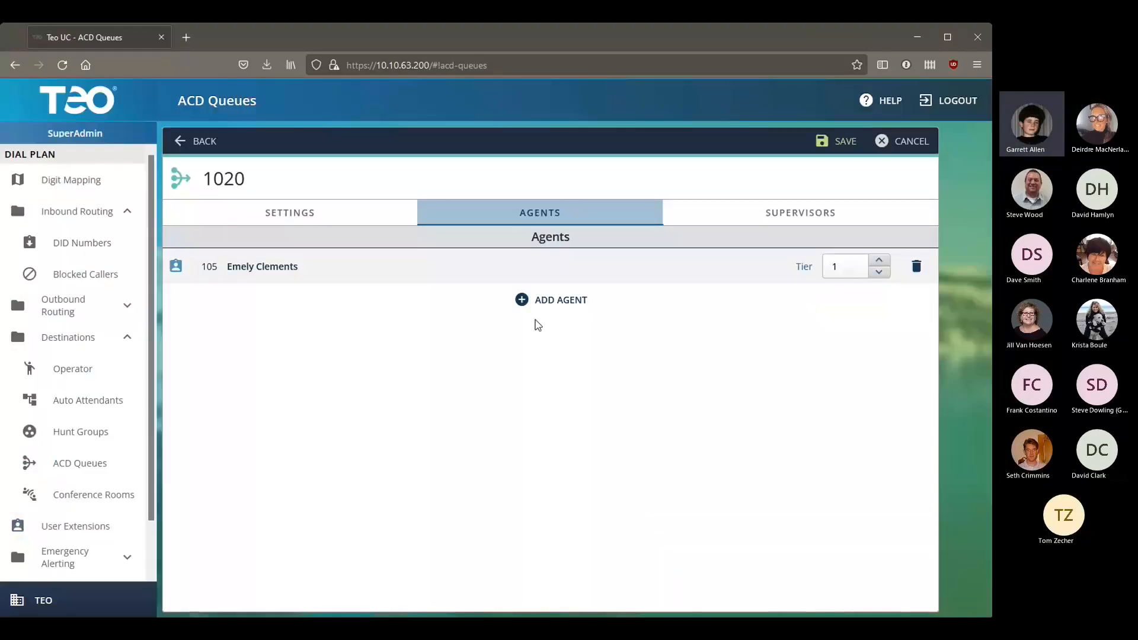
Step: Add extensions 107, 108 and 109 as further queue agents
click(529, 340)
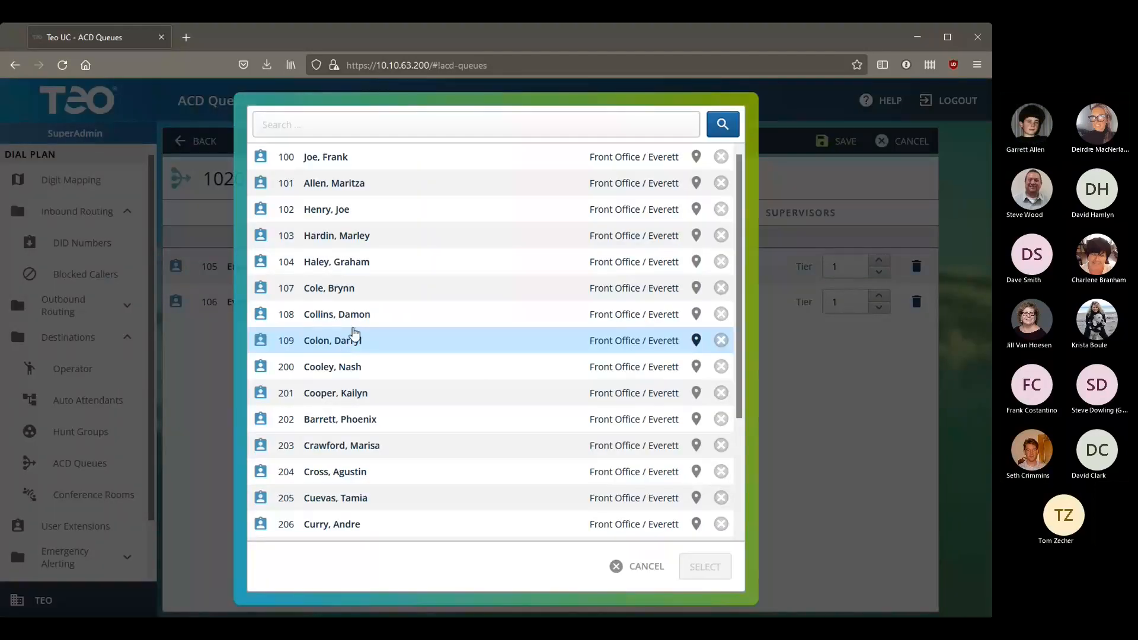
click(355, 318)
click(346, 289)
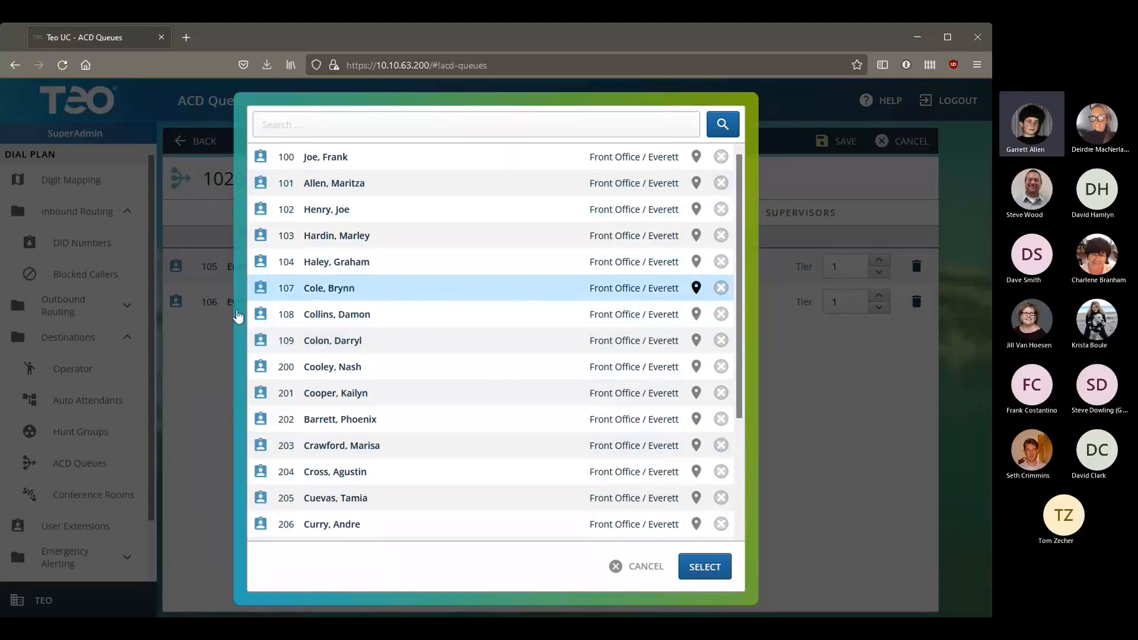
click(705, 567)
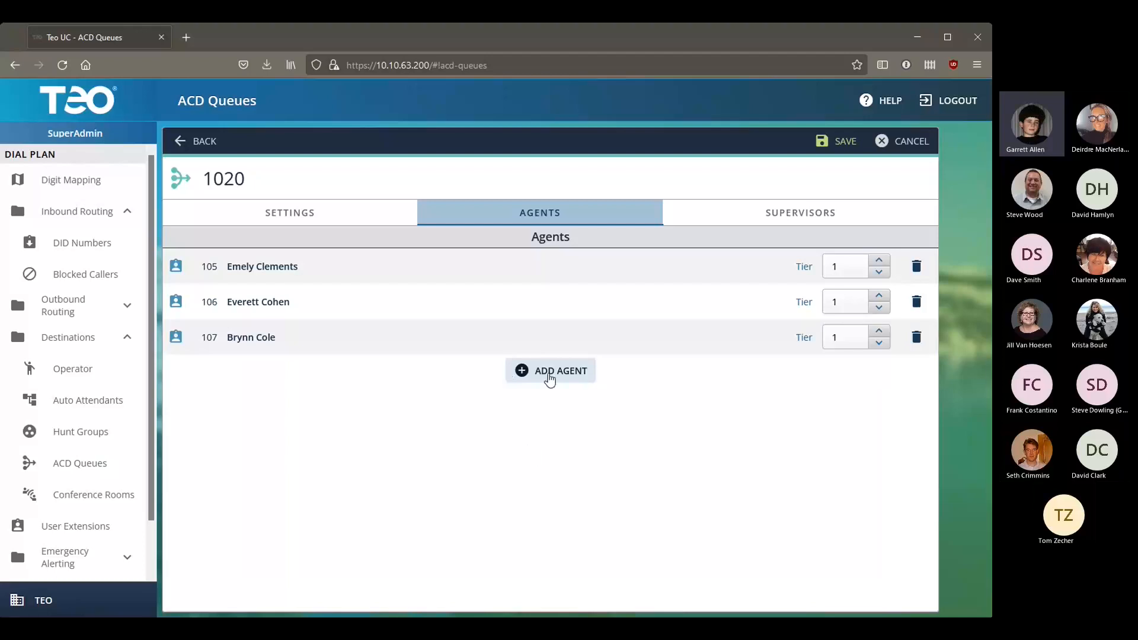
click(546, 377)
click(427, 289)
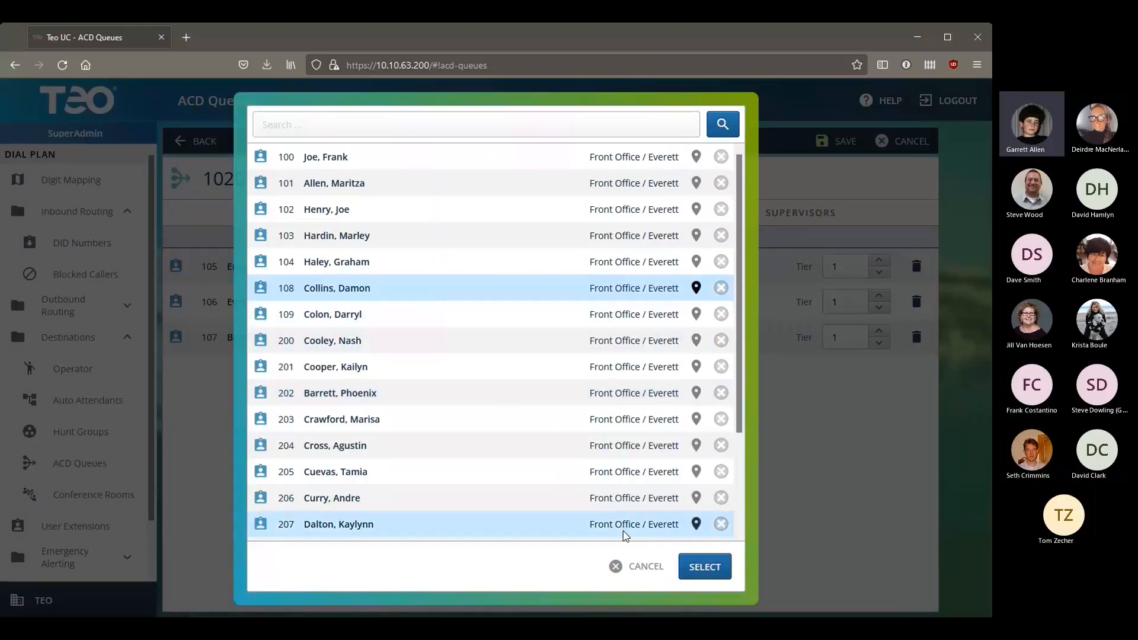
click(705, 567)
click(505, 401)
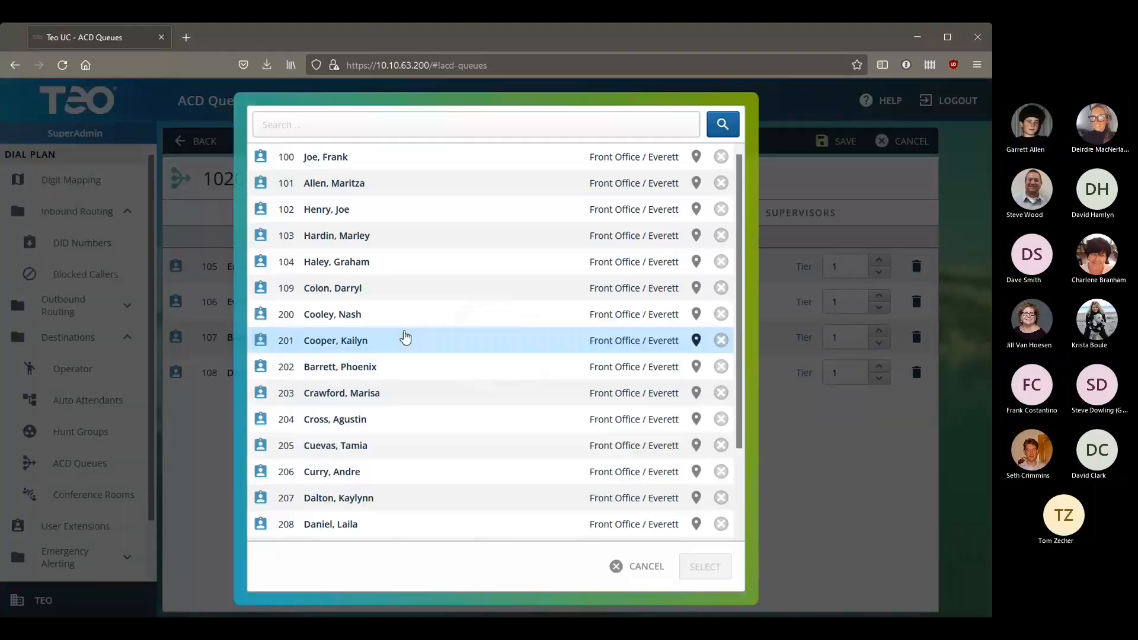
drag(407, 302, 624, 498)
double_click(416, 288)
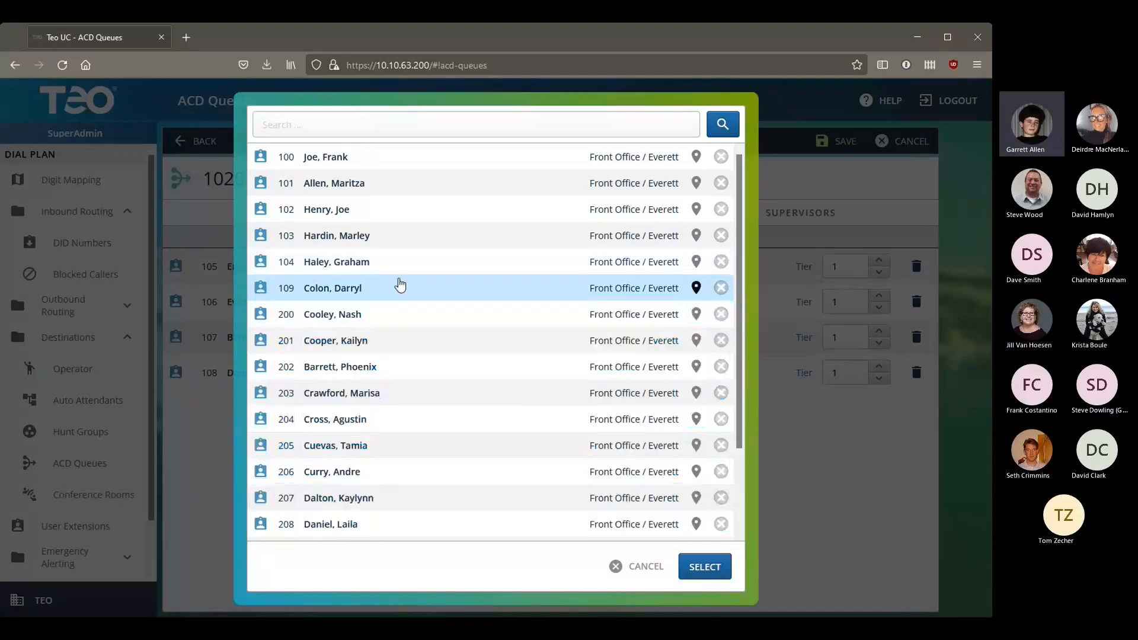
Step: Make extension 100 the queue's supervisor
click(714, 213)
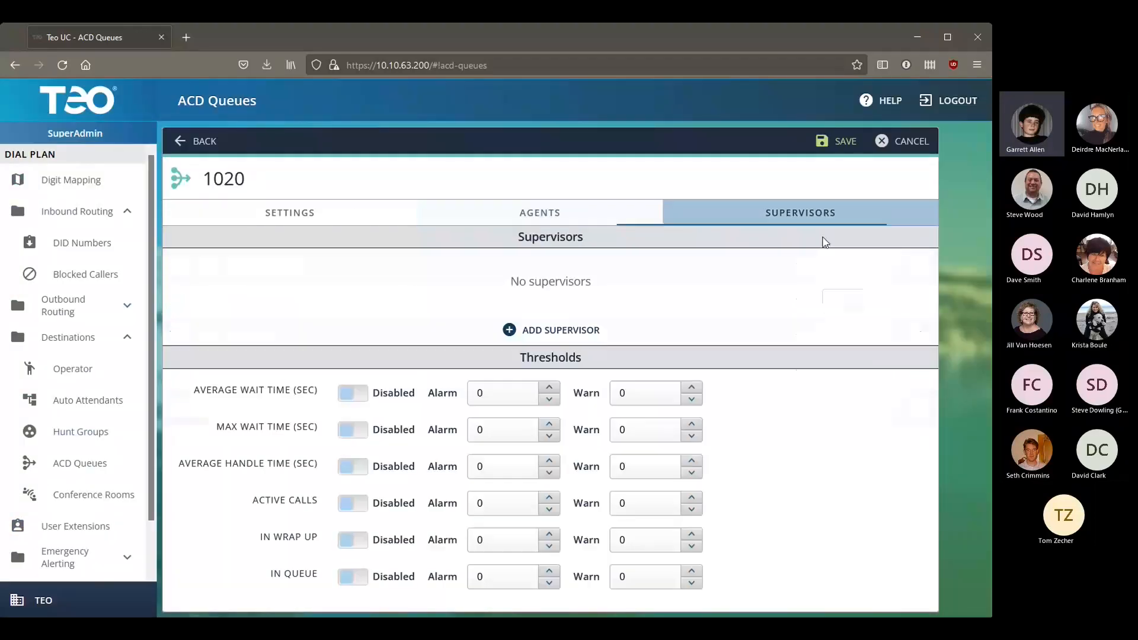
click(529, 337)
double_click(396, 168)
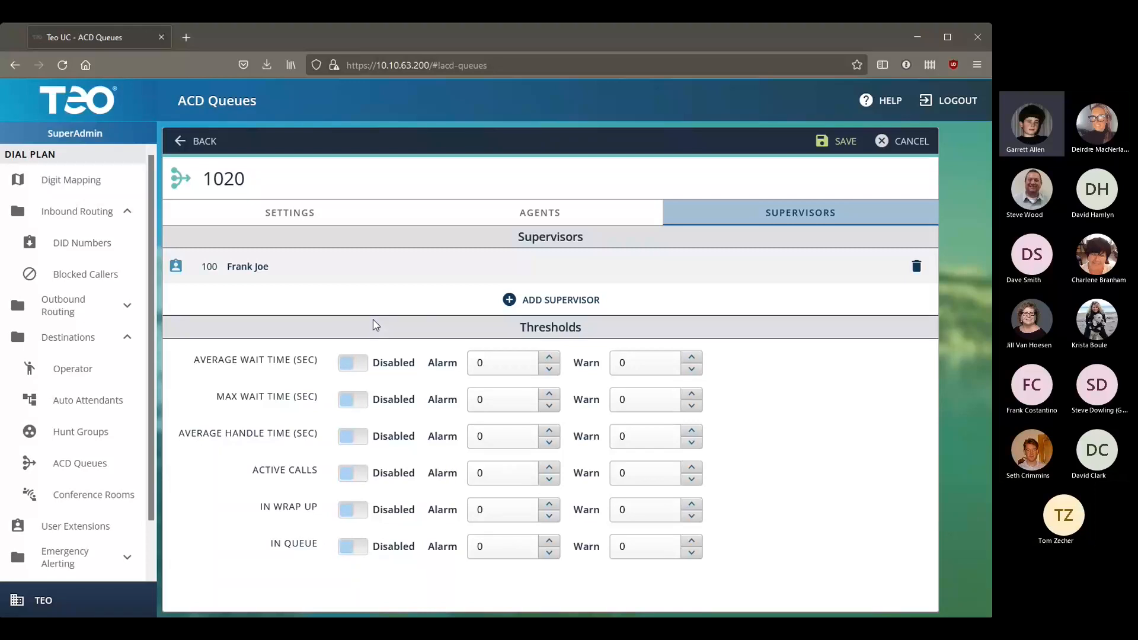
Step: Review agents 105–109, save queue 1020, and return to the Welcome page
click(562, 216)
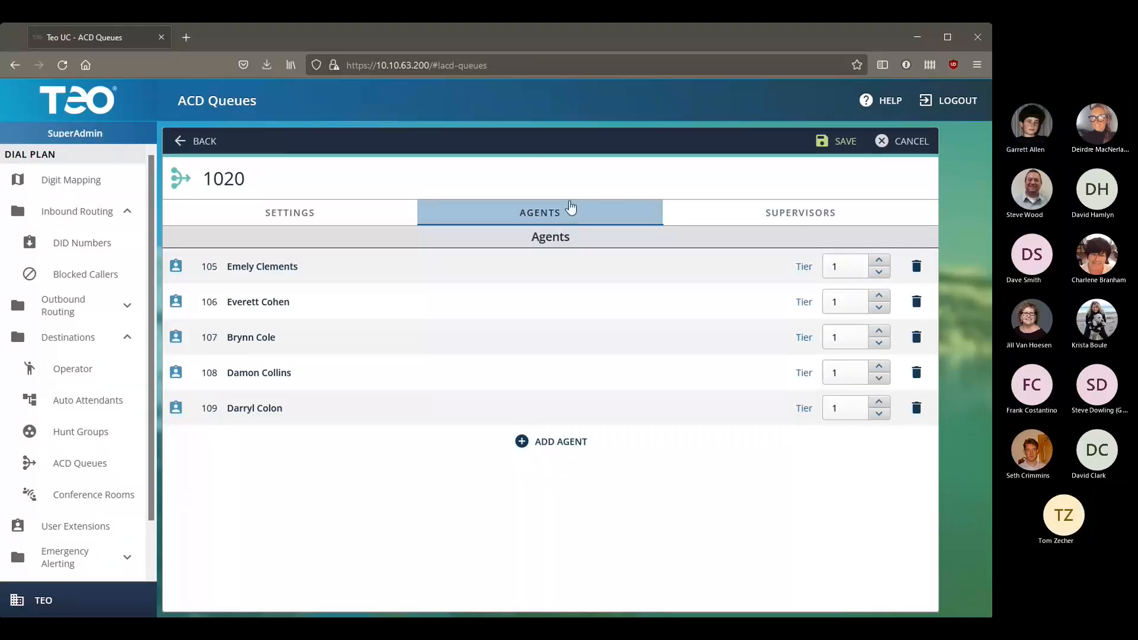
click(830, 144)
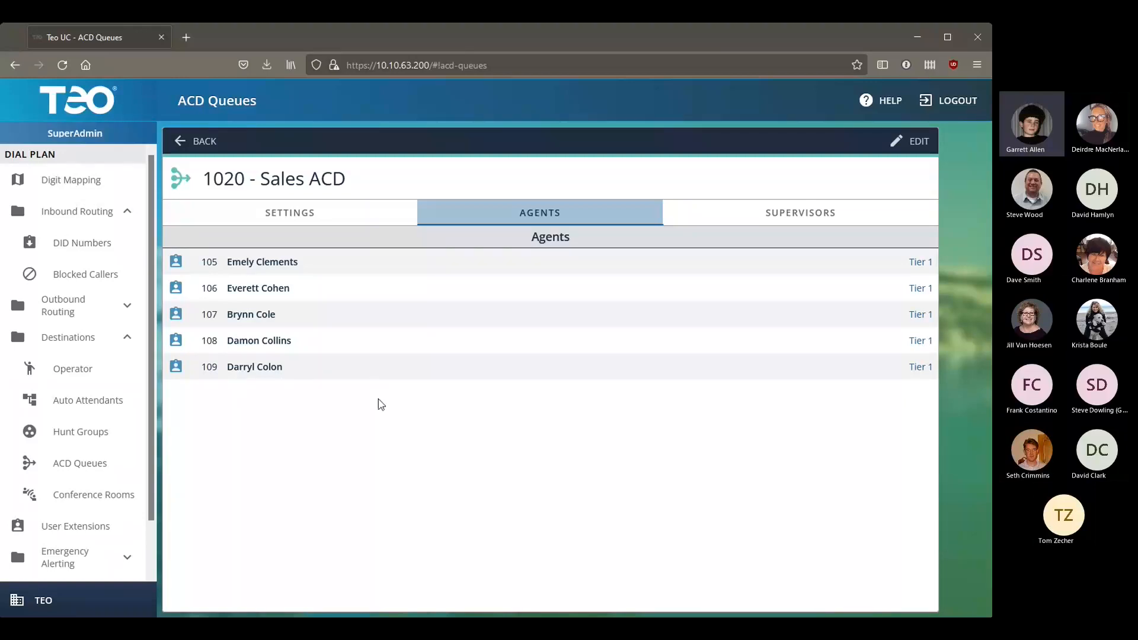
click(95, 108)
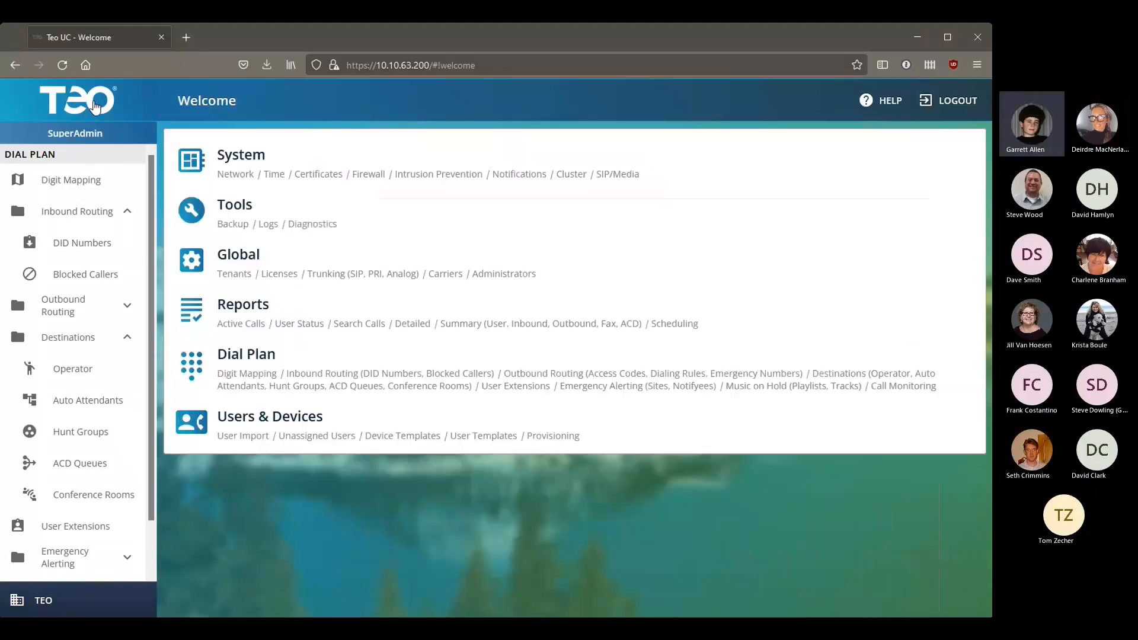
Step: Create user template 'ACD Agents' with notes 'Set common values for members of the sales ACD'
click(320, 436)
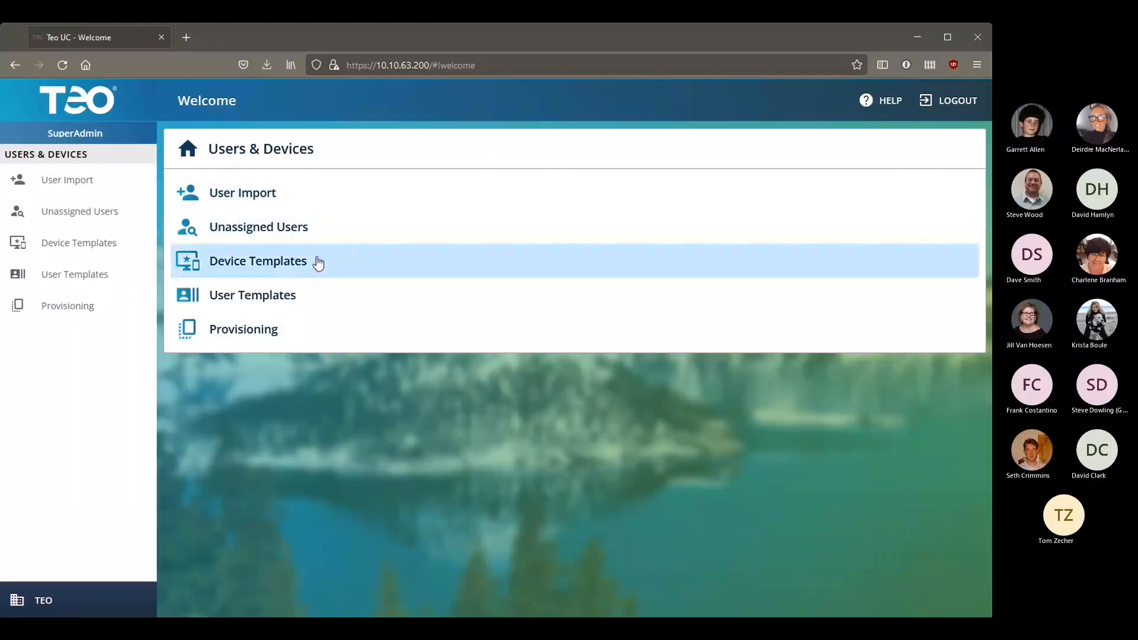
click(297, 306)
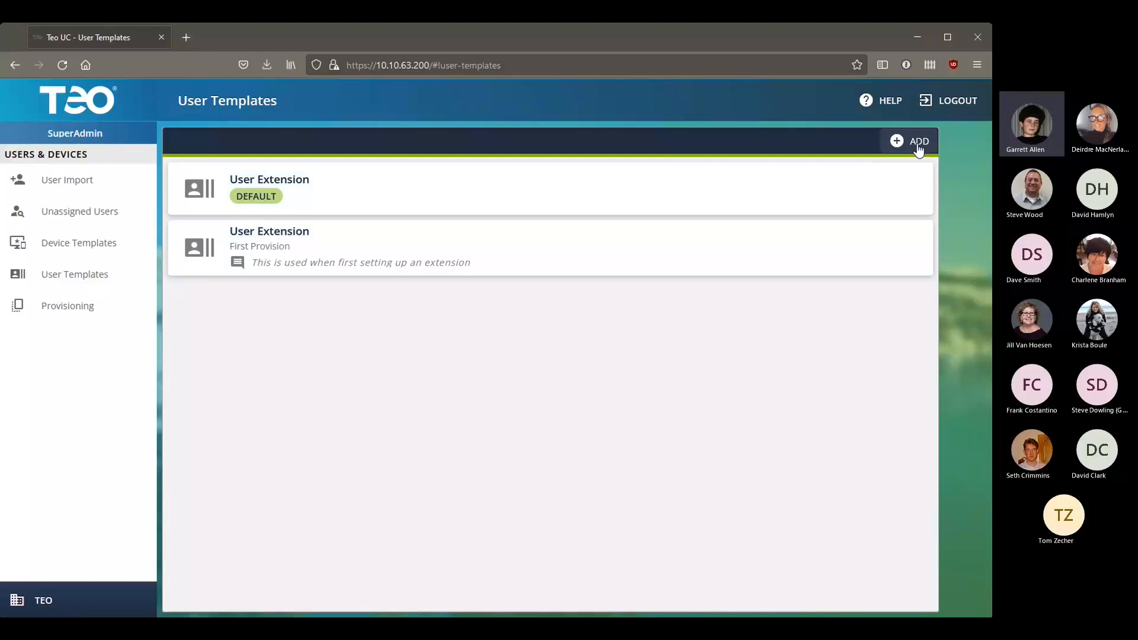
click(757, 245)
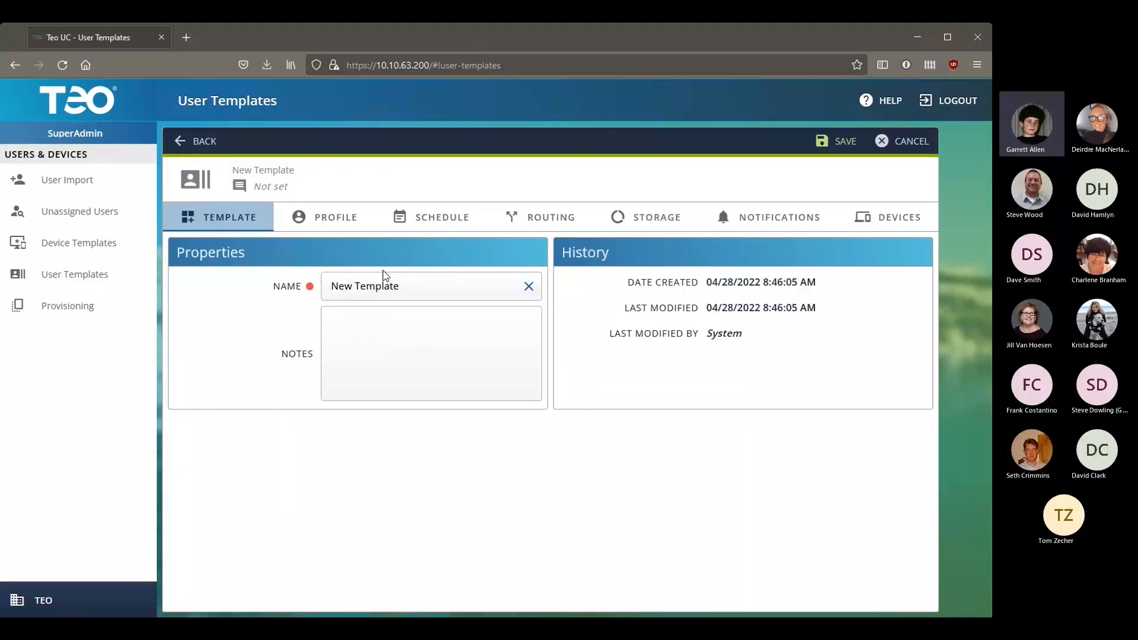
triple_click(398, 282)
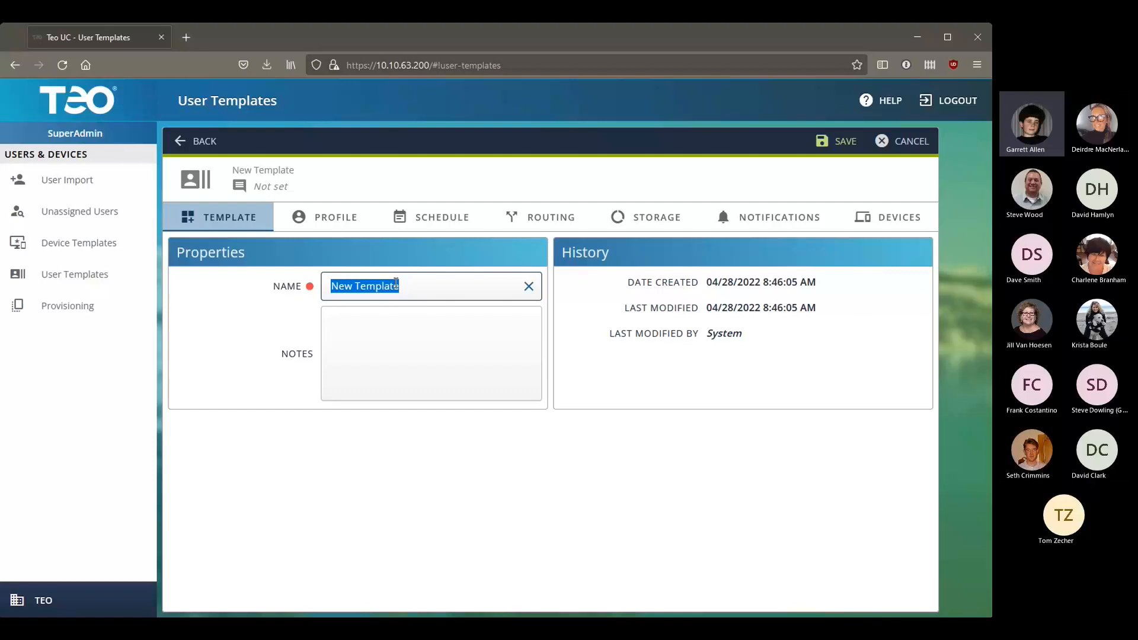
text(ACD Agent)
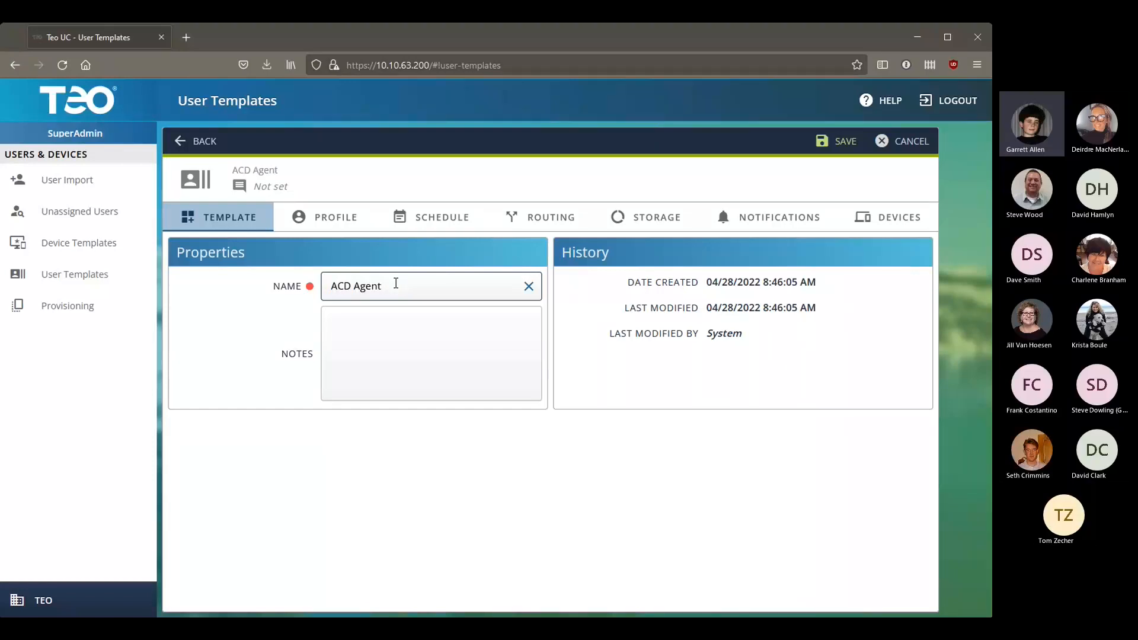
text(s)
click(389, 332)
text(Set common v)
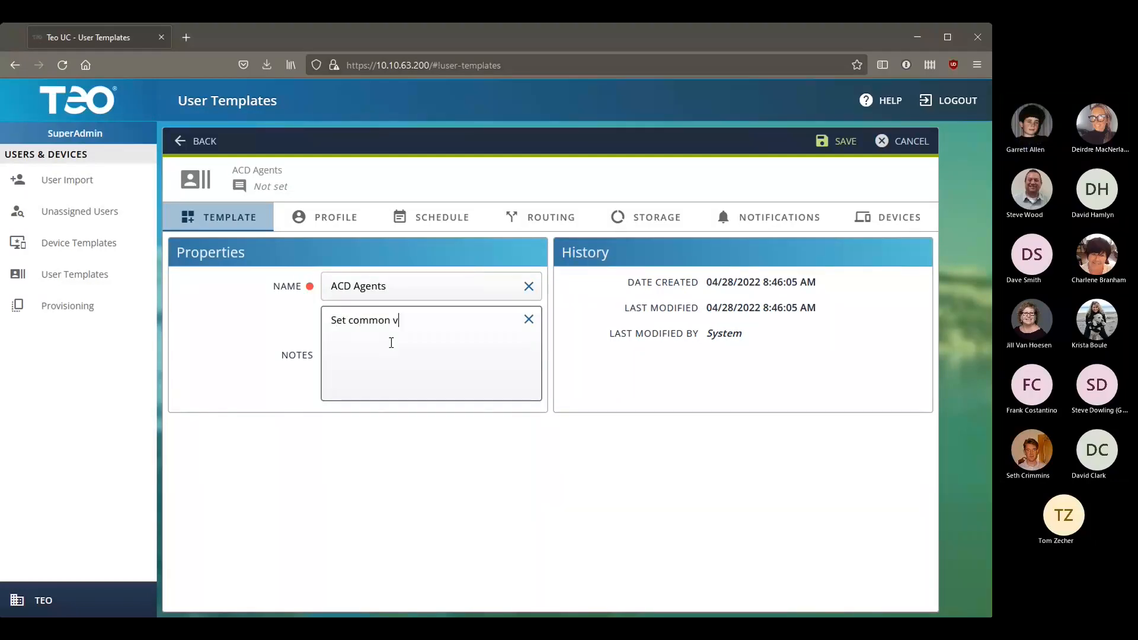
text(alues for members of the sales ACD)
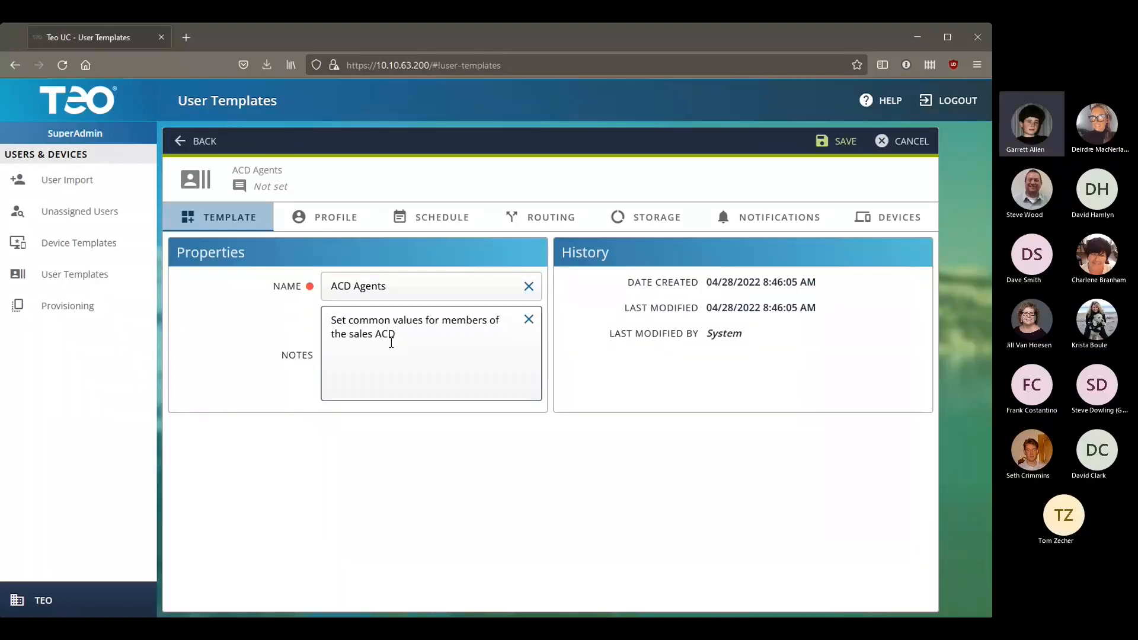
click(330, 218)
Step: Include all six ACD Agent values in the ACD Agents template
scroll(648, 368, down, 10)
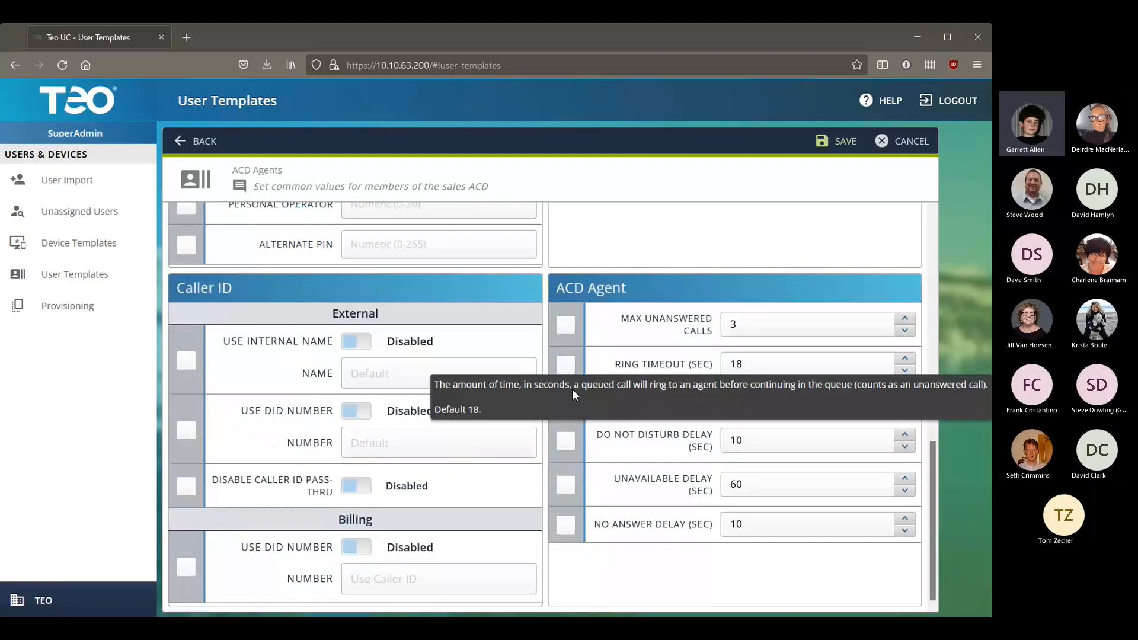
click(566, 324)
click(566, 365)
click(566, 401)
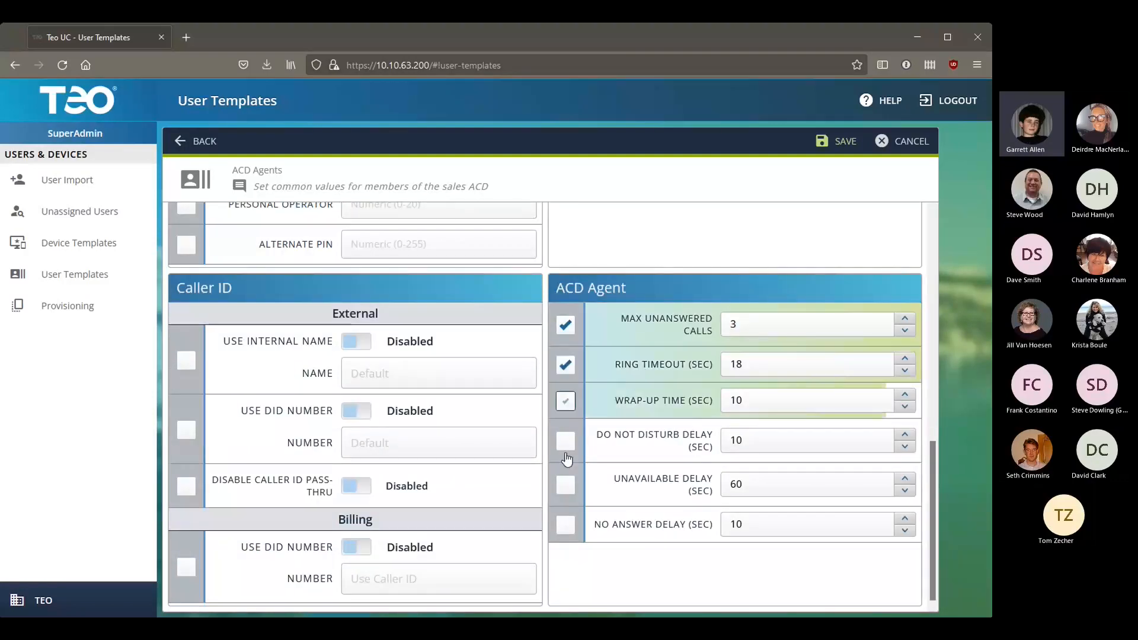
click(568, 443)
click(565, 485)
click(565, 525)
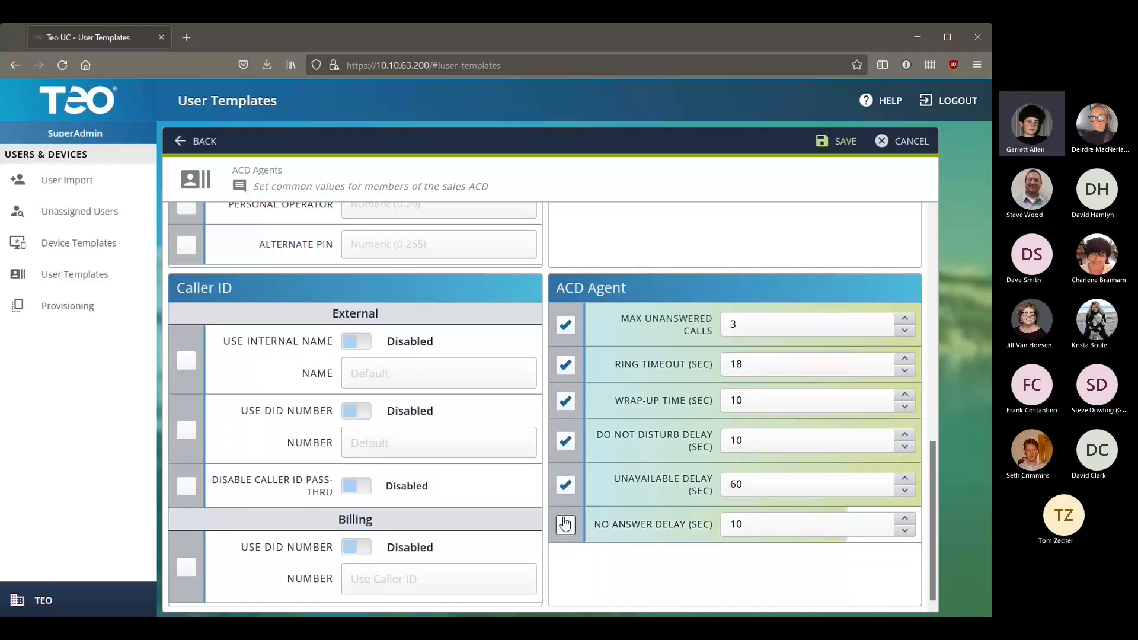
Step: Set max unanswered calls to 5 and ring timeout to 24, leaving wrap-up at 10
click(905, 319)
click(905, 318)
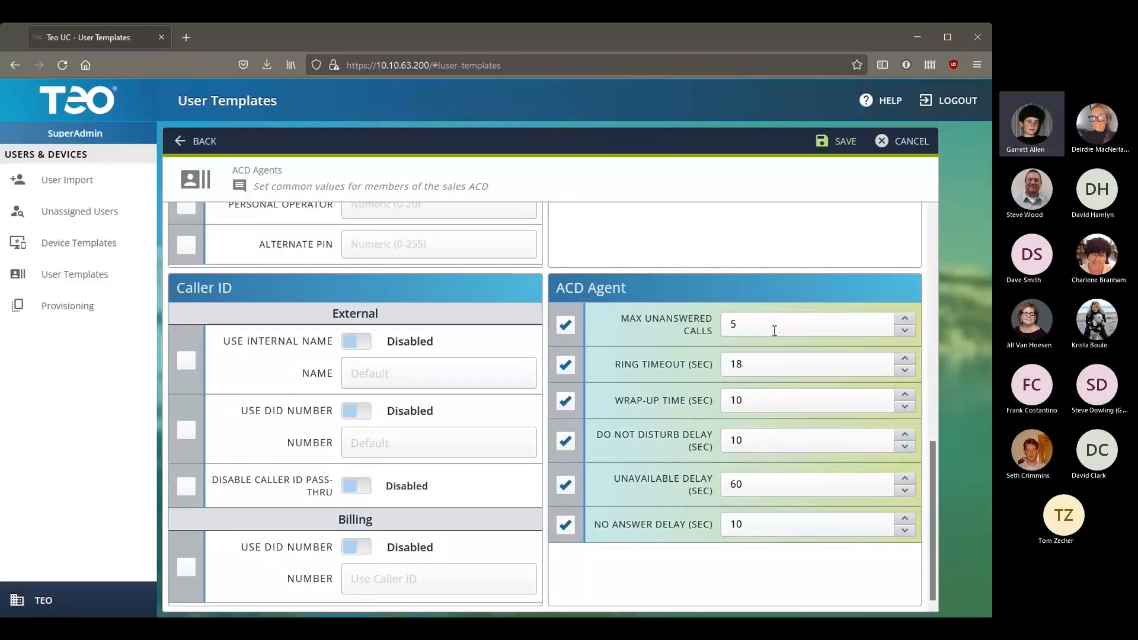
mouse_move(668, 332)
click(786, 316)
click(905, 358)
click(821, 399)
double_click(841, 399)
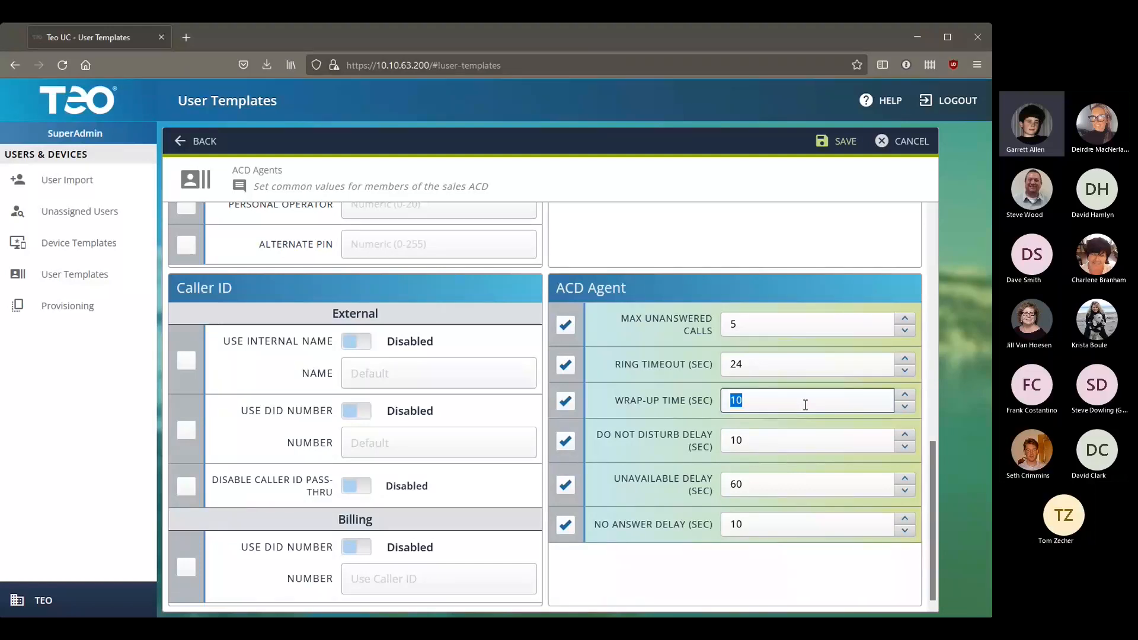
click(681, 436)
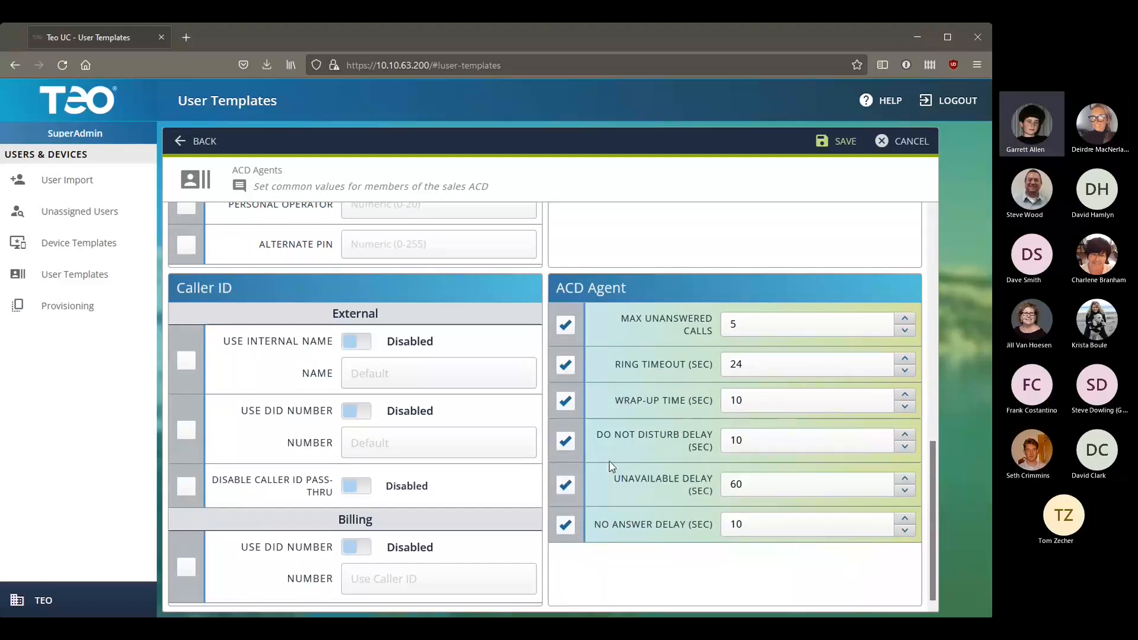
mouse_move(649, 489)
mouse_move(676, 454)
Step: Give the template 50 MB On Demand recording storage, save it, and go to Provisioning
scroll(822, 390, up, 4)
scroll(822, 390, up, 4)
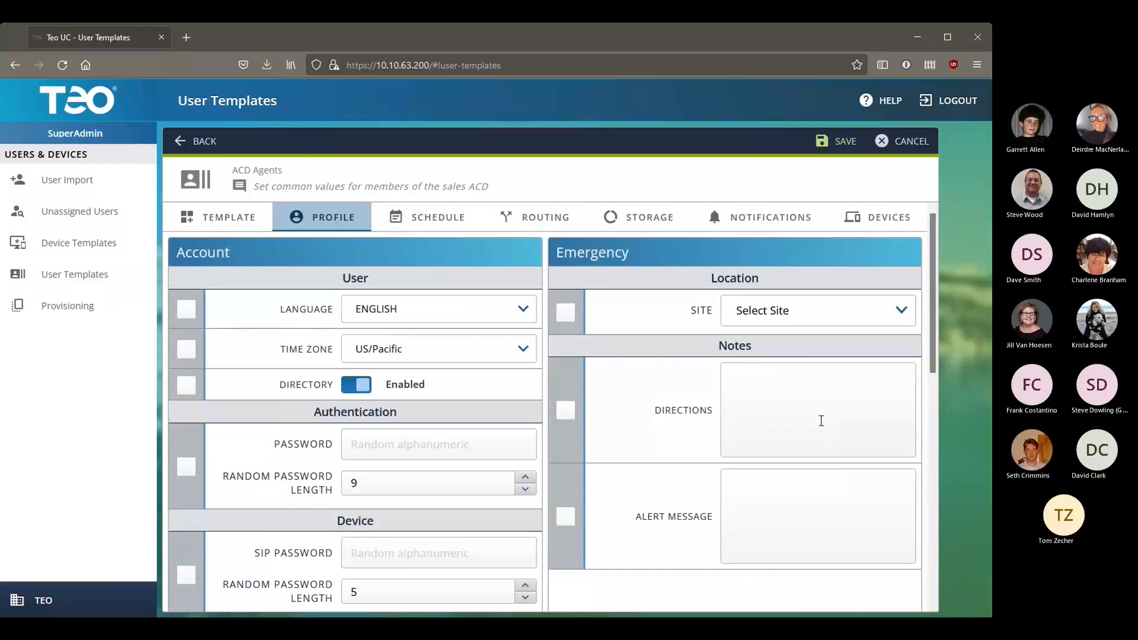
click(625, 223)
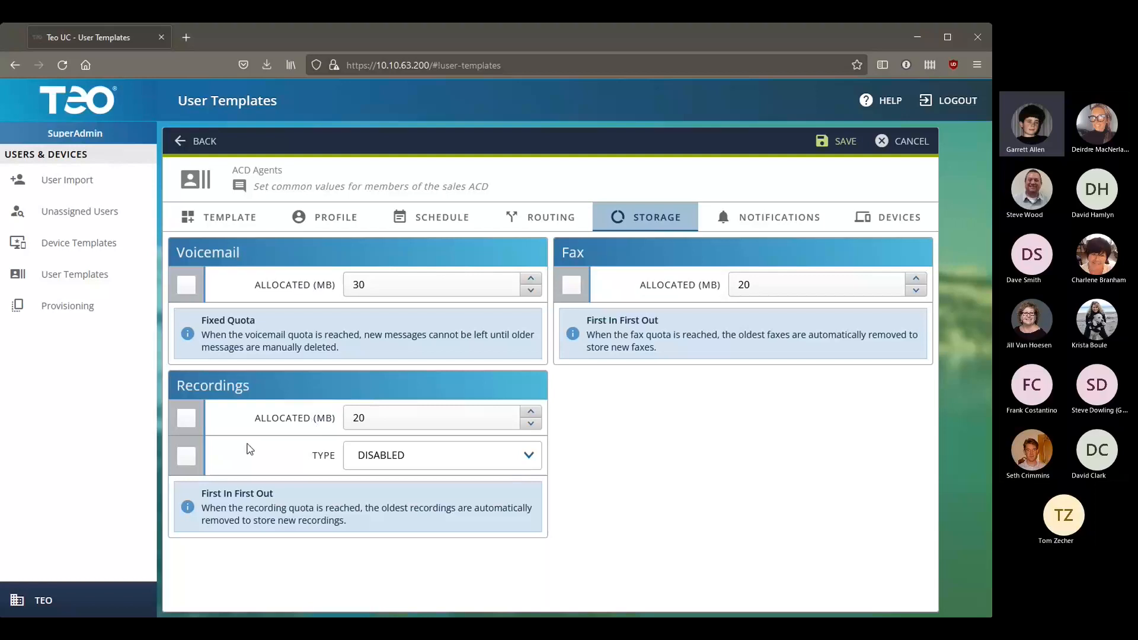
click(186, 455)
click(186, 418)
click(429, 418)
key(BackSpace)
key(BackSpace)
text(50)
click(477, 462)
click(454, 507)
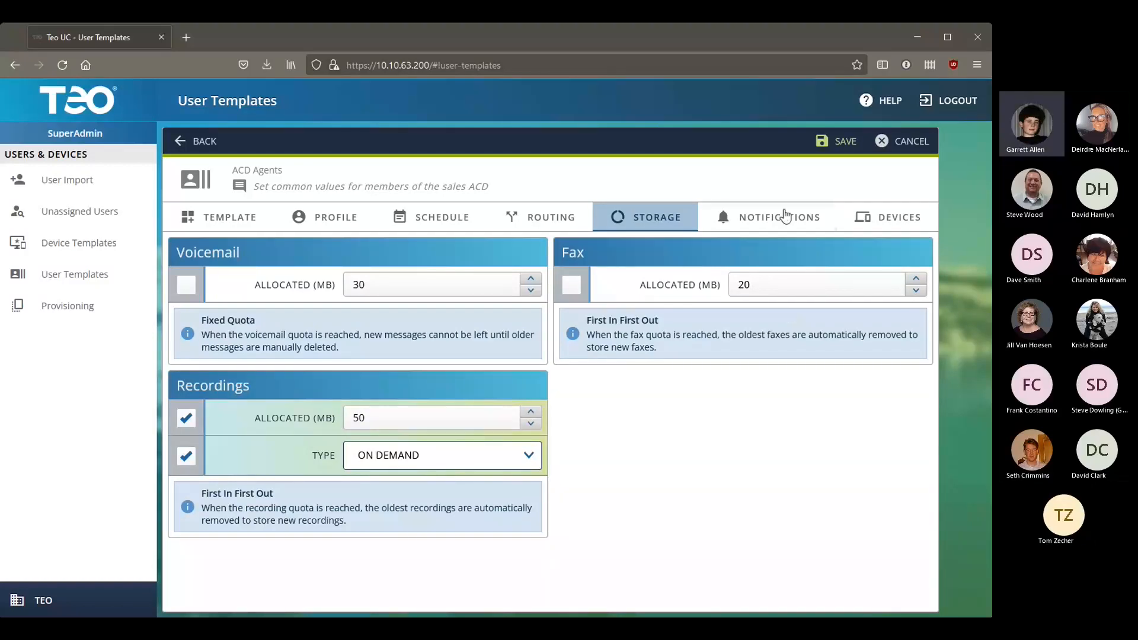
click(835, 141)
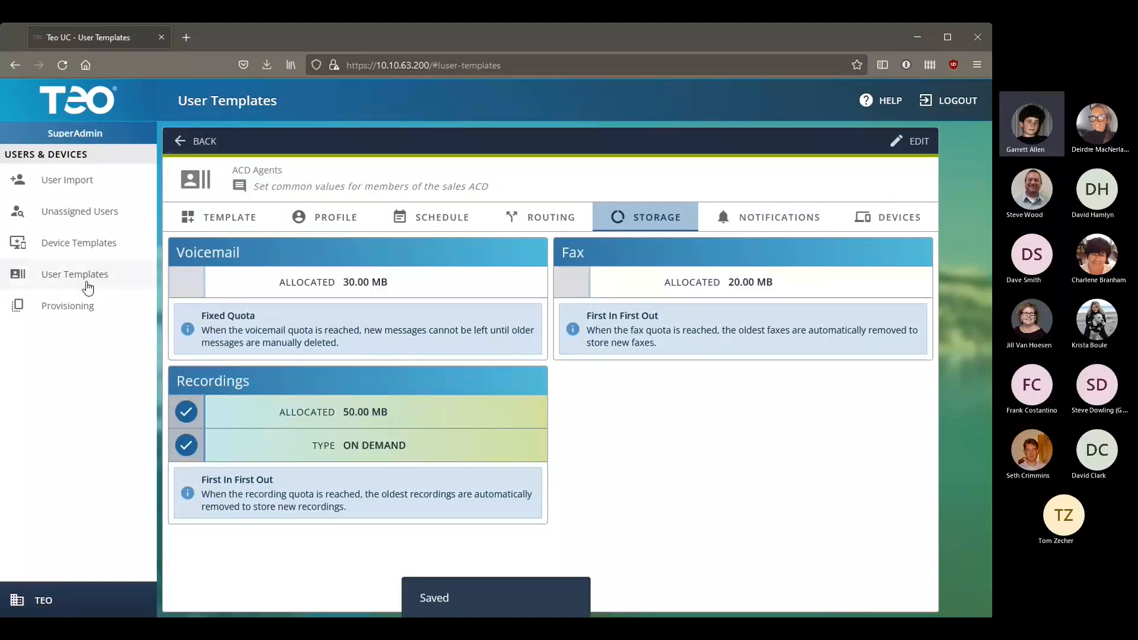
click(83, 305)
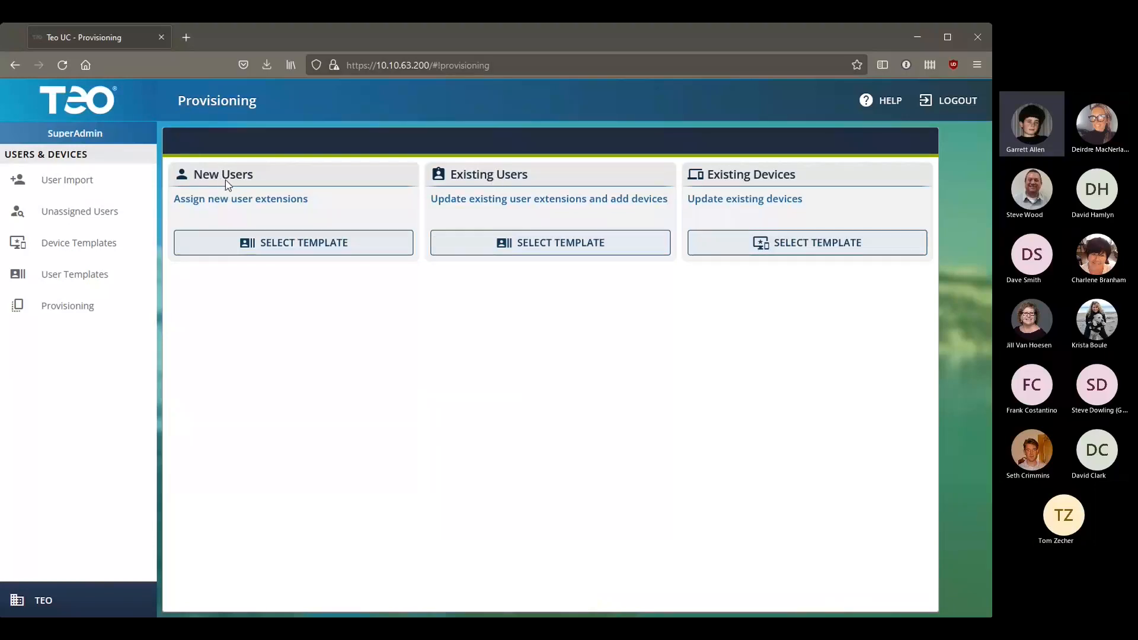
Step: Provision existing extensions 105–109 with the ACD Agents template
click(551, 242)
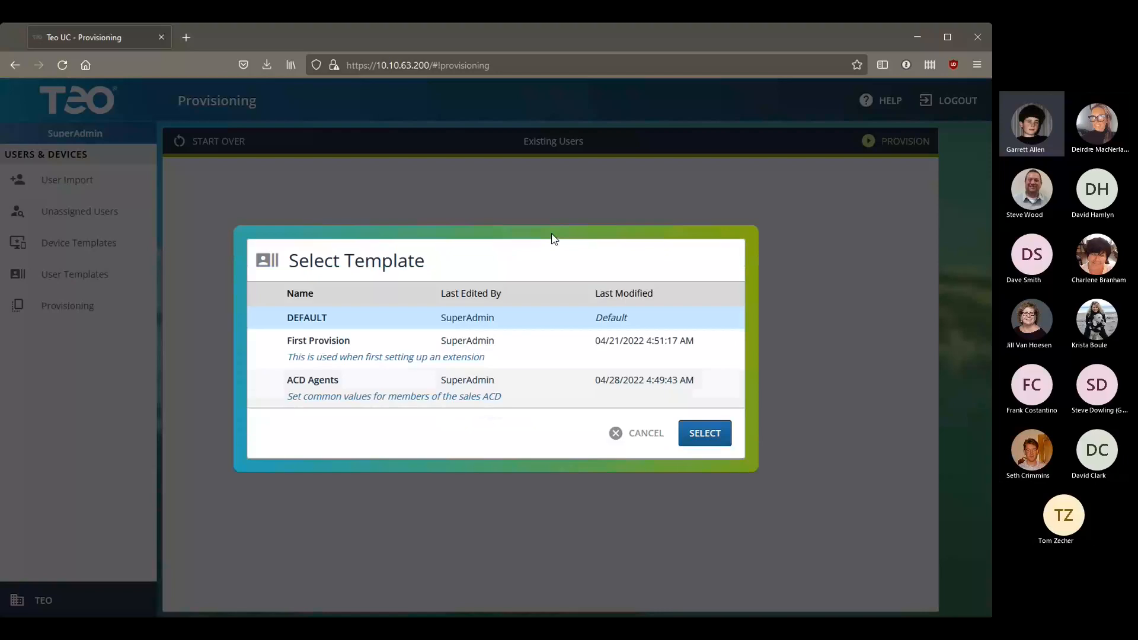
click(368, 397)
click(706, 434)
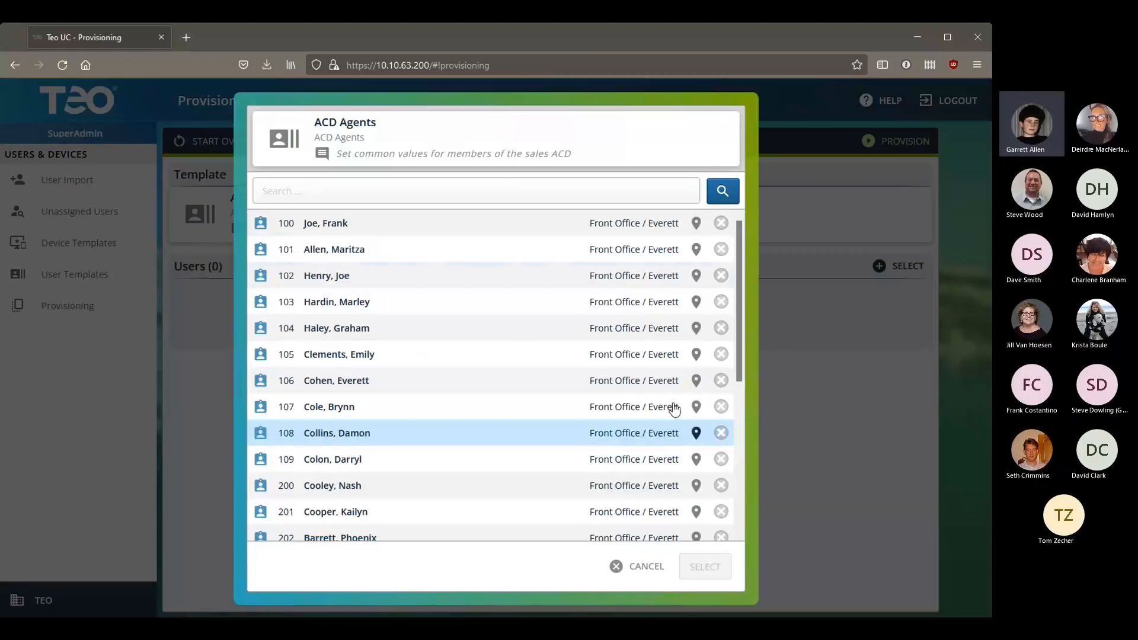
click(386, 355)
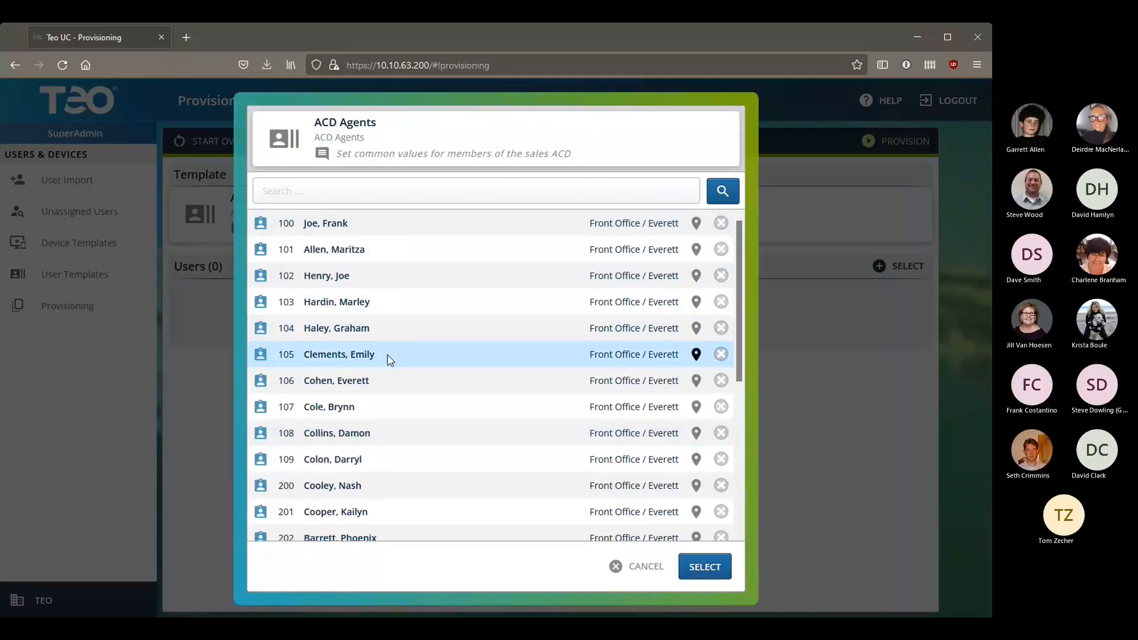
shift+click(534, 485)
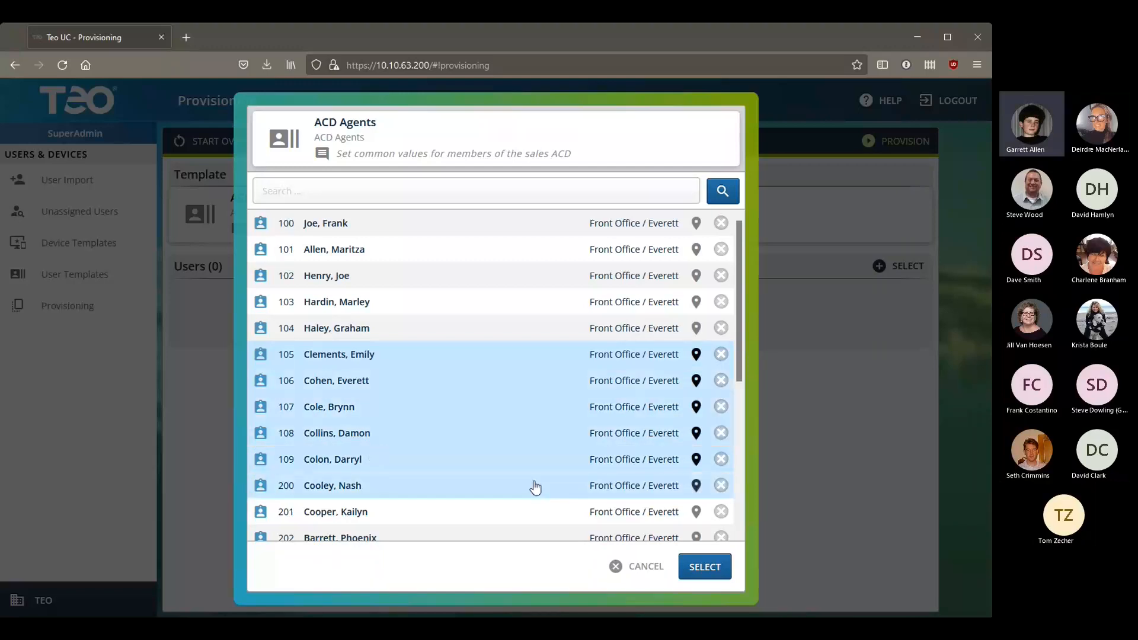
ctrl+click(568, 486)
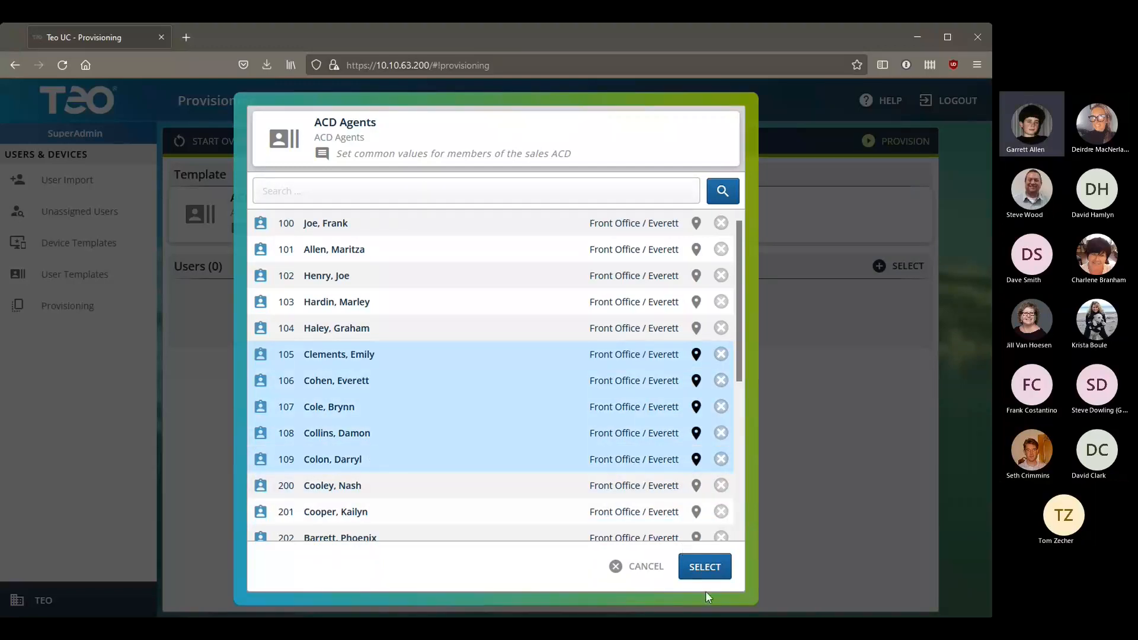
click(705, 567)
click(892, 143)
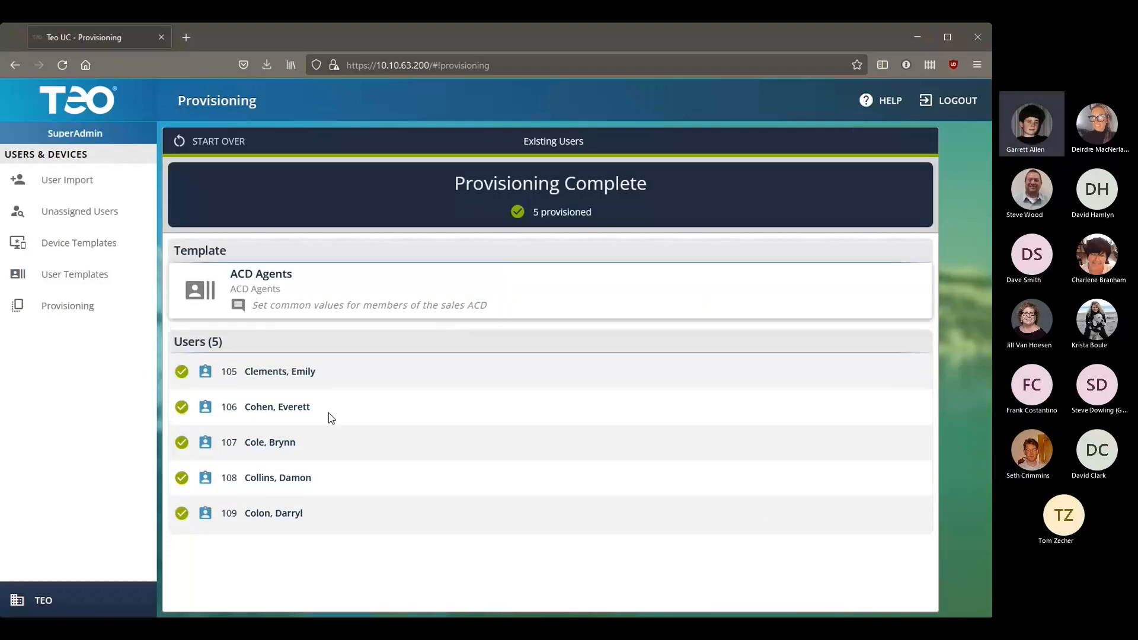
Step: Go to the User Extensions list under Dial Plan
click(77, 99)
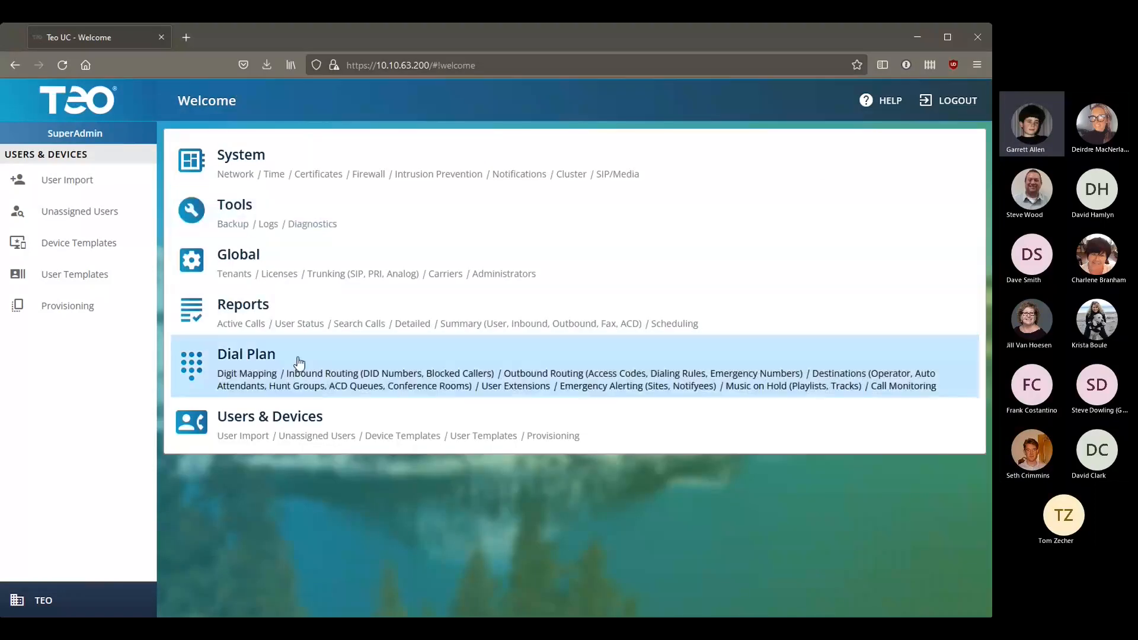
click(284, 359)
click(72, 303)
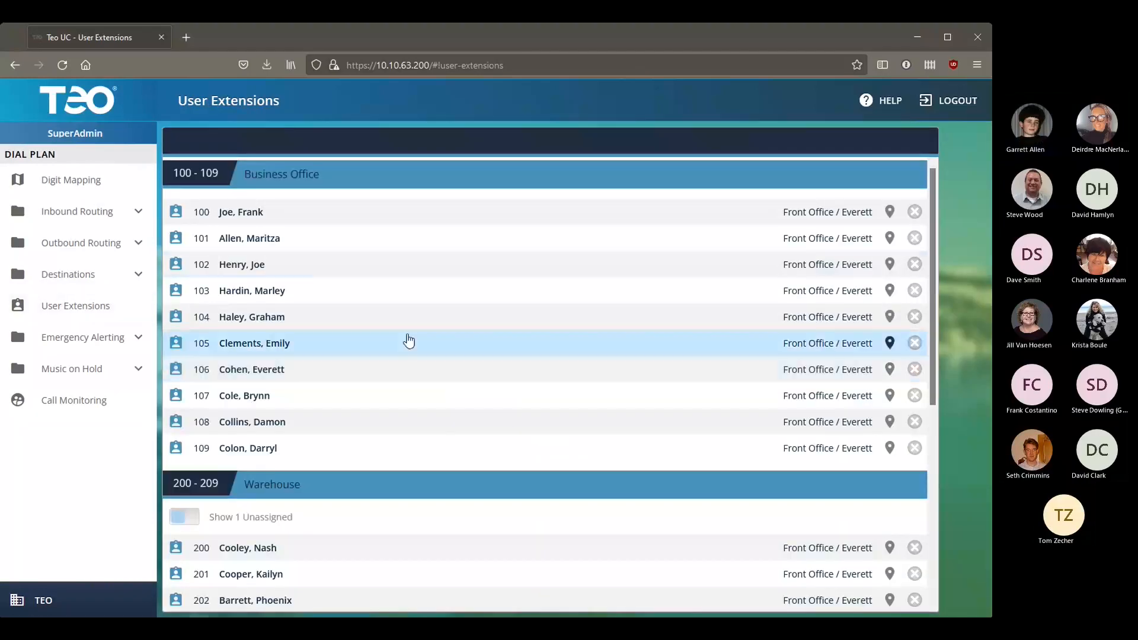
Step: Check extension 106's ACD agent values and 50 MB on-demand recording storage
click(286, 358)
scroll(673, 417, down, 5)
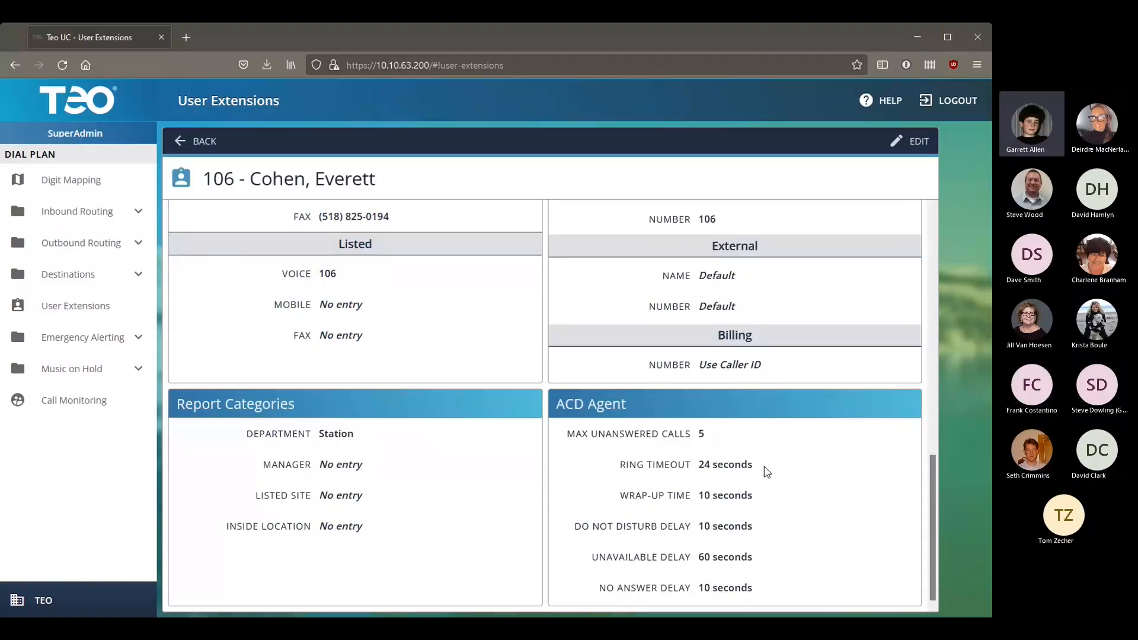
scroll(733, 483, up, 5)
scroll(589, 374, down, 5)
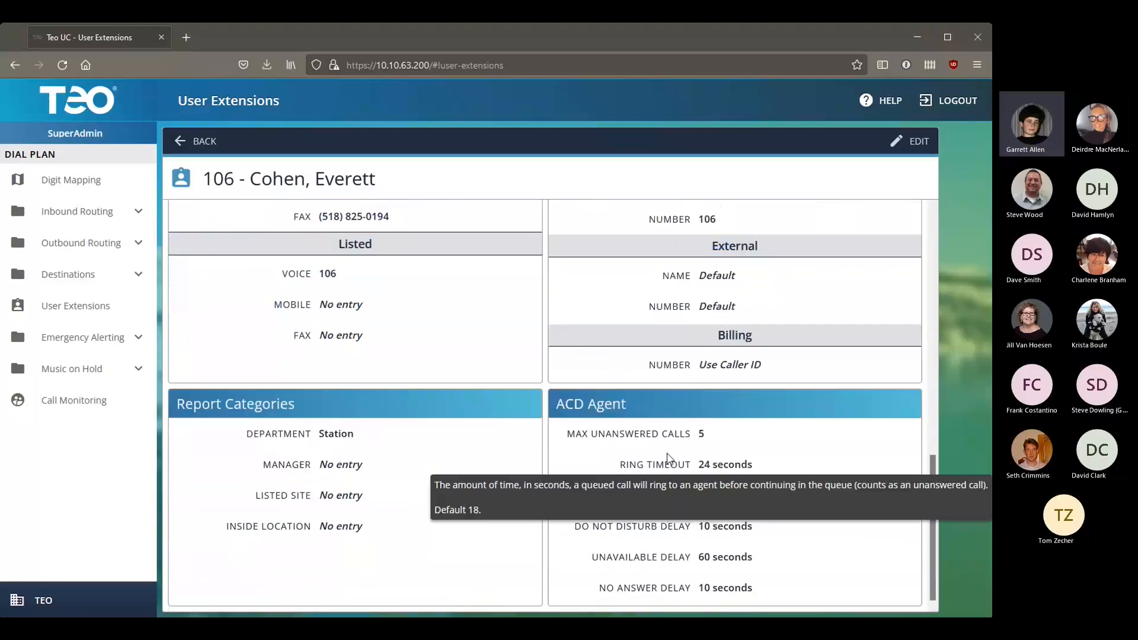
scroll(663, 450, up, 5)
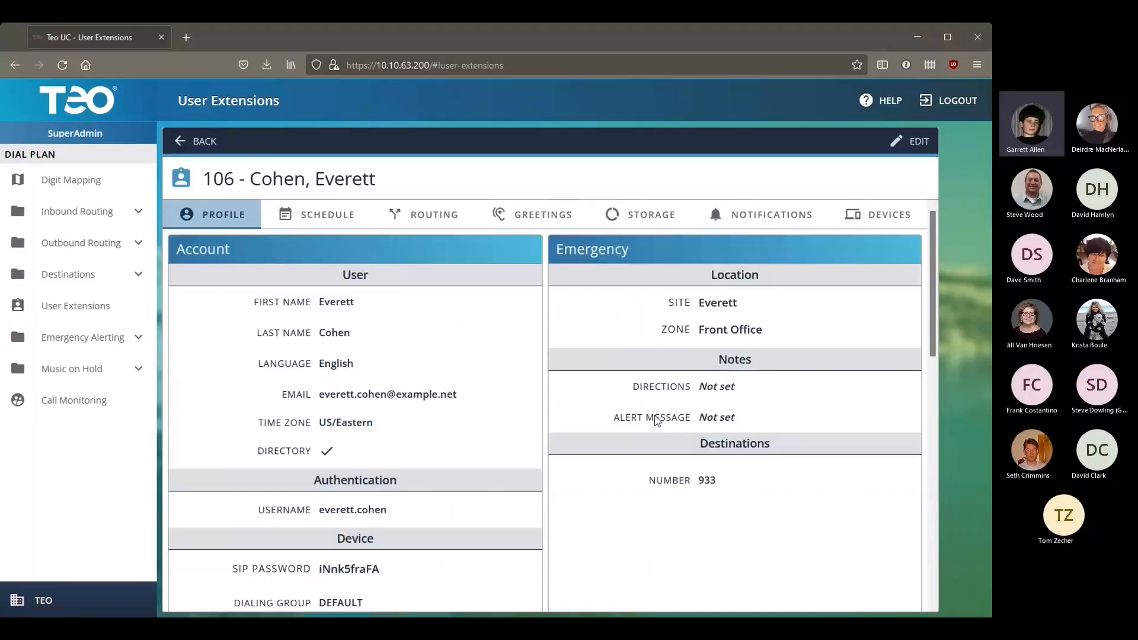
click(639, 216)
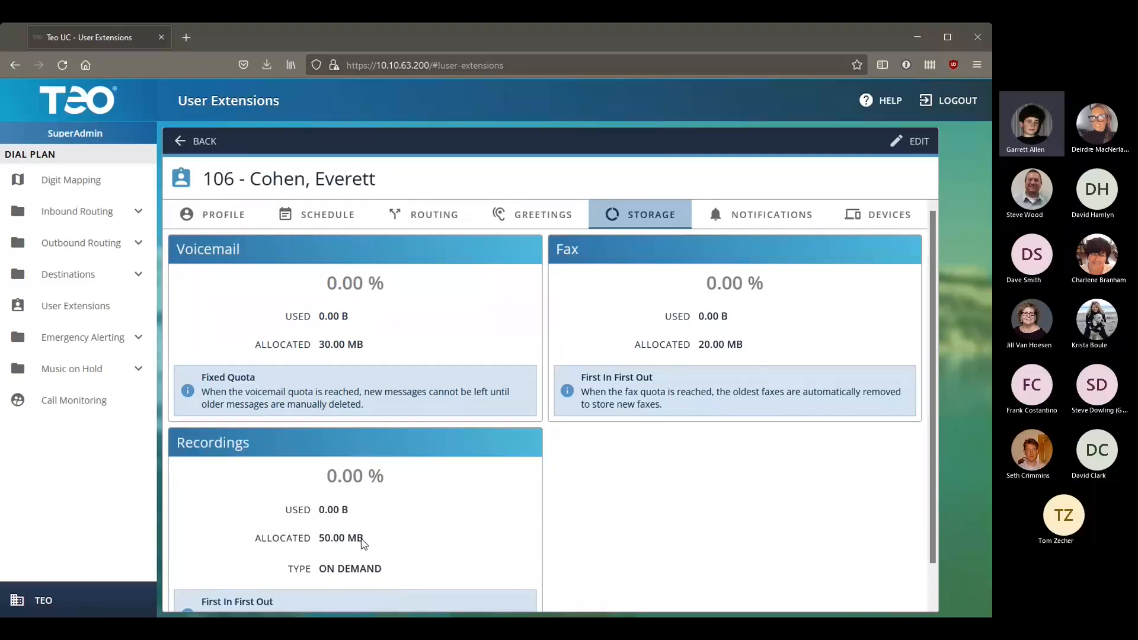
scroll(361, 542, down, 1)
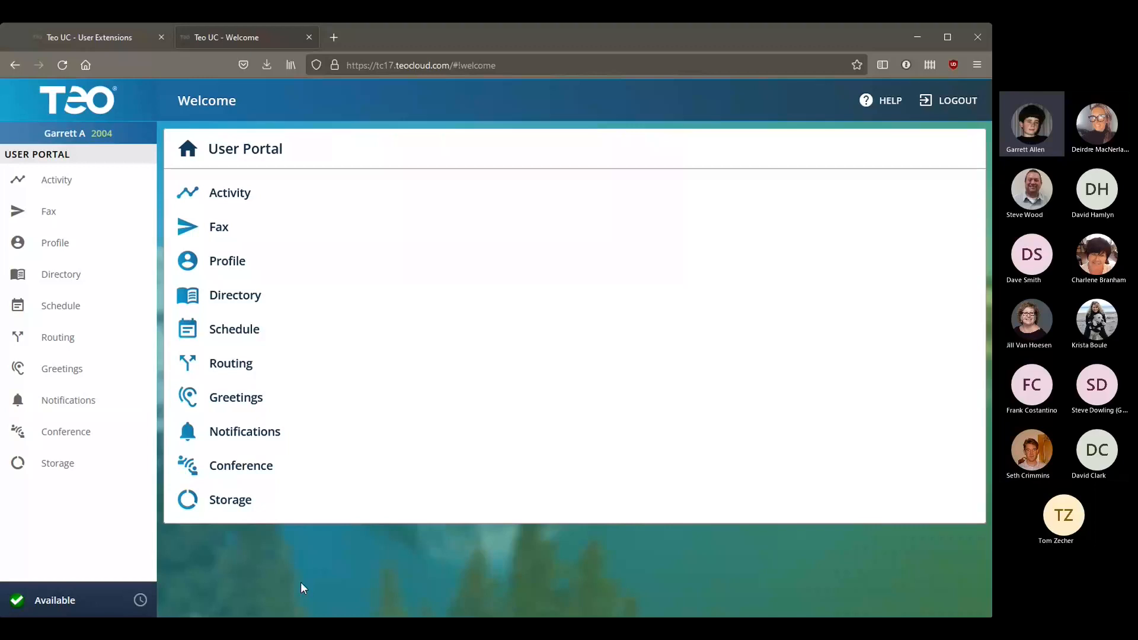
Step: Go from the full section menu back into User Portal and open the Activity call history
click(188, 148)
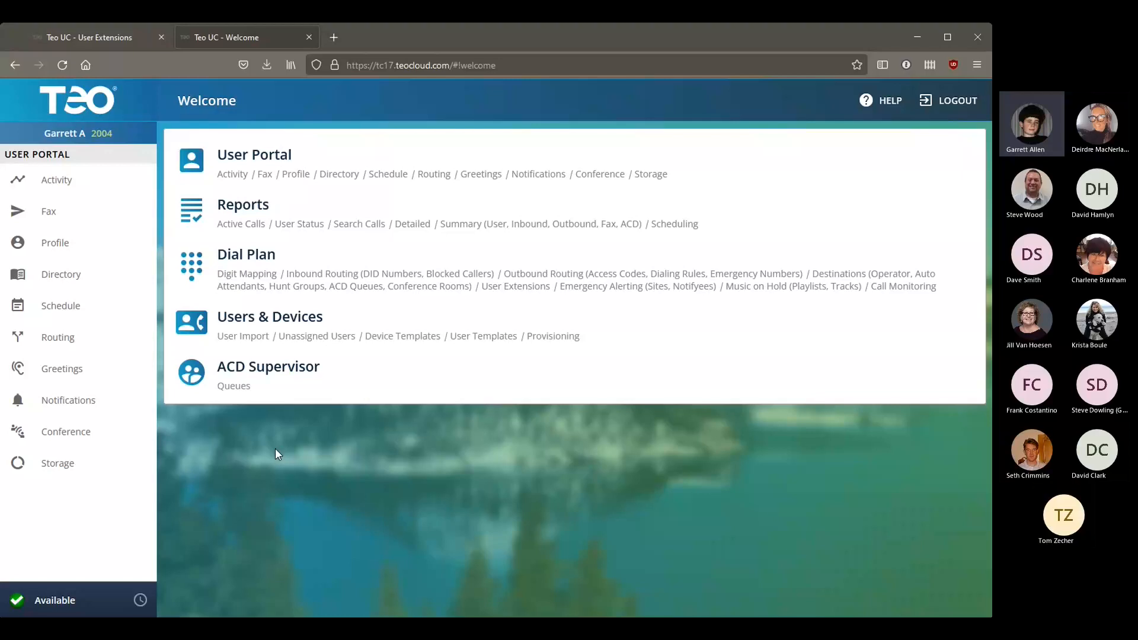
click(279, 173)
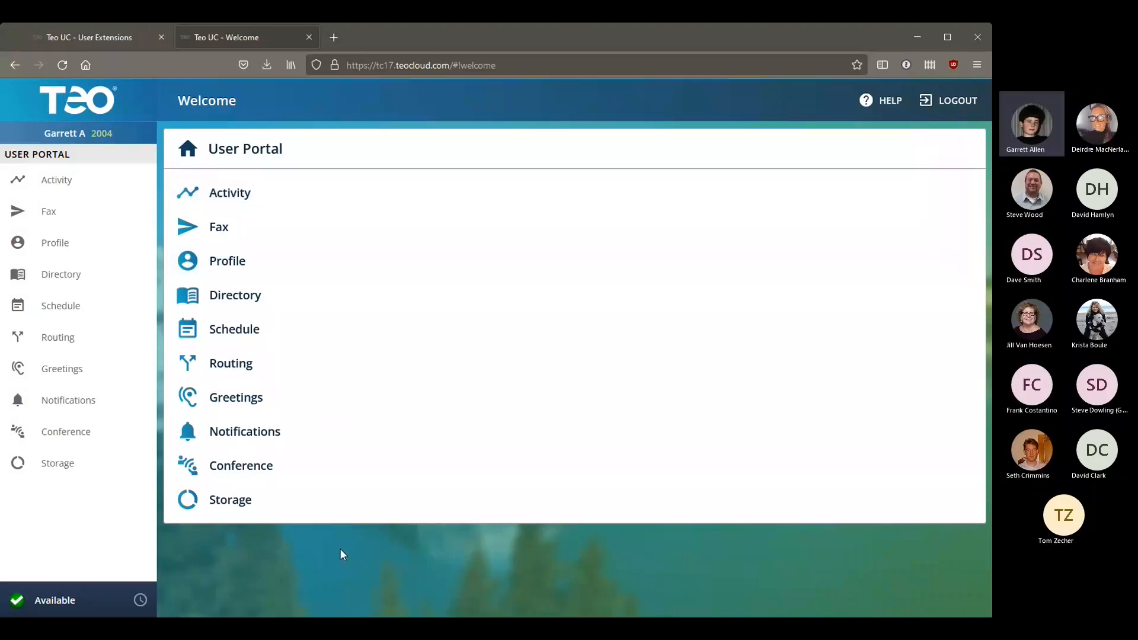
click(246, 193)
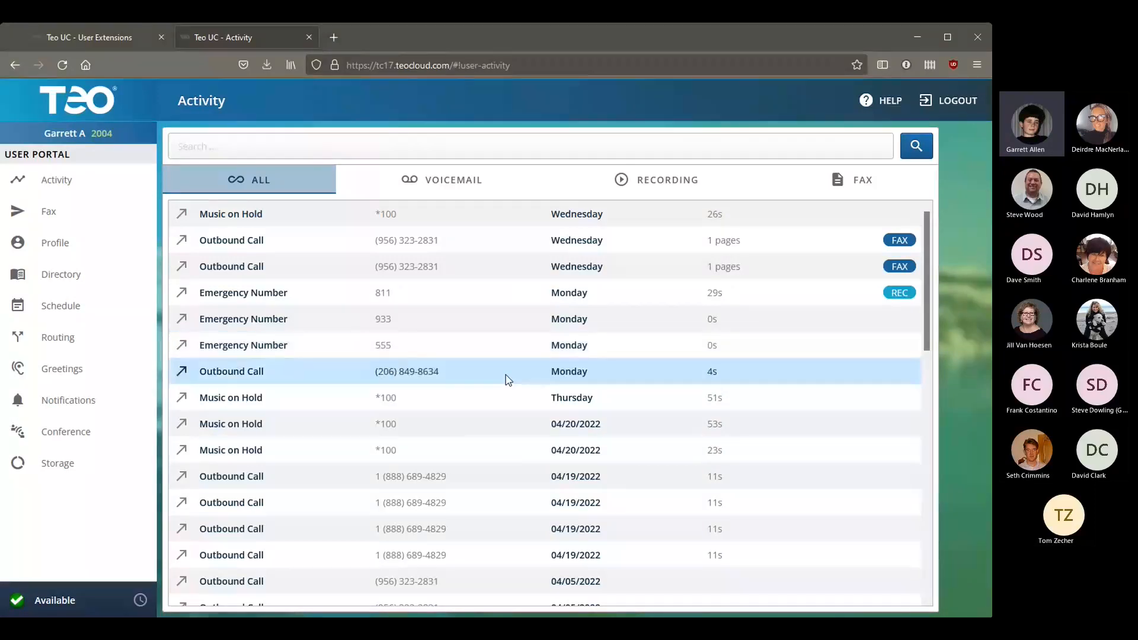
Step: Filter the activity to voicemails, then to recordings, and view the Emergency Number recording's details
click(416, 143)
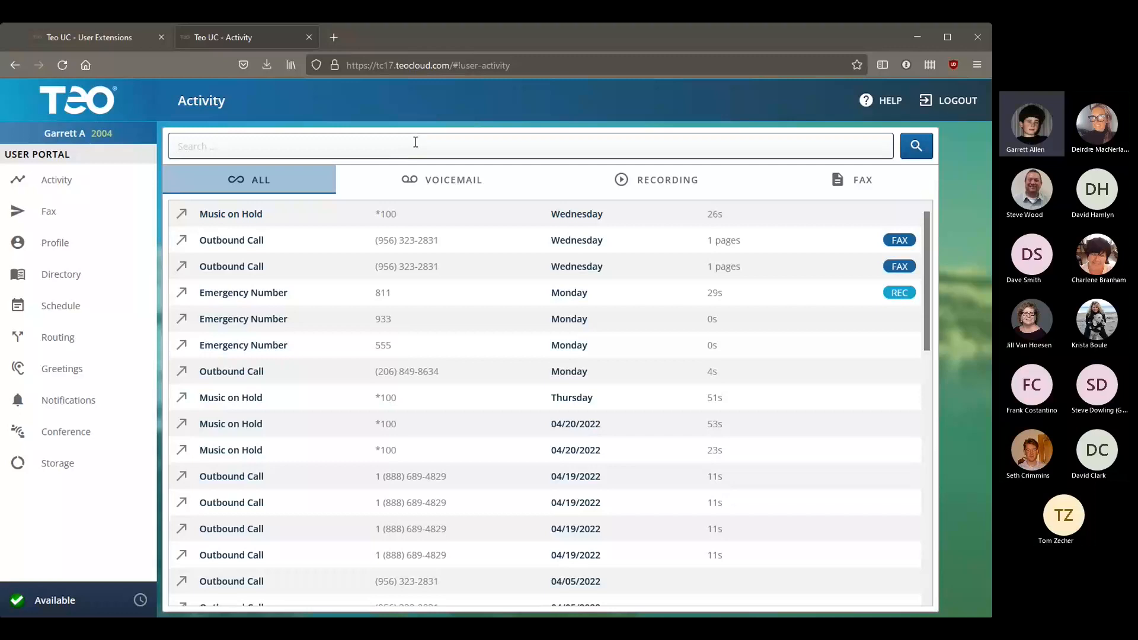
click(437, 182)
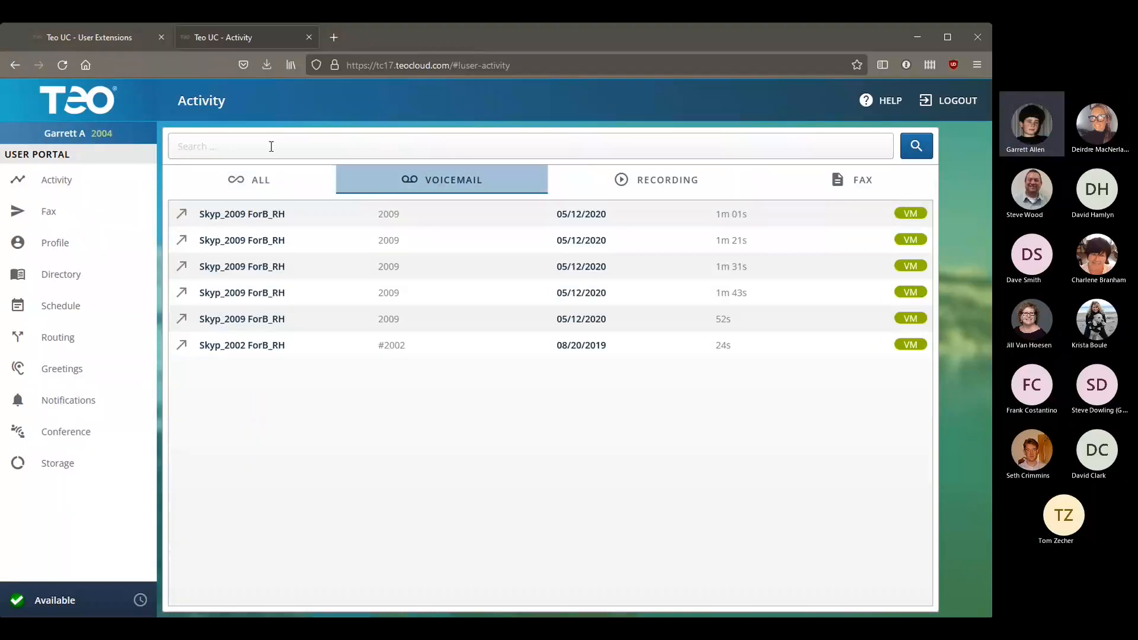
click(664, 187)
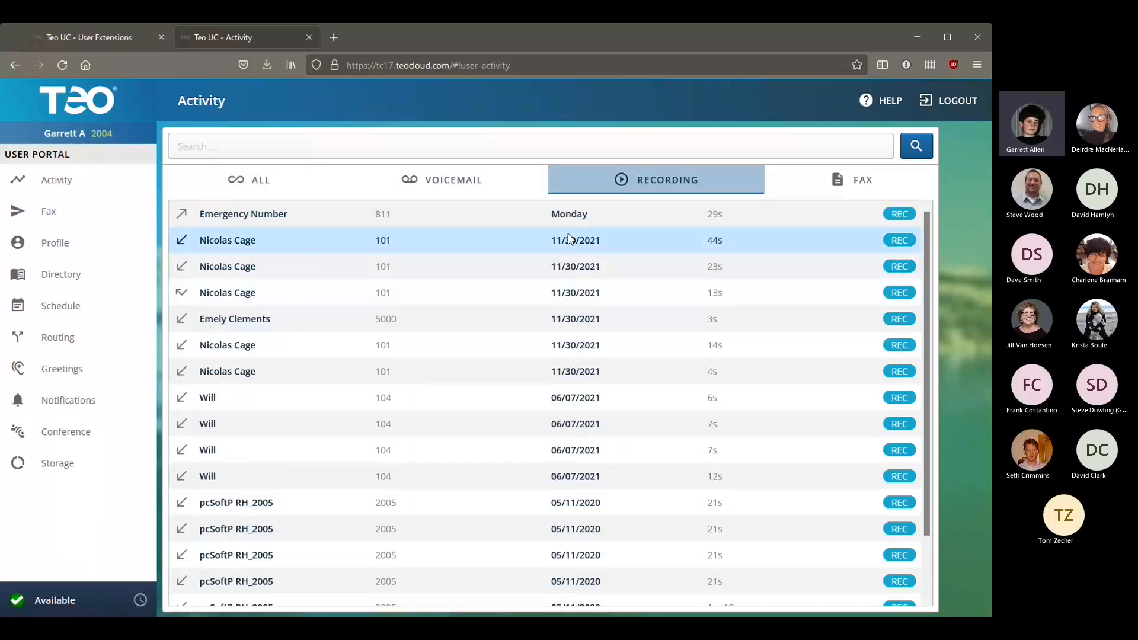
click(569, 215)
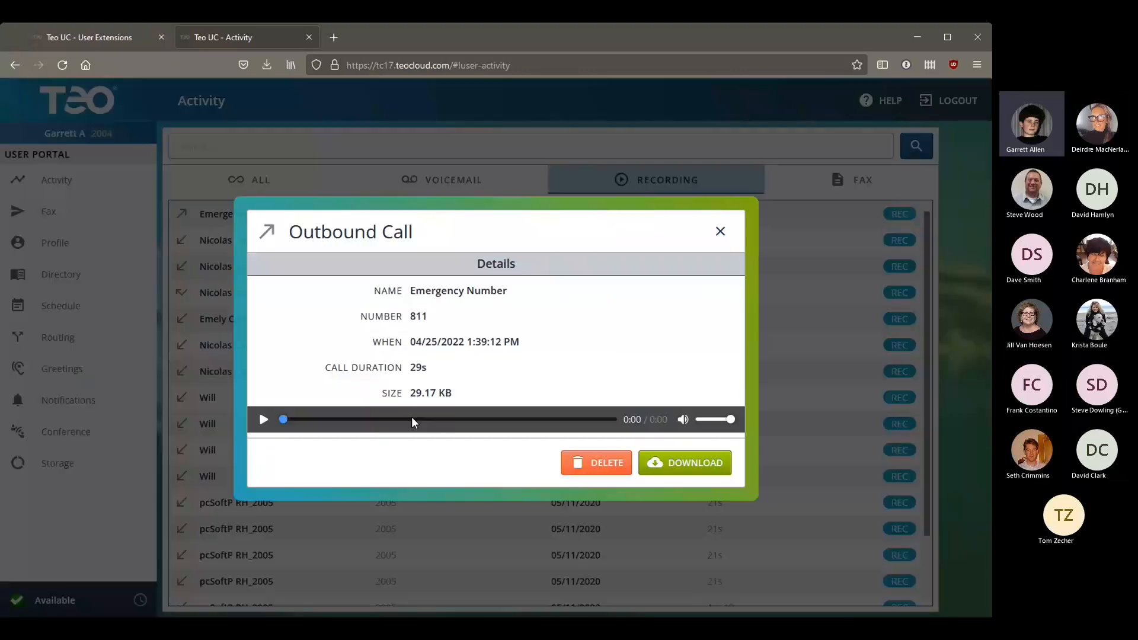
click(605, 490)
Step: Review the most recent sent fax's details in the Fax list, then go to the Send PDF fax form
click(815, 187)
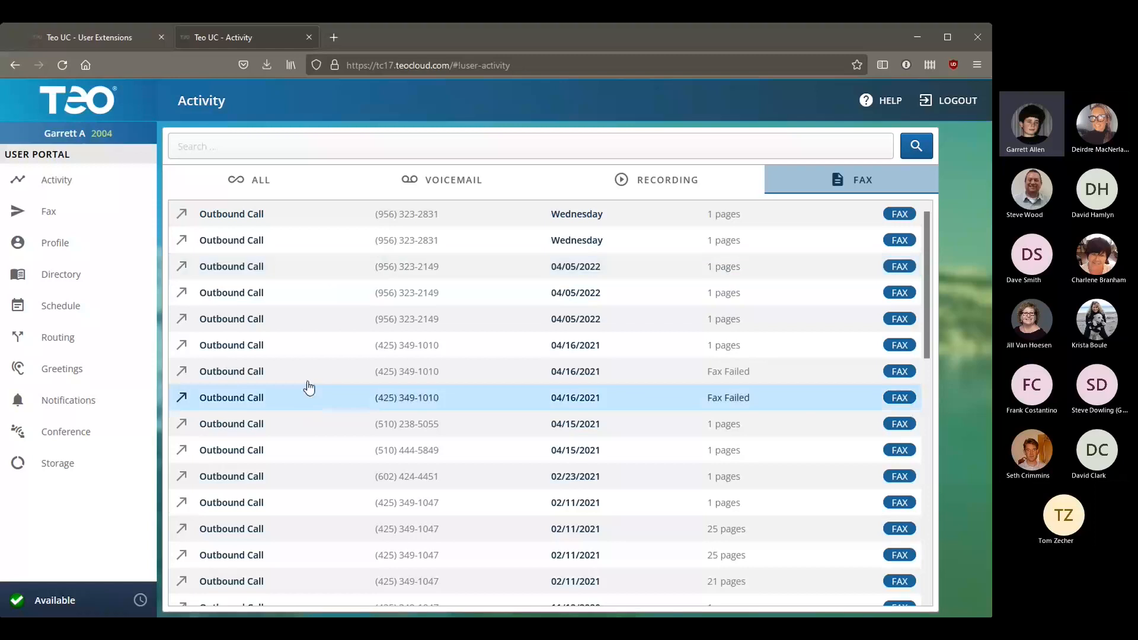
click(317, 219)
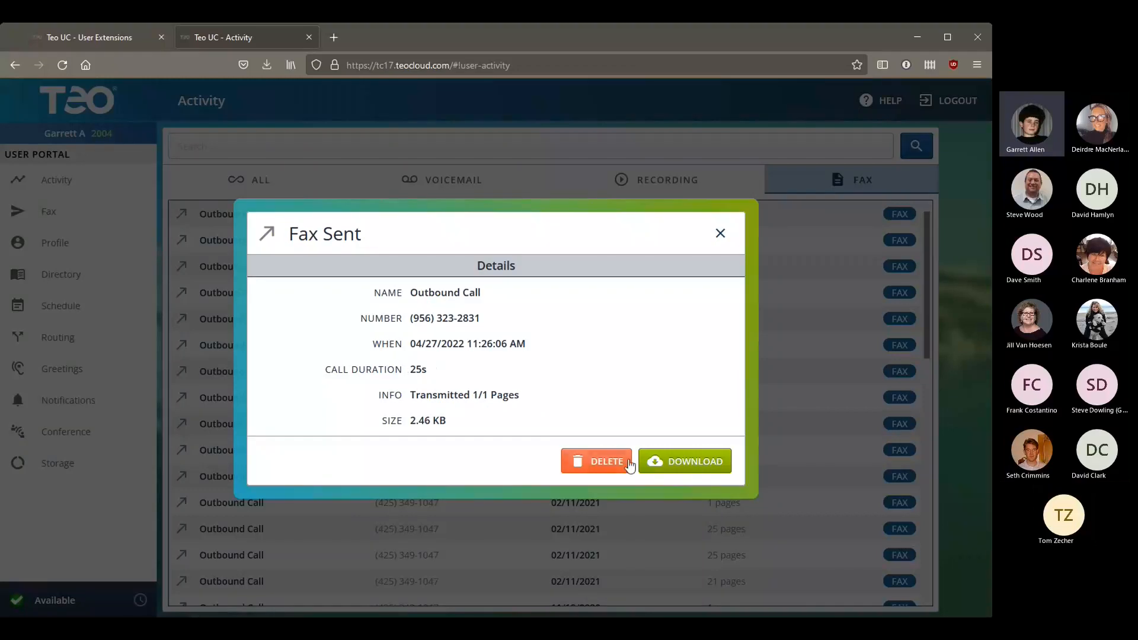
click(720, 233)
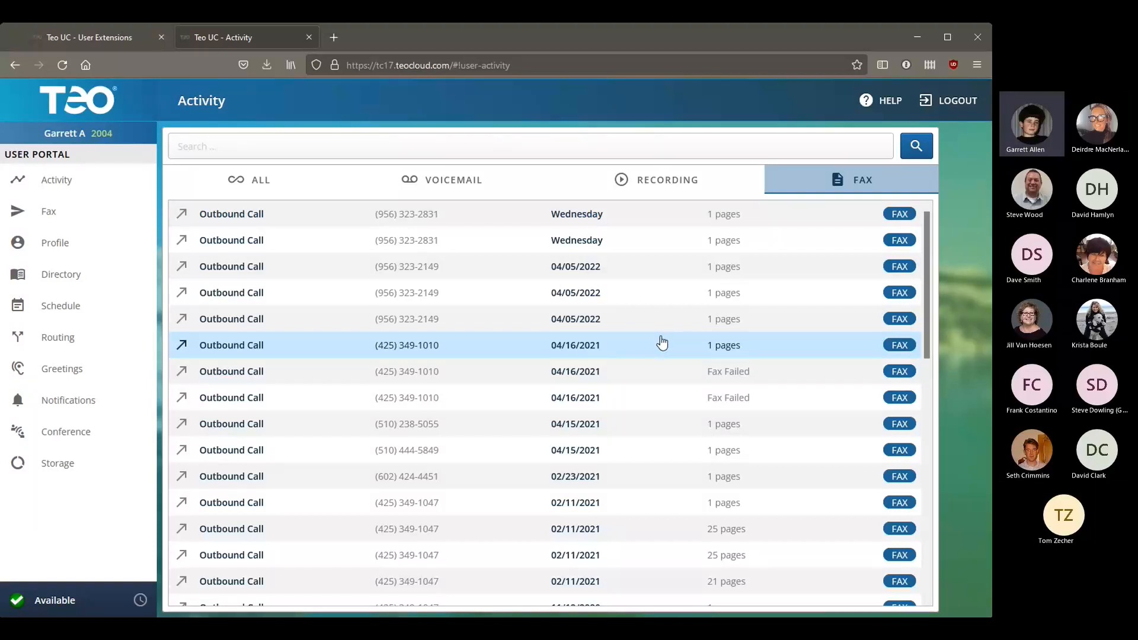
click(105, 223)
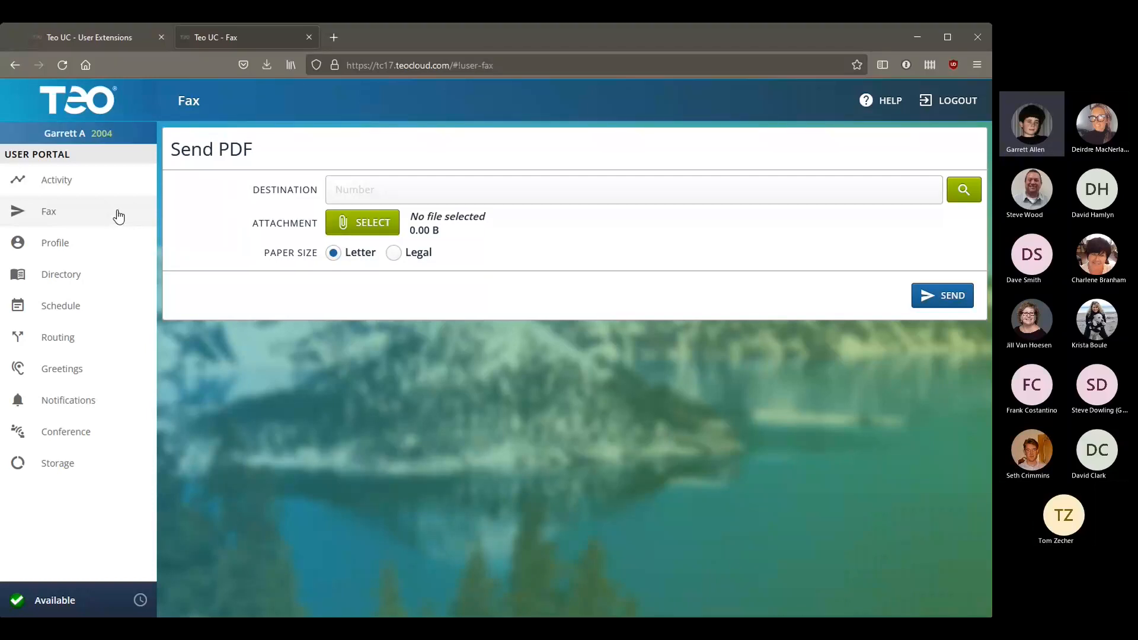
Step: Start the fax destination and check the Contacts lookup, which turns out empty
click(521, 194)
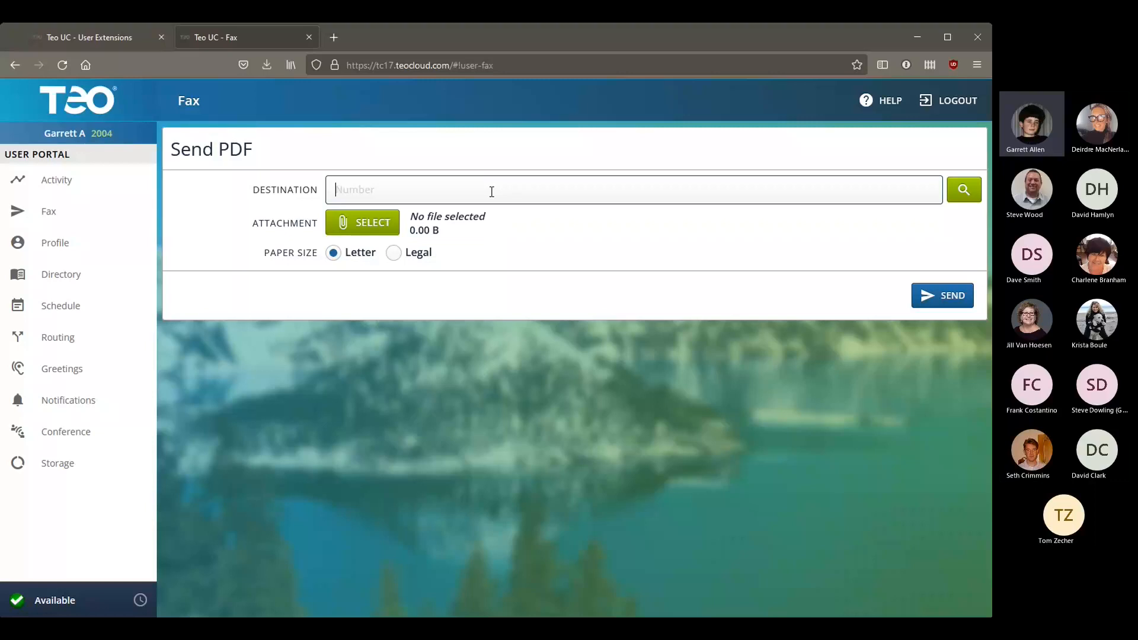
click(956, 195)
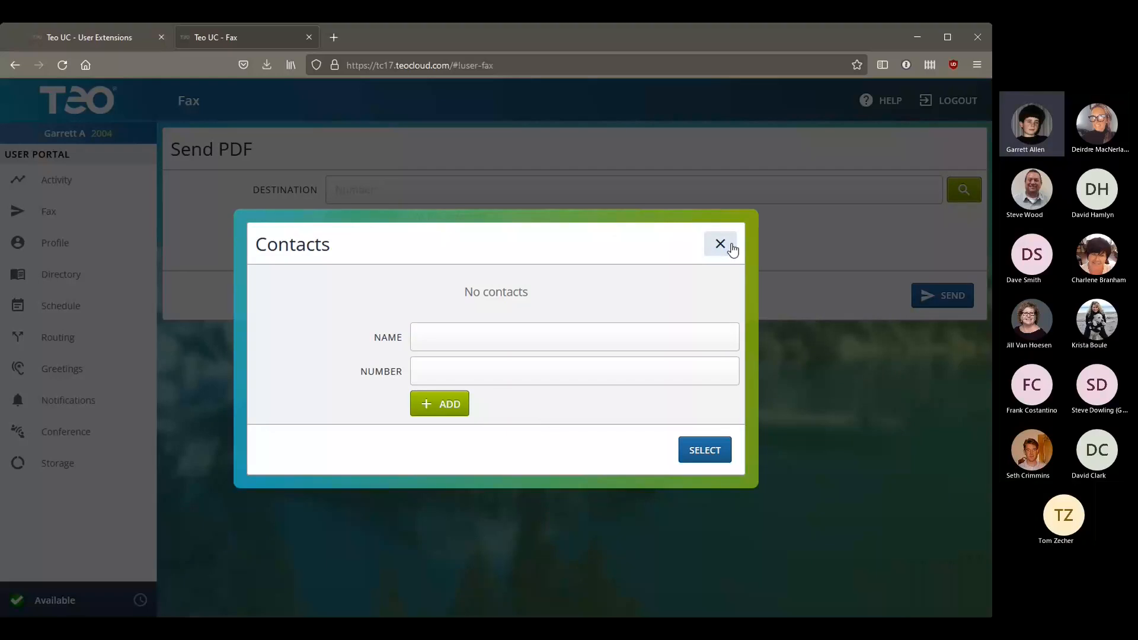
click(729, 248)
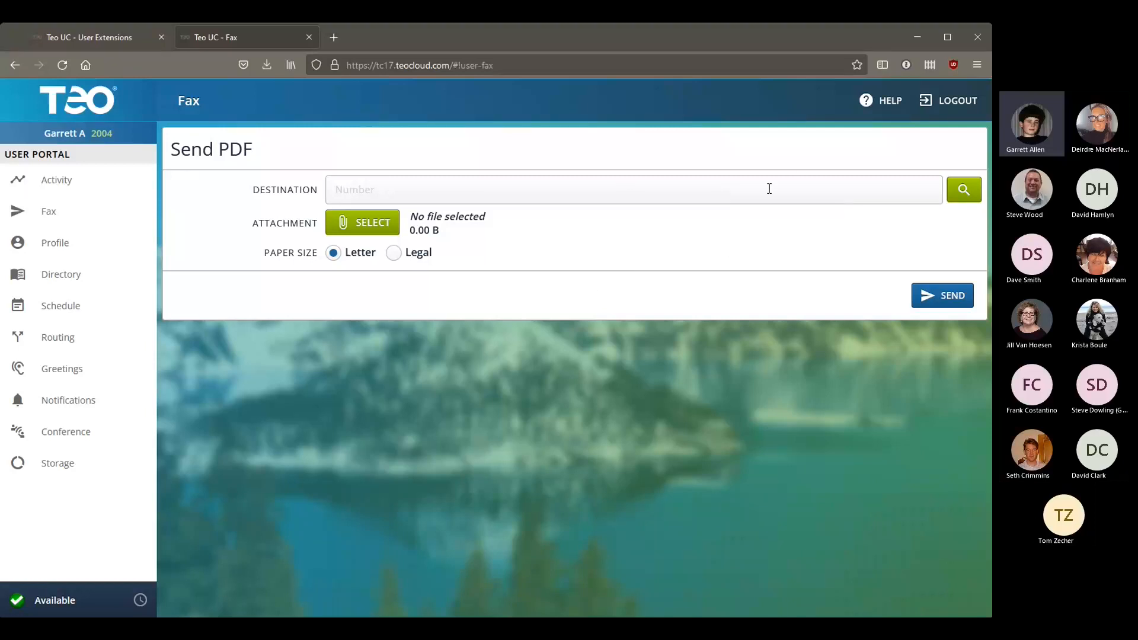
Step: Attach the 60.42 KB test fax PDF to the form, then go to the Profile page
click(371, 230)
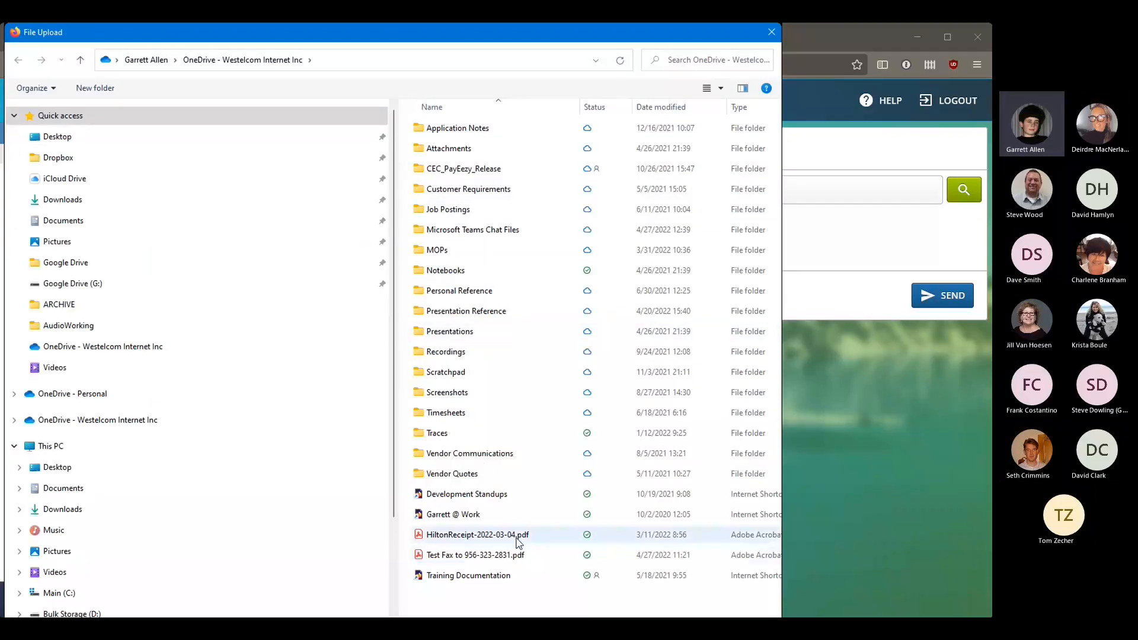
double_click(511, 566)
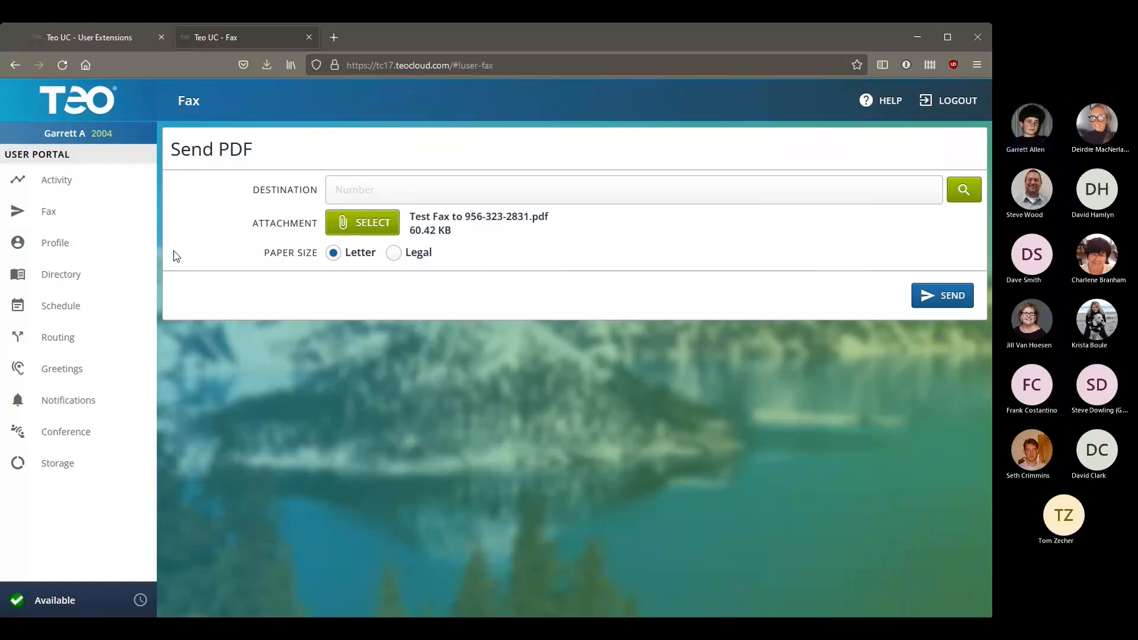
click(55, 243)
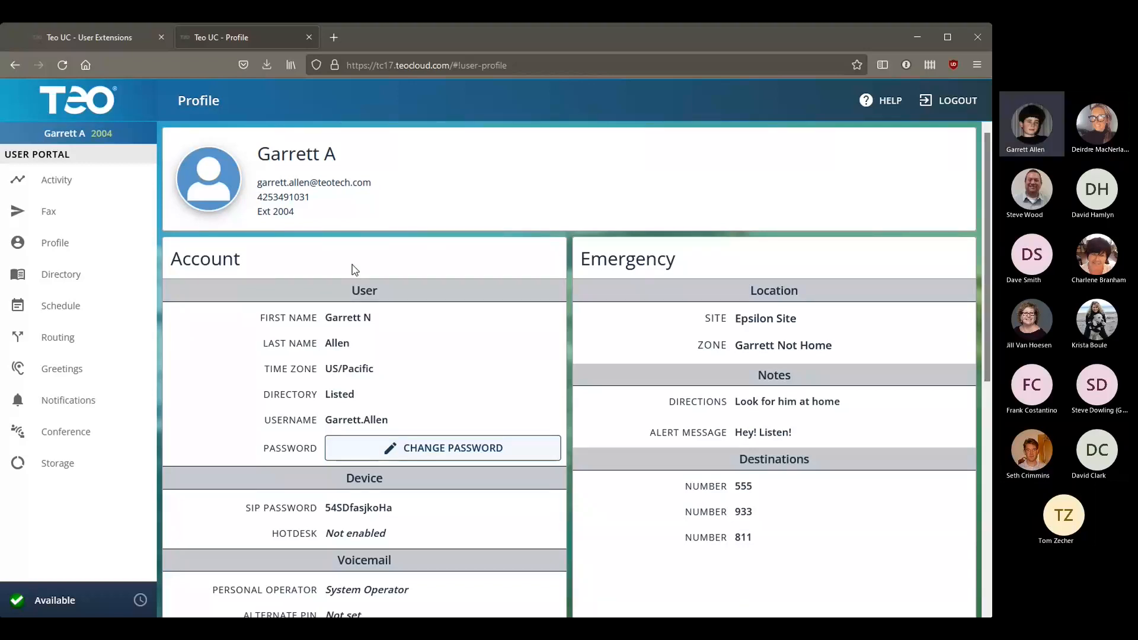
scroll(203, 407, down, 2)
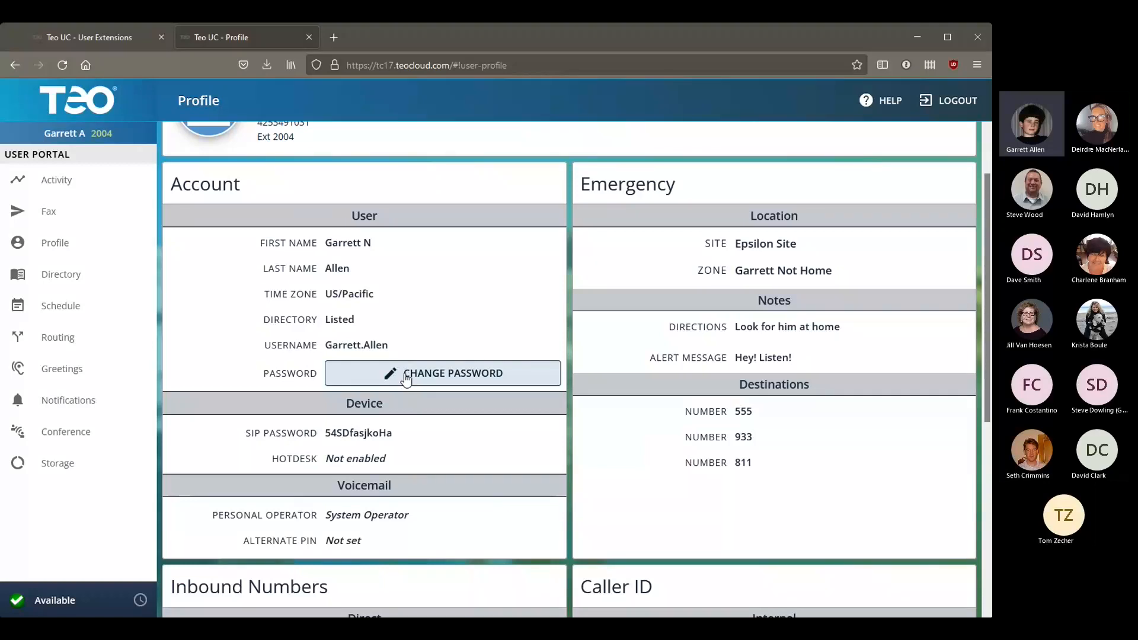
scroll(407, 380, down, 2)
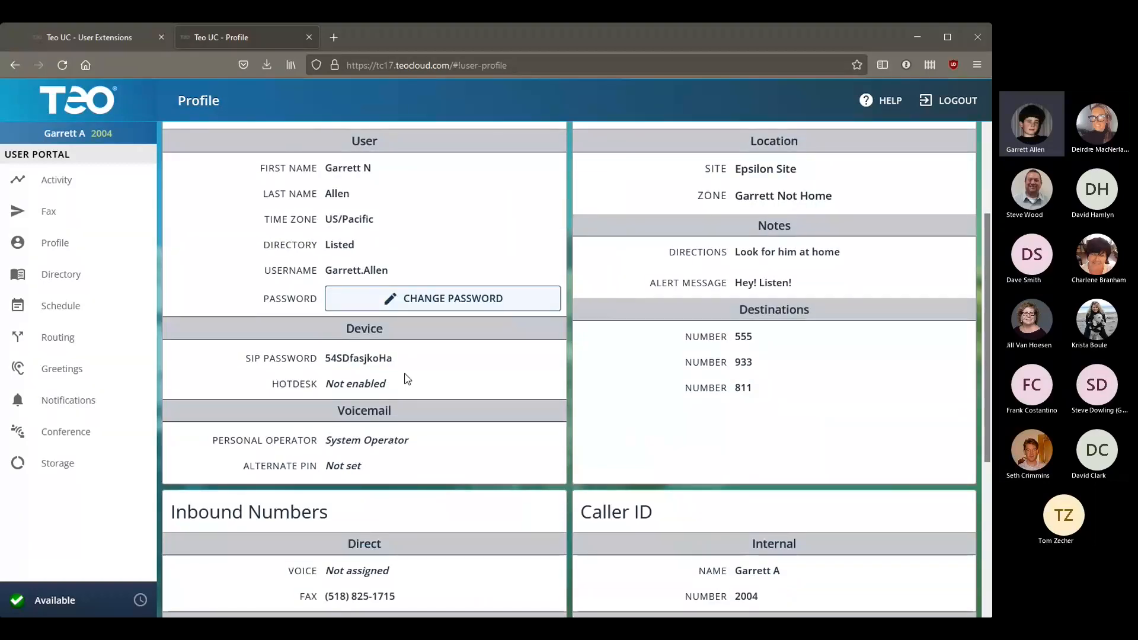
scroll(408, 380, down, 2)
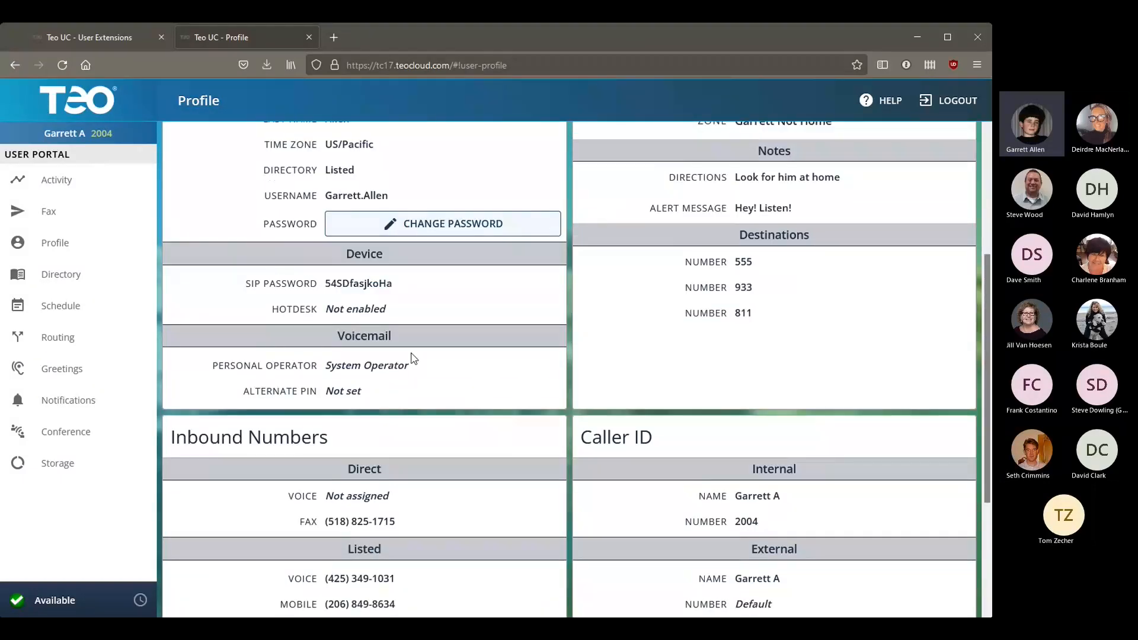
scroll(412, 360, down, 2)
scroll(413, 360, down, 3)
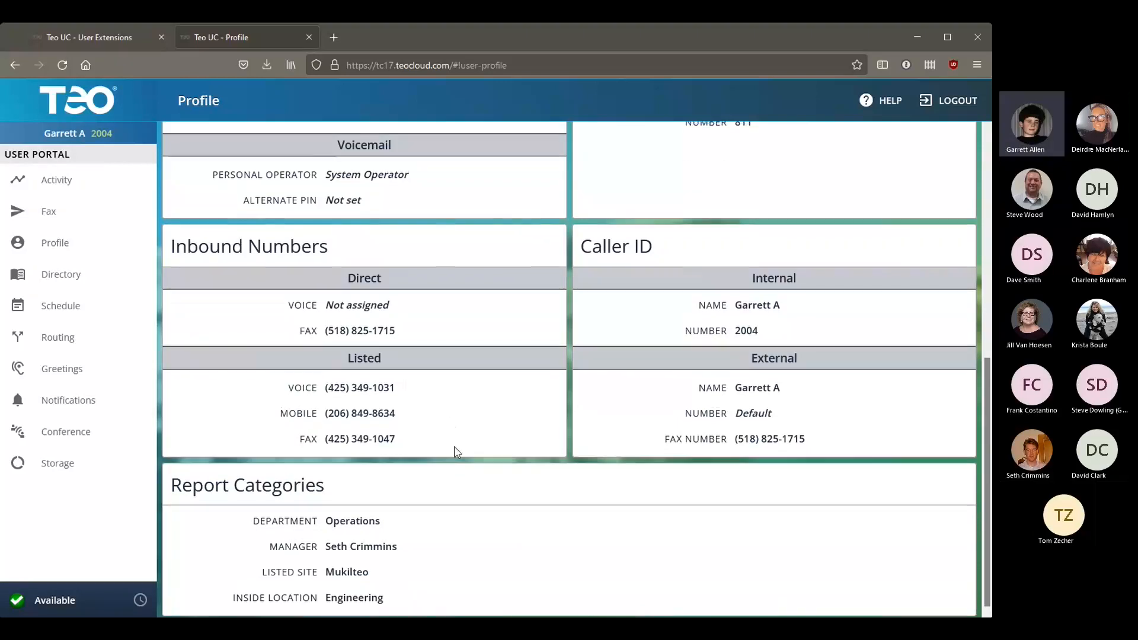
scroll(462, 454, up, 3)
scroll(472, 457, up, 3)
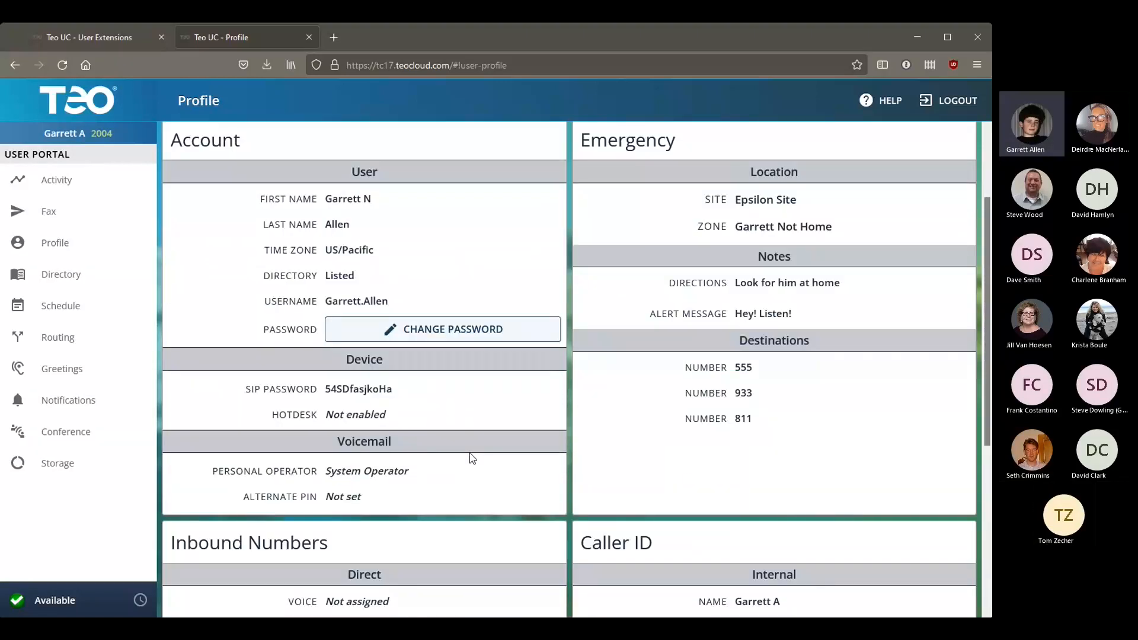
scroll(456, 421, up, 3)
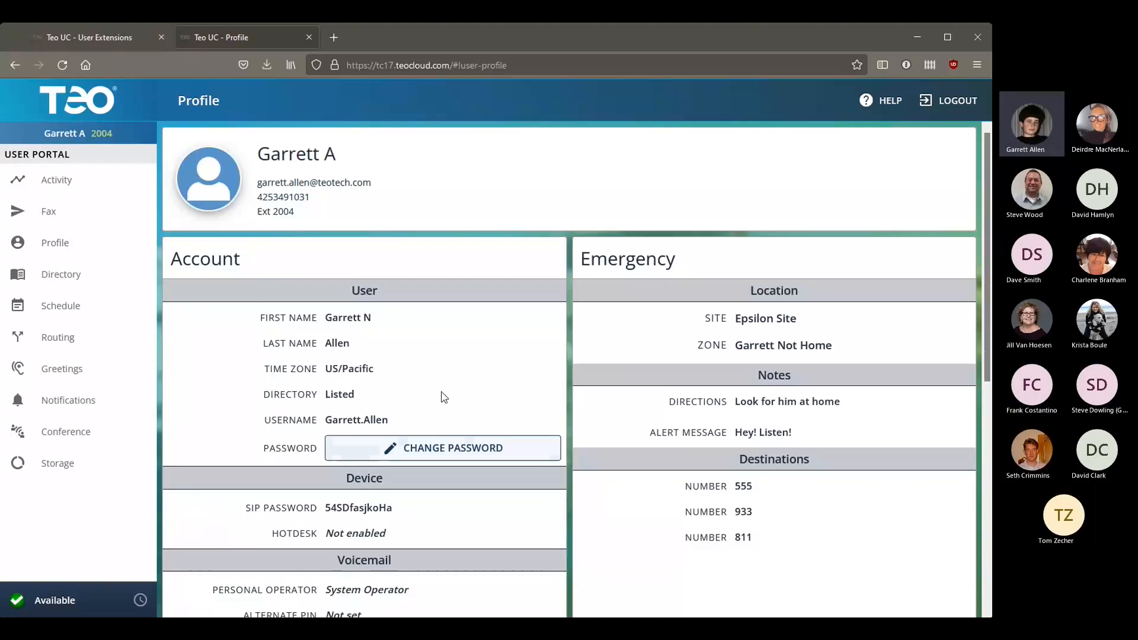
click(379, 449)
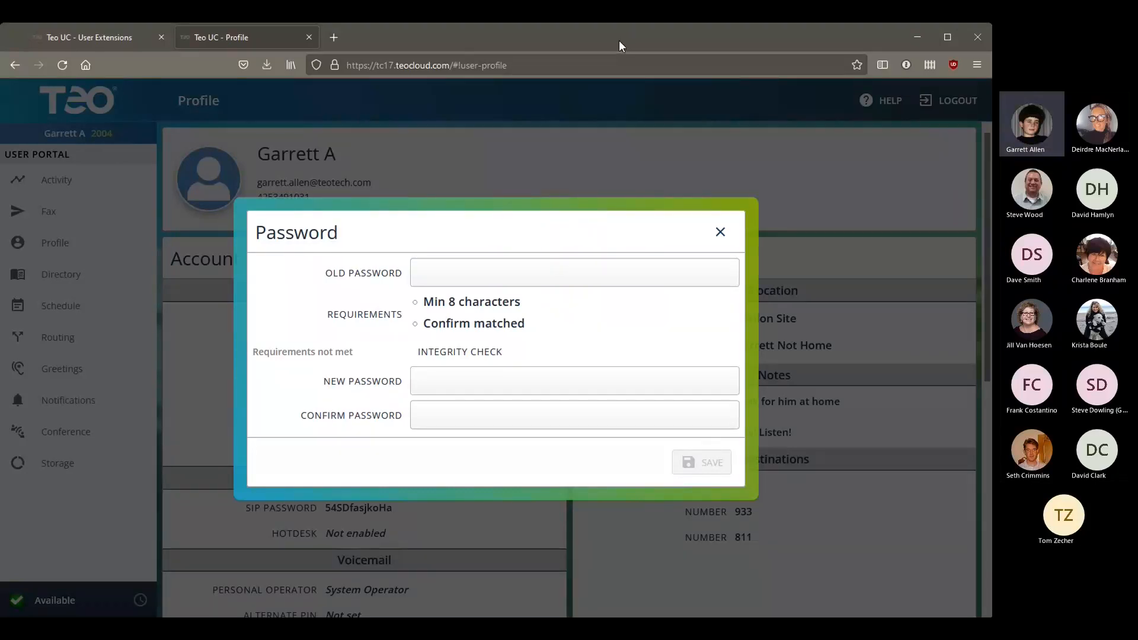
click(720, 231)
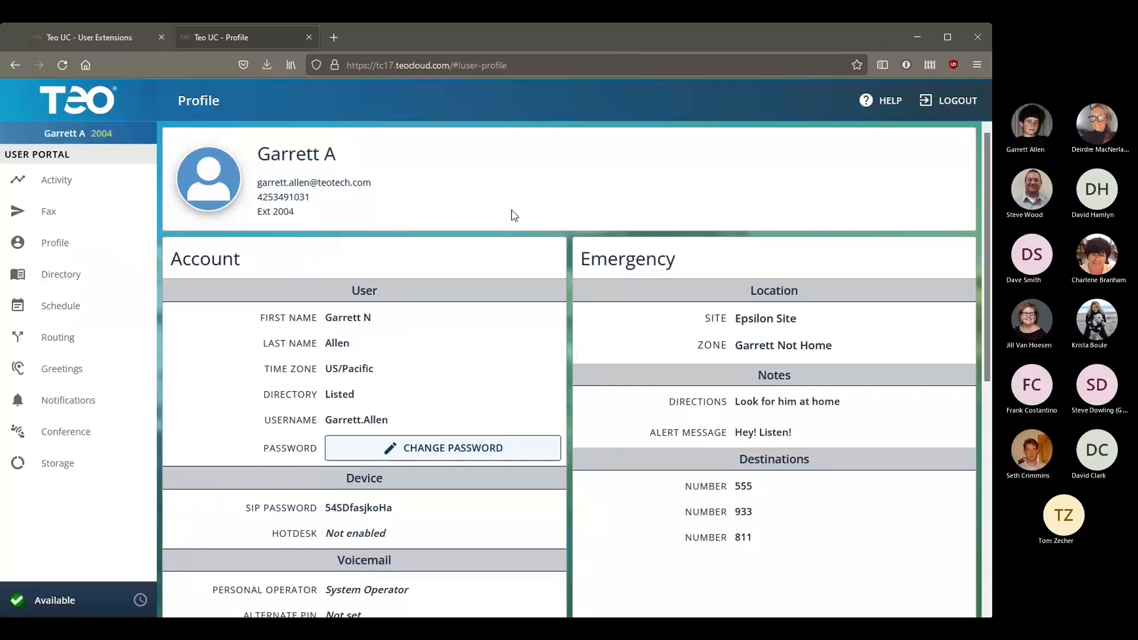
Step: Open the Directory showing favorites extension 104 (After Hours) and extension 2004 (Available)
click(76, 282)
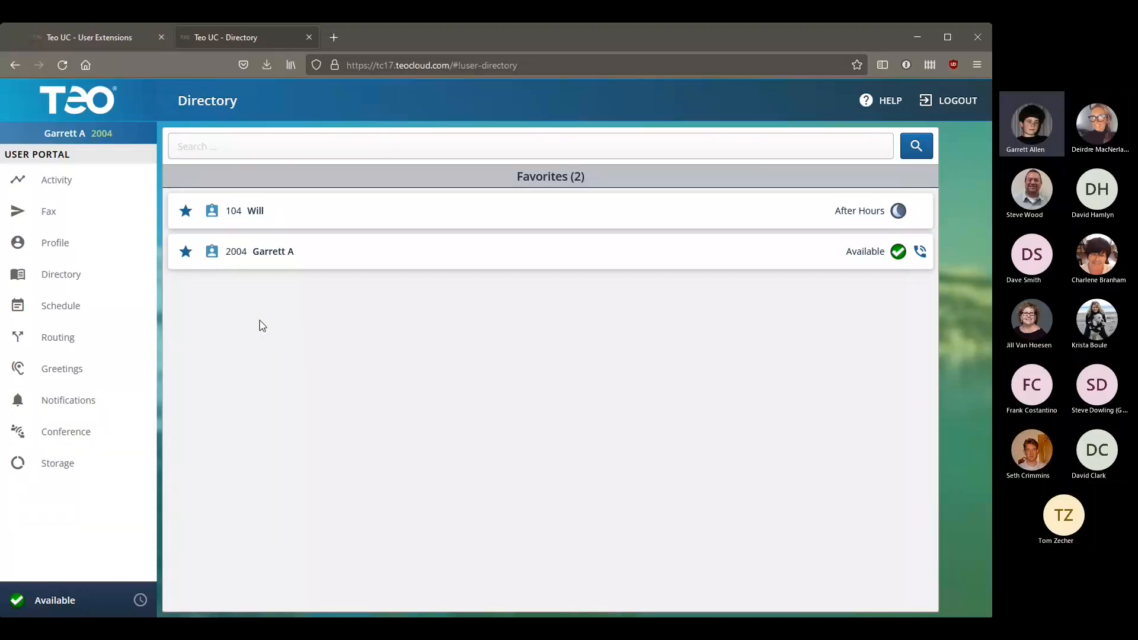
Step: Scroll through the Schedule's holidays and vacations, then view the Routing settings
click(95, 308)
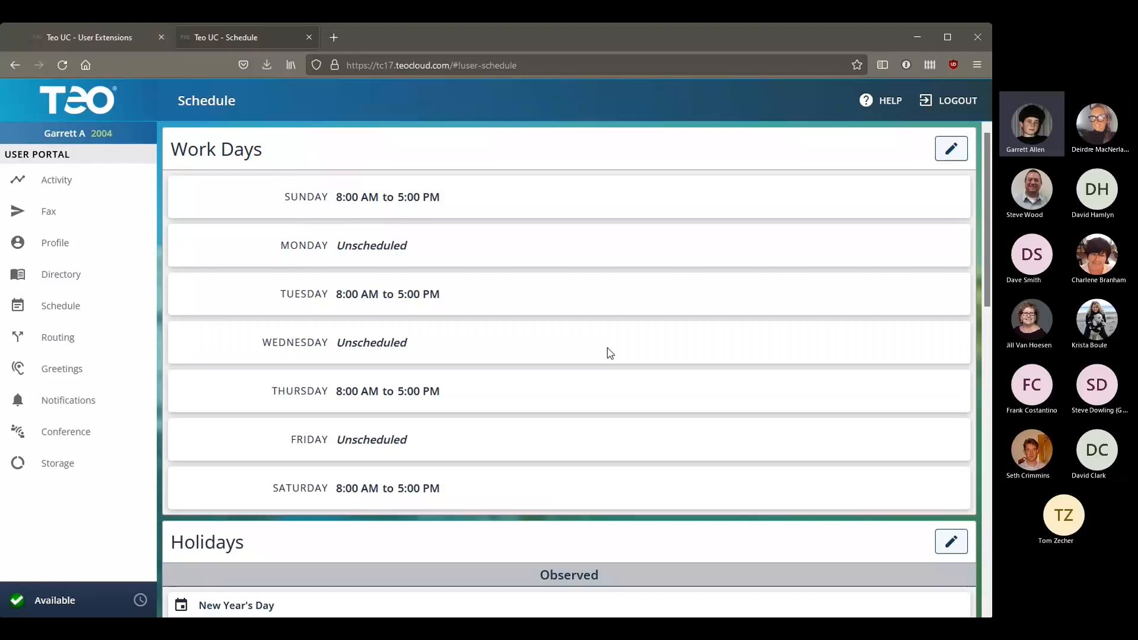
scroll(610, 354, down, 3)
scroll(603, 320, down, 7)
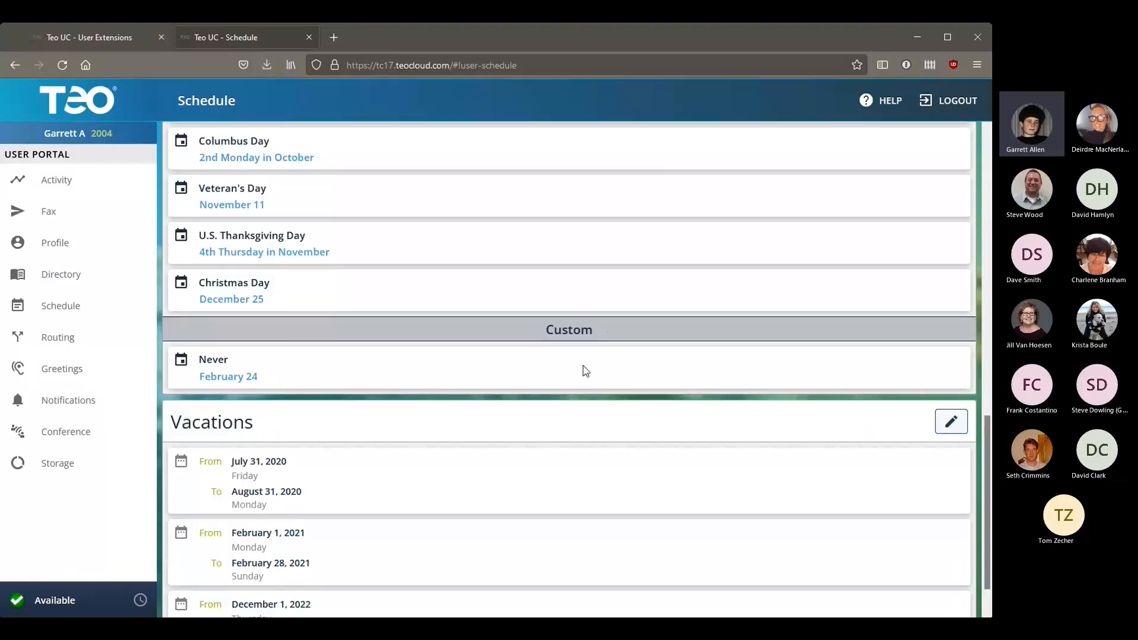
scroll(439, 301, up, 3)
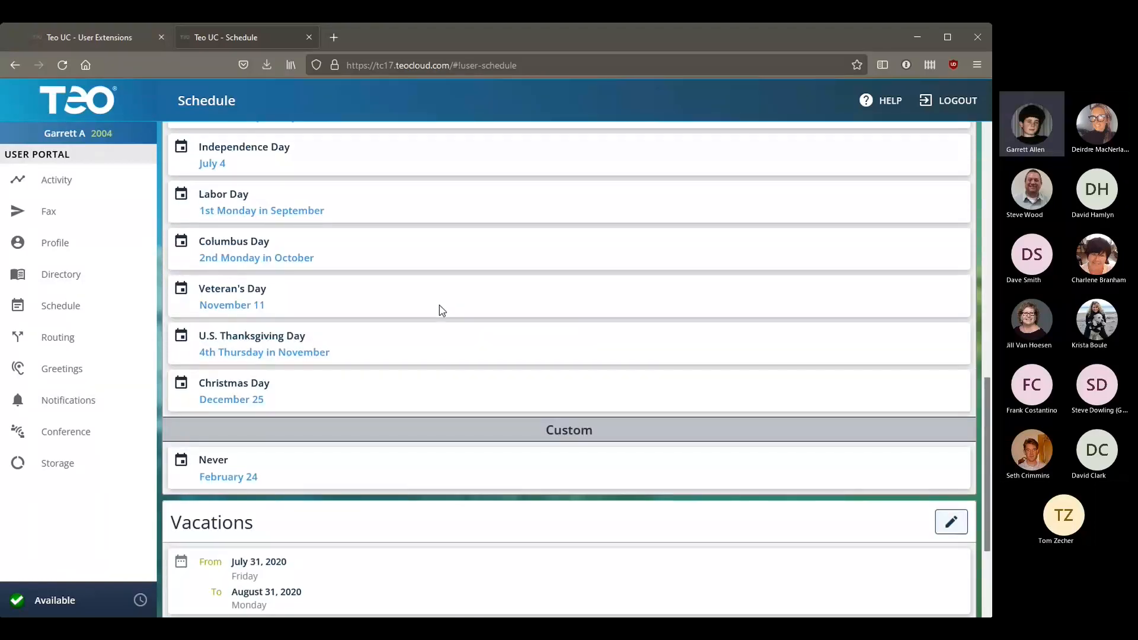
scroll(442, 310, down, 3)
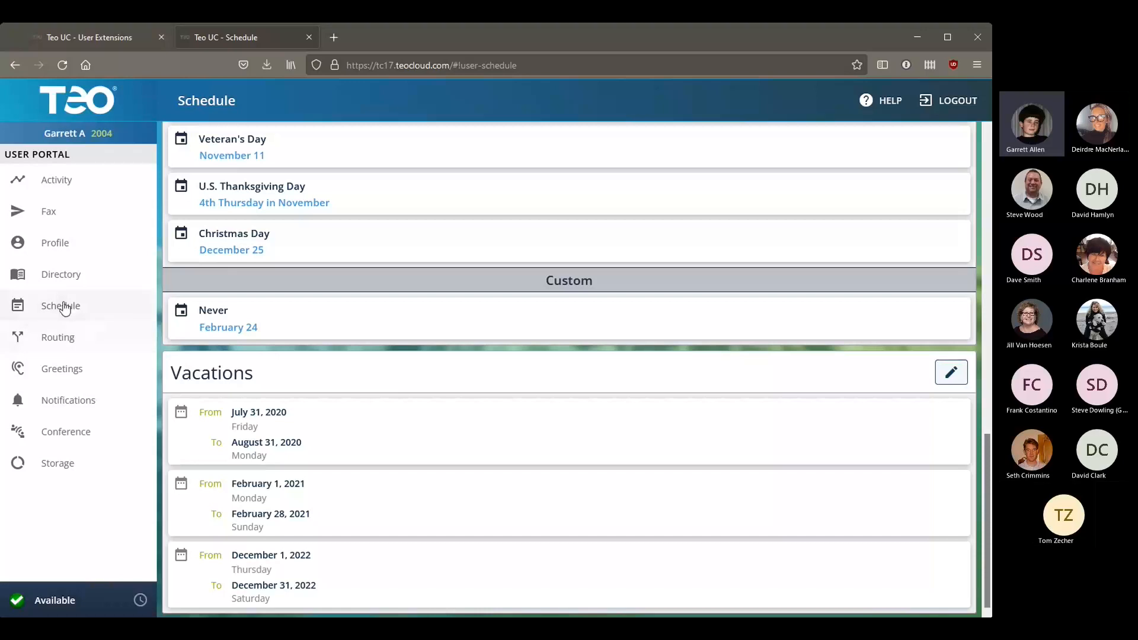
click(58, 337)
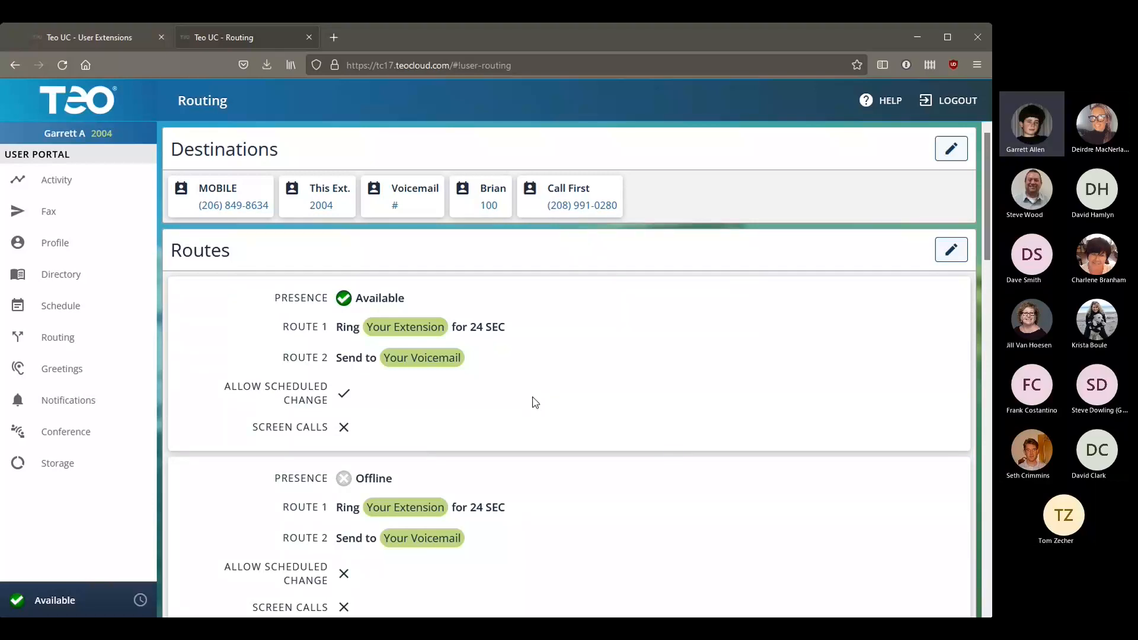
Step: Set the active greeting to Recorded Name and save it, then view the Notifications settings
click(62, 369)
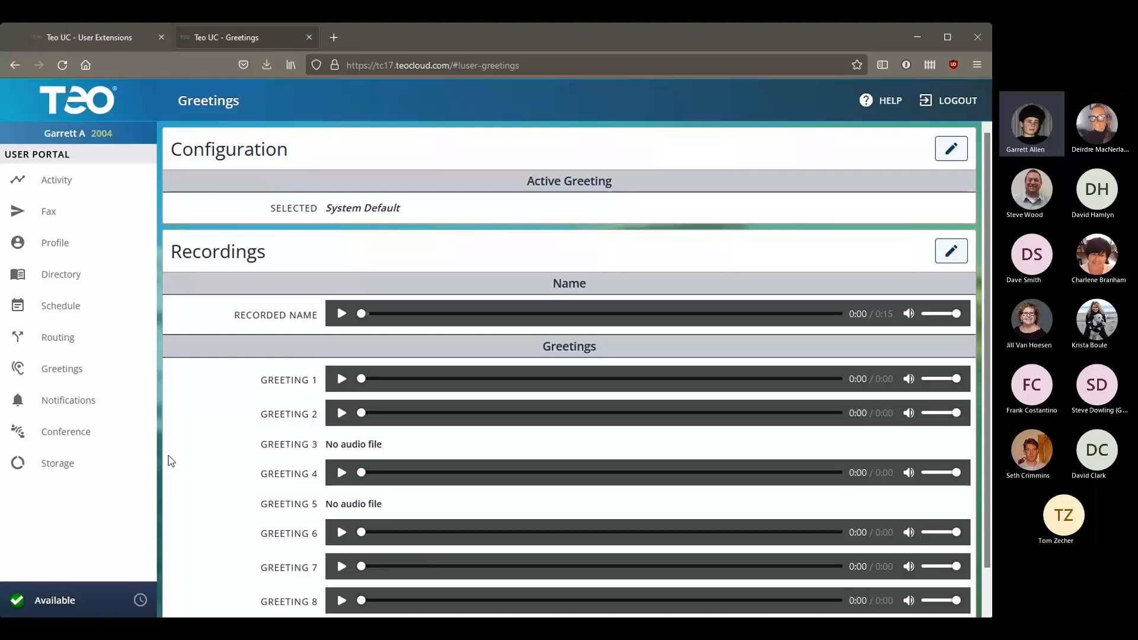
click(951, 149)
click(514, 366)
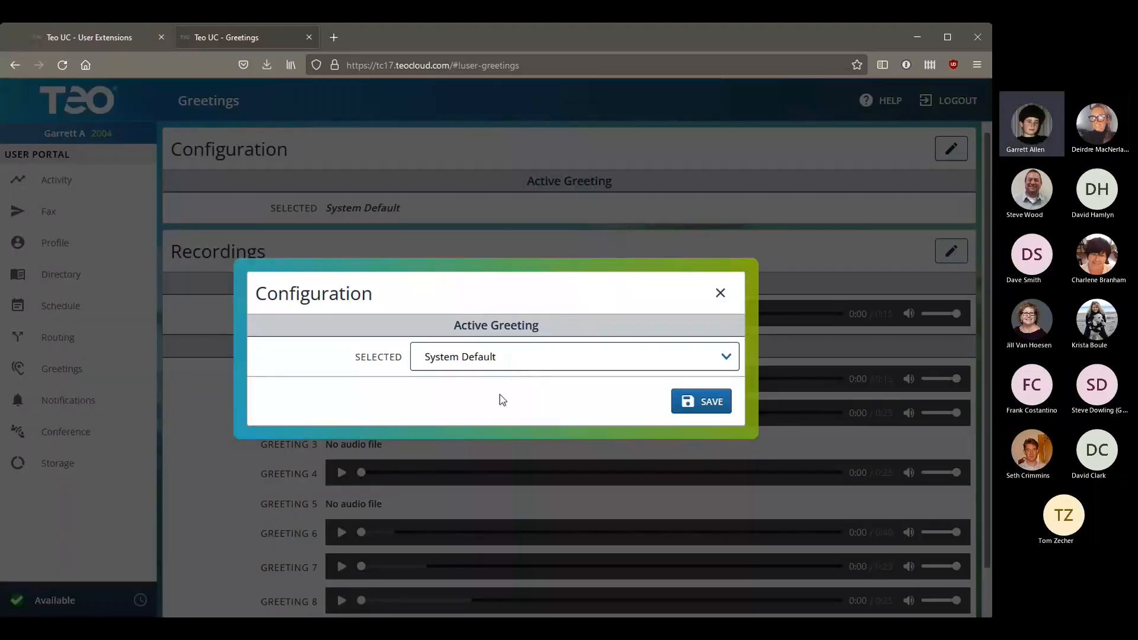
click(503, 401)
click(515, 338)
click(492, 368)
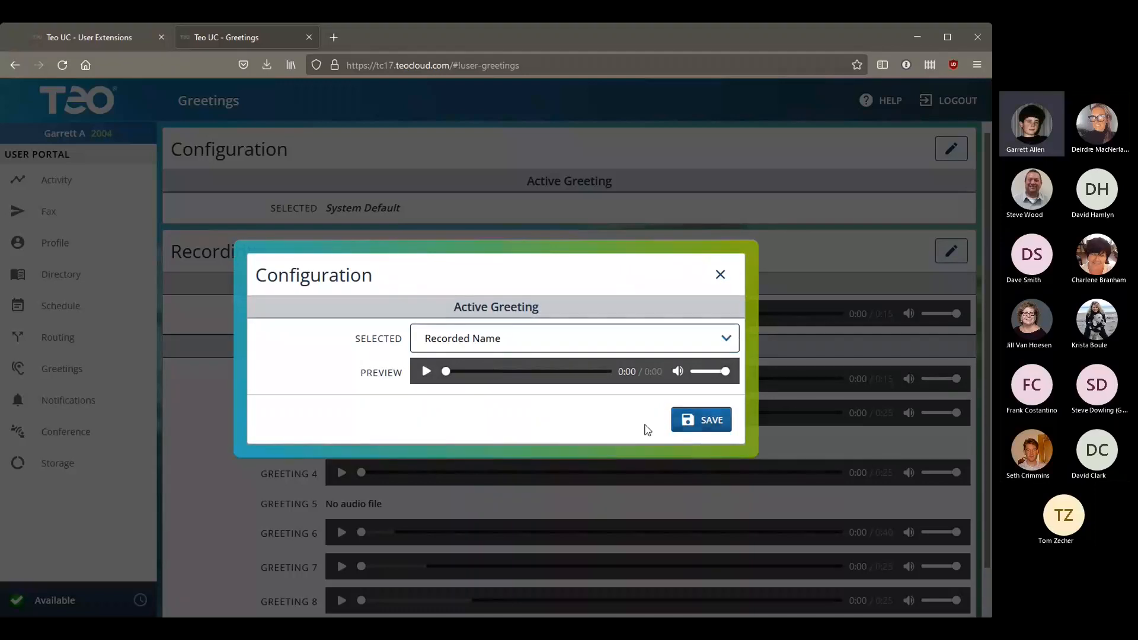
click(701, 420)
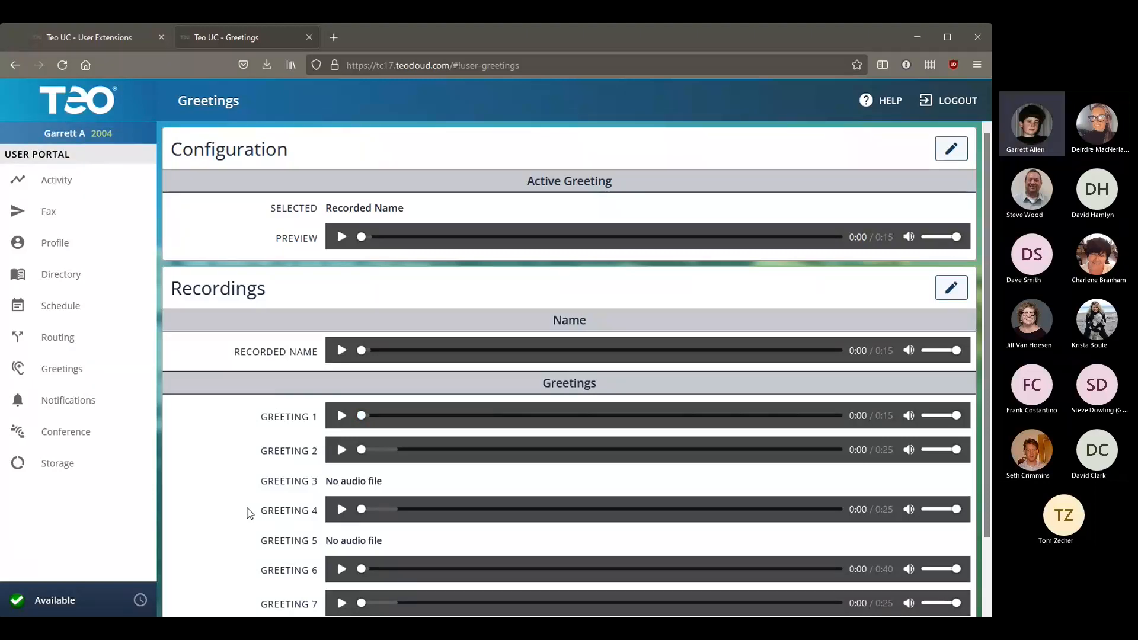
click(57, 407)
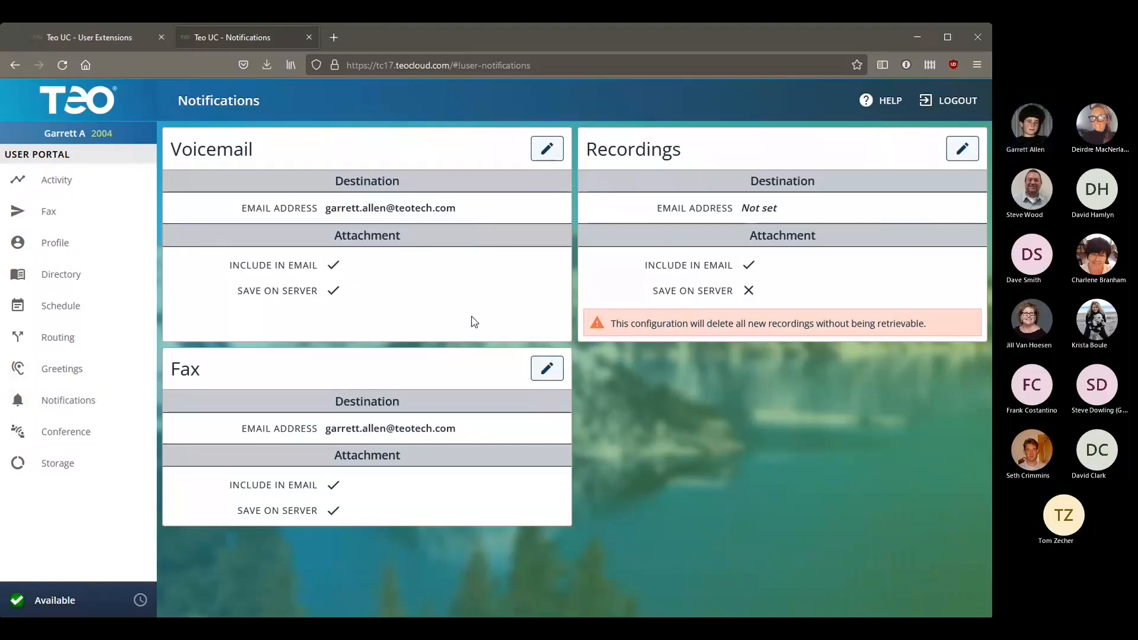
Step: Set voicemail notification Save on Server to Disabled, save, then view Conference Room 6019
click(551, 150)
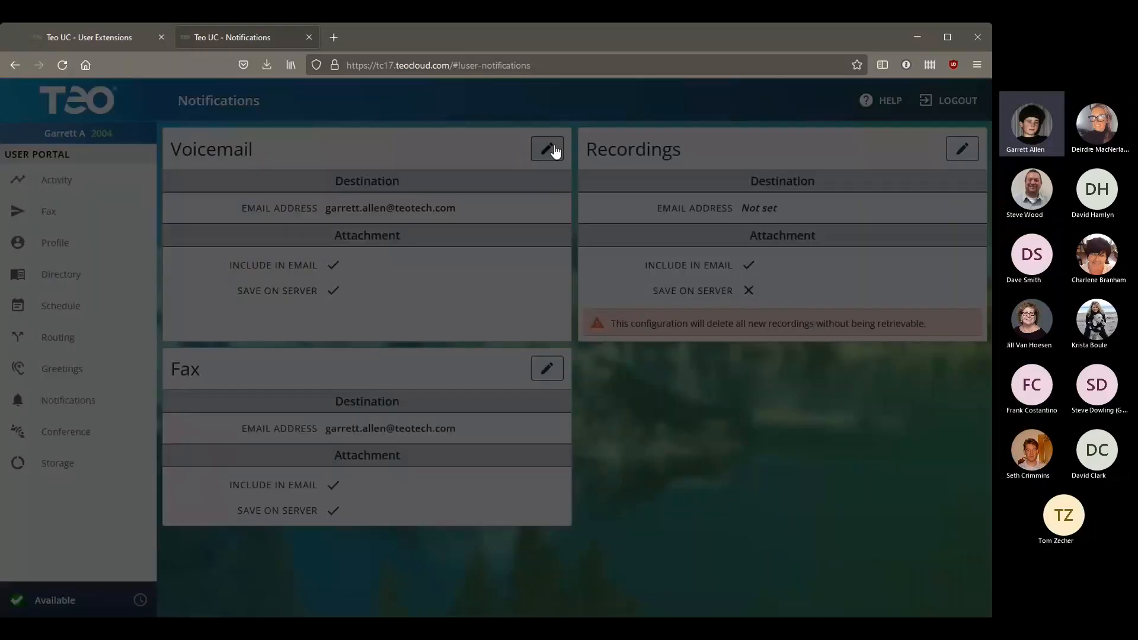
click(428, 405)
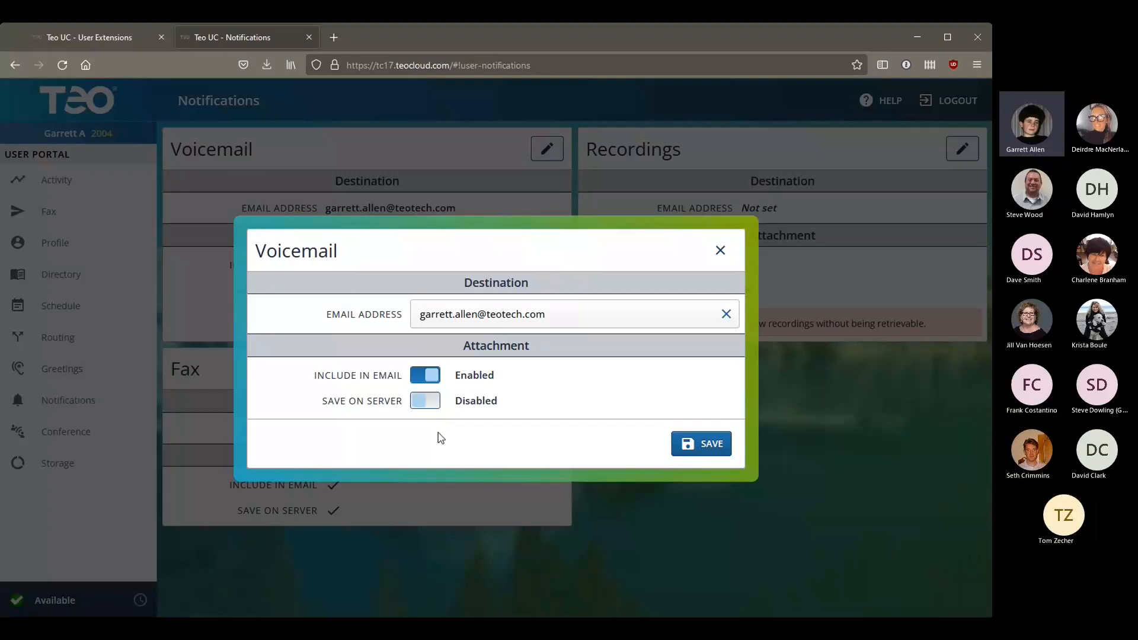
click(714, 446)
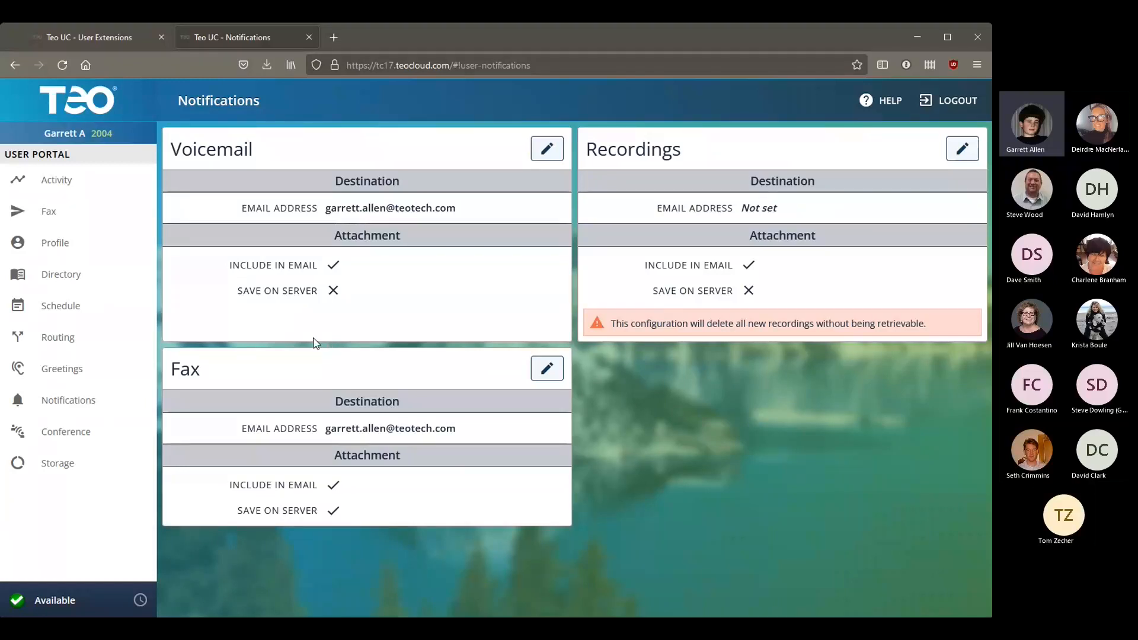
click(96, 432)
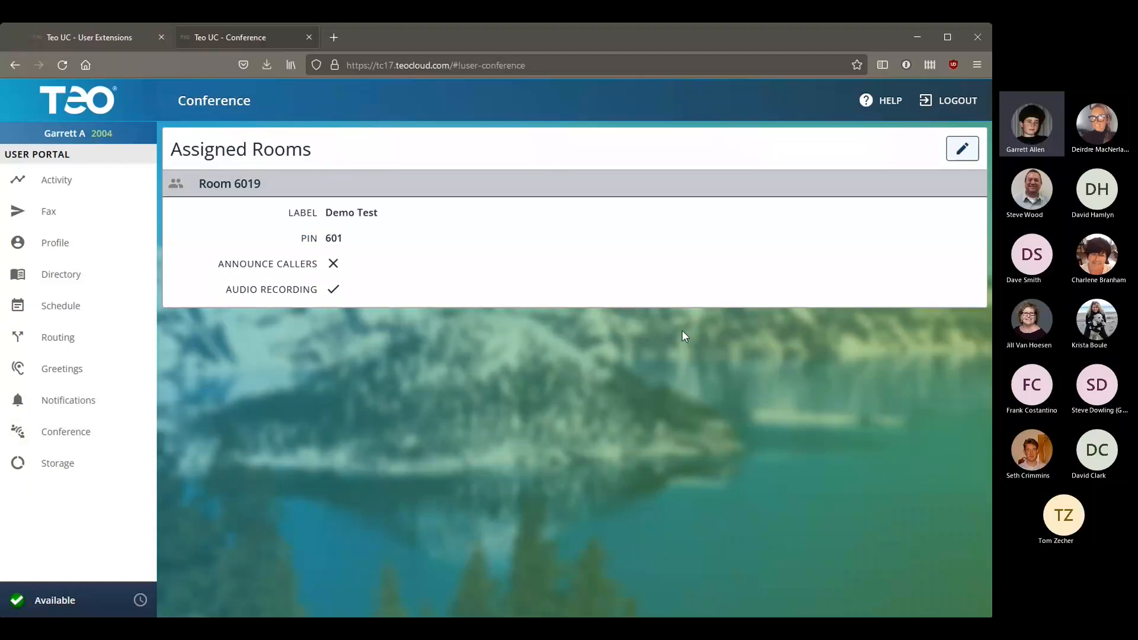
Step: Check storage quotas (voicemail 0.10% of 50 MB, fax 78.57% of 20 MB), leaving presence unchanged
click(92, 468)
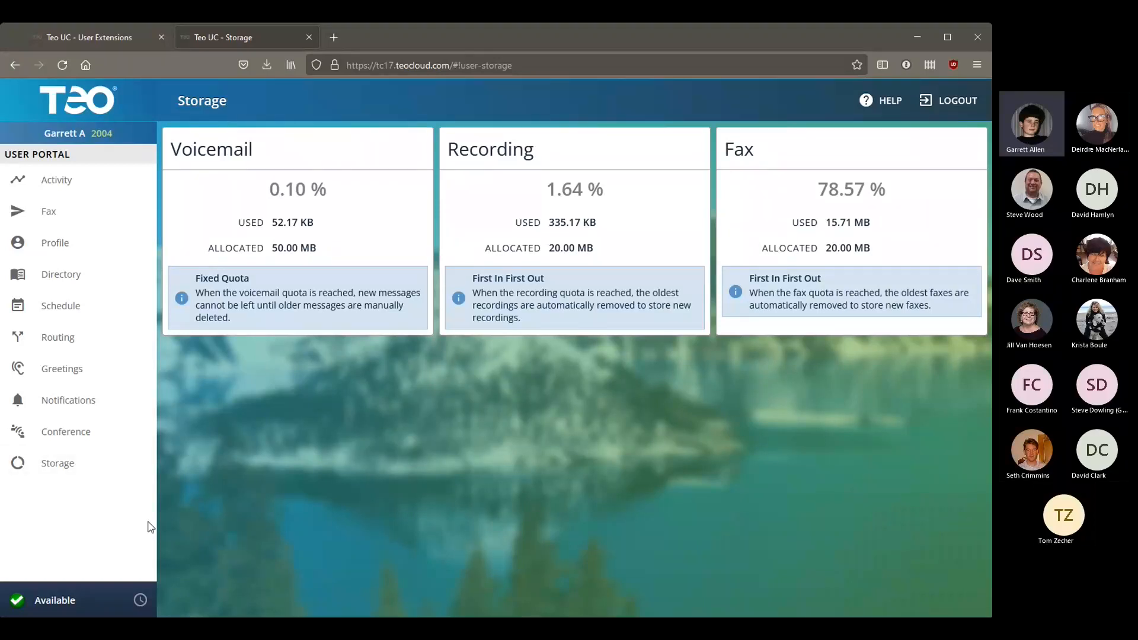
click(111, 600)
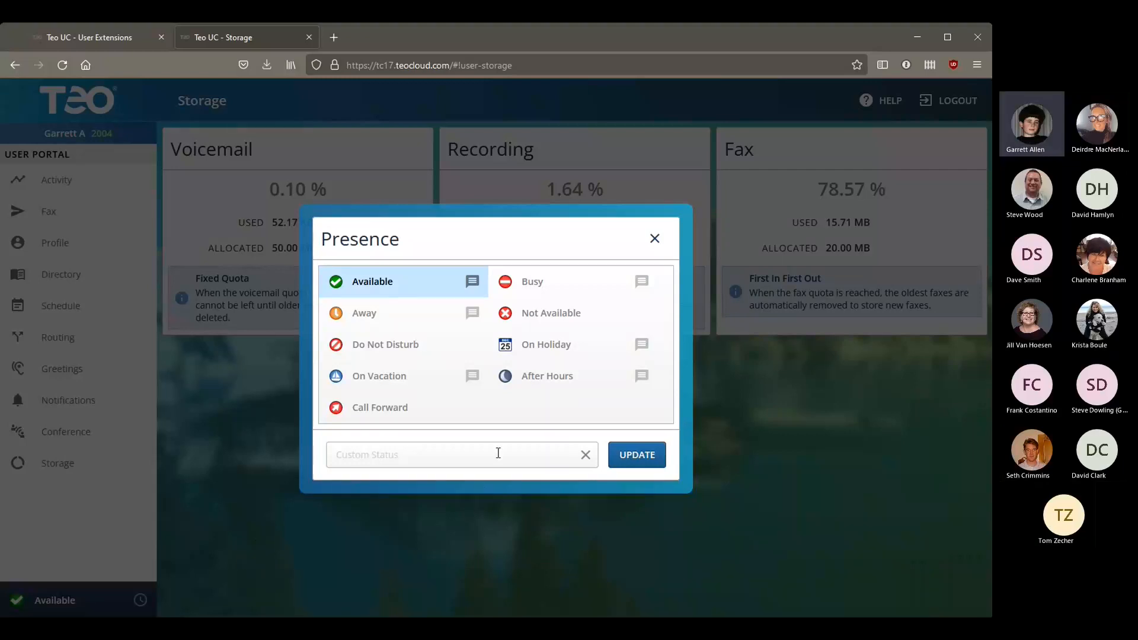
click(654, 240)
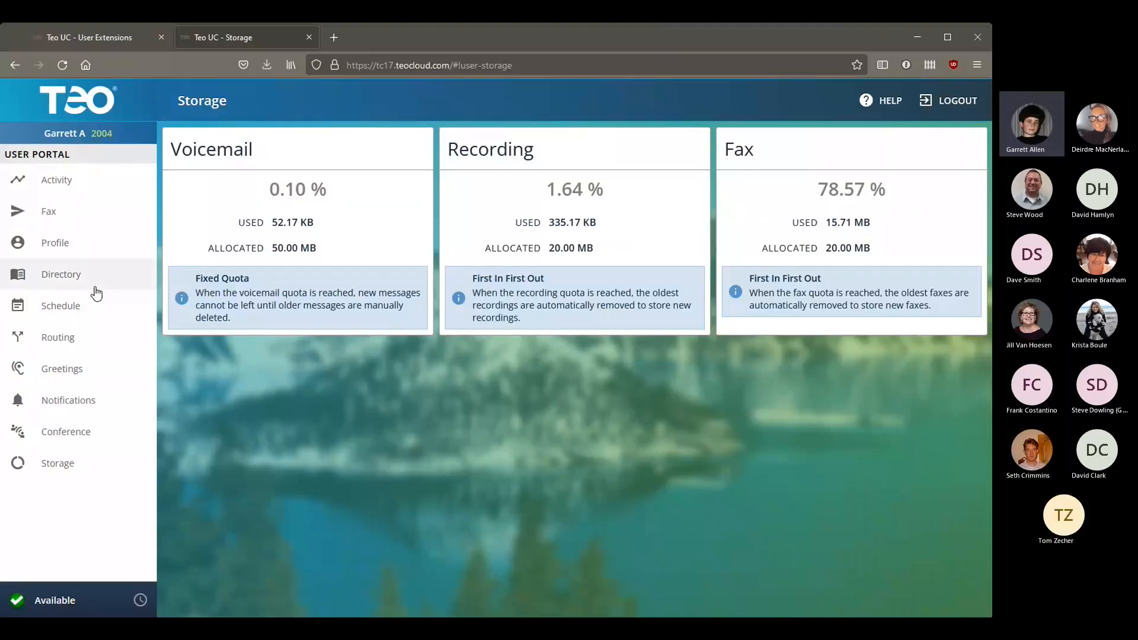
Step: From the welcome overview, open ACD Supervisor queues and check queue 2120 Accounting's agents and waiting caller
click(98, 114)
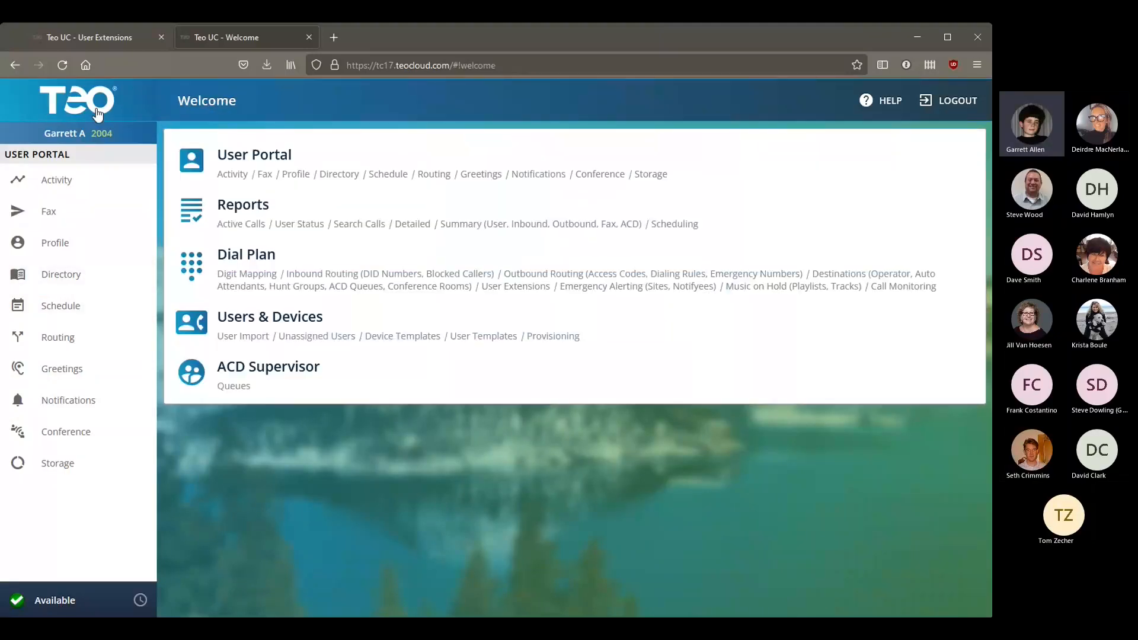
click(436, 389)
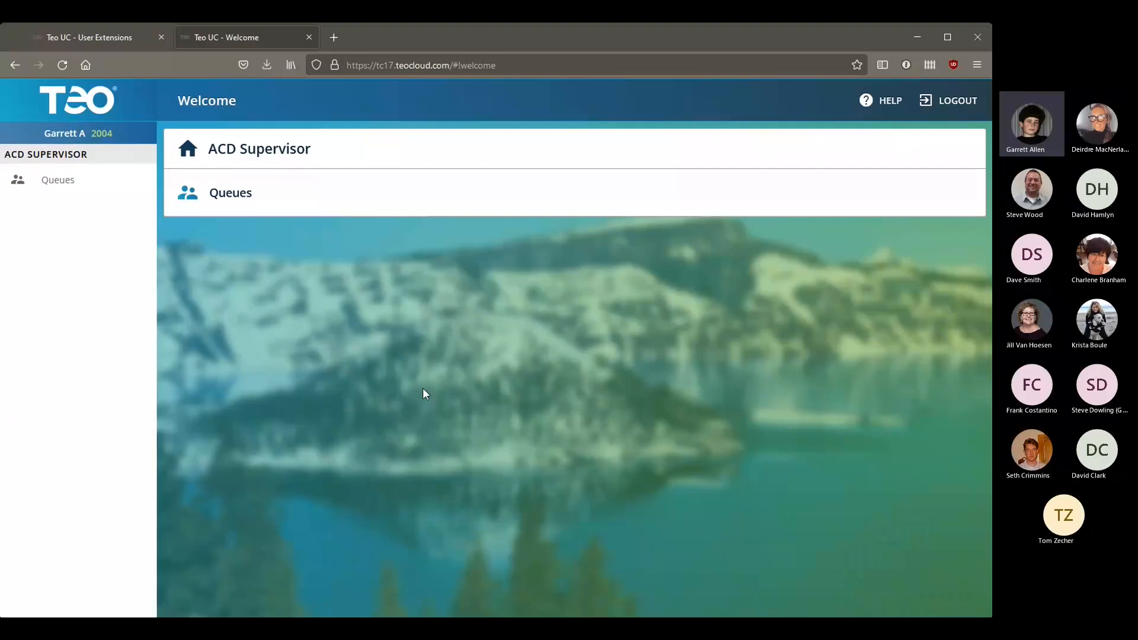
click(219, 200)
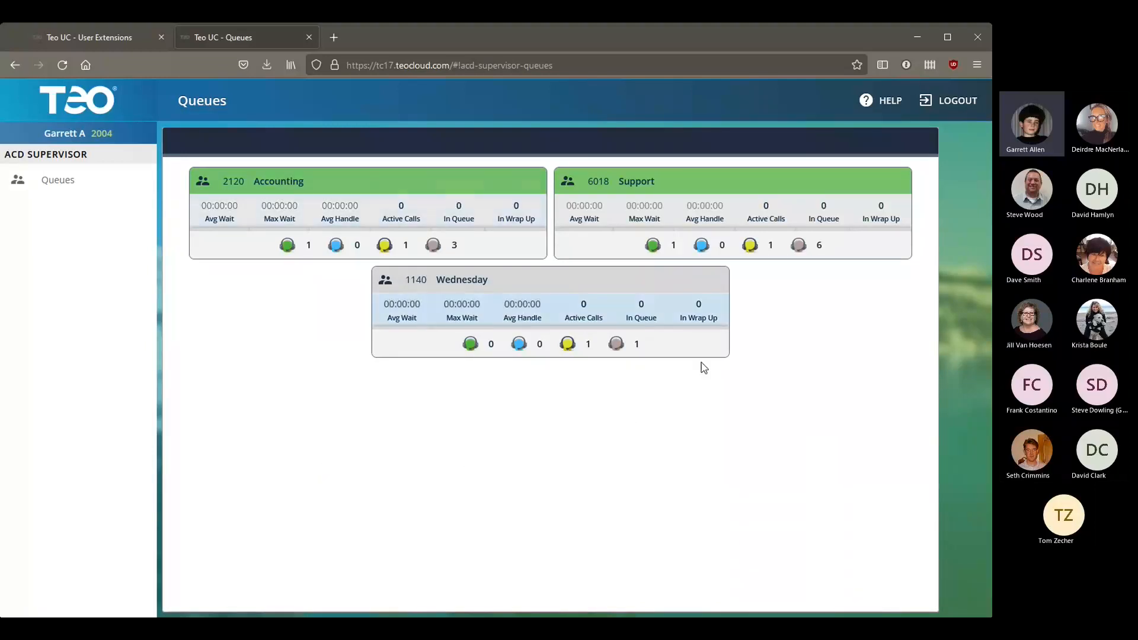
click(402, 243)
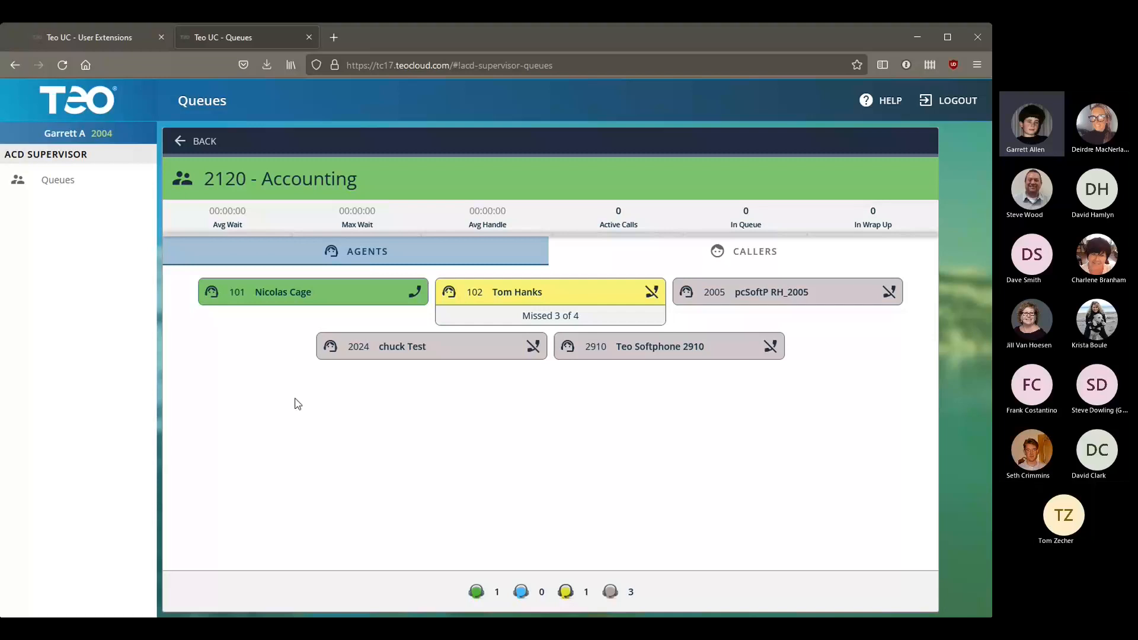
click(670, 252)
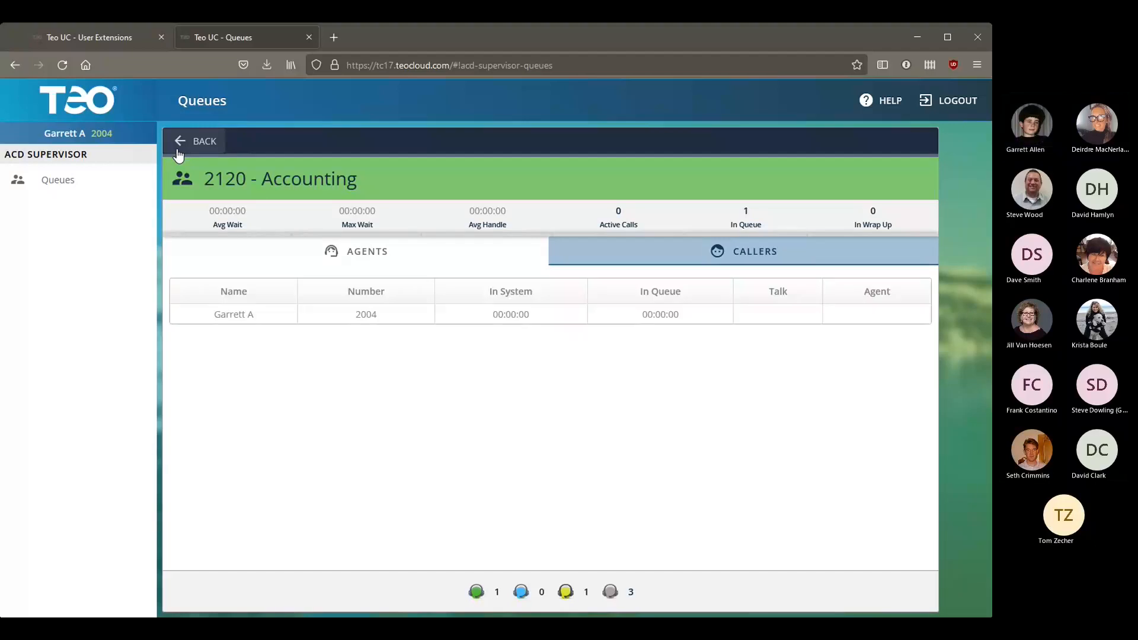
click(215, 141)
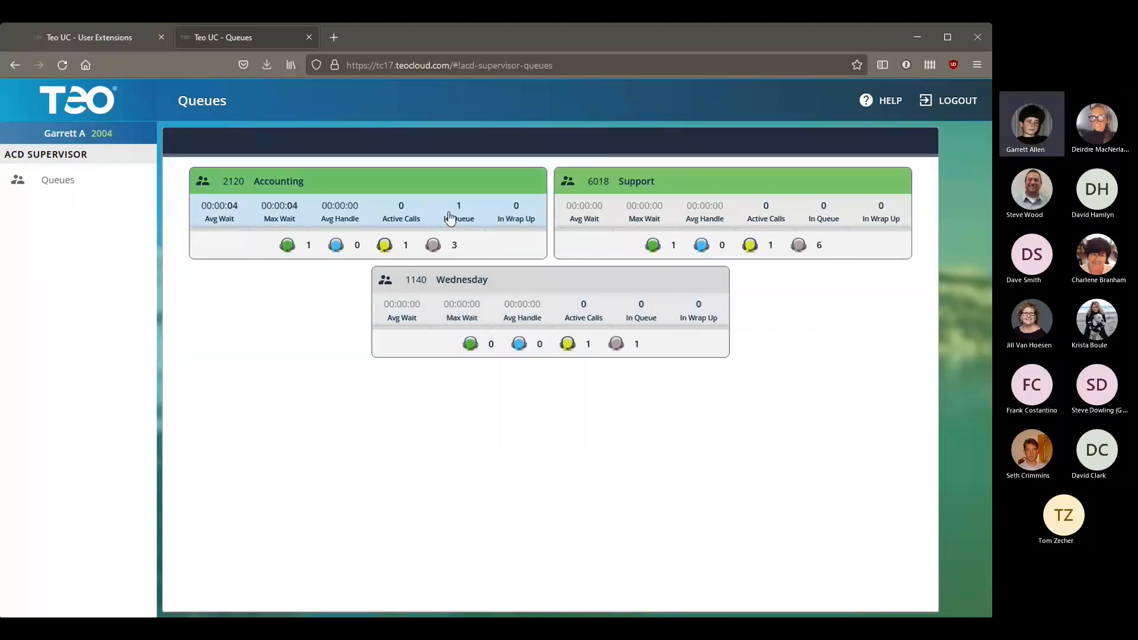